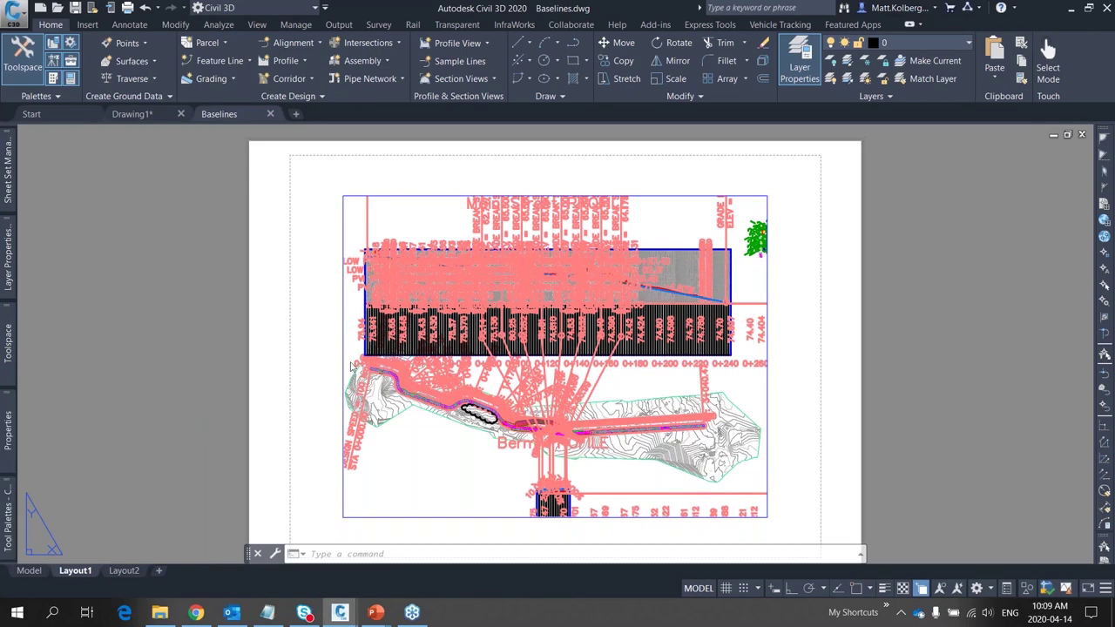
# Return Layout1 to paper space by leaving its active viewport, and switch the drawing to model space
pyautogui.doubleClick(191, 378)
pyautogui.click(190, 378)
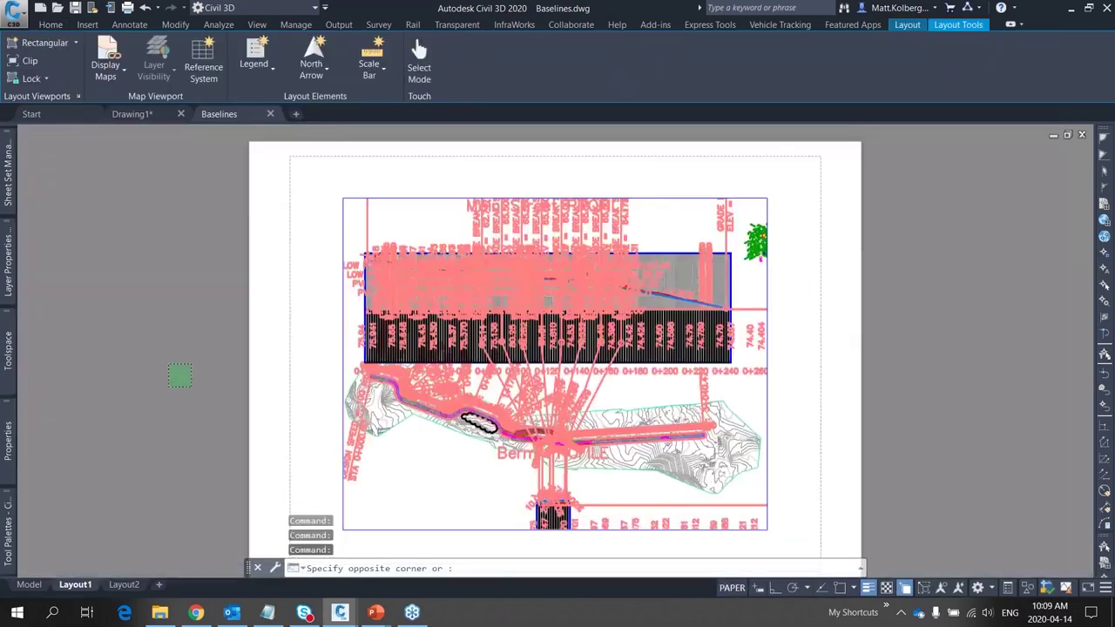
pyautogui.press('Escape')
pyautogui.click(155, 373)
pyautogui.click(145, 480)
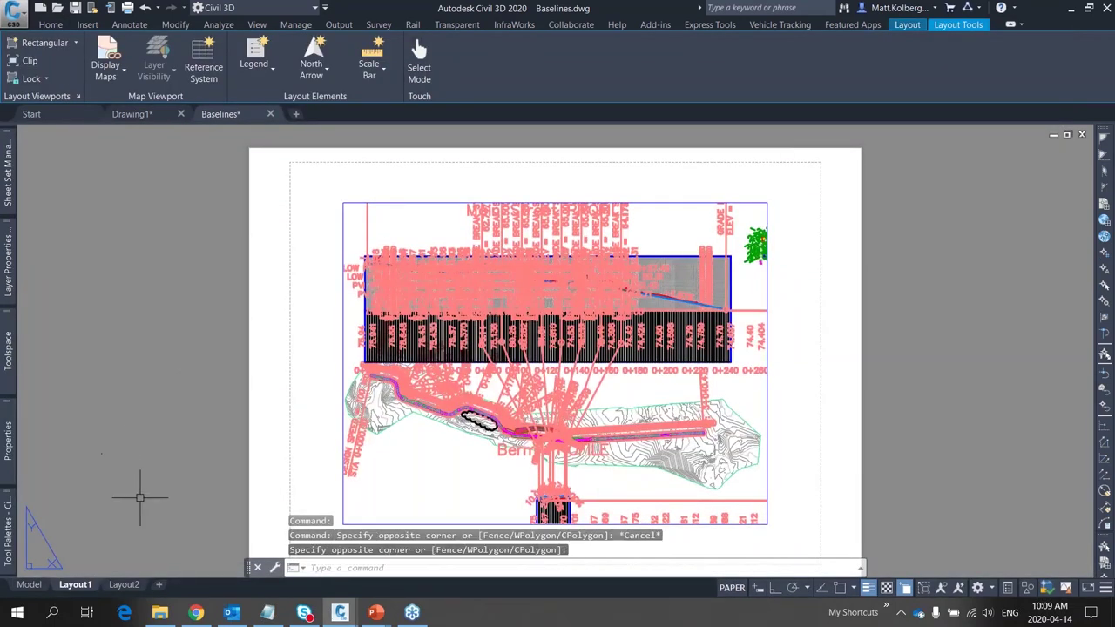
pyautogui.click(29, 584)
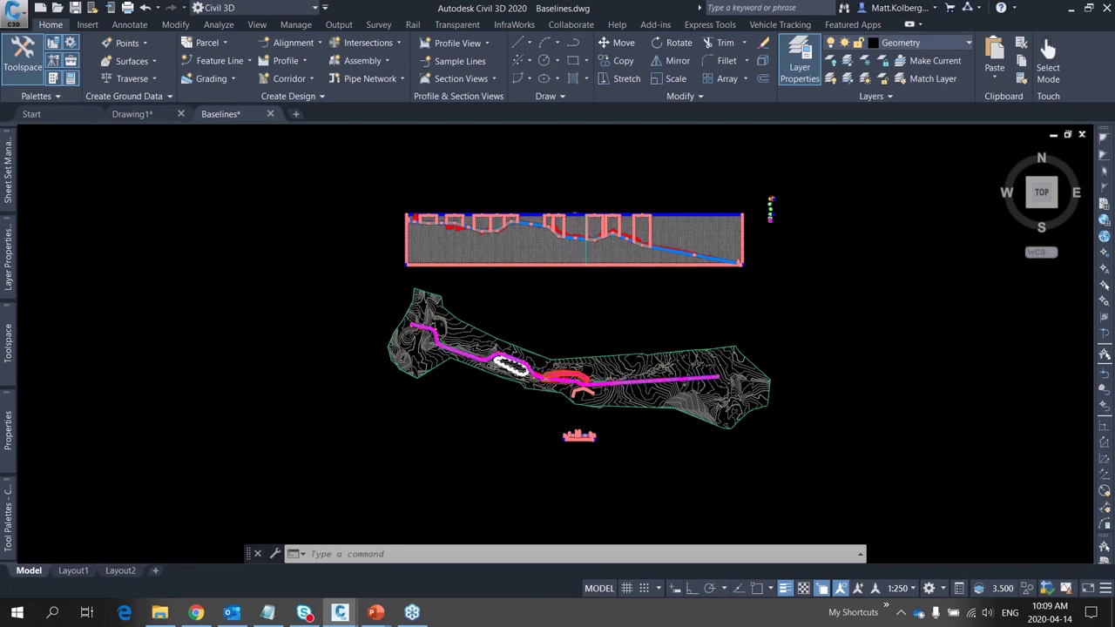
# Examine the Main Street corridor and the orange corridor running along its north side in plan view
pyautogui.scroll(4, 585, 433)
pyautogui.scroll(1, 567, 294)
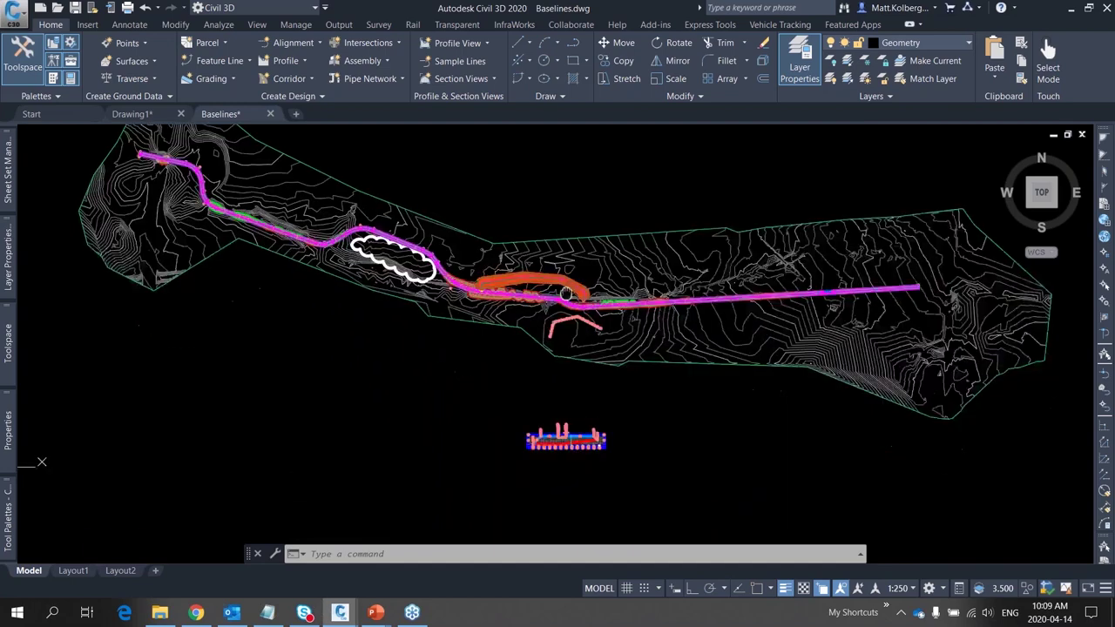
pyautogui.moveTo(566, 294); pyautogui.dragTo(551, 279, button='middle')
pyautogui.moveTo(551, 278)
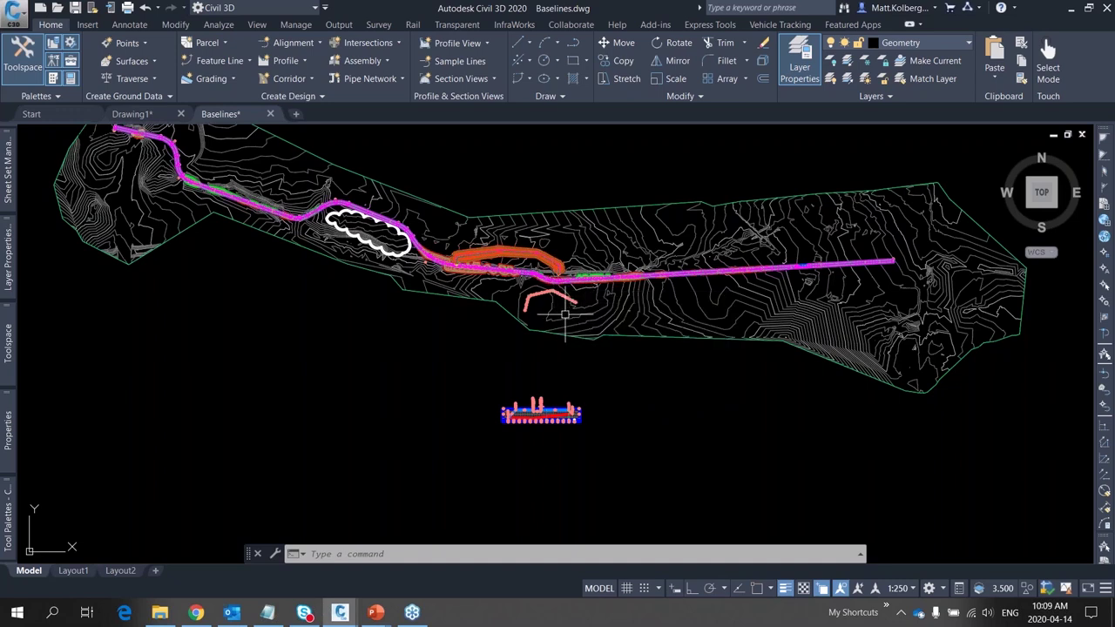
pyautogui.moveTo(565, 315)
pyautogui.scroll(5, 473, 216)
pyautogui.moveTo(534, 280); pyautogui.dragTo(494, 218, button='middle')
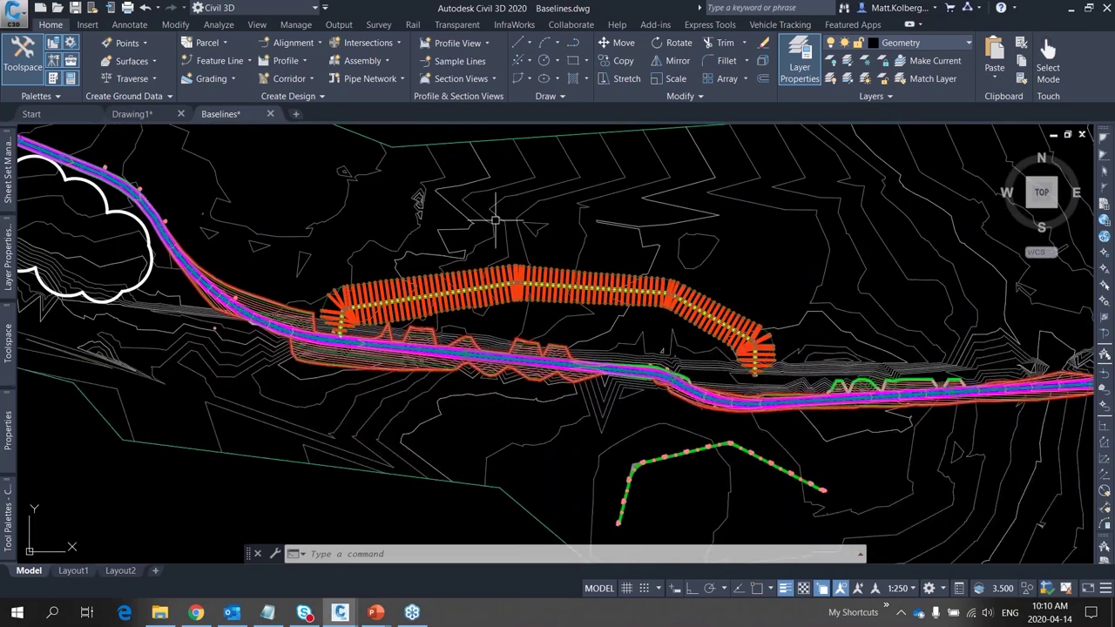
pyautogui.moveTo(191, 223)
pyautogui.mouseDown()
pyautogui.moveTo(192, 262)
pyautogui.moveTo(277, 375)
pyautogui.moveTo(444, 409)
pyautogui.moveTo(746, 426)
pyautogui.moveTo(884, 427)
pyautogui.moveTo(1054, 408)
pyautogui.mouseUp()
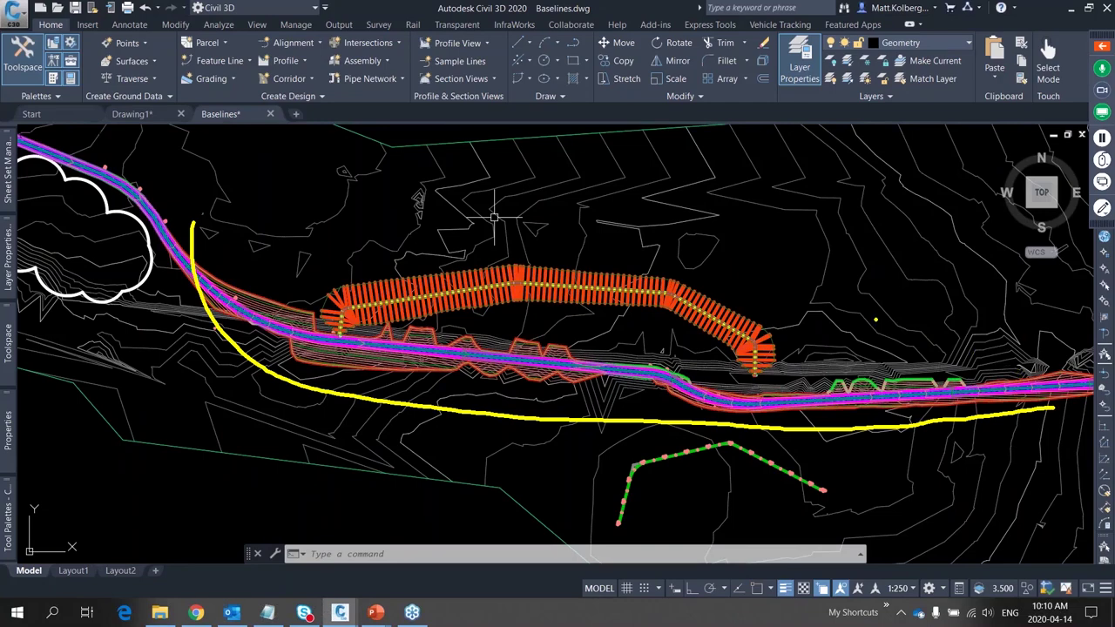
pyautogui.press('Escape')
pyautogui.moveTo(299, 305)
pyautogui.mouseDown()
pyautogui.moveTo(331, 261)
pyautogui.moveTo(610, 253)
pyautogui.moveTo(751, 277)
pyautogui.moveTo(810, 329)
pyautogui.moveTo(814, 364)
pyautogui.mouseUp()
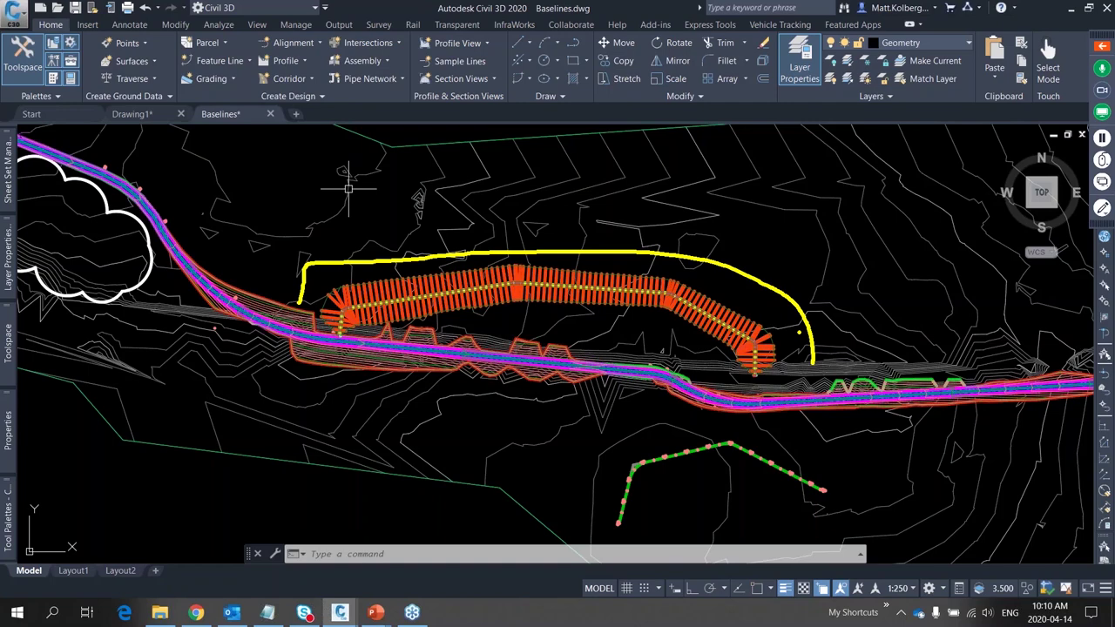
pyautogui.press('Escape')
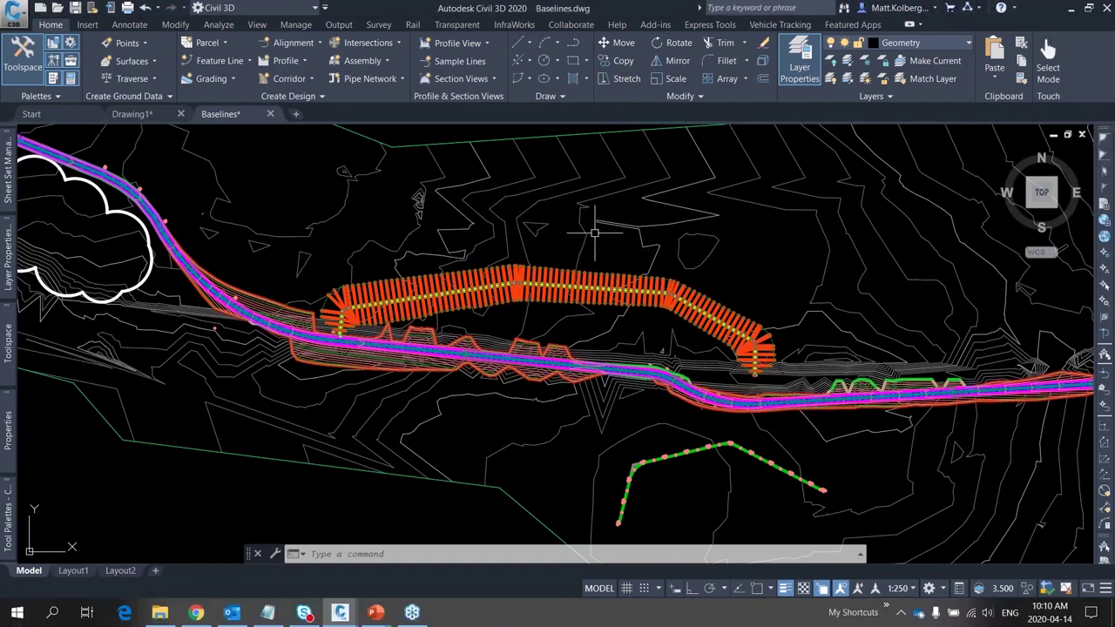
pyautogui.moveTo(596, 233)
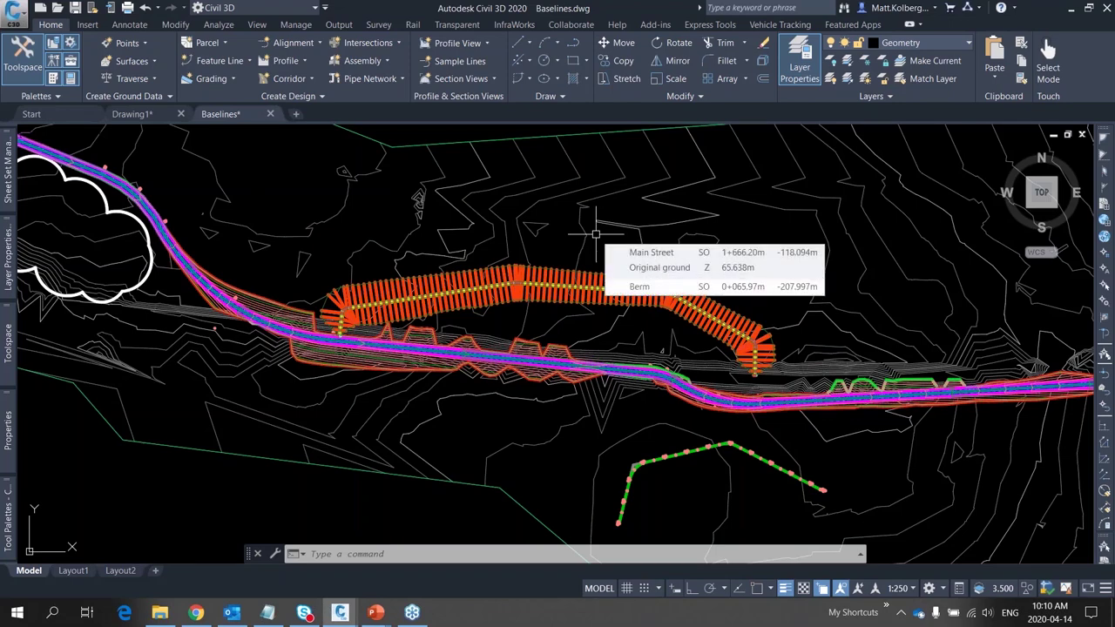
pyautogui.moveTo(533, 236)
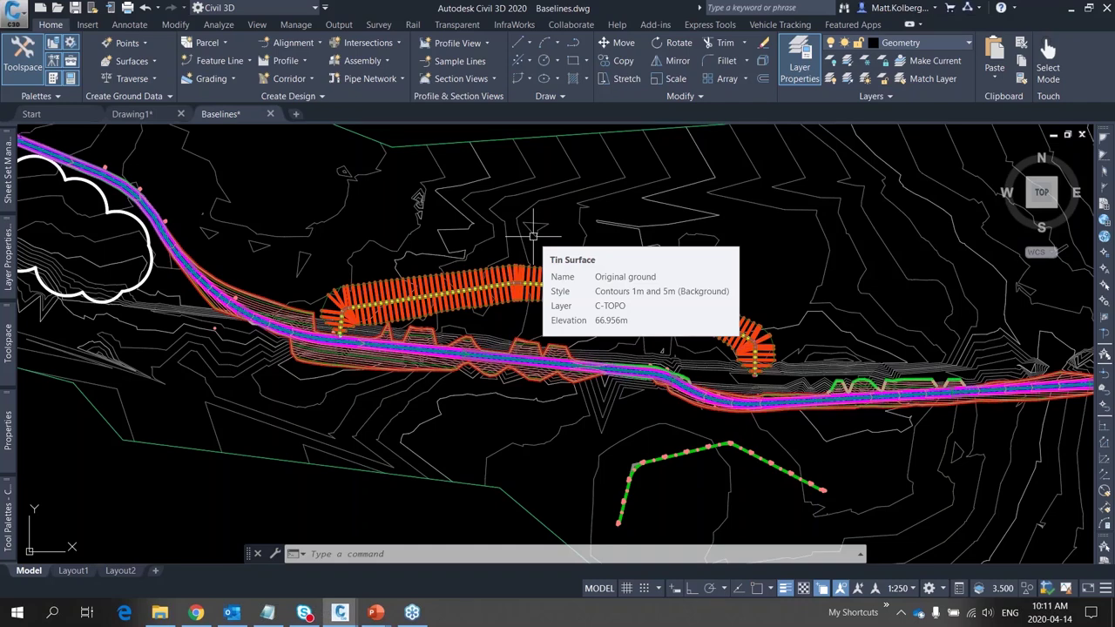
# Examine the Berm alignment south of the road, including its curved corners and station labels
pyautogui.moveTo(663, 344)
pyautogui.mouseDown(button='middle')
pyautogui.moveTo(599, 287)
pyautogui.moveTo(592, 217)
pyautogui.mouseUp(button='middle')
pyautogui.scroll(6, 633, 316)
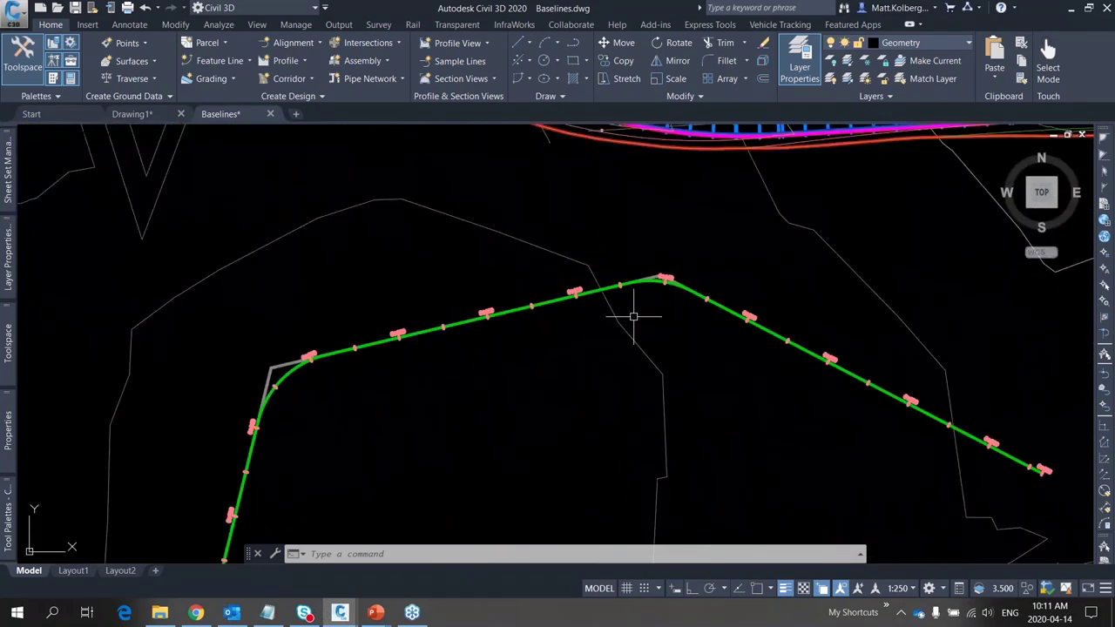
pyautogui.scroll(-2, 633, 317)
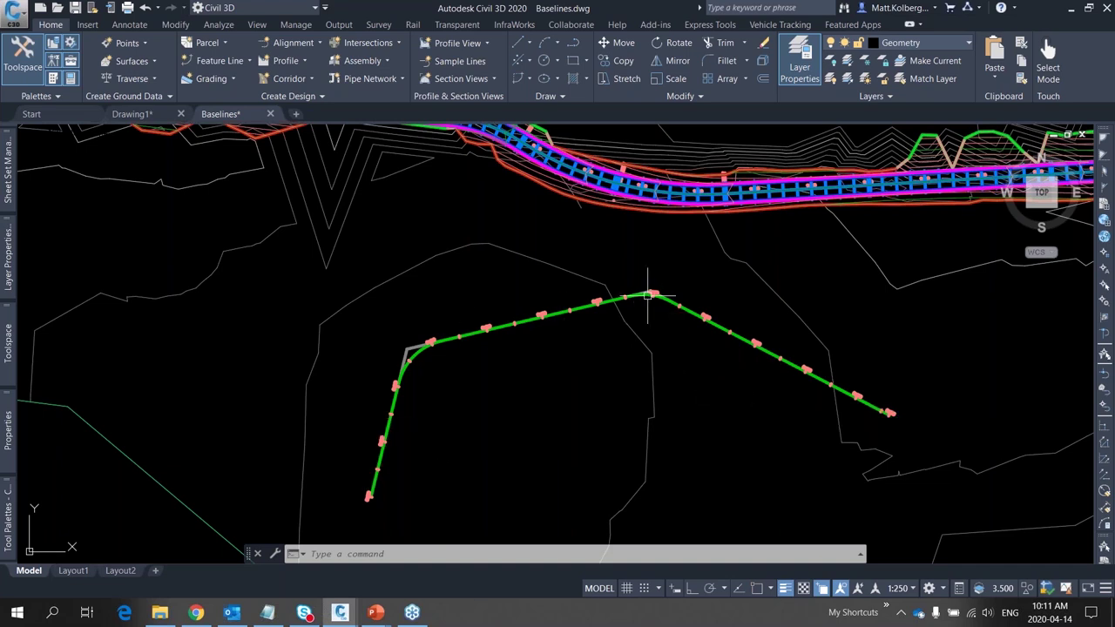
pyautogui.scroll(5, 464, 325)
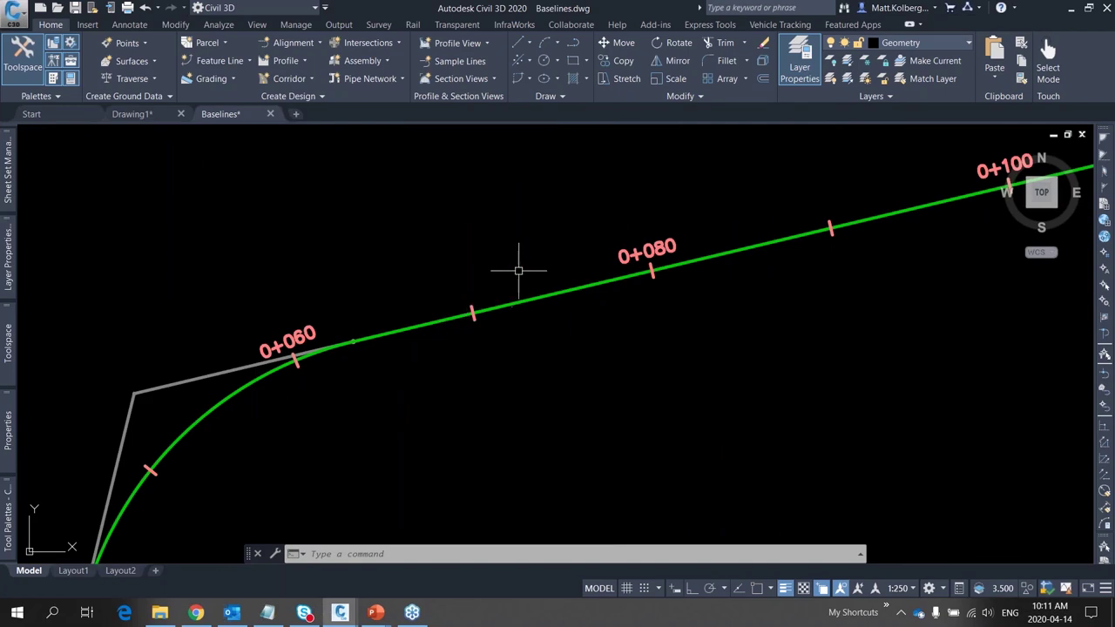
pyautogui.scroll(-6, 528, 257)
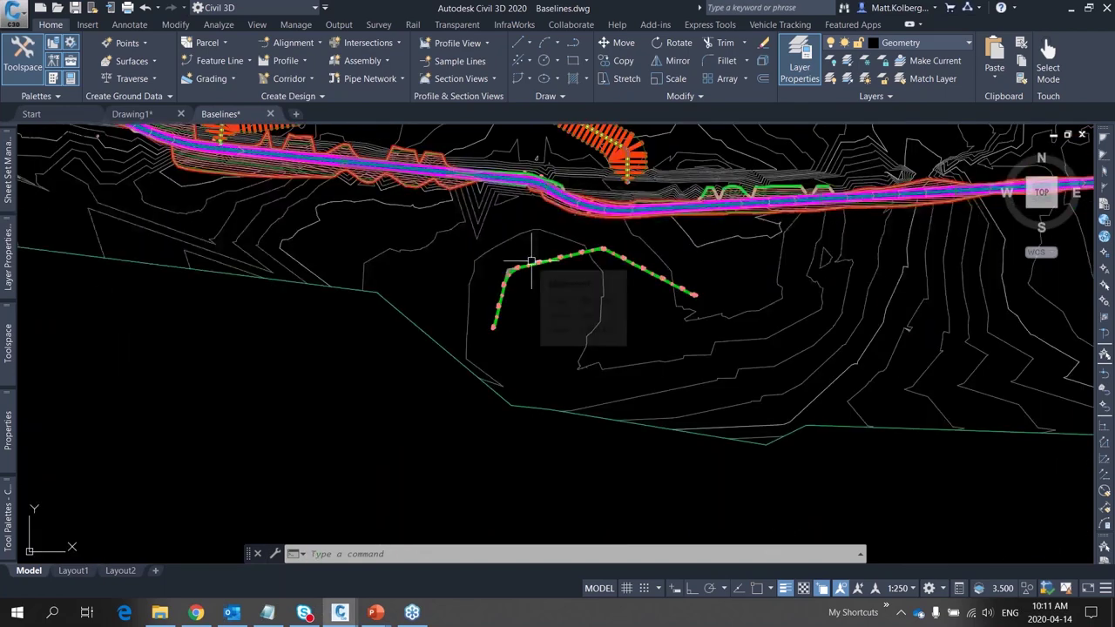
pyautogui.scroll(-5, 531, 260)
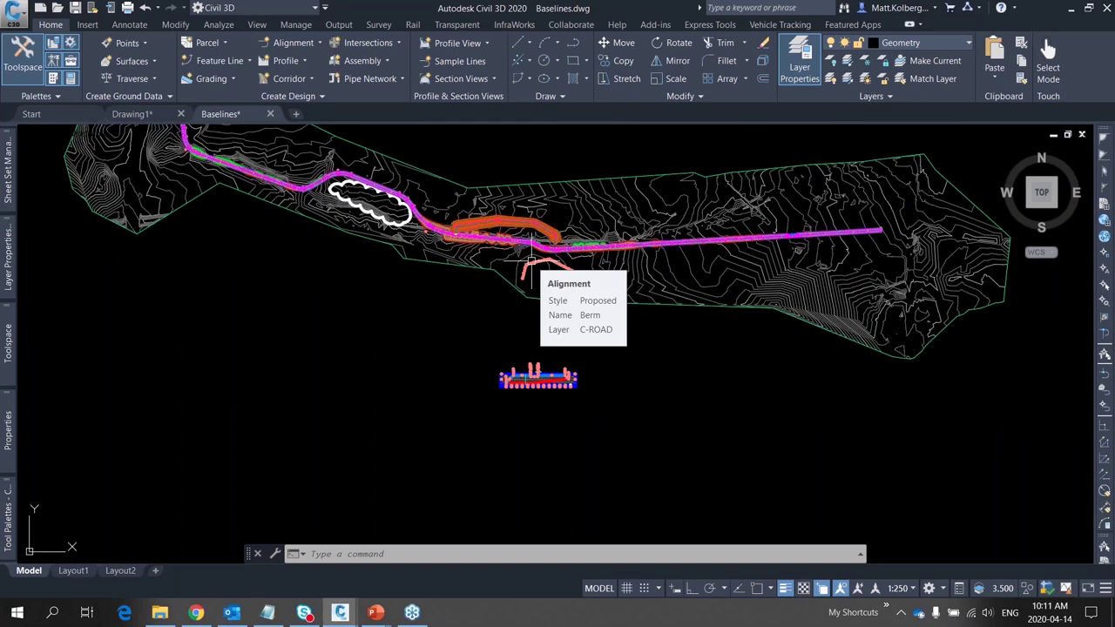
pyautogui.moveTo(702, 277)
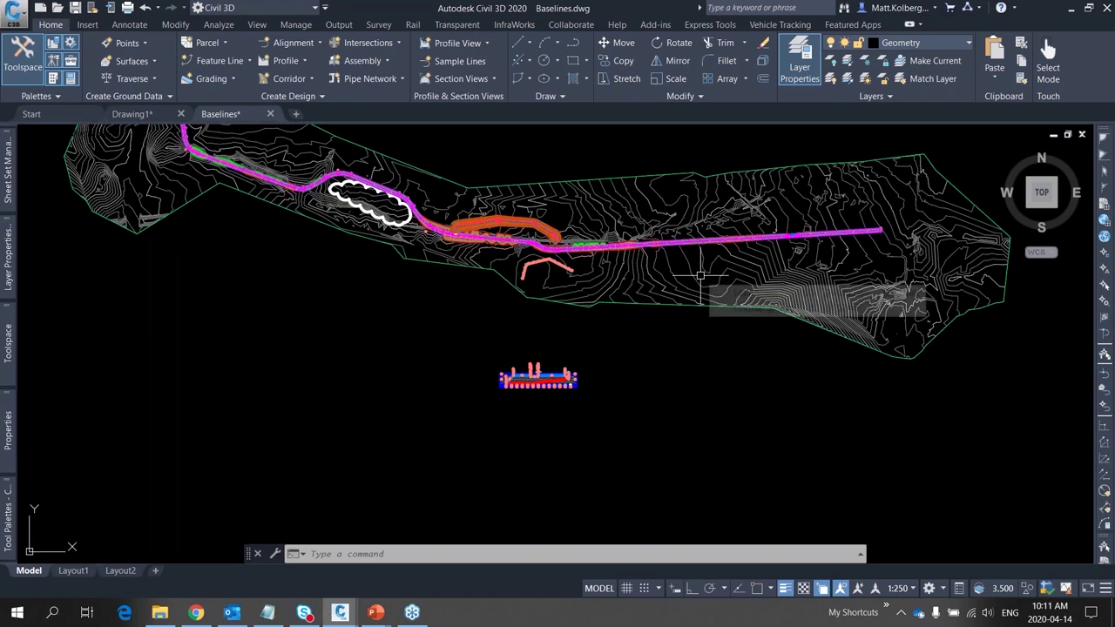
pyautogui.moveTo(624, 324)
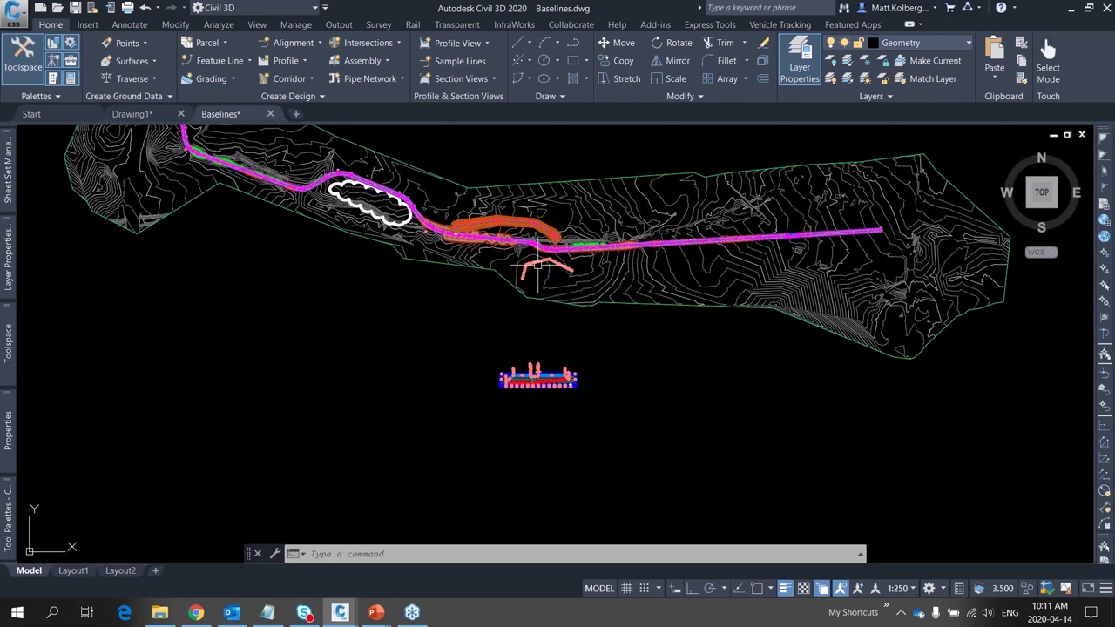
pyautogui.scroll(5, 537, 263)
pyautogui.scroll(3, 513, 250)
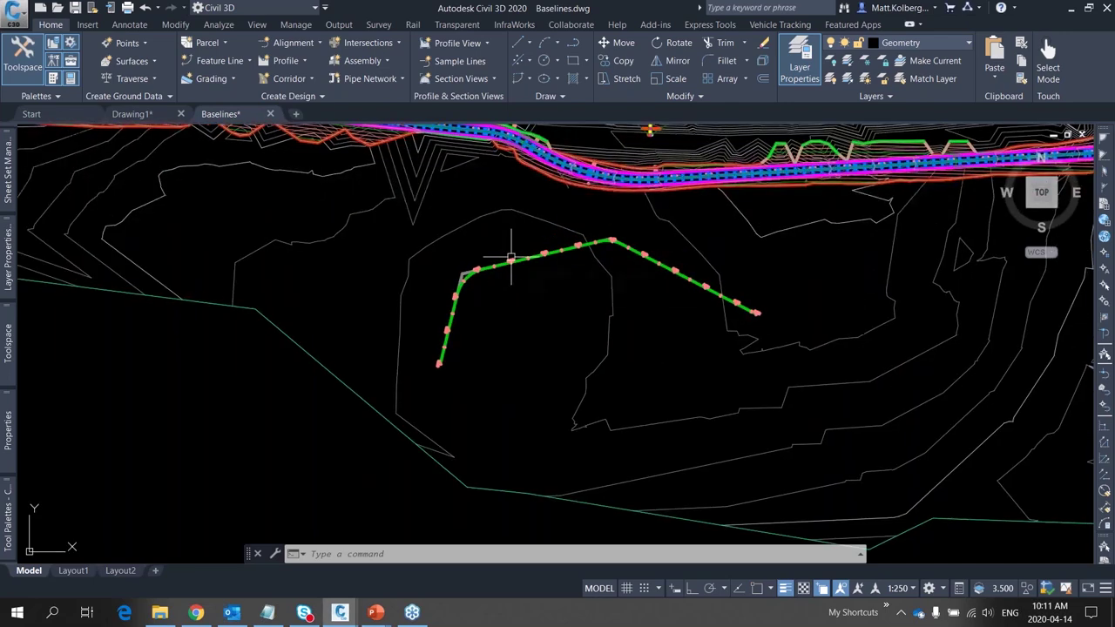
# Examine the Berm profile view, including the notch in the middle and the grade labels along the design profile
pyautogui.scroll(-3, 565, 284)
pyautogui.moveTo(567, 448); pyautogui.dragTo(567, 293, button='middle')
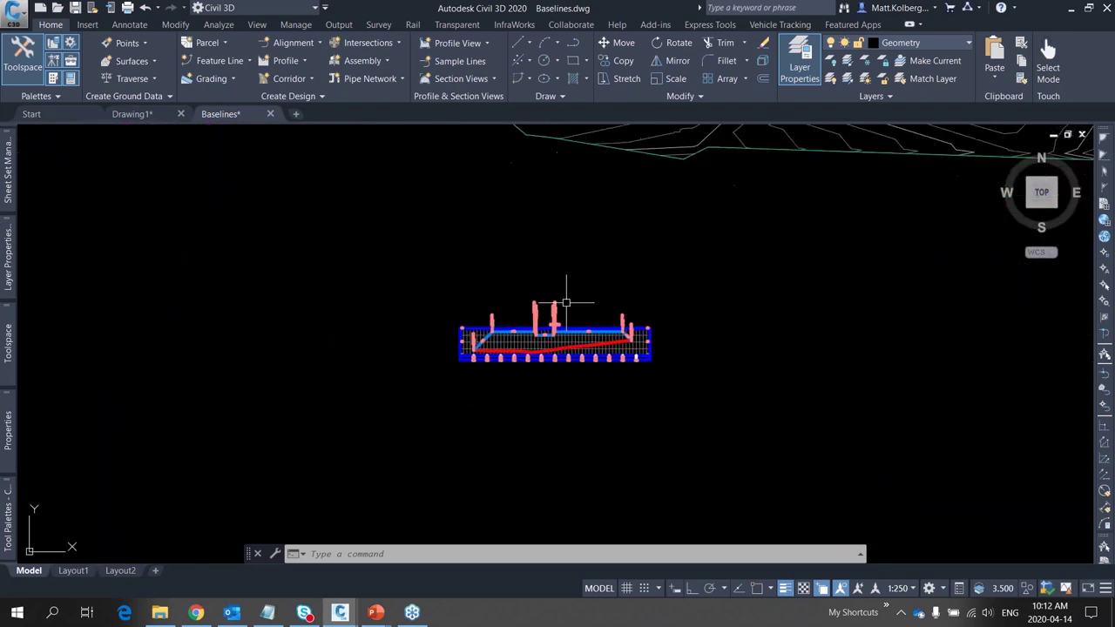
pyautogui.scroll(5, 539, 338)
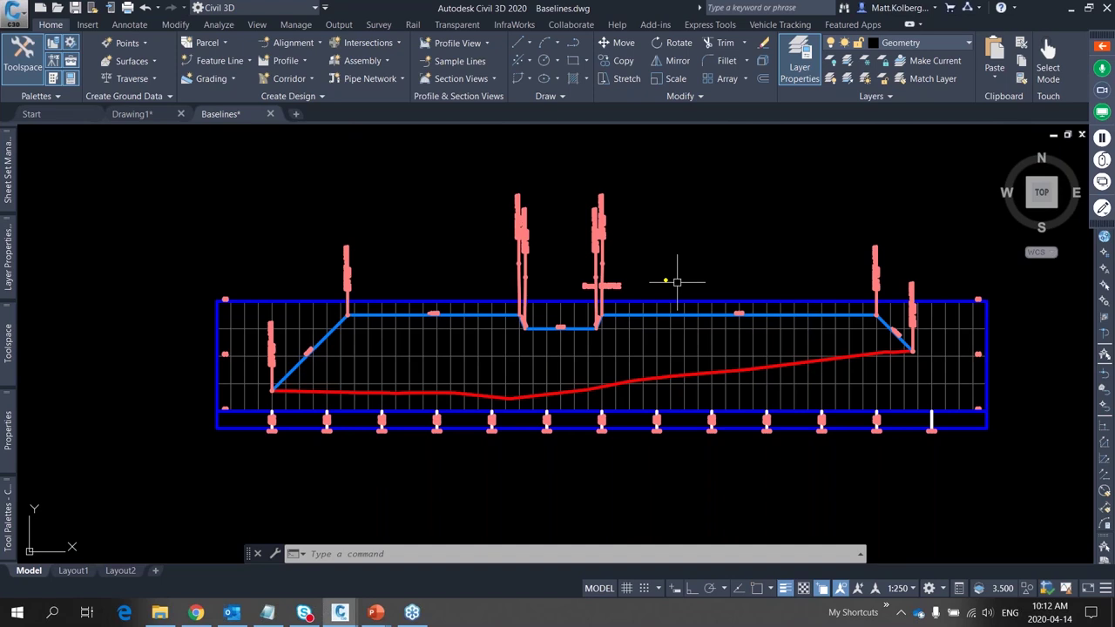
pyautogui.moveTo(627, 275)
pyautogui.mouseDown()
pyautogui.moveTo(554, 267)
pyautogui.moveTo(431, 345)
pyautogui.moveTo(537, 372)
pyautogui.moveTo(641, 265)
pyautogui.moveTo(575, 254)
pyautogui.mouseUp()
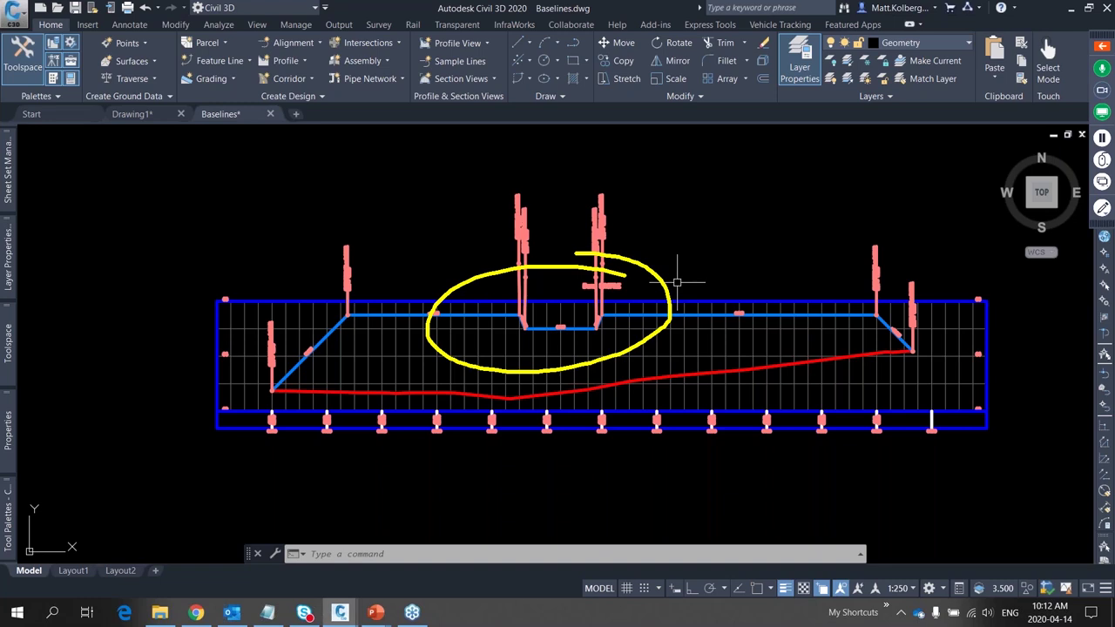
pyautogui.press('Escape')
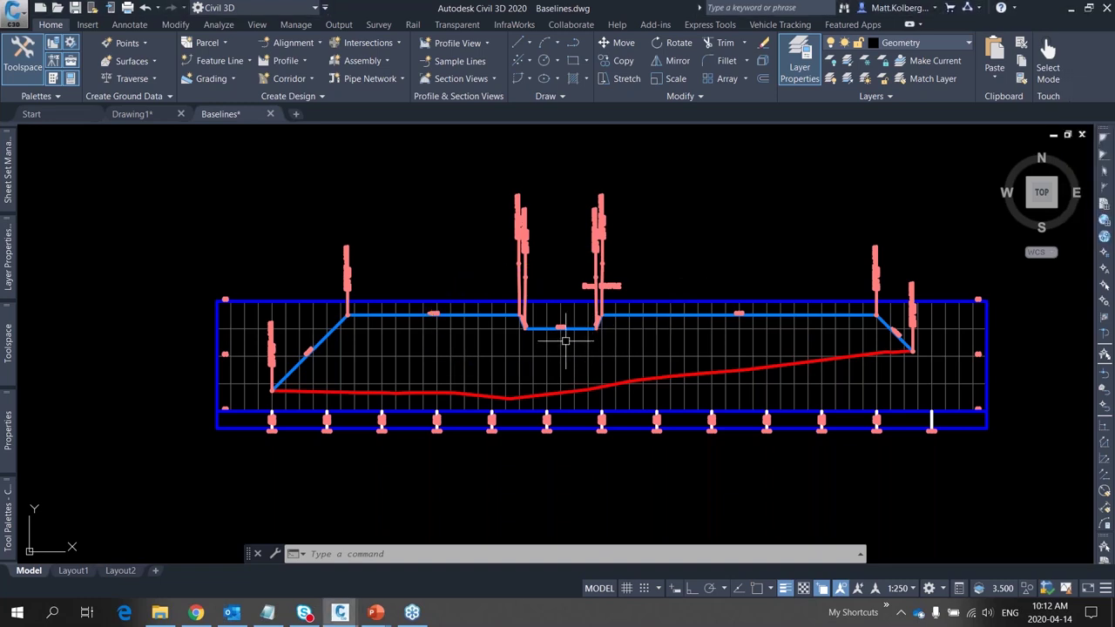
pyautogui.scroll(6, 314, 353)
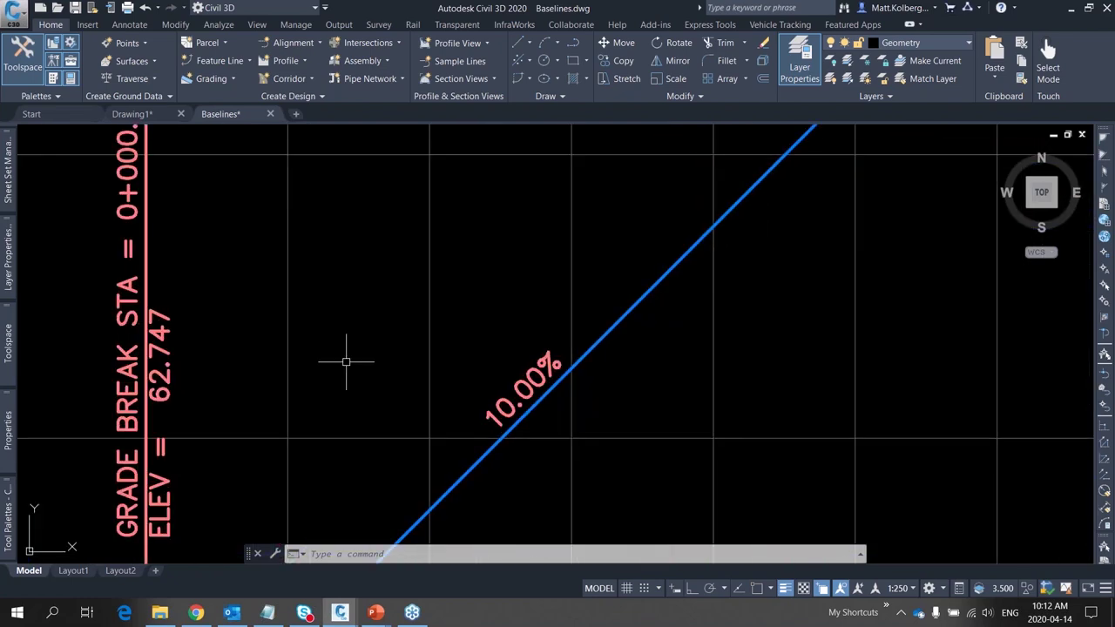
pyautogui.scroll(-6, 302, 357)
pyautogui.scroll(4, 911, 299)
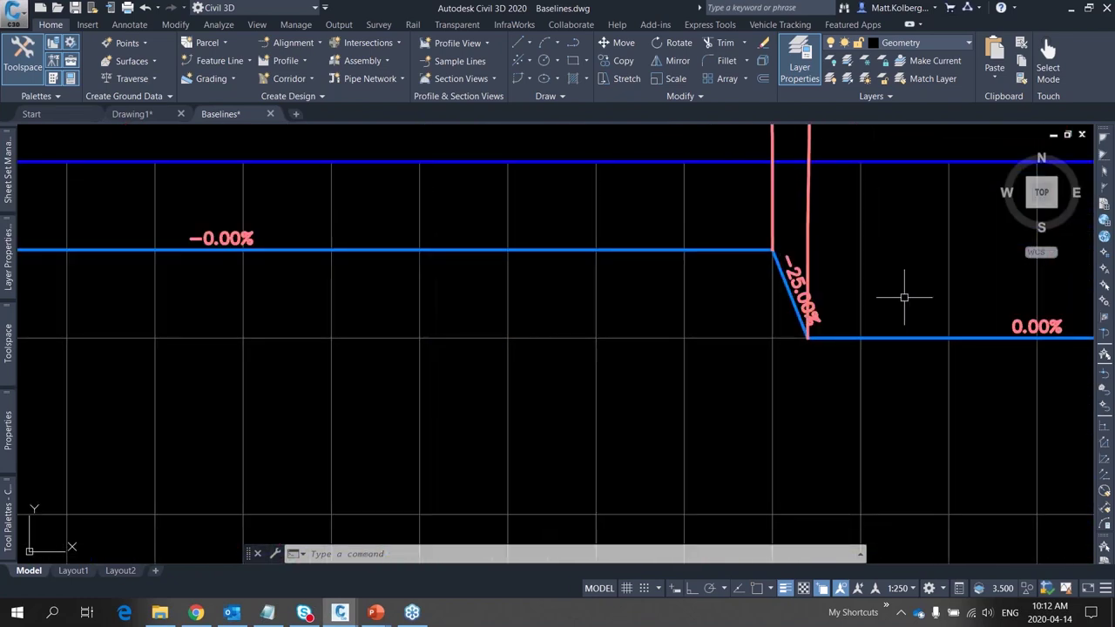
pyautogui.scroll(2, 904, 298)
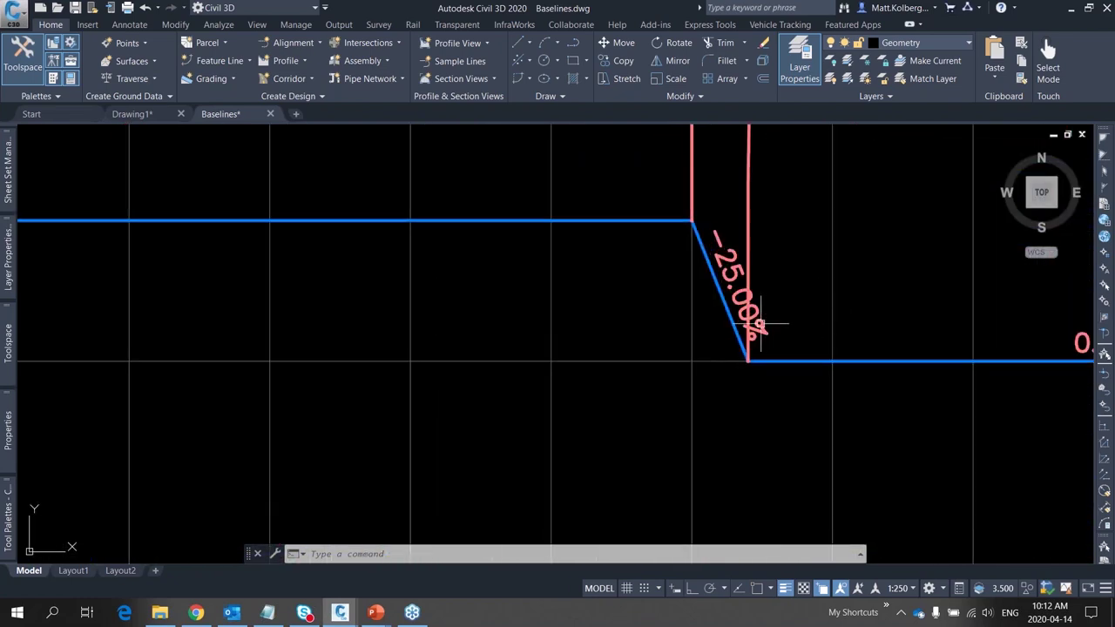
pyautogui.scroll(-6, 763, 325)
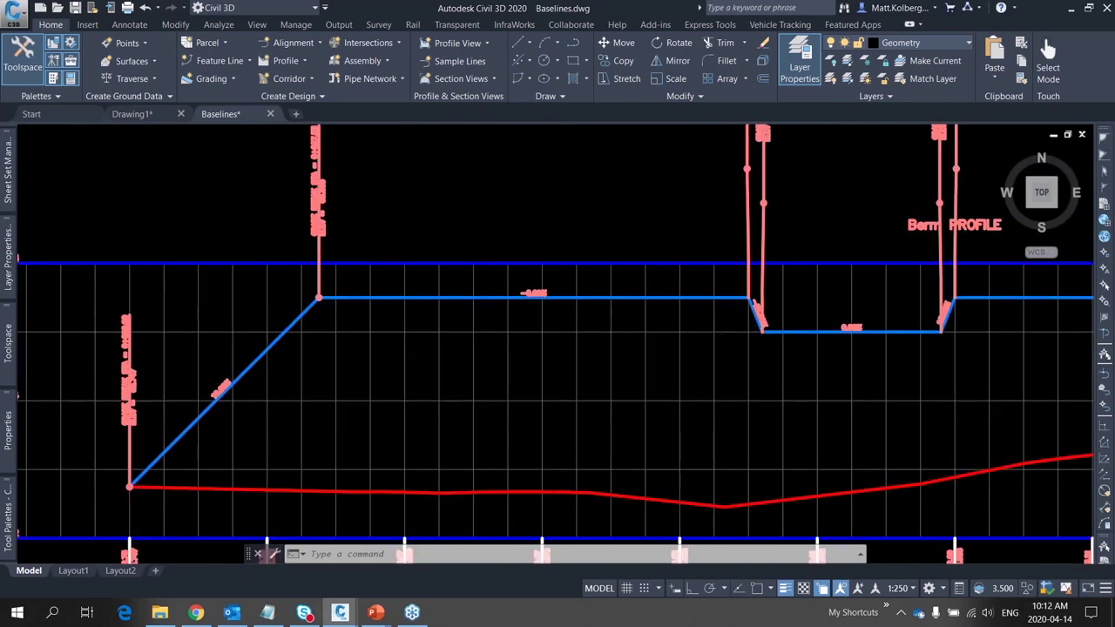
pyautogui.scroll(-4, 721, 386)
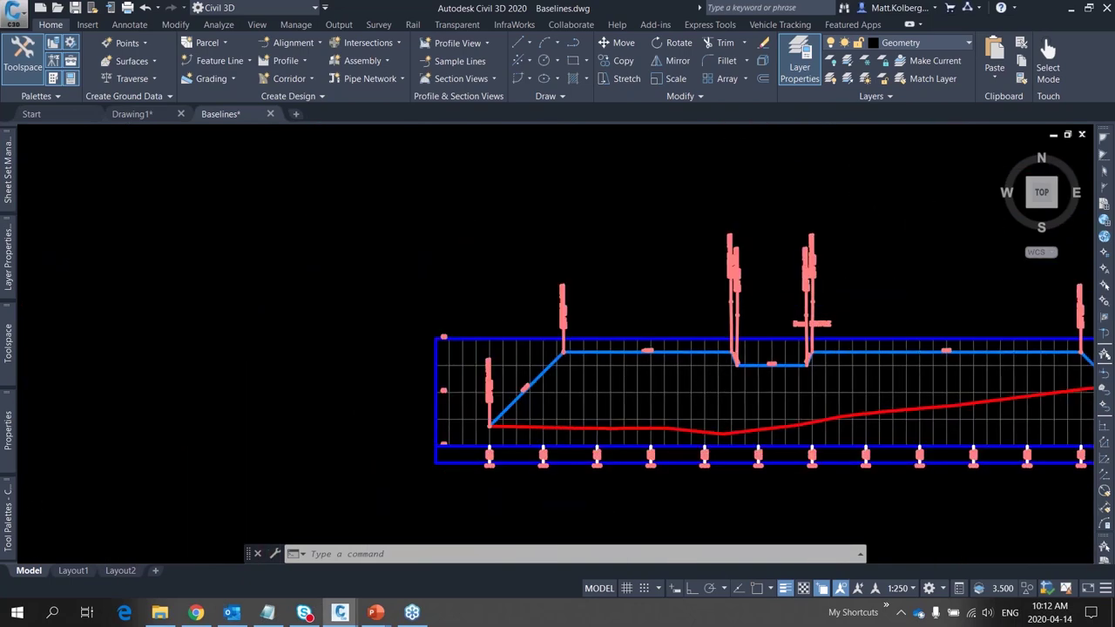
# Start Create Feature Lines from Alignment on the Berm alignment south of the road and set the site to <None>
pyautogui.scroll(-8, 697, 419)
pyautogui.scroll(5, 702, 257)
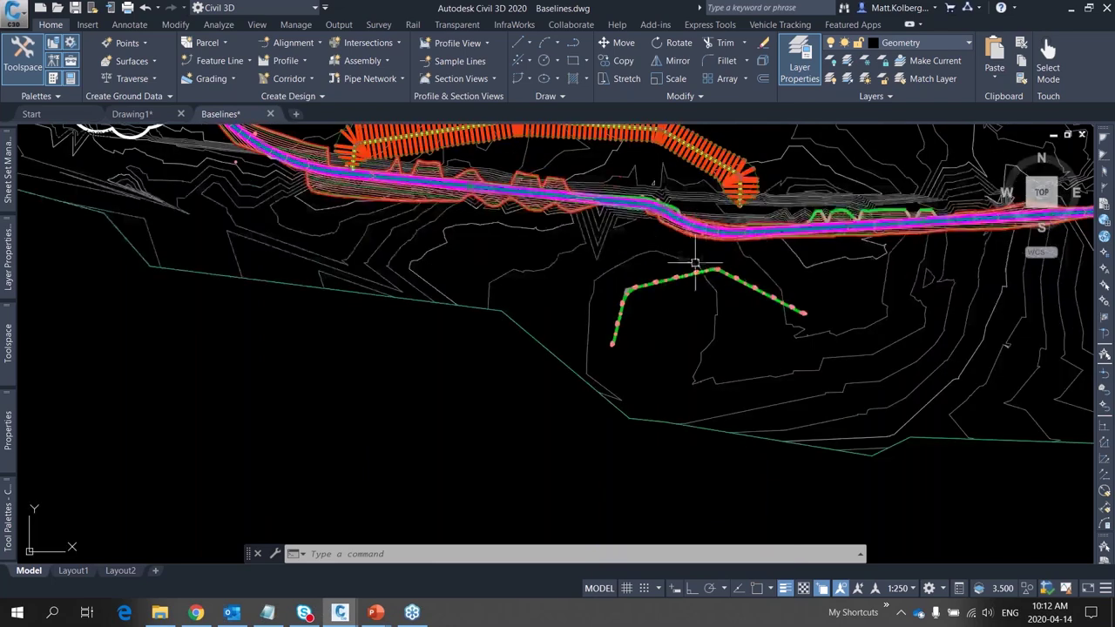
pyautogui.scroll(3, 684, 266)
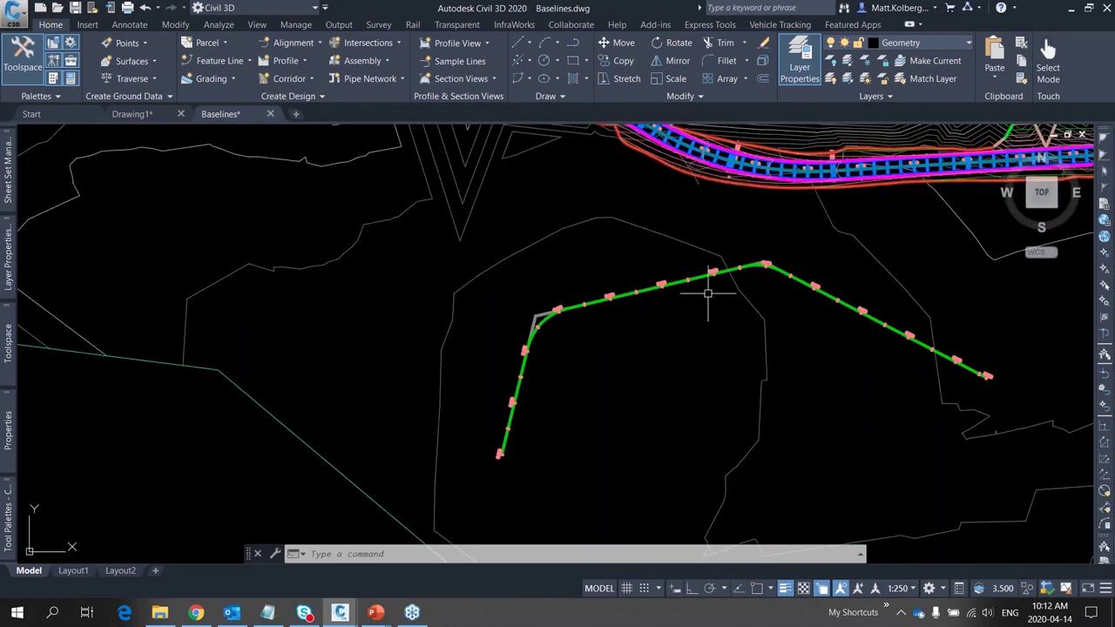
pyautogui.click(223, 60)
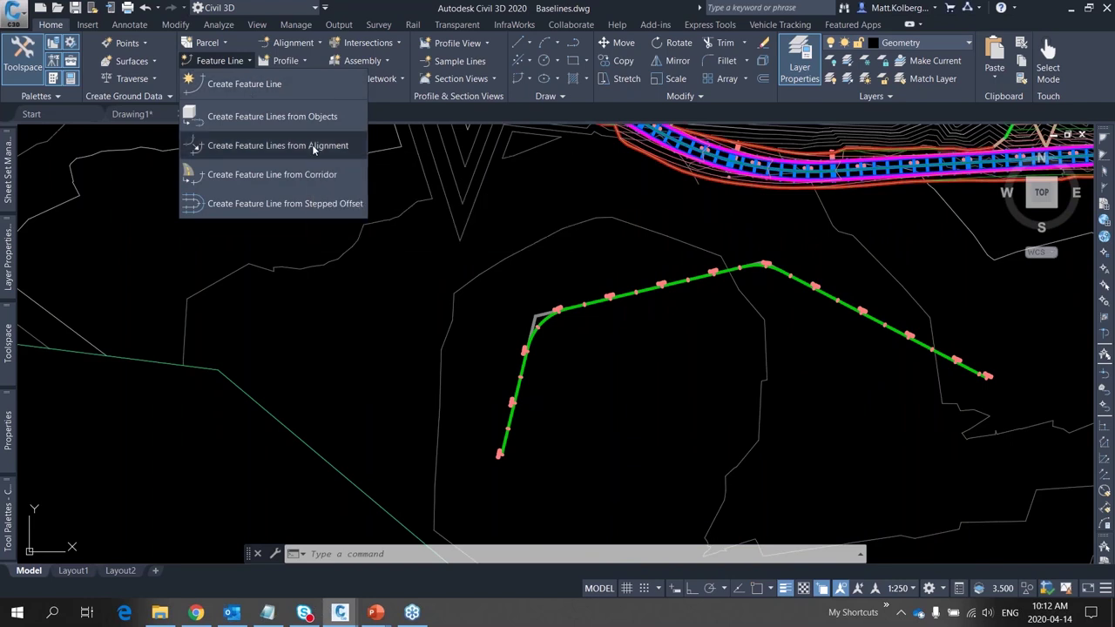
pyautogui.click(311, 146)
pyautogui.scroll(3, 508, 387)
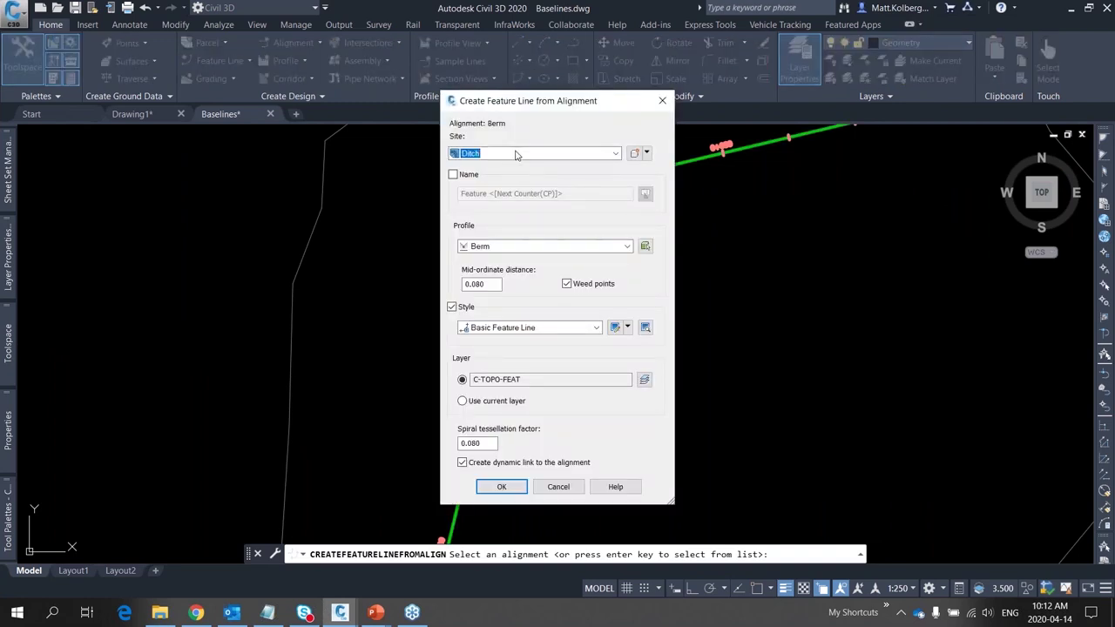
pyautogui.click(516, 154)
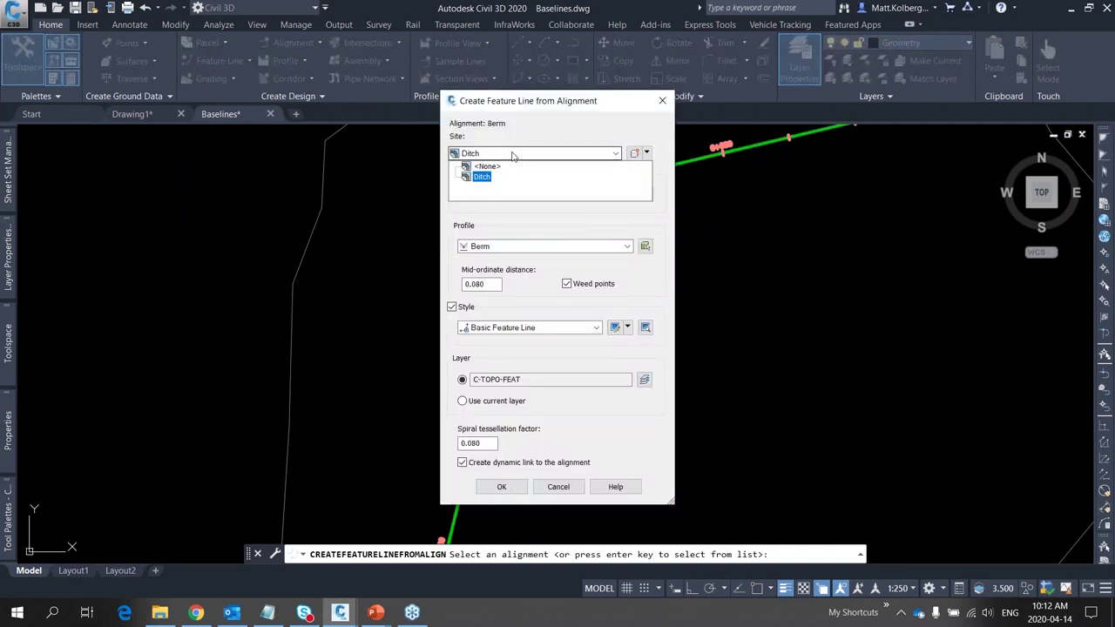
pyautogui.click(483, 170)
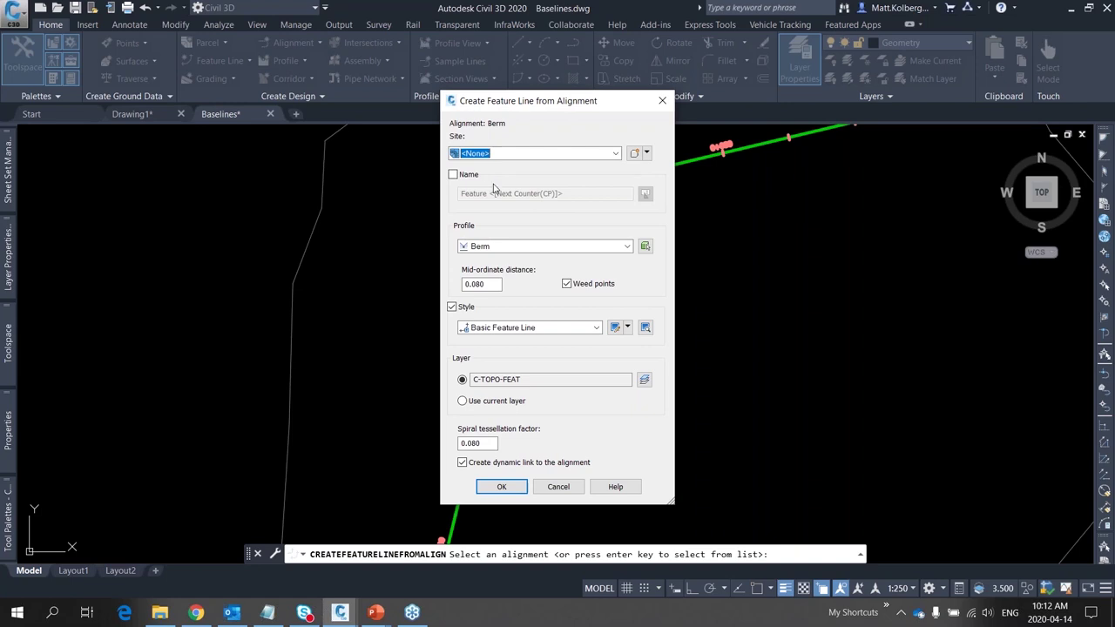
# Select the Berm profile for the elevations and create the feature line, keeping the dynamic link to the alignment
pyautogui.click(537, 248)
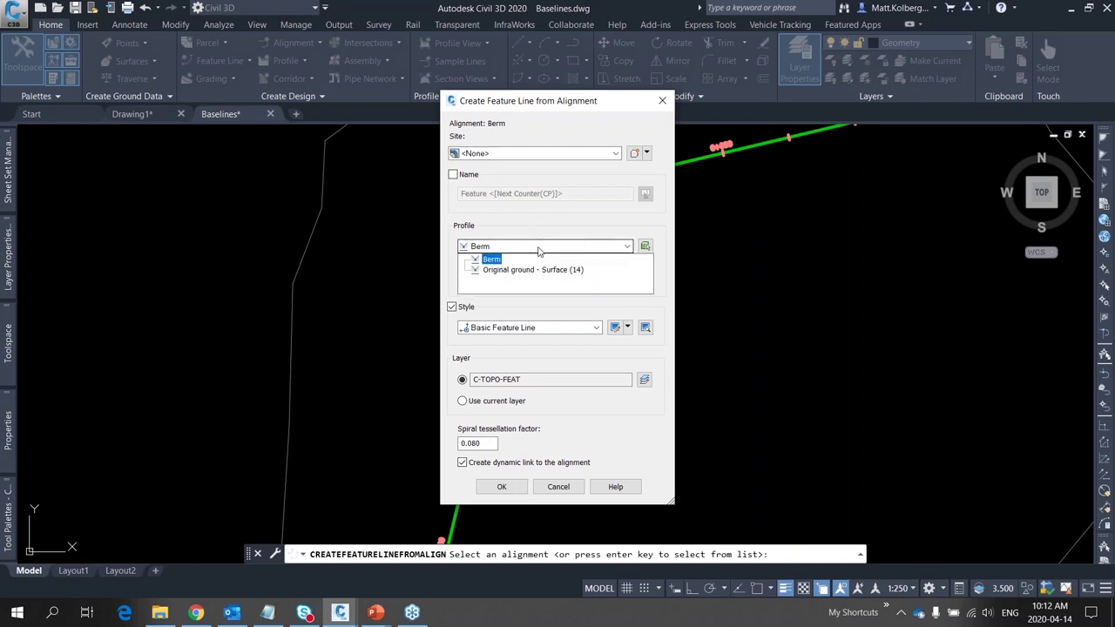
pyautogui.click(530, 273)
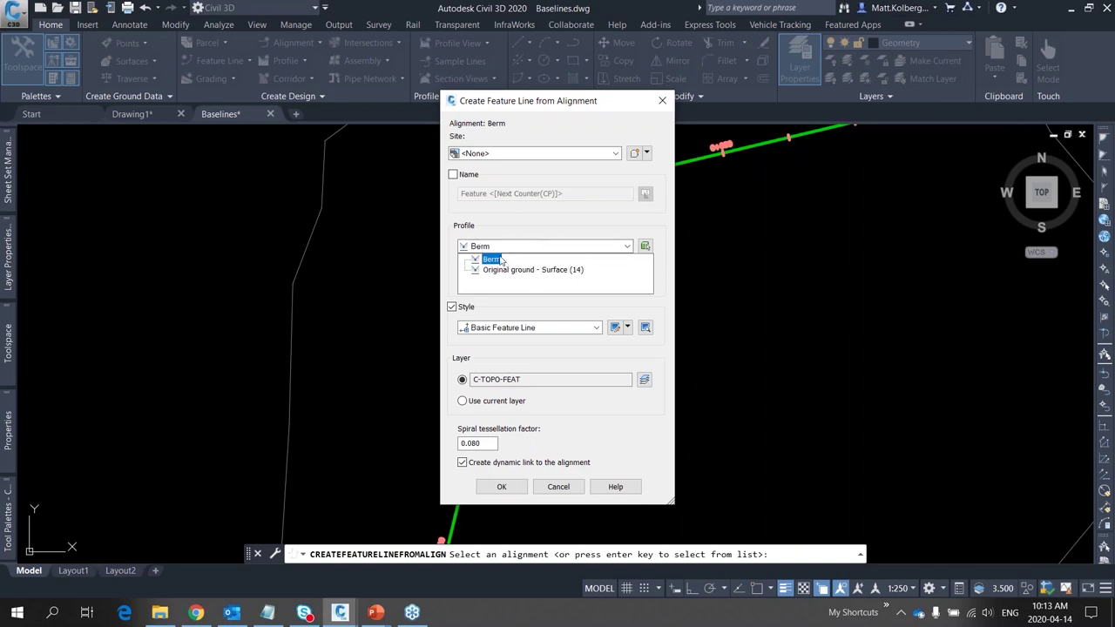
pyautogui.click(502, 260)
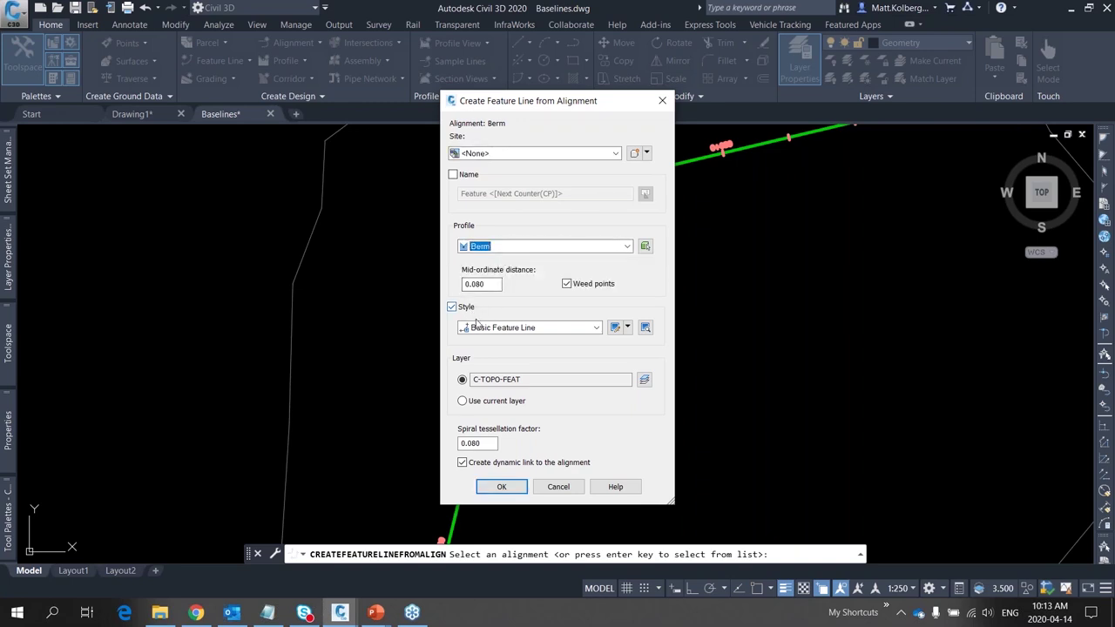
pyautogui.click(496, 444)
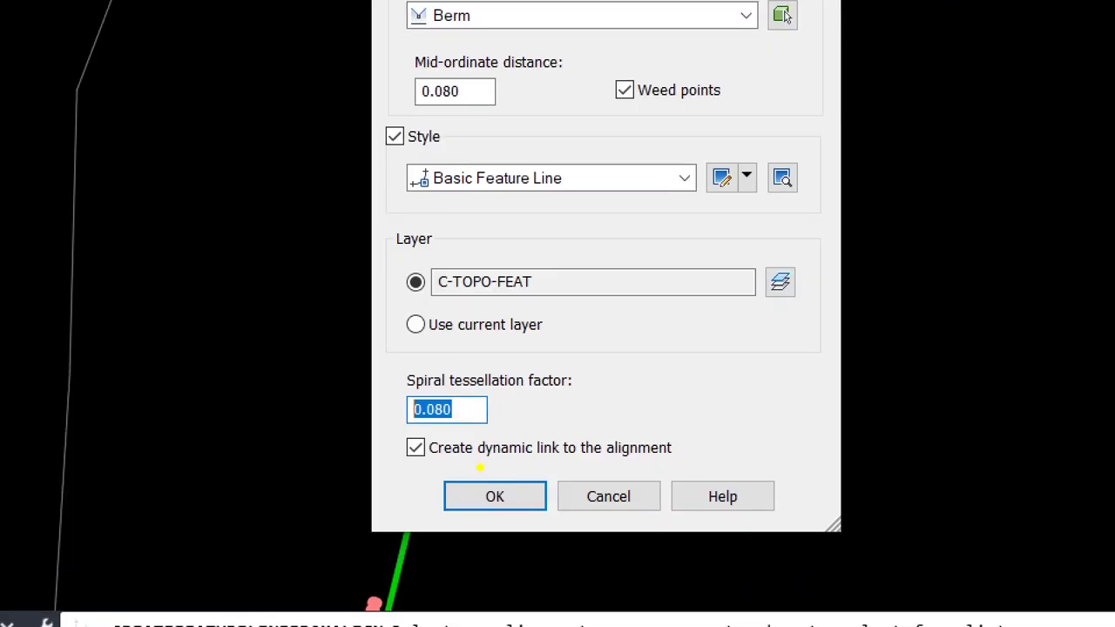
pyautogui.moveTo(420, 394)
pyautogui.mouseDown()
pyautogui.moveTo(570, 521)
pyautogui.moveTo(316, 368)
pyautogui.mouseUp()
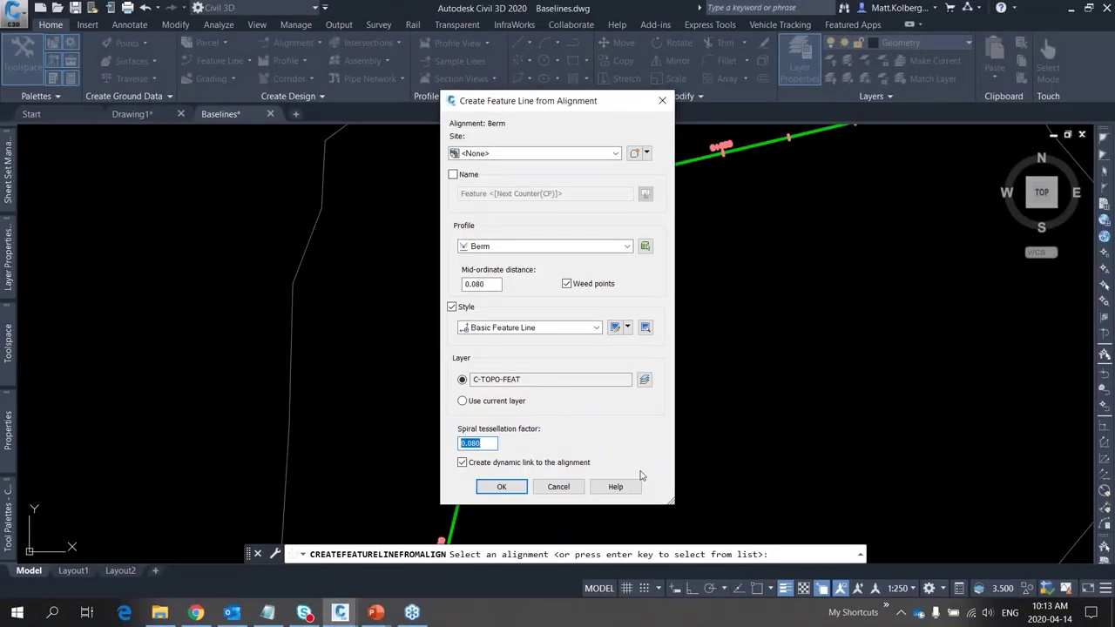
pyautogui.press('Return')
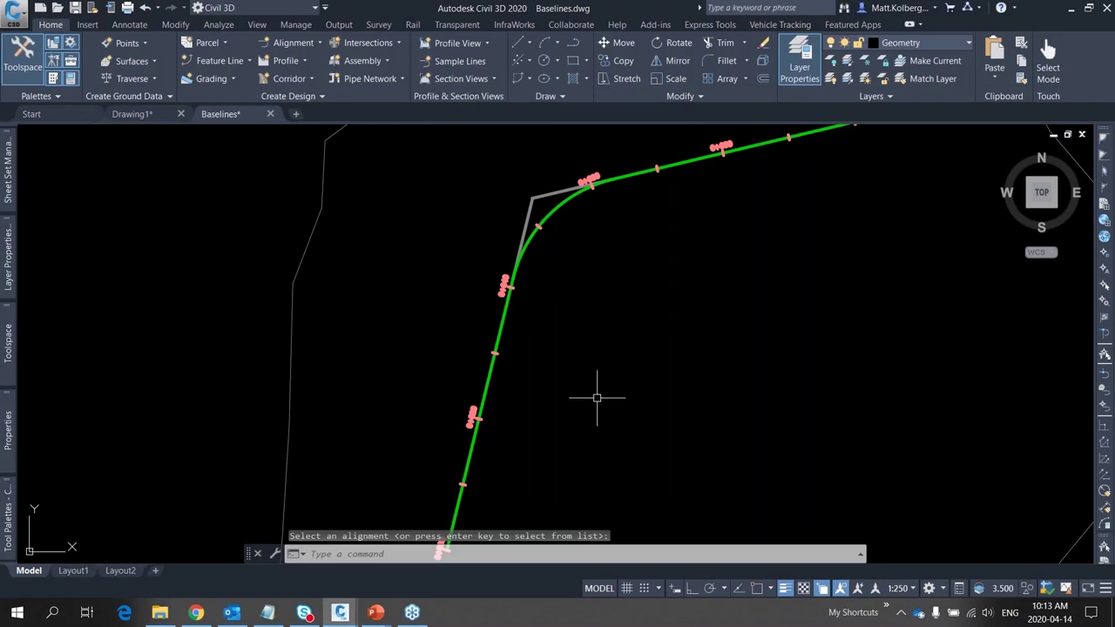
# Switch to the BP - Corridors PowerPoint slide show and advance from the Baselines slide to the Closed Loop slide
pyautogui.scroll(-8, 596, 398)
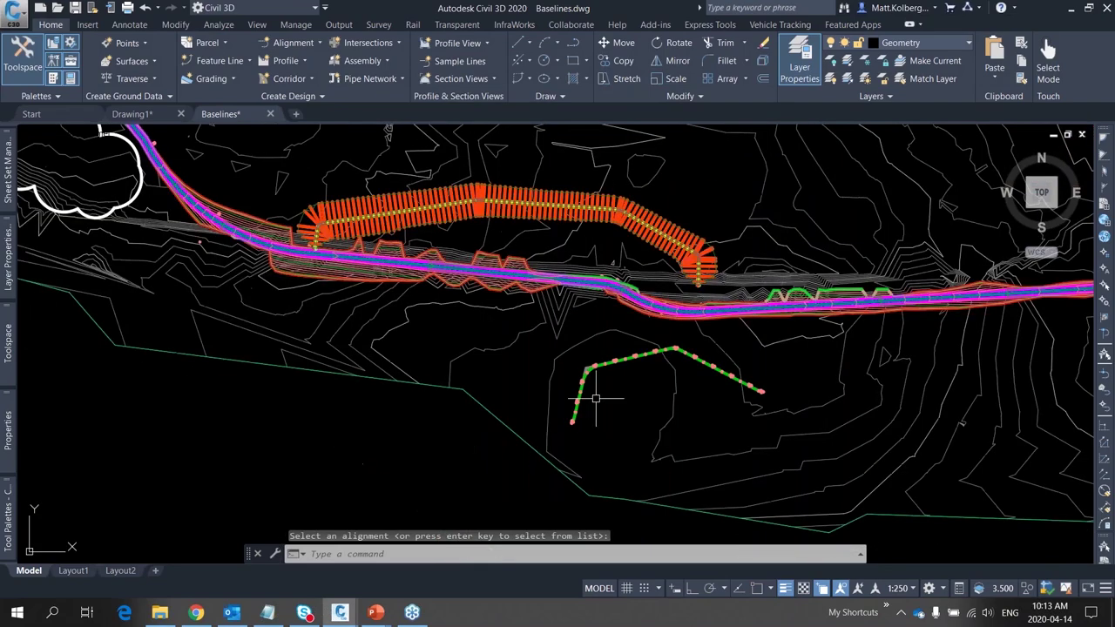
pyautogui.moveTo(583, 351)
pyautogui.mouseDown(button='middle')
pyautogui.moveTo(620, 416)
pyautogui.moveTo(637, 433)
pyautogui.moveTo(646, 426)
pyautogui.mouseUp(button='middle')
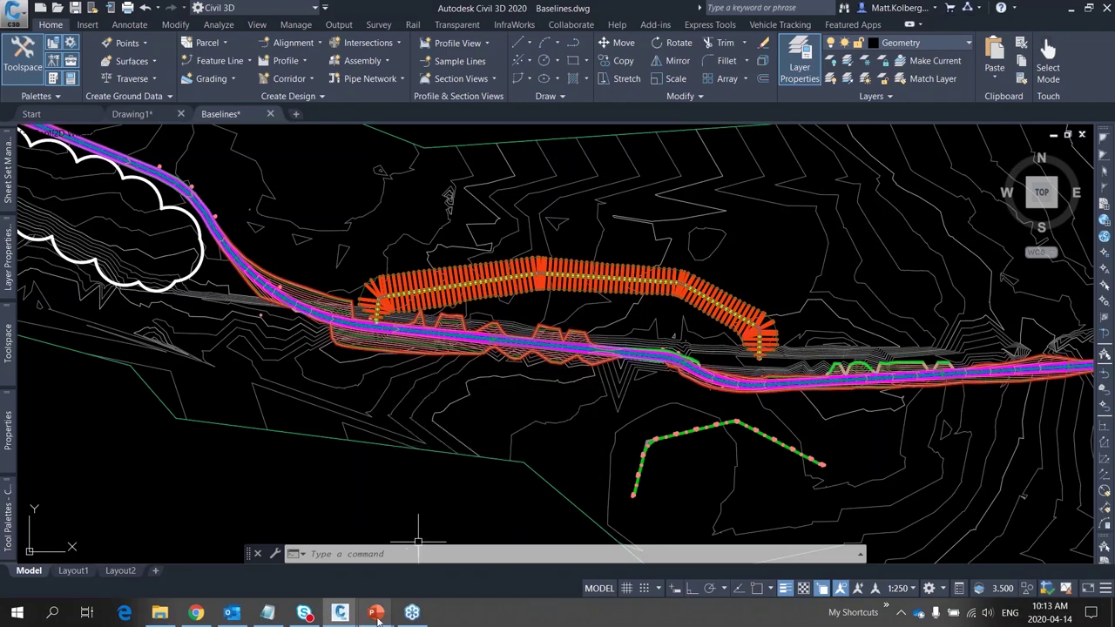
pyautogui.moveTo(376, 610)
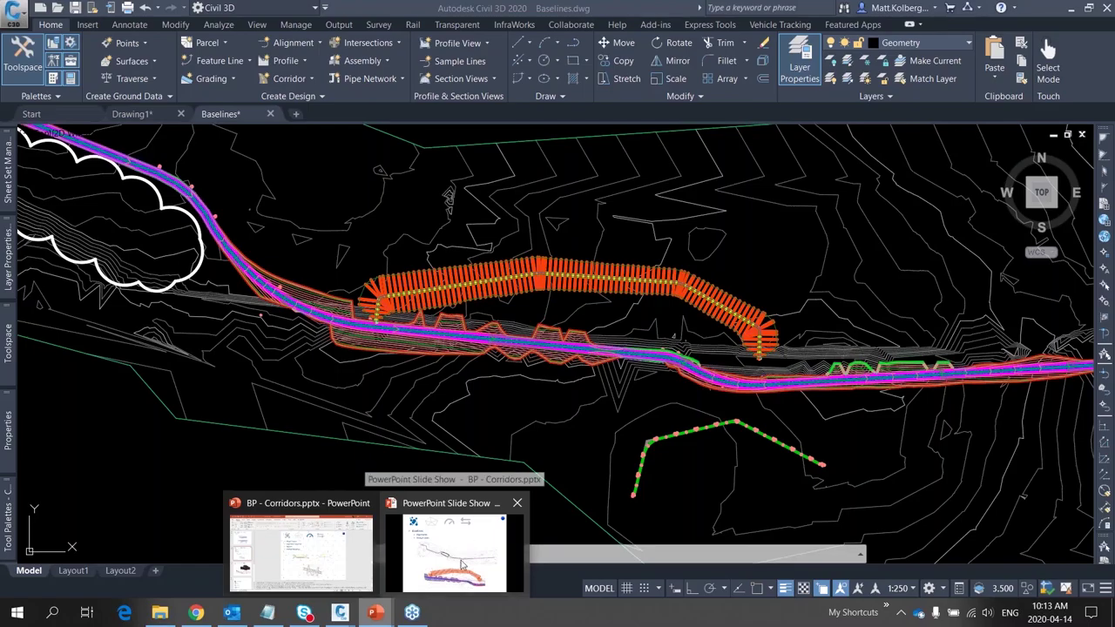
pyautogui.click(460, 558)
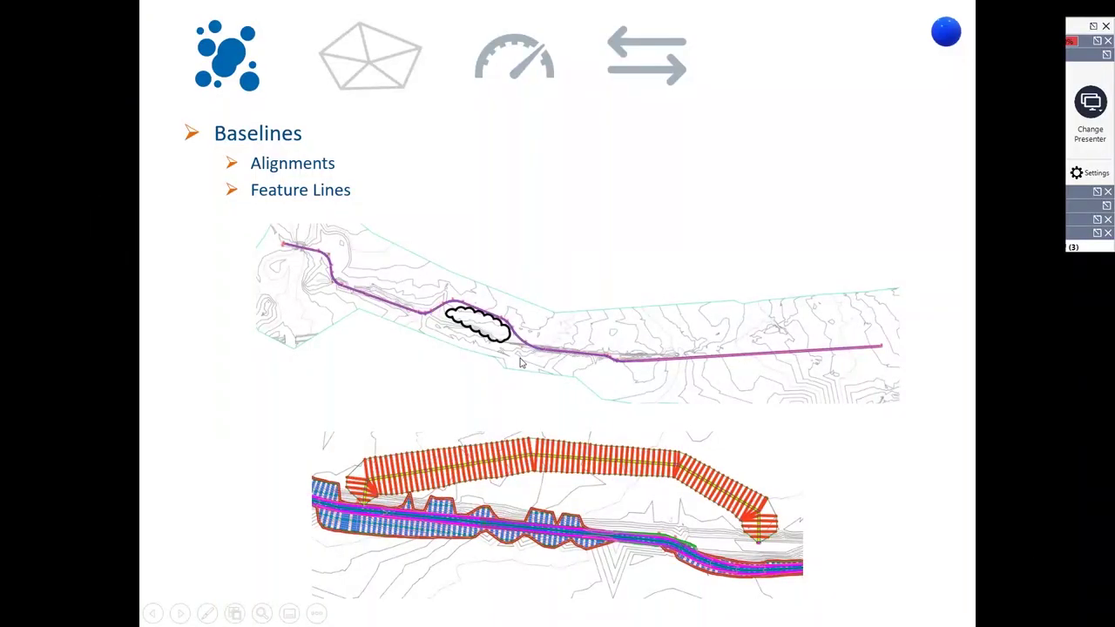
pyautogui.click(520, 362)
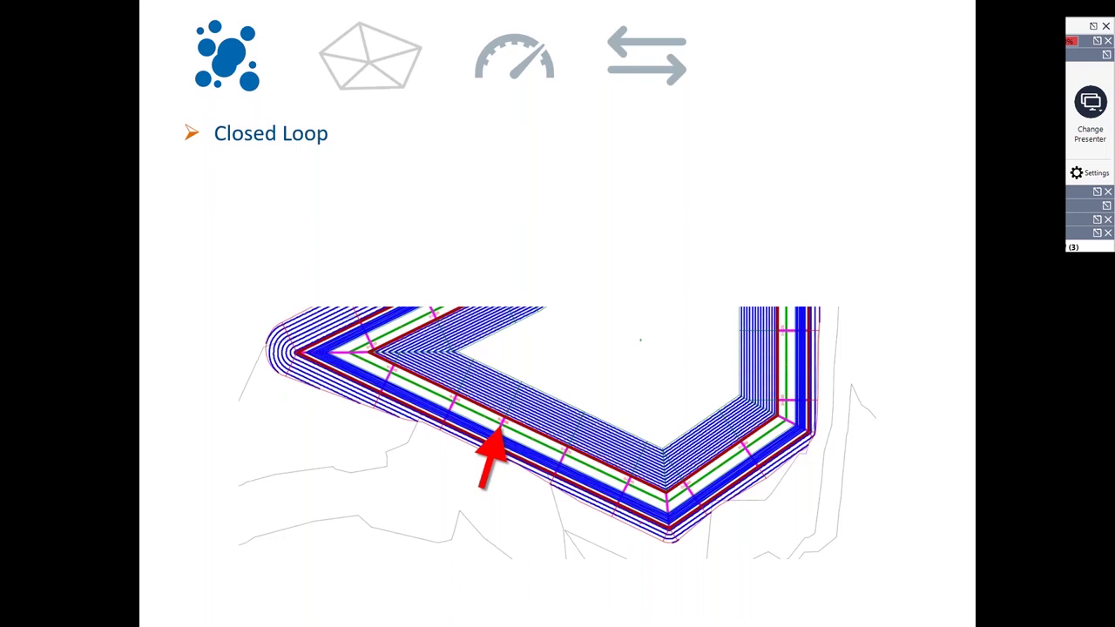
# Switch back to Civil 3D, open the Closed Loop drawing from the BP - Corridors sheet set and display its model space
pyautogui.hotkey('alt', 'Tab')
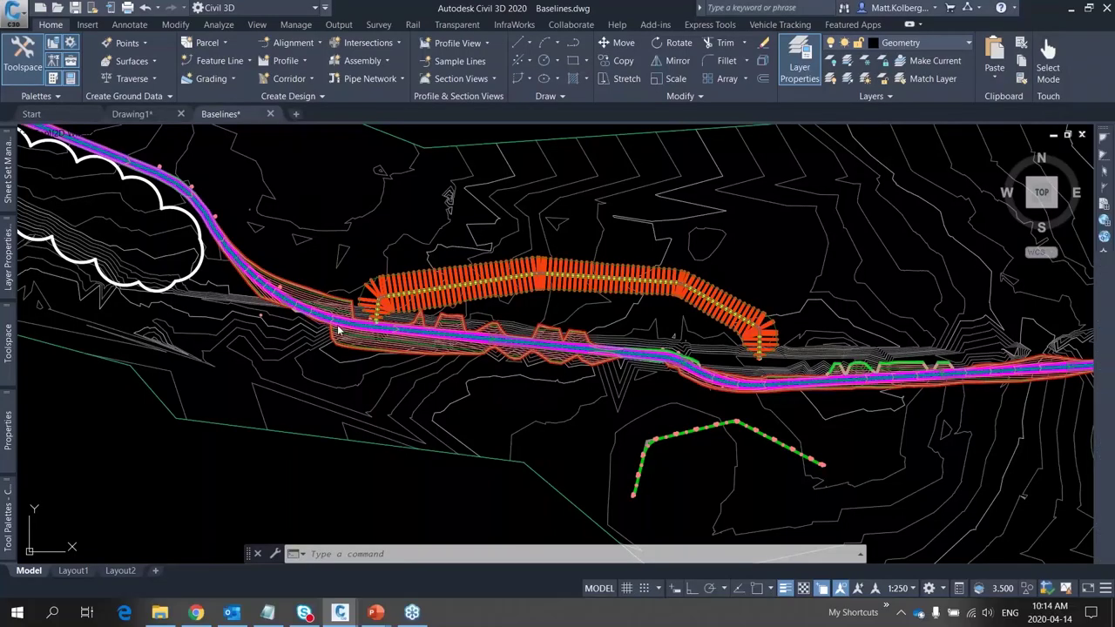
pyautogui.moveTo(7, 174)
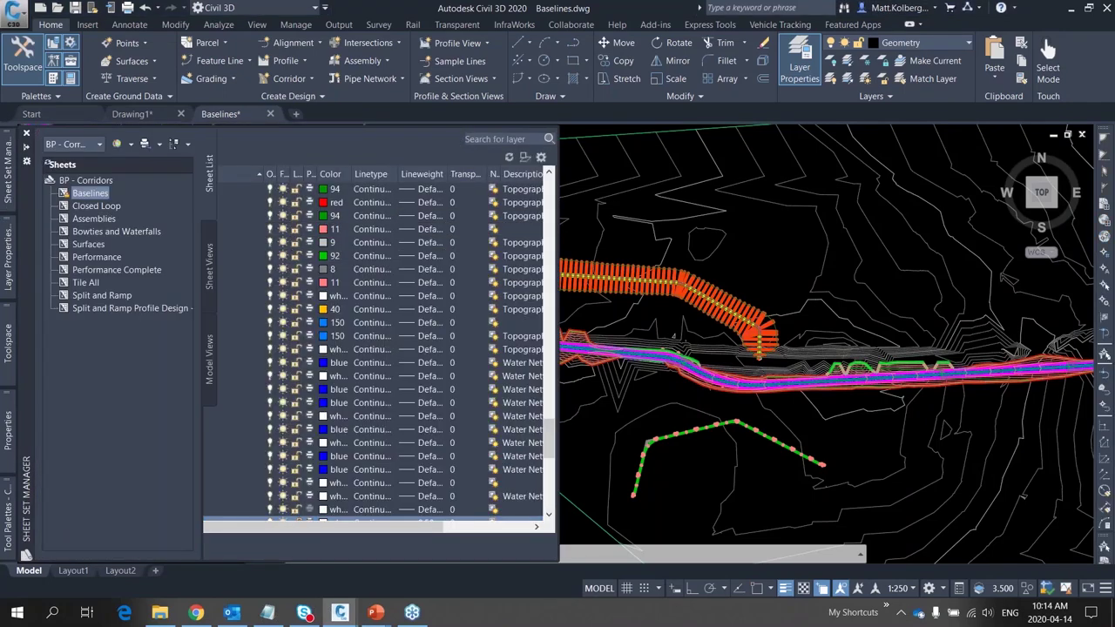
pyautogui.doubleClick(95, 206)
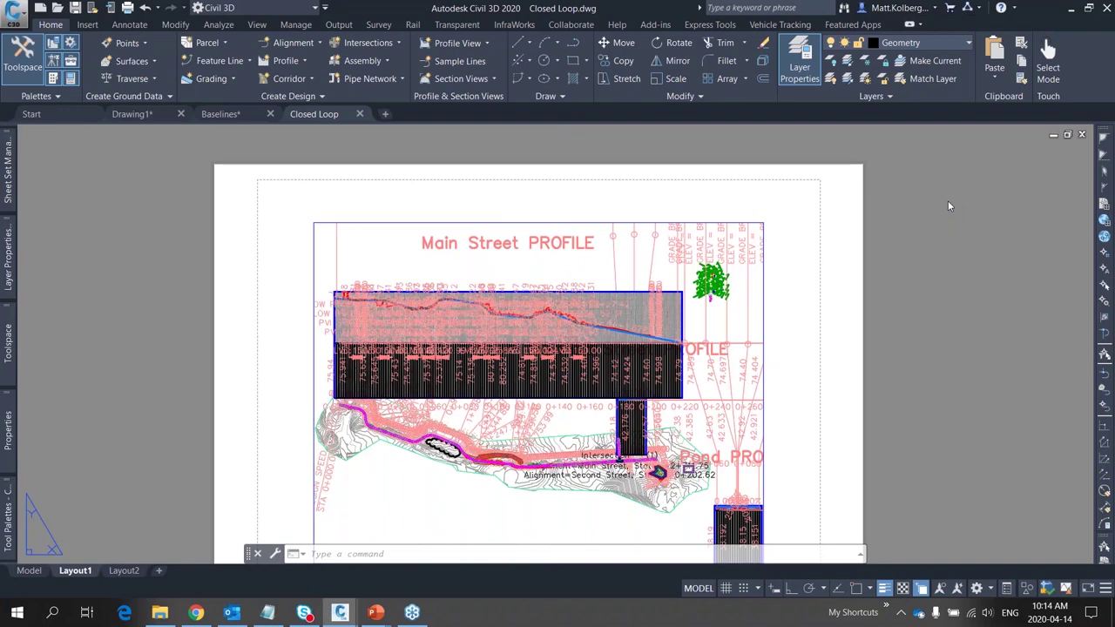
pyautogui.doubleClick(921, 189)
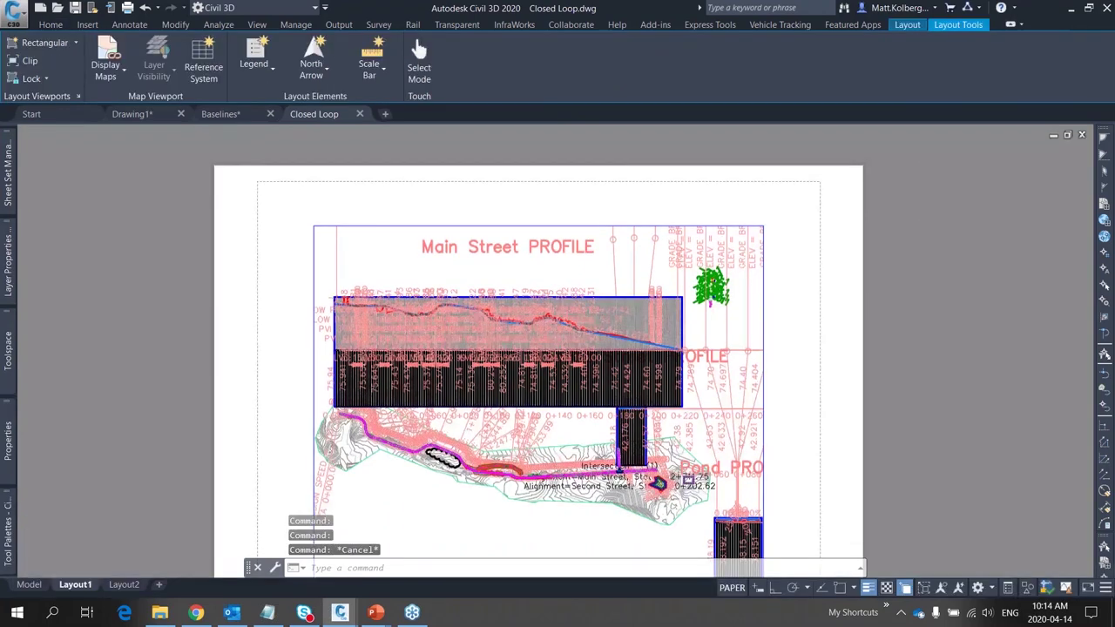
pyautogui.click(29, 585)
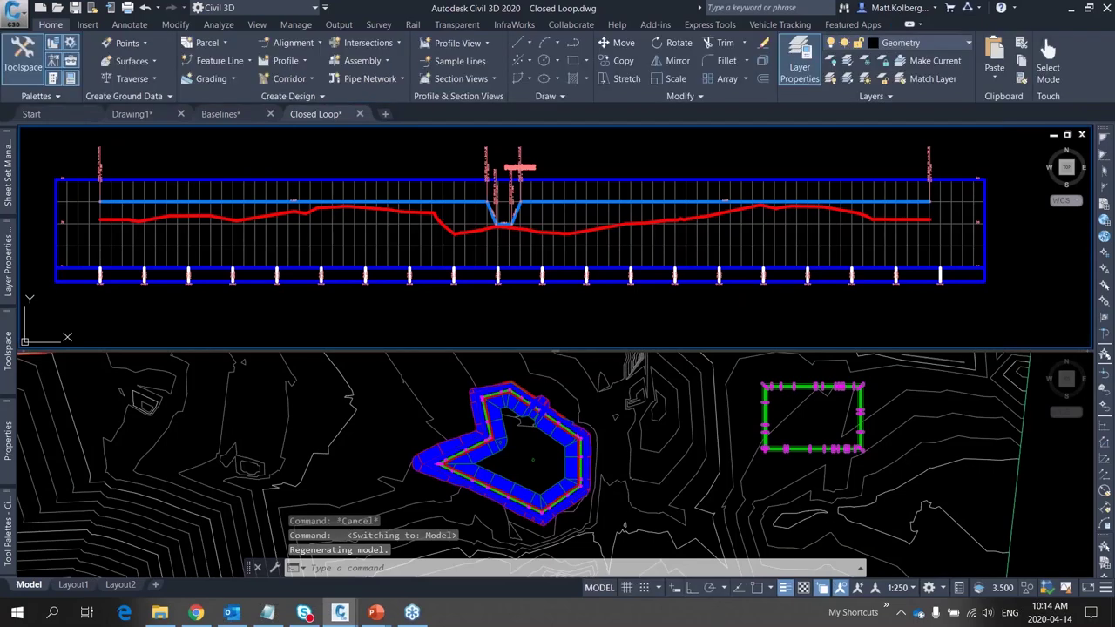
# Examine the rectangular closed-loop corridor east of the pond in the plan viewport, especially its southwest corner
pyautogui.click(392, 404)
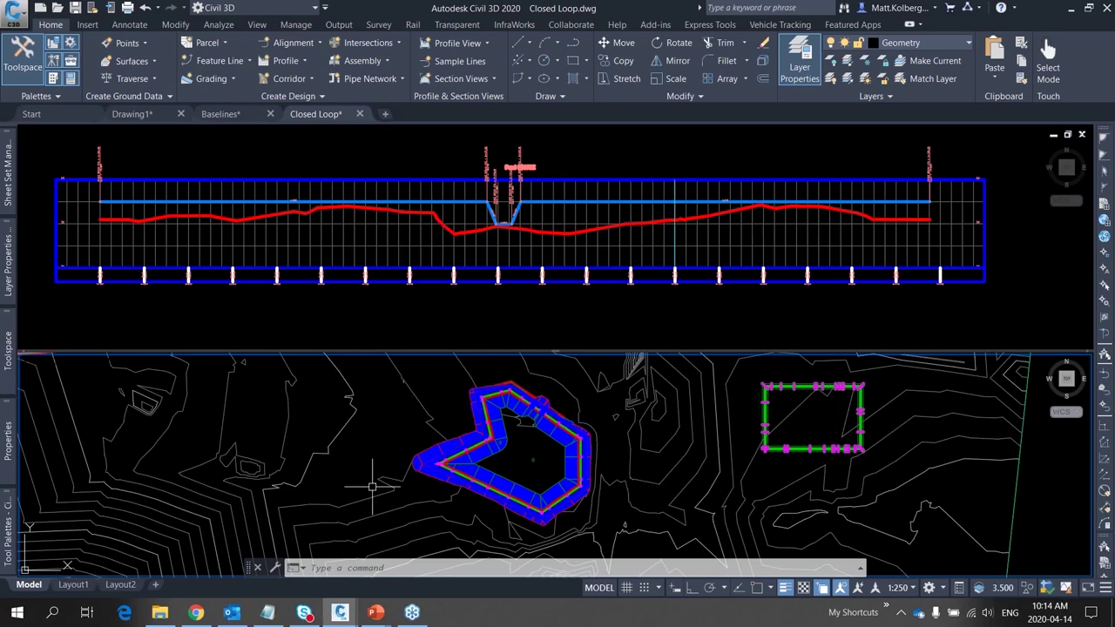
pyautogui.scroll(2, 880, 404)
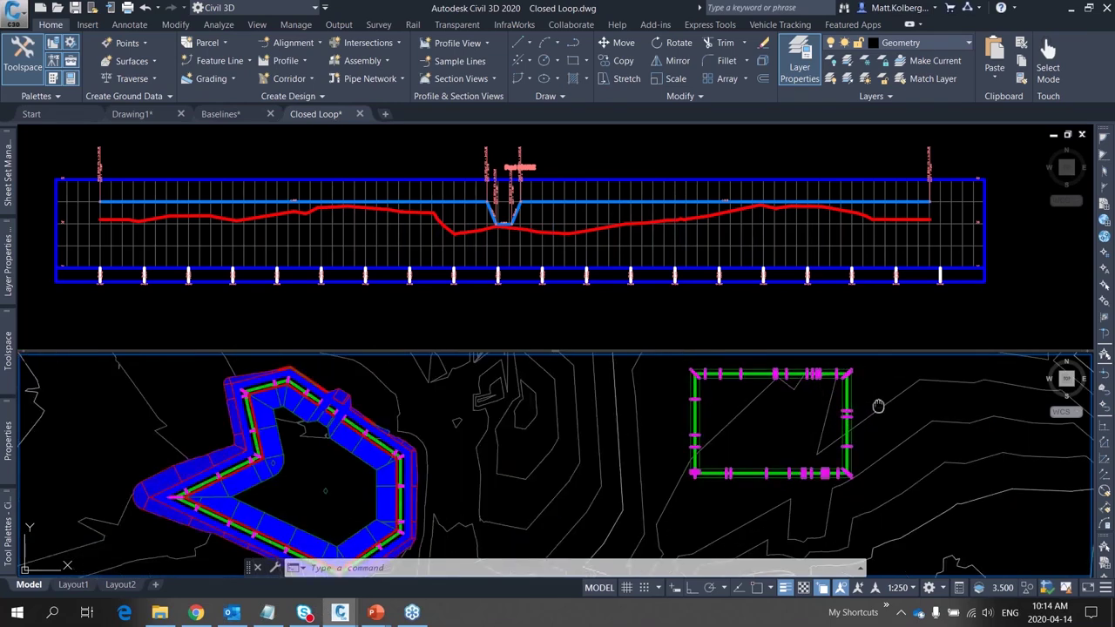
pyautogui.middleClick(878, 406)
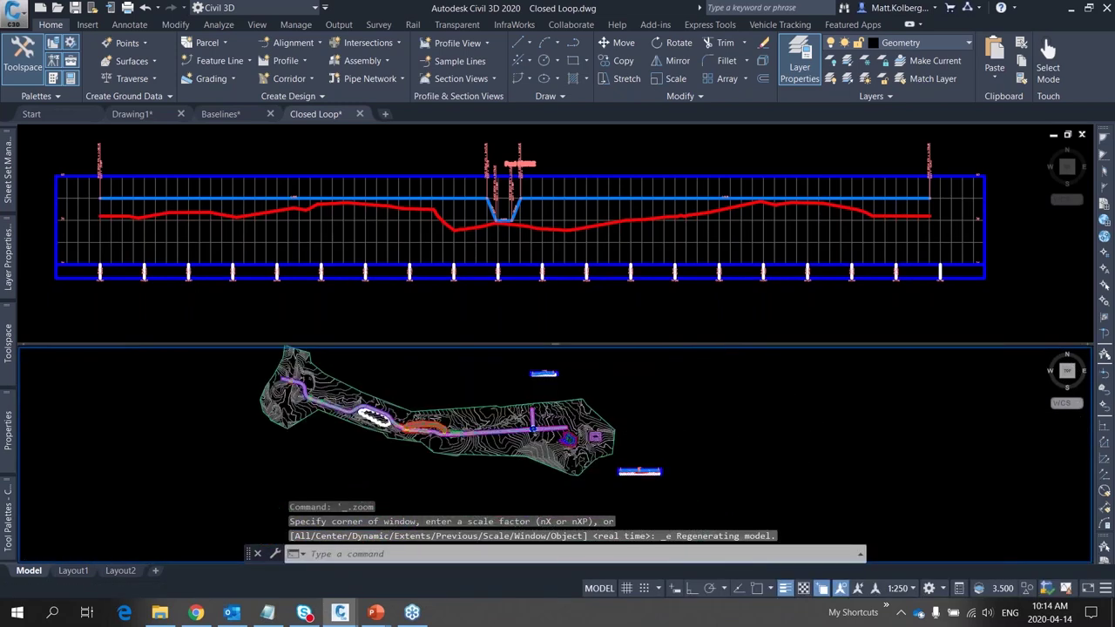
pyautogui.scroll(8, 559, 430)
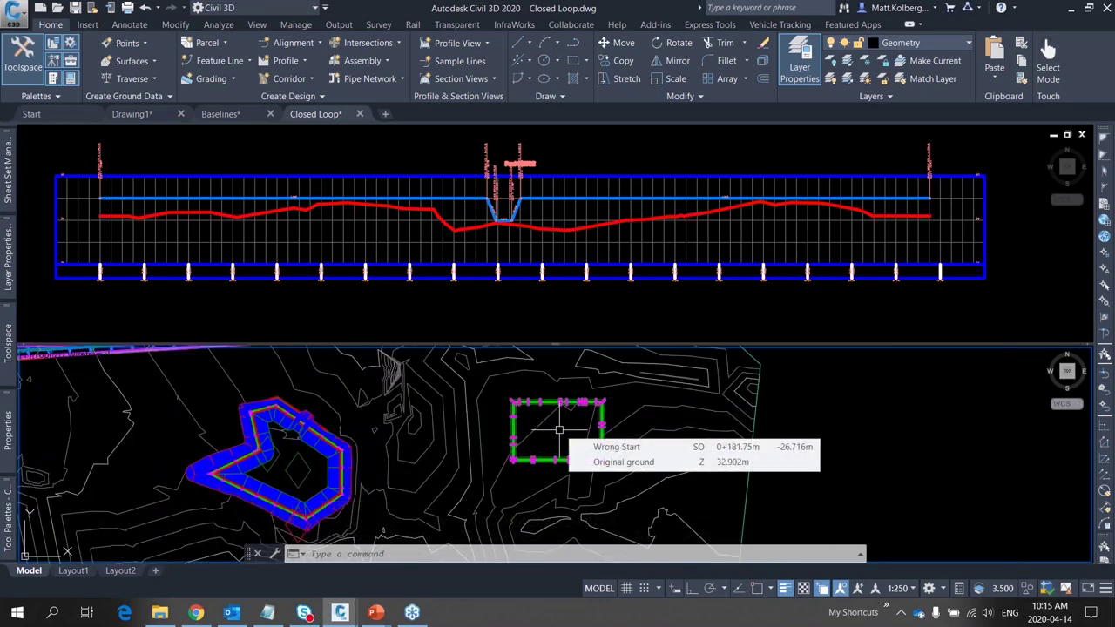
pyautogui.scroll(2, 565, 435)
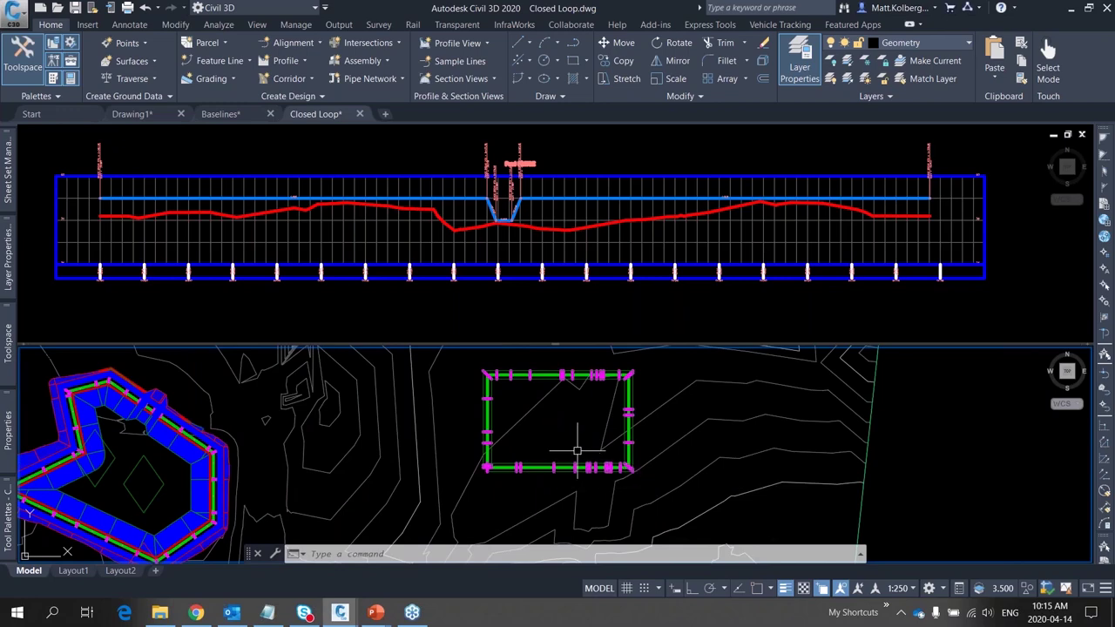
pyautogui.scroll(2, 577, 451)
pyautogui.moveTo(588, 406); pyautogui.dragTo(590, 431, button='middle')
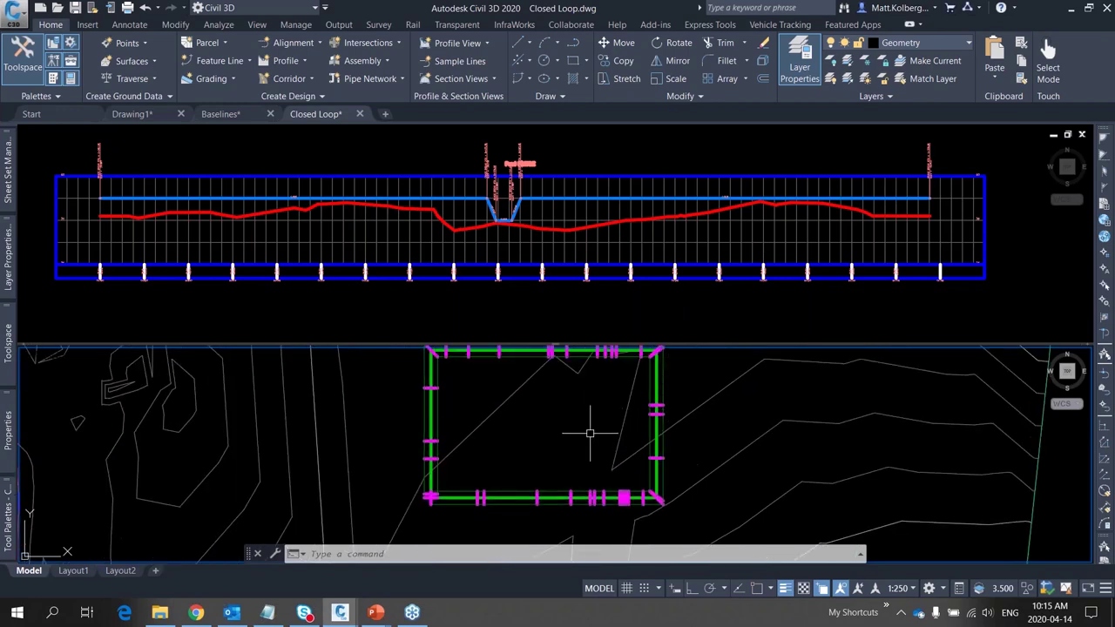
pyautogui.scroll(-2, 590, 433)
pyautogui.moveTo(590, 433)
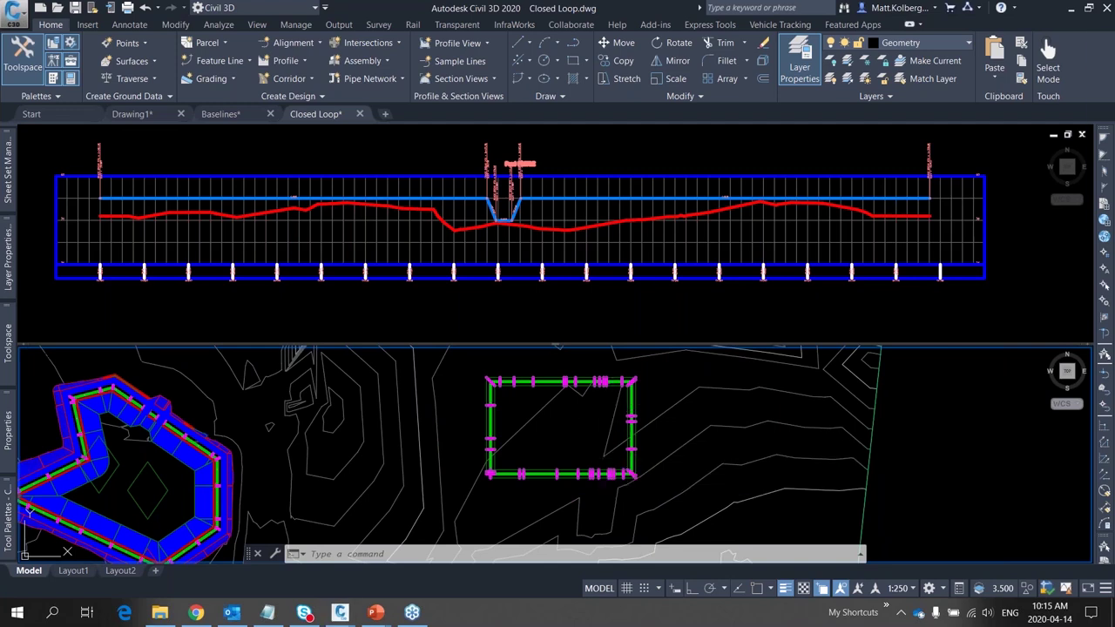
pyautogui.moveTo(504, 455)
pyautogui.mouseDown()
pyautogui.moveTo(448, 478)
pyautogui.moveTo(465, 445)
pyautogui.moveTo(431, 453)
pyautogui.mouseUp()
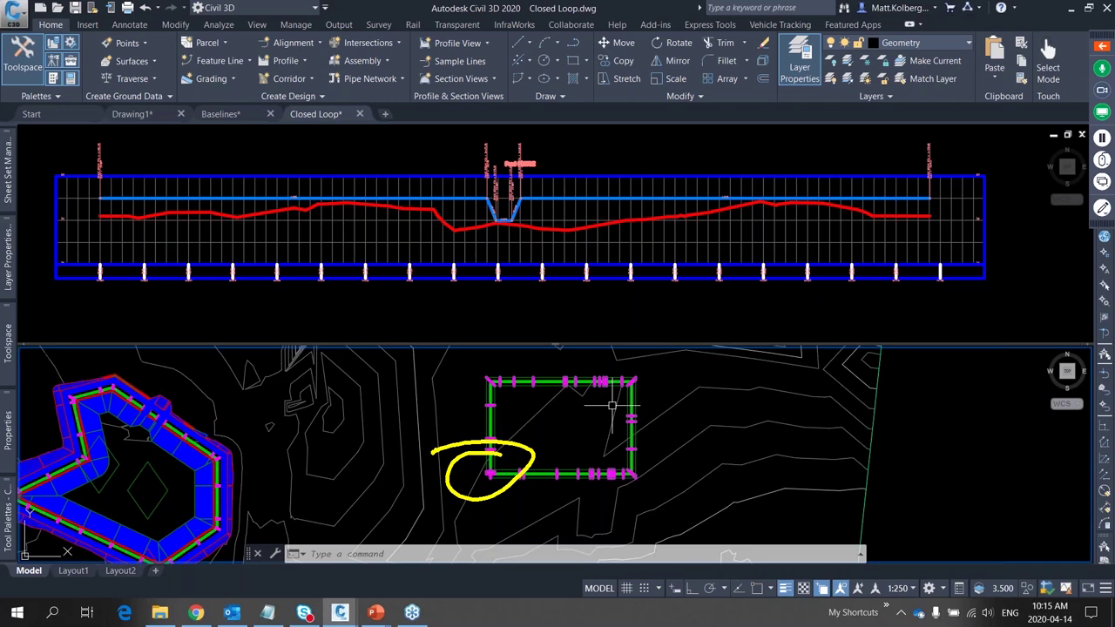
pyautogui.press('Escape')
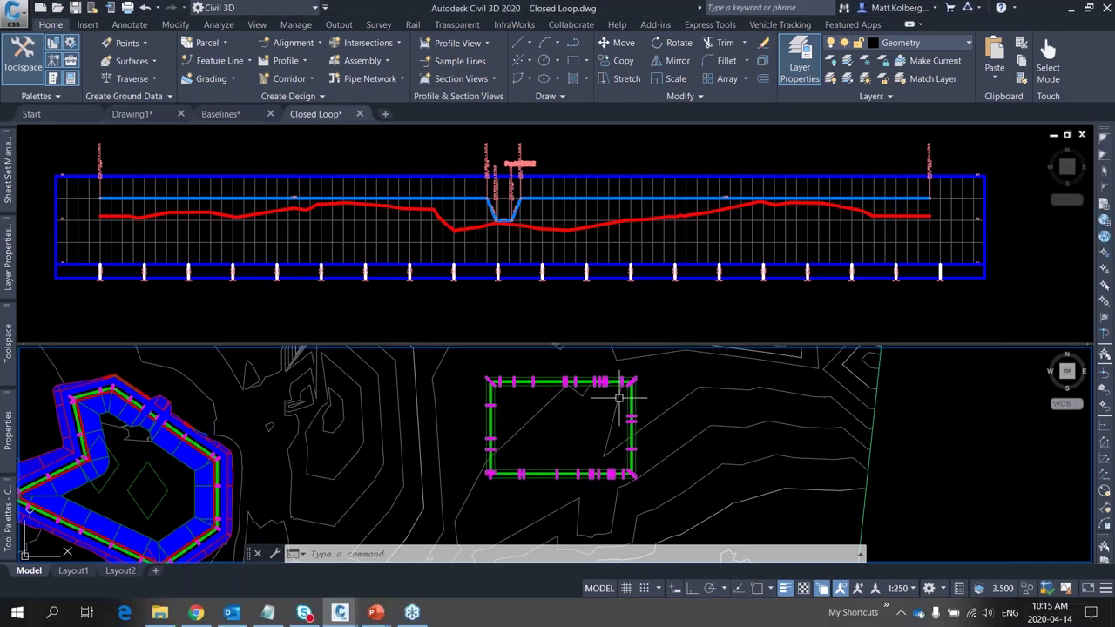
# Examine the mitred northwest corner of the rectangular corridor and the section lines along its north side
pyautogui.moveTo(619, 398)
pyautogui.scroll(5, 492, 377)
pyautogui.scroll(2, 492, 376)
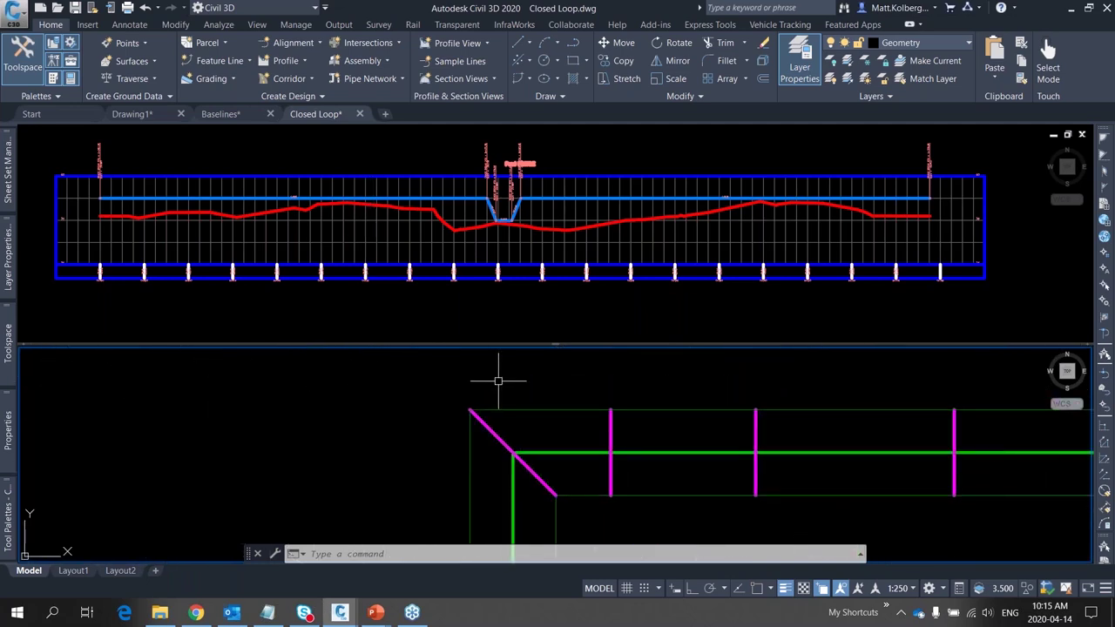
pyautogui.moveTo(529, 376)
pyautogui.mouseDown()
pyautogui.moveTo(410, 462)
pyautogui.moveTo(579, 518)
pyautogui.moveTo(593, 427)
pyautogui.moveTo(506, 383)
pyautogui.mouseUp()
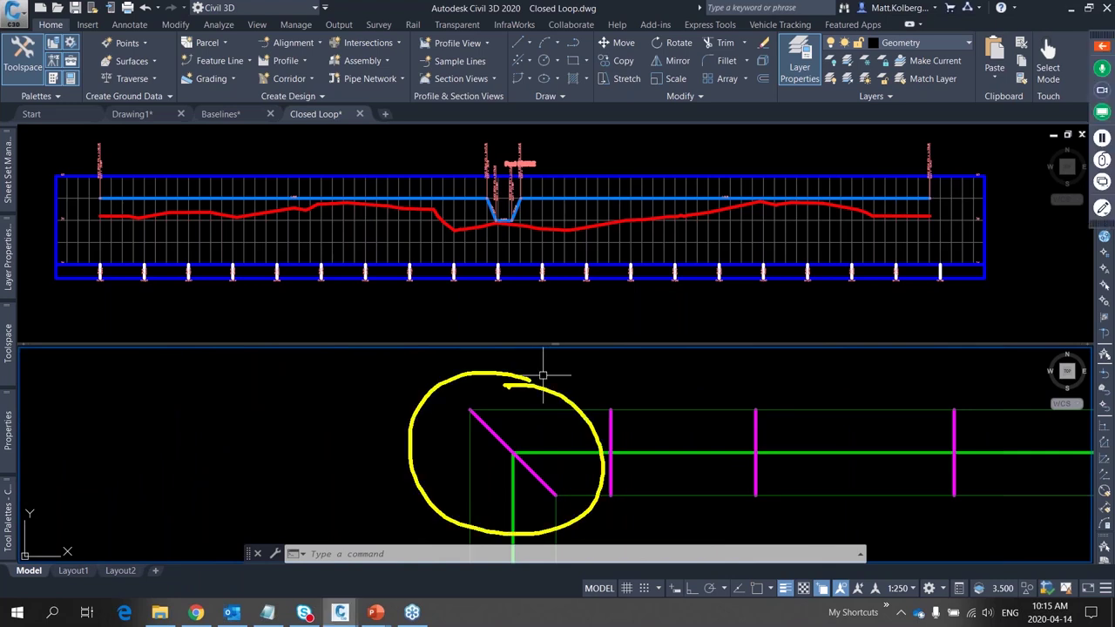
pyautogui.press('Escape')
pyautogui.moveTo(841, 393); pyautogui.dragTo(414, 384, button='middle')
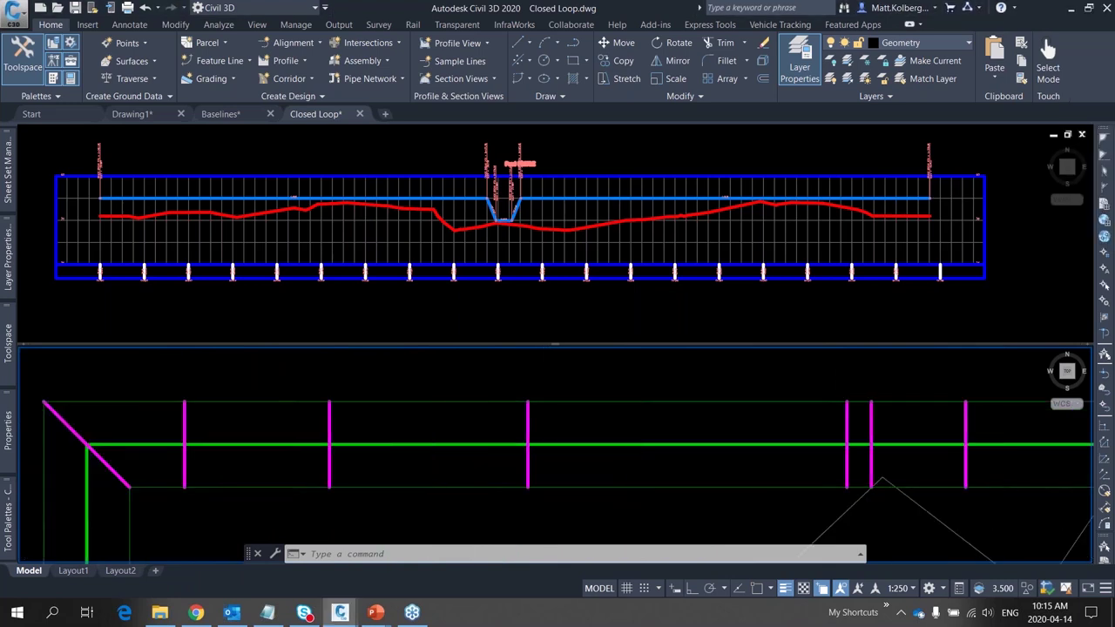
pyautogui.scroll(-2, 428, 393)
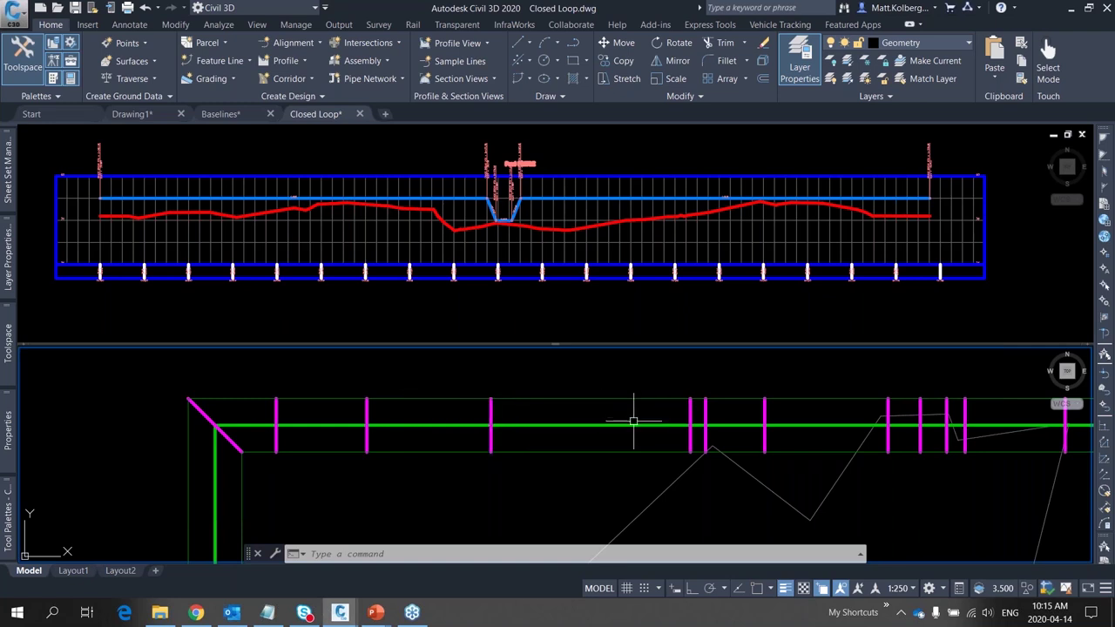
# Examine the northeast and southeast corners of the rectangular corridor, and the overlapping section lines at its southwest corner
pyautogui.moveTo(819, 398); pyautogui.dragTo(466, 393, button='middle')
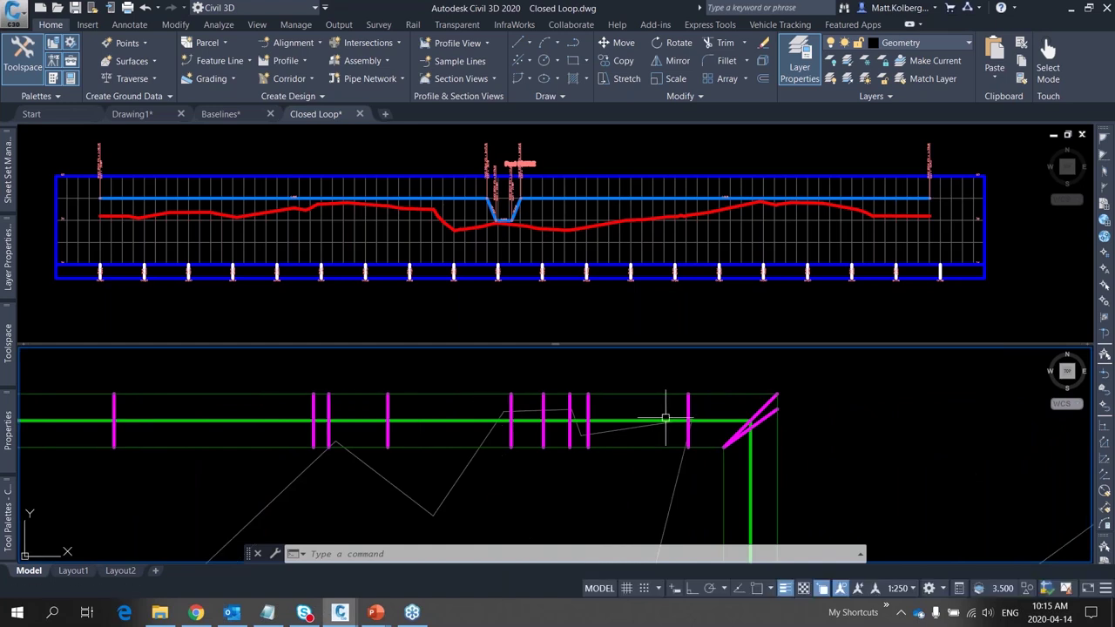
pyautogui.moveTo(760, 445); pyautogui.dragTo(722, 218, button='middle')
pyautogui.moveTo(787, 470); pyautogui.dragTo(765, 383, button='middle')
pyautogui.moveTo(287, 415); pyautogui.dragTo(884, 407, button='middle')
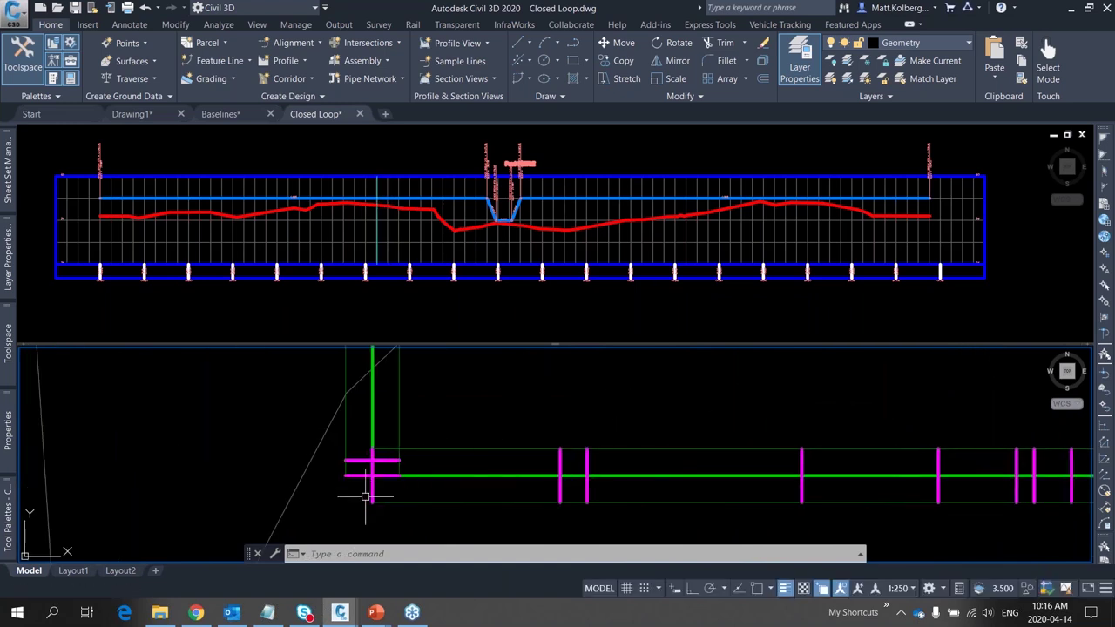
pyautogui.scroll(2, 379, 479)
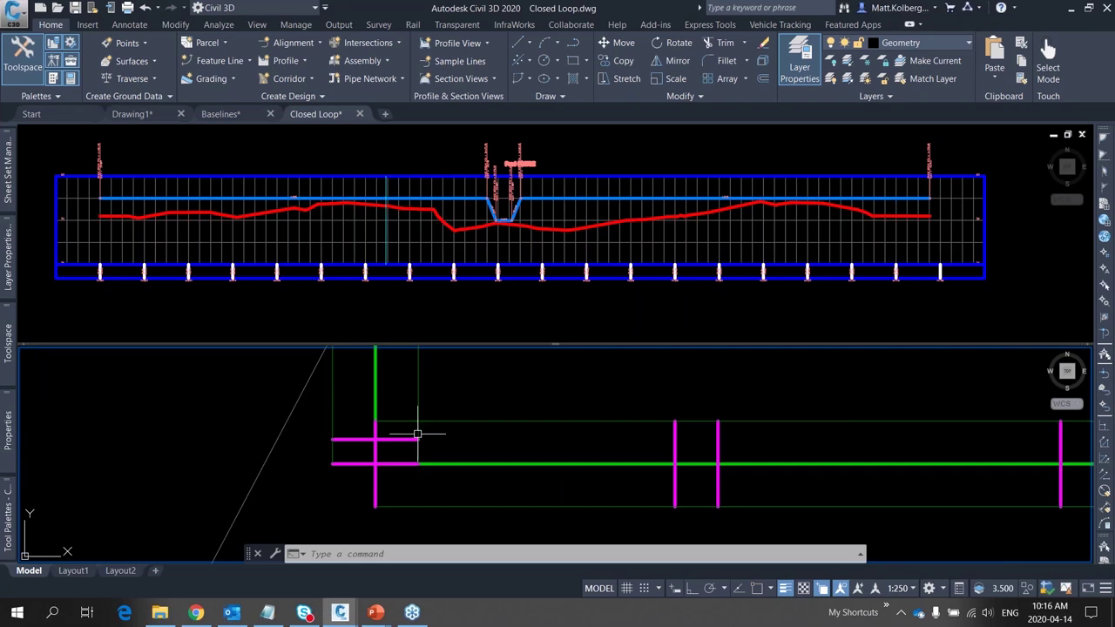
pyautogui.moveTo(411, 442)
pyautogui.mouseDown()
pyautogui.moveTo(330, 478)
pyautogui.moveTo(394, 483)
pyautogui.moveTo(388, 446)
pyautogui.mouseUp()
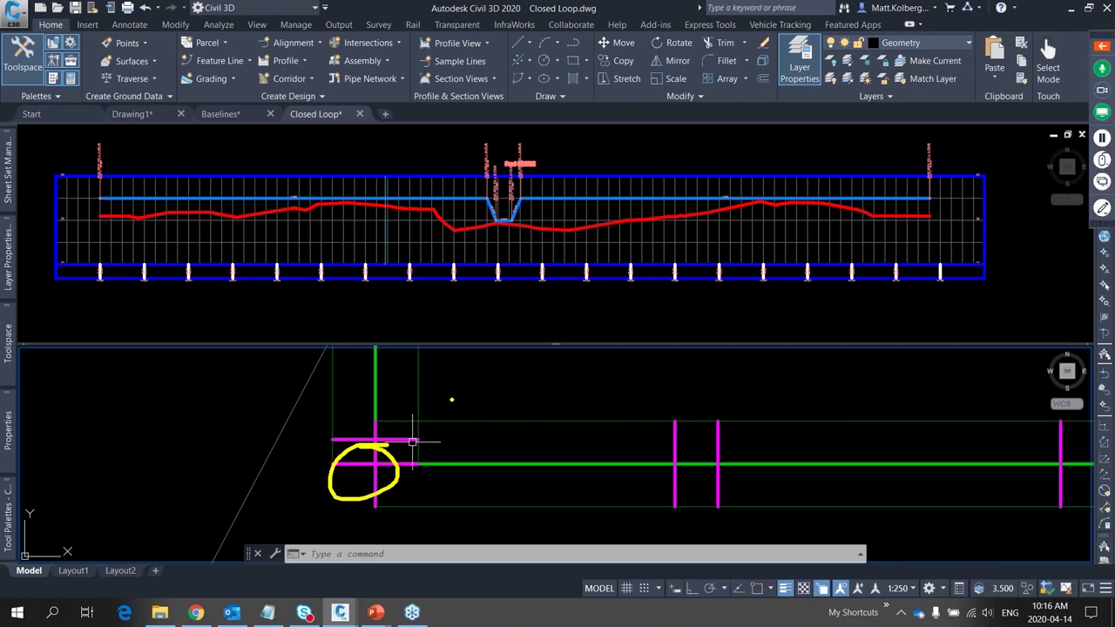
pyautogui.moveTo(453, 399); pyautogui.dragTo(324, 512)
pyautogui.moveTo(509, 378)
pyautogui.mouseDown()
pyautogui.moveTo(449, 371)
pyautogui.moveTo(331, 401)
pyautogui.moveTo(258, 485)
pyautogui.moveTo(363, 528)
pyautogui.moveTo(485, 383)
pyautogui.moveTo(466, 361)
pyautogui.mouseUp()
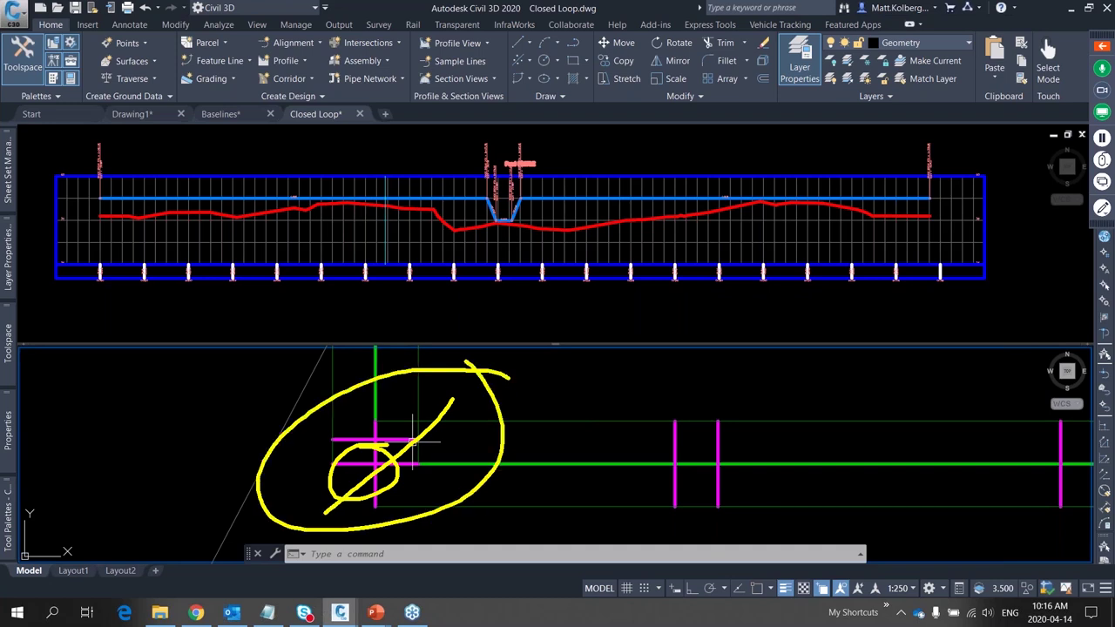
pyautogui.click(461, 386)
pyautogui.press('Escape')
# Examine the whole rectangular corridor beside the pond, focusing on its south side as an alternative start location
pyautogui.scroll(-5, 461, 440)
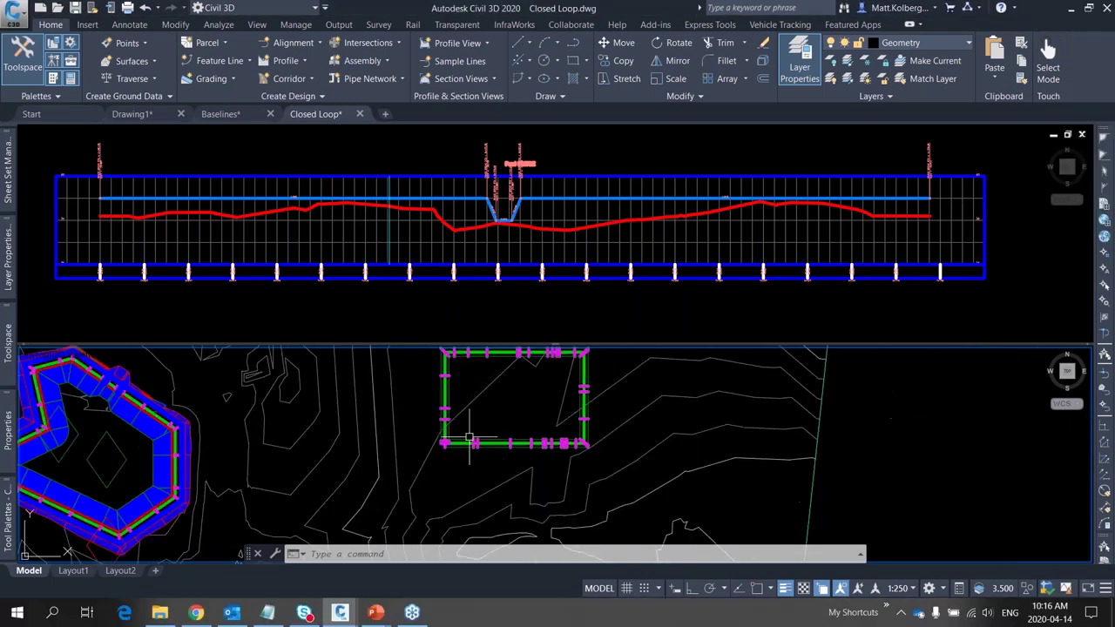
pyautogui.moveTo(467, 430)
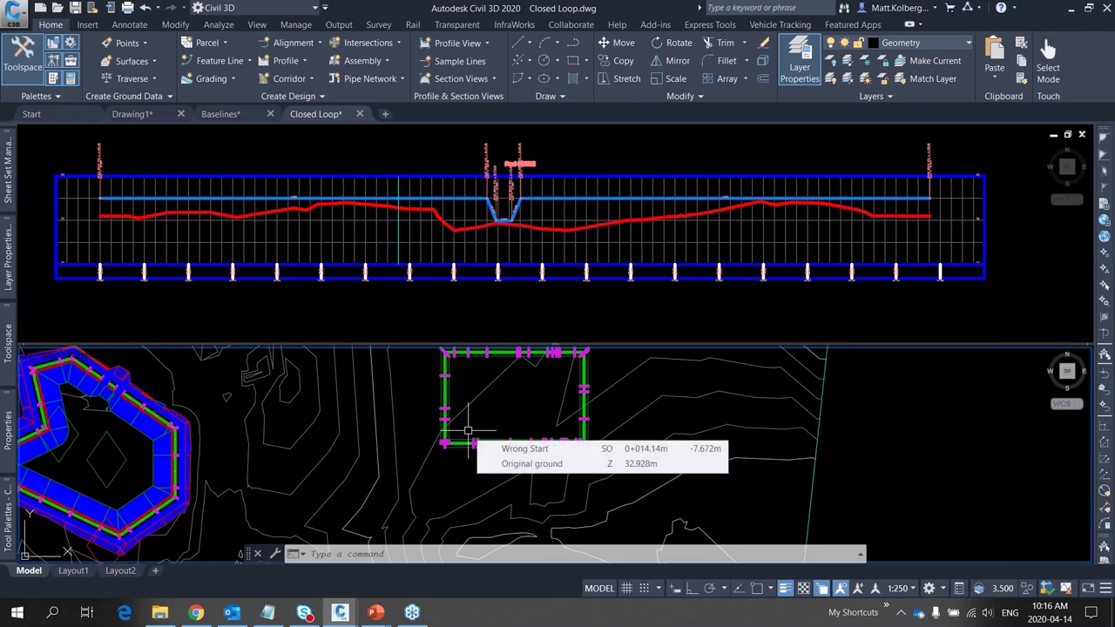
pyautogui.moveTo(425, 415); pyautogui.dragTo(517, 429, button='middle')
pyautogui.moveTo(517, 429)
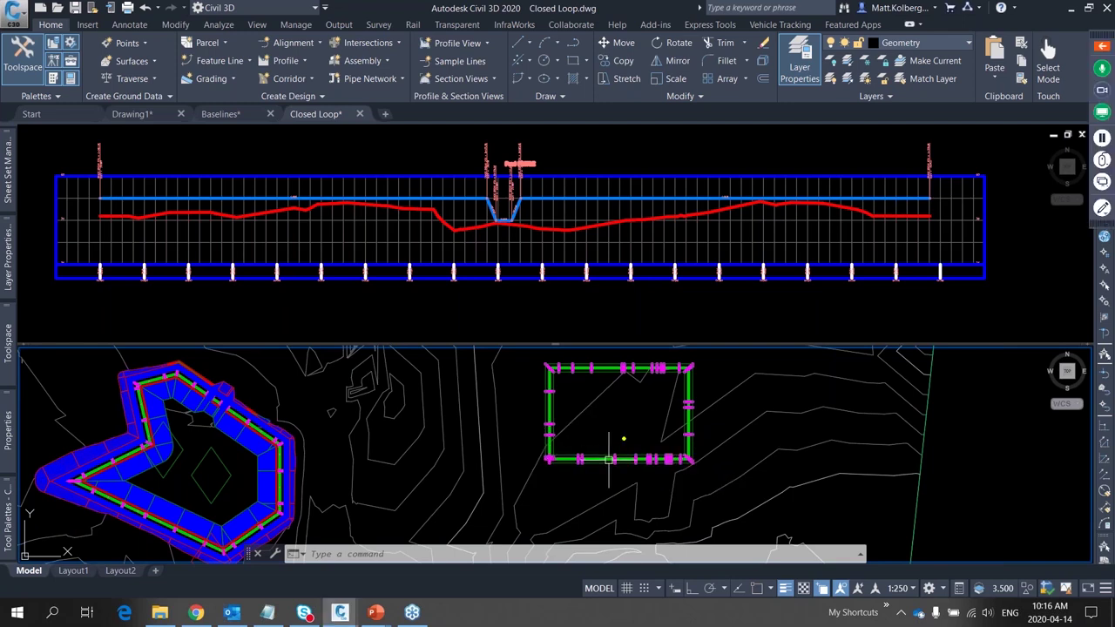
pyautogui.moveTo(624, 439)
pyautogui.mouseDown()
pyautogui.moveTo(620, 497)
pyautogui.moveTo(589, 474)
pyautogui.moveTo(683, 474)
pyautogui.mouseUp()
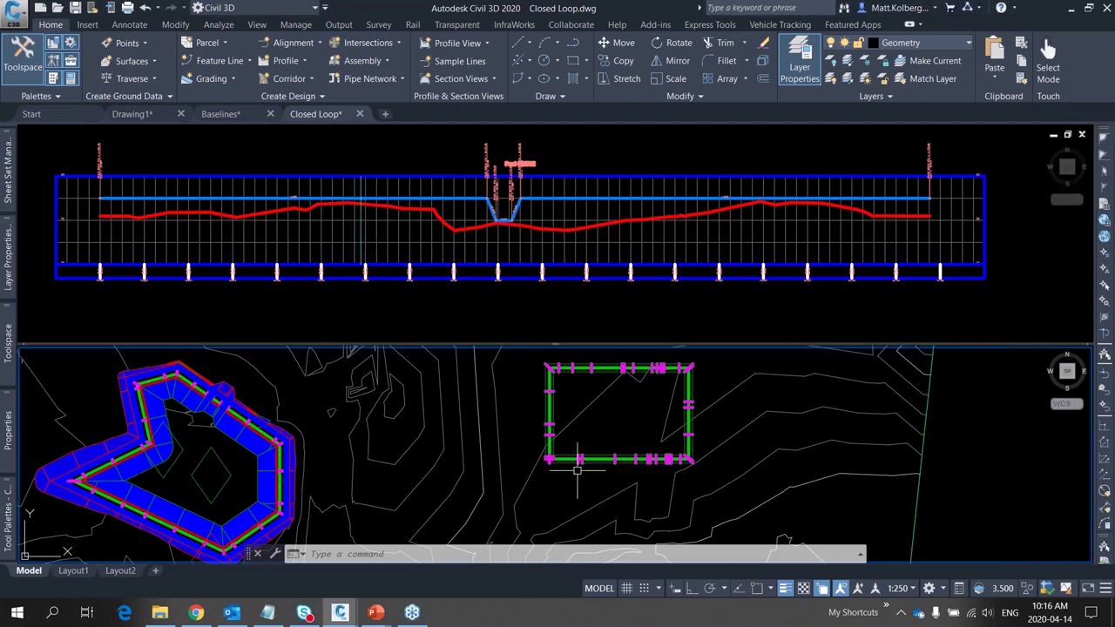
# Examine the start and end station labels on the straight southwest side of the pond corridor
pyautogui.moveTo(568, 474); pyautogui.dragTo(725, 444, button='middle')
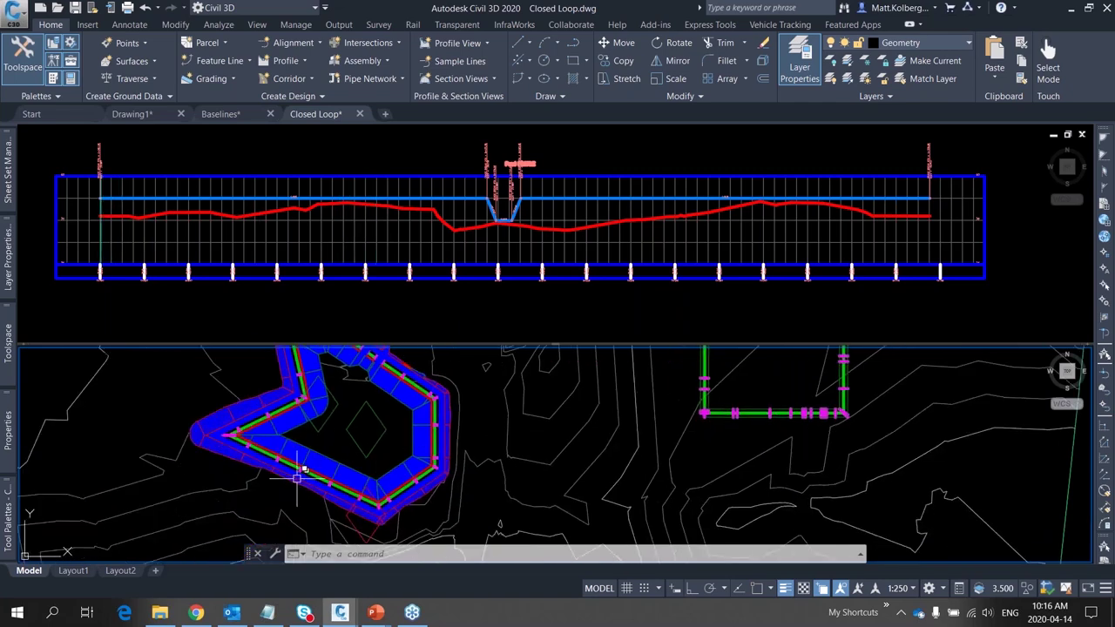
pyautogui.scroll(4, 293, 466)
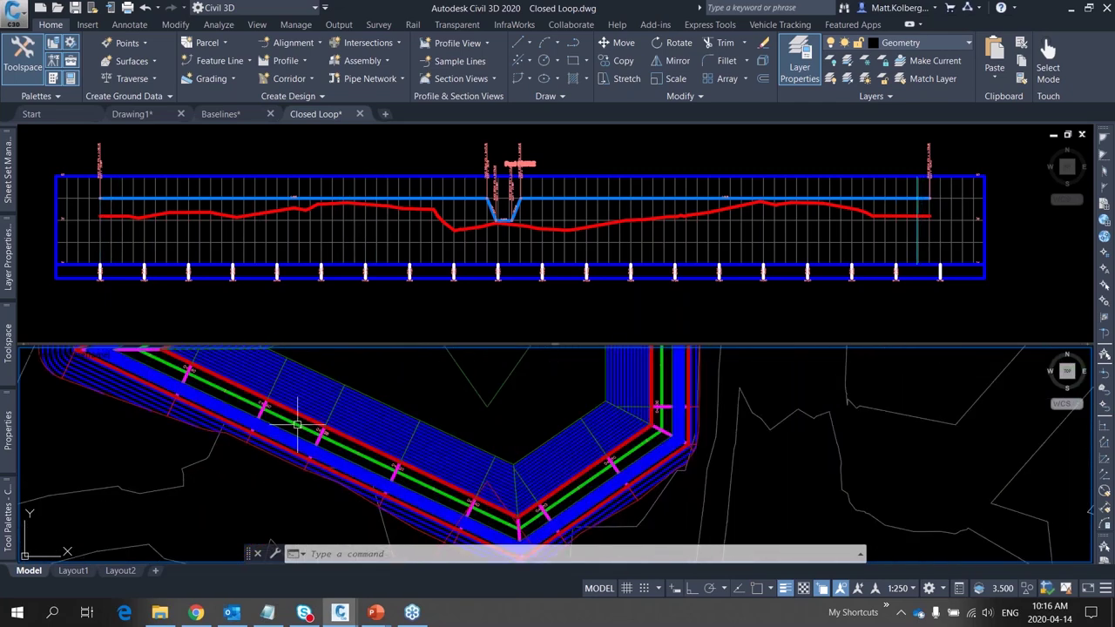
pyautogui.scroll(8, 301, 410)
pyautogui.moveTo(370, 429); pyautogui.dragTo(496, 394, button='middle')
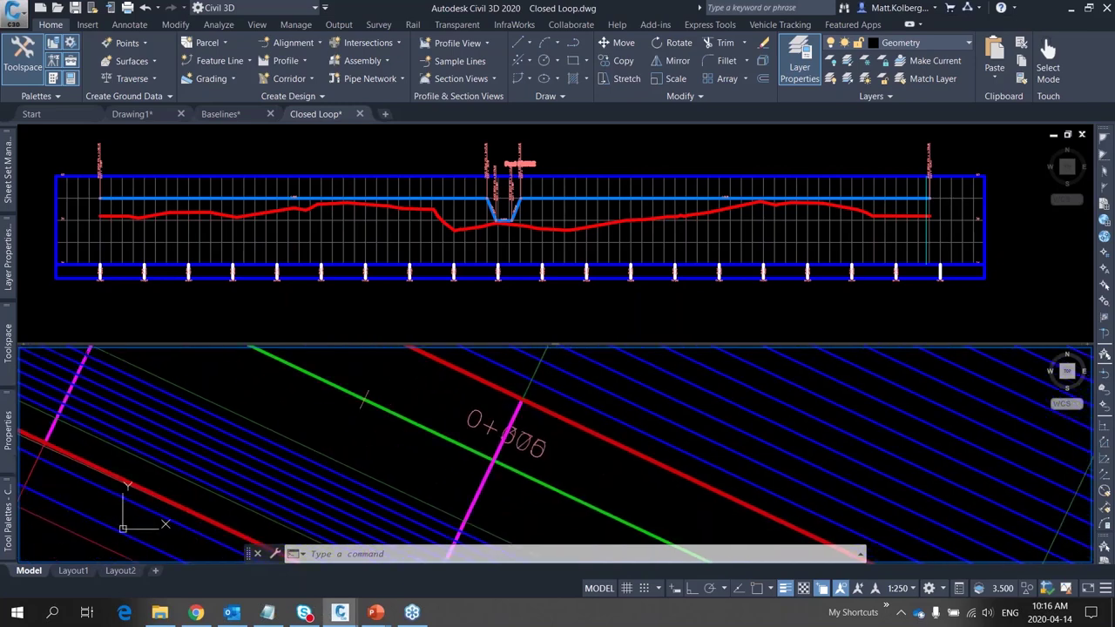
pyautogui.moveTo(567, 401)
pyautogui.mouseDown()
pyautogui.moveTo(422, 409)
pyautogui.moveTo(602, 470)
pyautogui.moveTo(493, 380)
pyautogui.mouseUp()
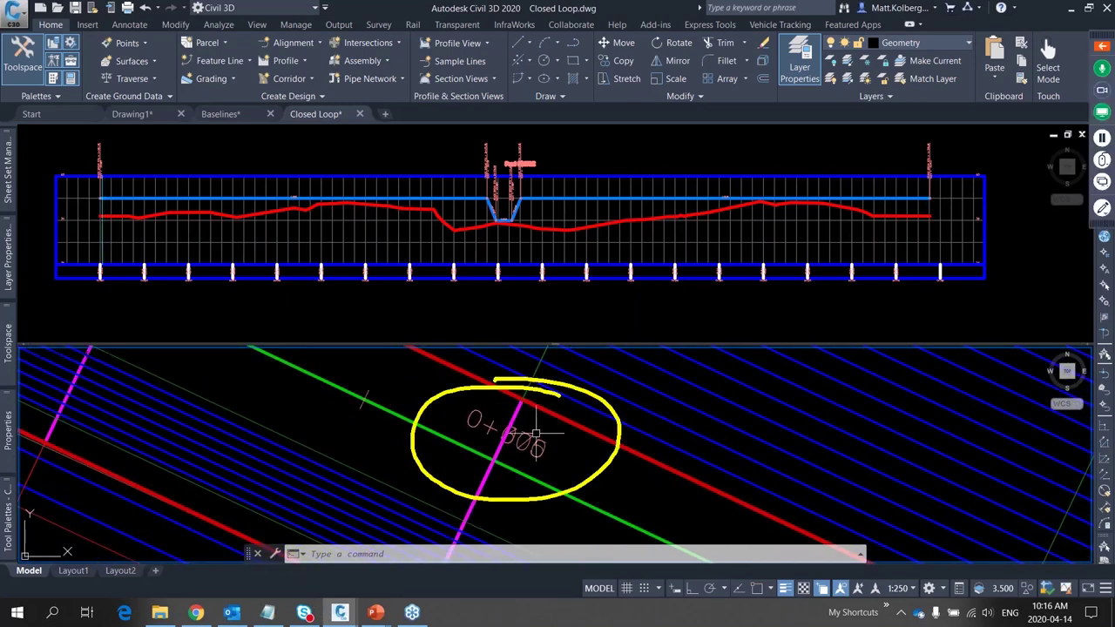
pyautogui.moveTo(493, 436)
pyautogui.mouseDown()
pyautogui.moveTo(361, 392)
pyautogui.moveTo(320, 364)
pyautogui.moveTo(298, 313)
pyautogui.moveTo(376, 276)
pyautogui.moveTo(720, 357)
pyautogui.moveTo(801, 460)
pyautogui.moveTo(758, 515)
pyautogui.moveTo(690, 510)
pyautogui.moveTo(503, 442)
pyautogui.moveTo(468, 413)
pyautogui.moveTo(514, 411)
pyautogui.mouseUp()
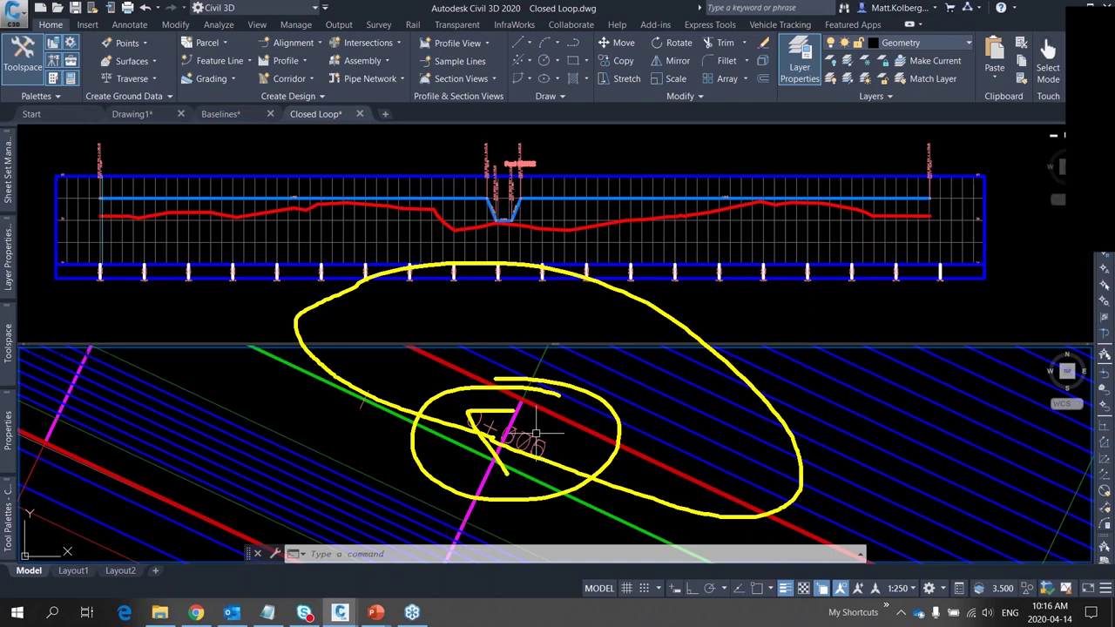
pyautogui.scroll(-5, 447, 457)
pyautogui.scroll(-5, 447, 462)
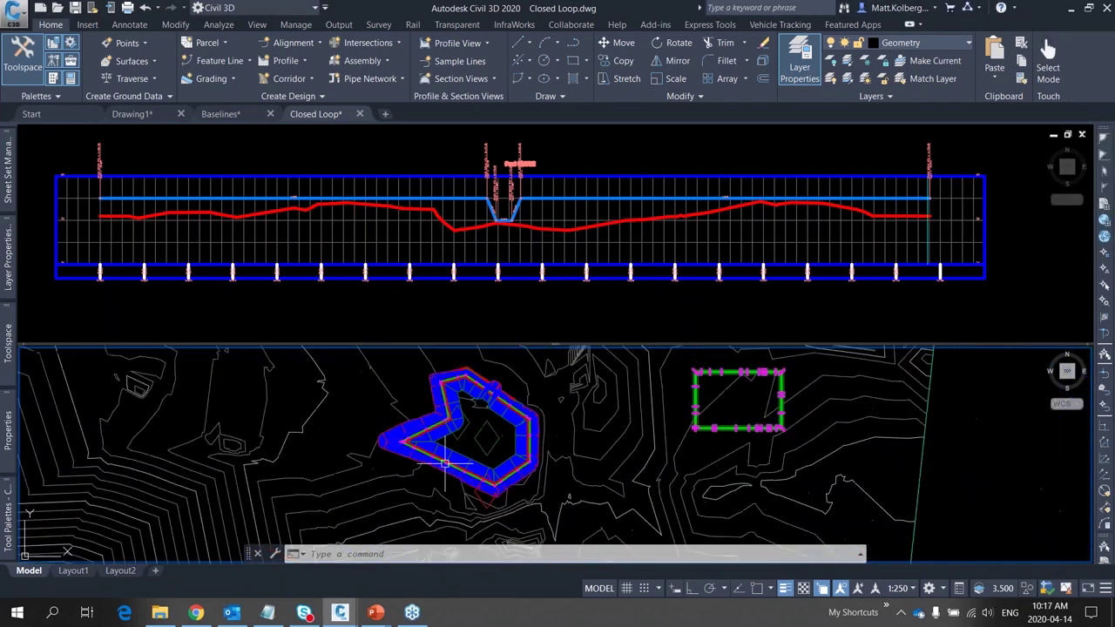
pyautogui.moveTo(530, 413); pyautogui.dragTo(420, 427, button='middle')
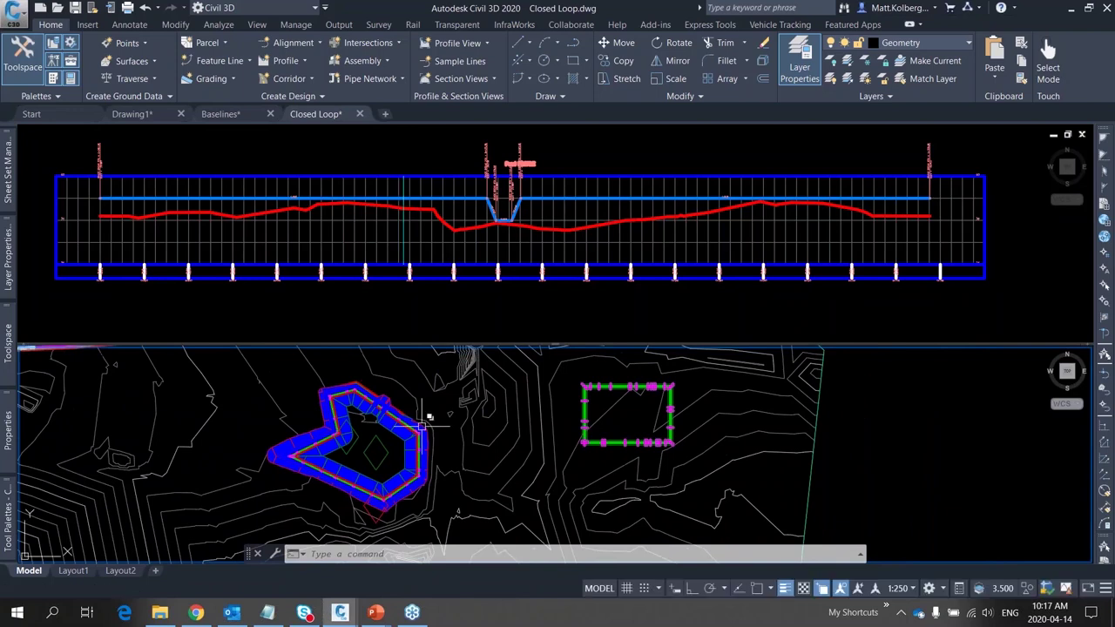
pyautogui.moveTo(349, 478)
pyautogui.mouseDown()
pyautogui.moveTo(366, 464)
pyautogui.moveTo(322, 504)
pyautogui.mouseUp()
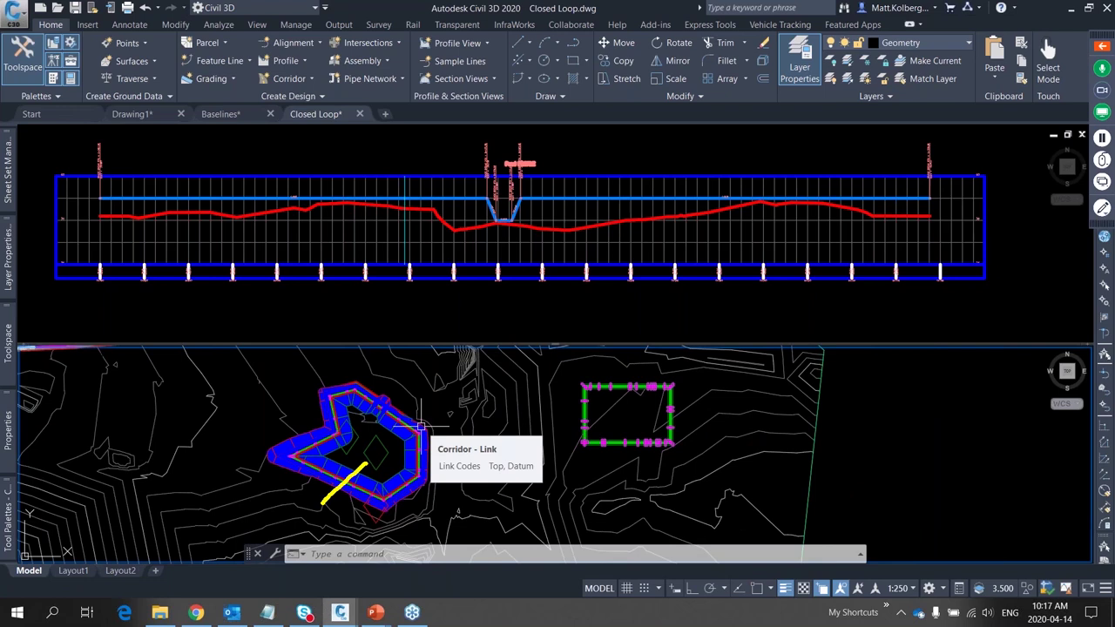
# Switch to the PowerPoint slide show and advance from the Closed Loop slide to the Assemblies slide
pyautogui.click(376, 614)
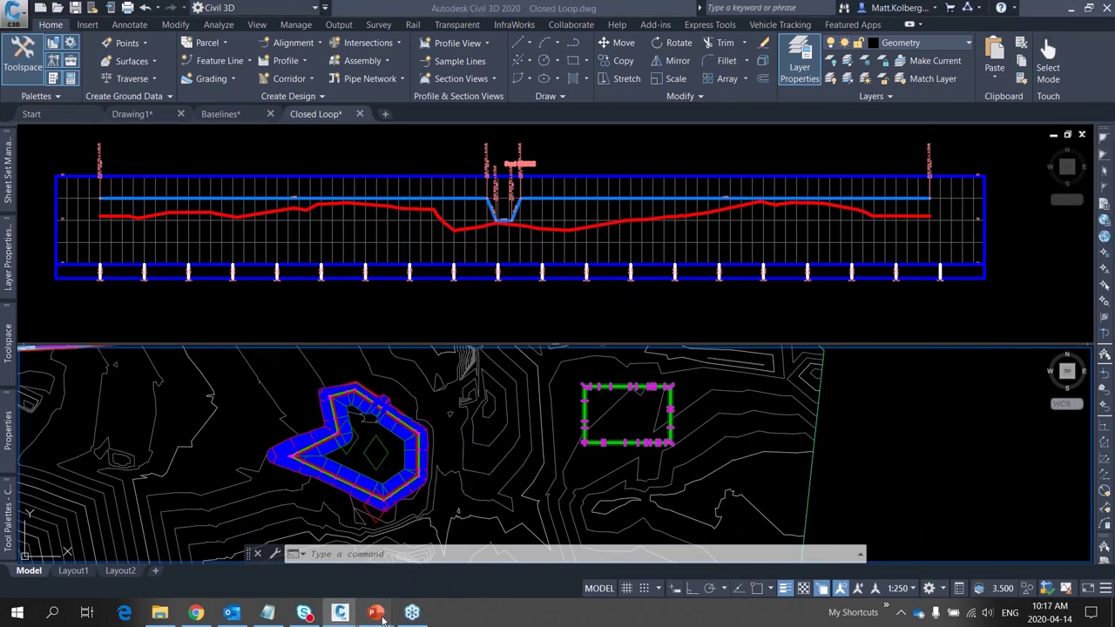
pyautogui.click(452, 559)
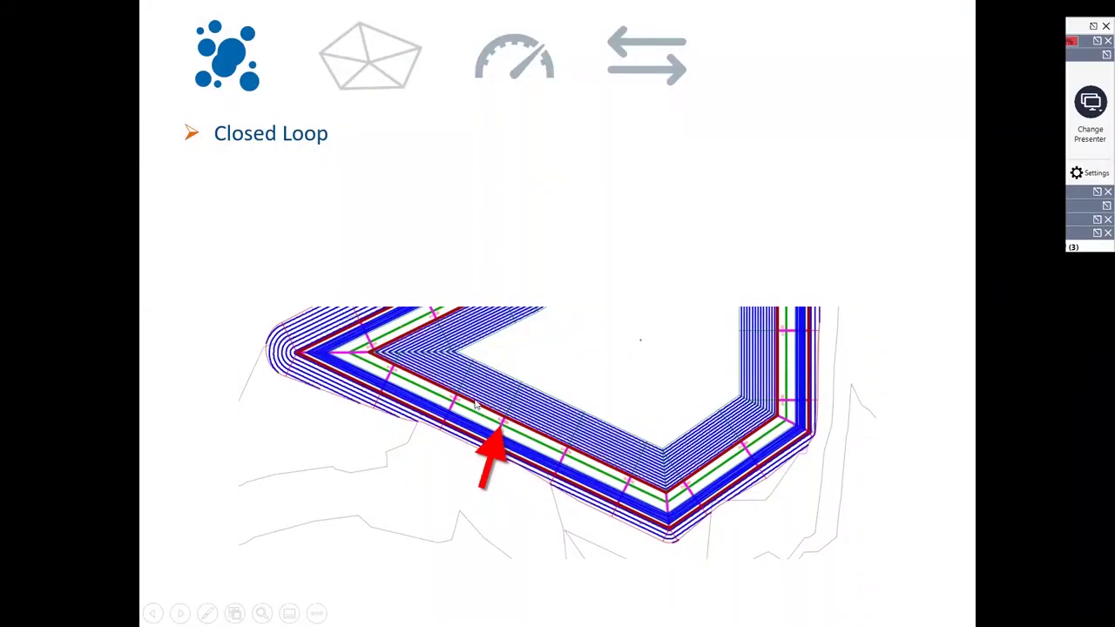
pyautogui.click(475, 406)
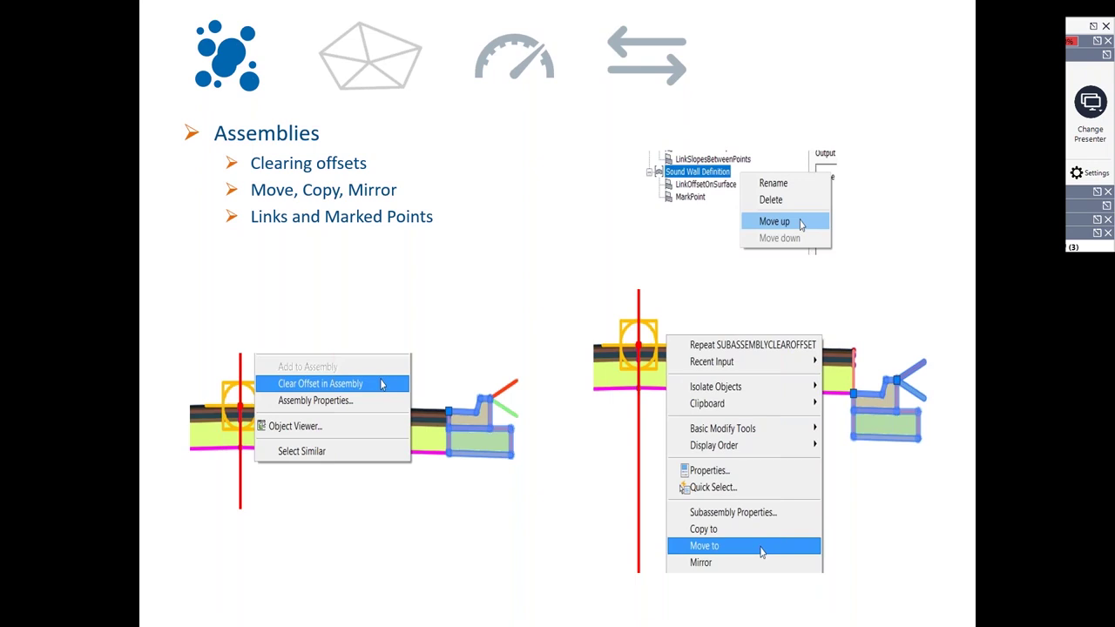
# Switch back to Civil 3D, open the Assemblies drawing from the BP - Corridors sheet set and display its model space
pyautogui.hotkey('alt', 'Tab')
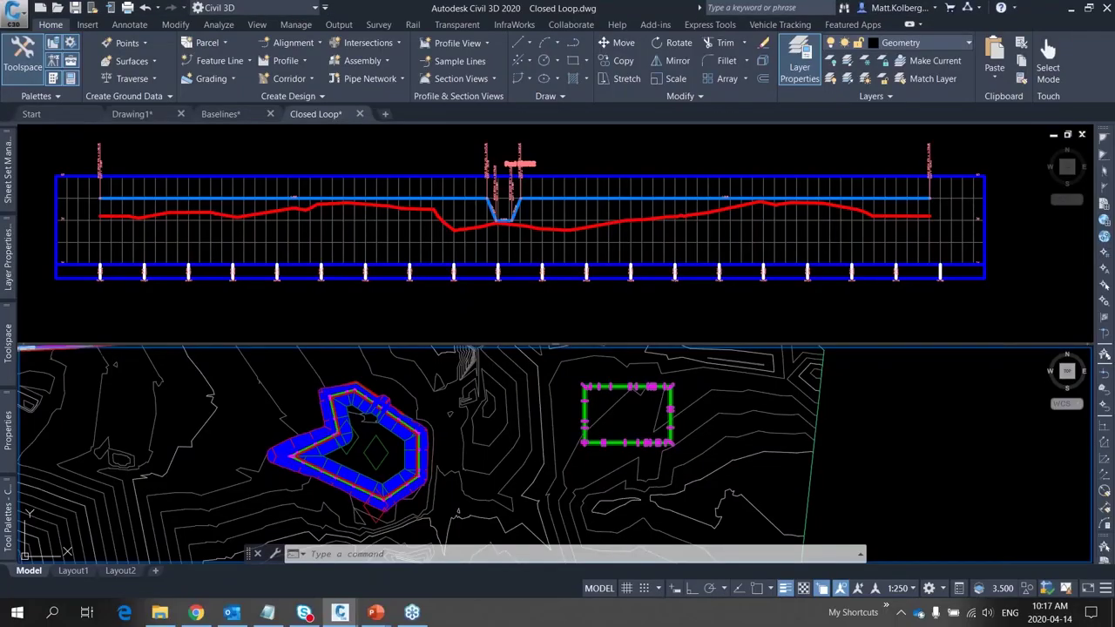
pyautogui.moveTo(7, 167)
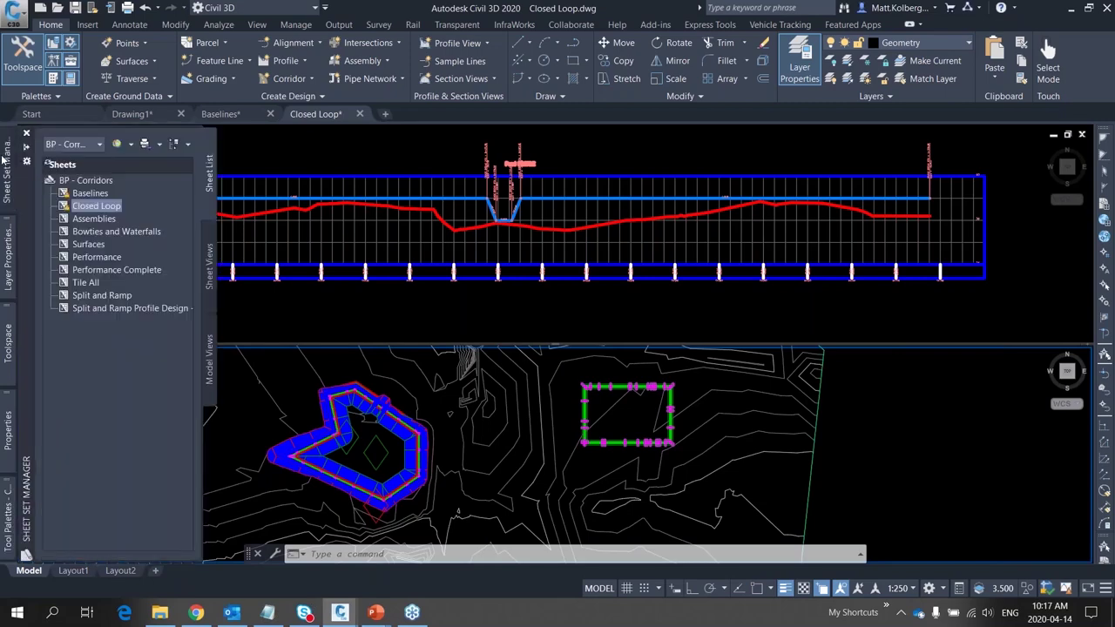
pyautogui.click(101, 220)
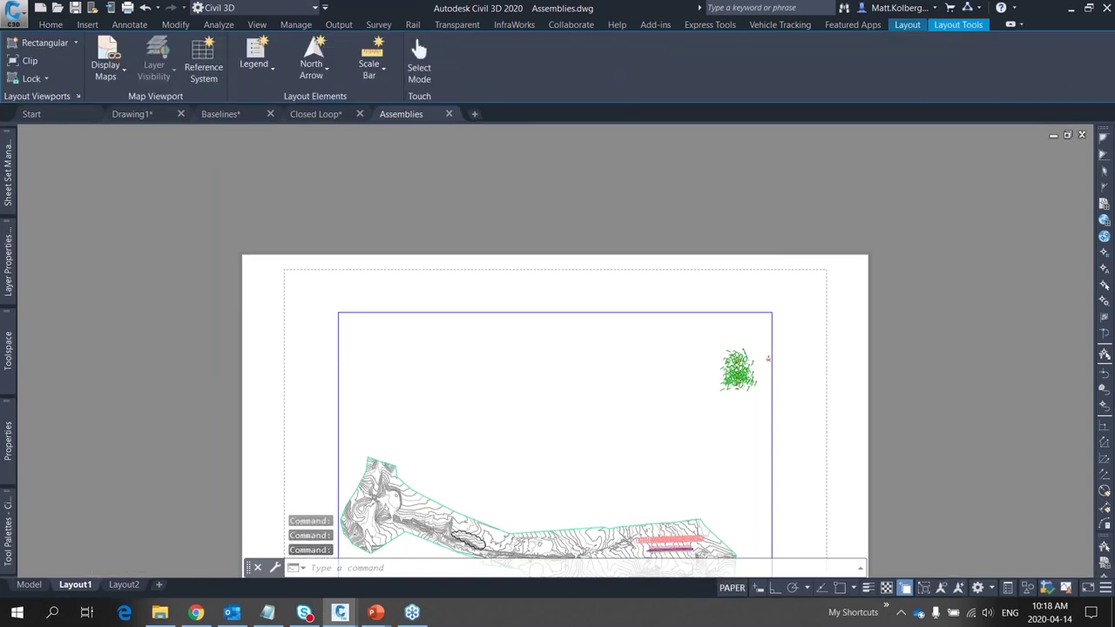
pyautogui.click(34, 585)
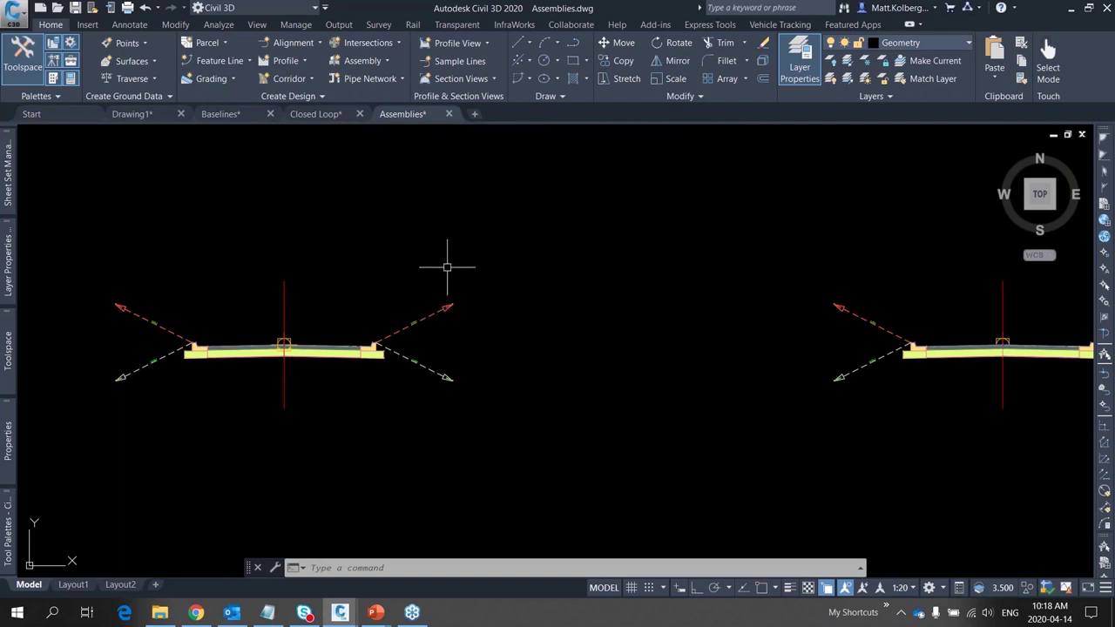
# Open the construction properties of the Primary Road Full Section assembly and place the dialog clear of the drawn section
pyautogui.scroll(-2, 455, 260)
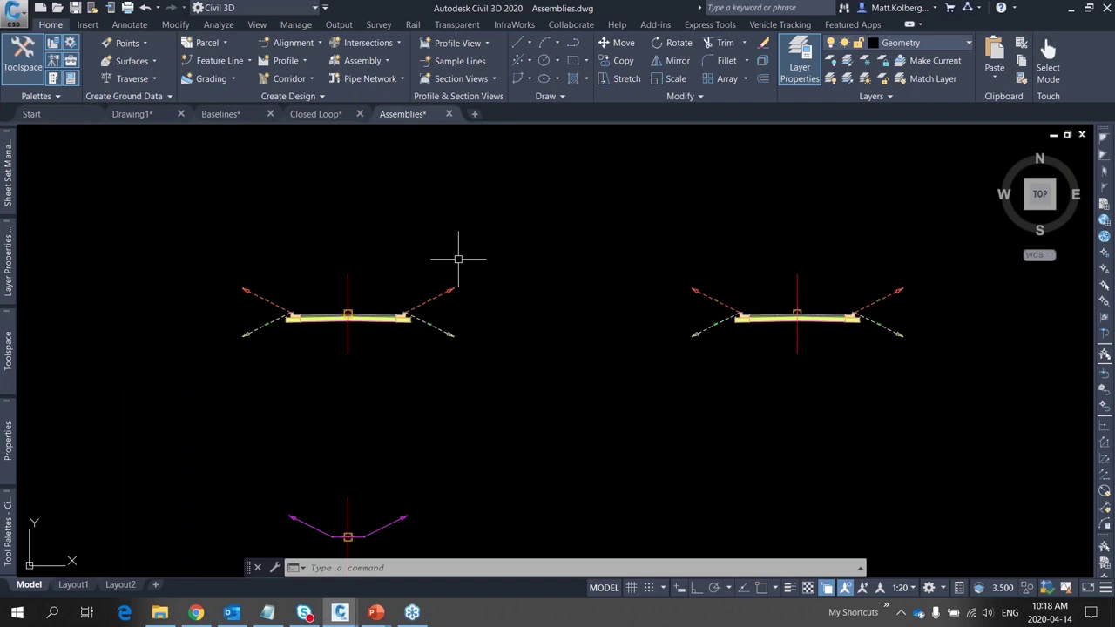
pyautogui.moveTo(424, 264); pyautogui.dragTo(511, 242, button='middle')
pyautogui.scroll(2, 437, 254)
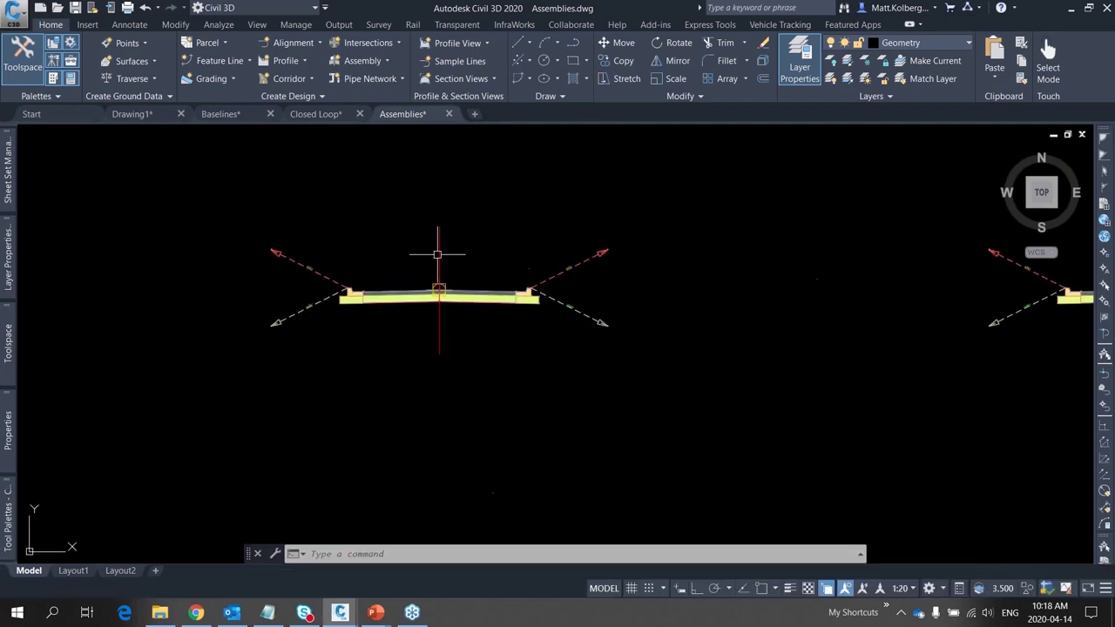
pyautogui.click(439, 290)
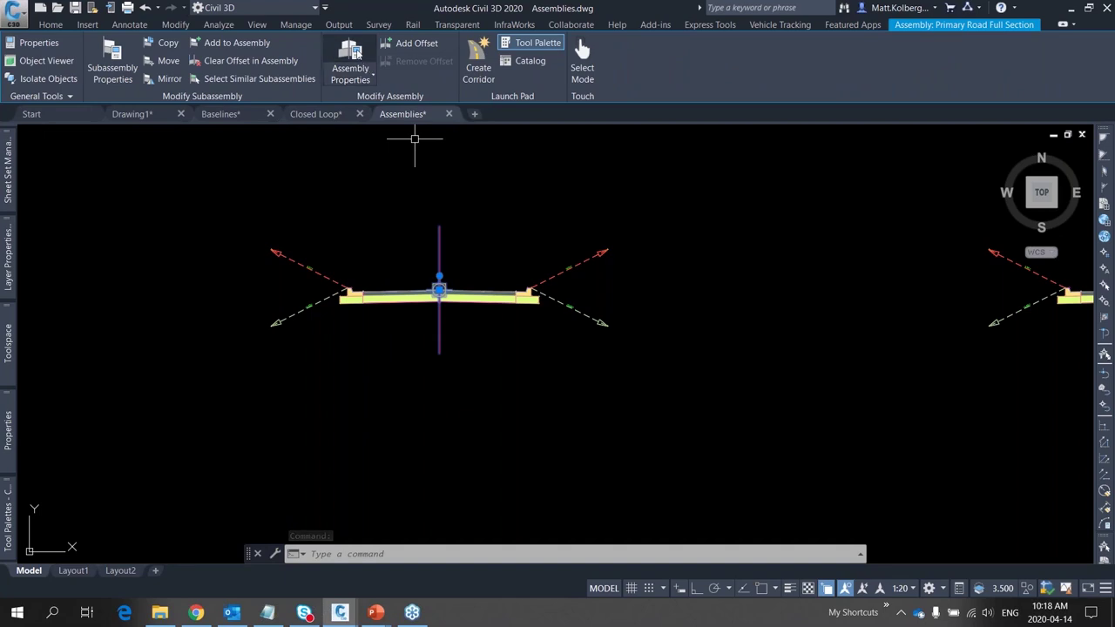
pyautogui.click(357, 54)
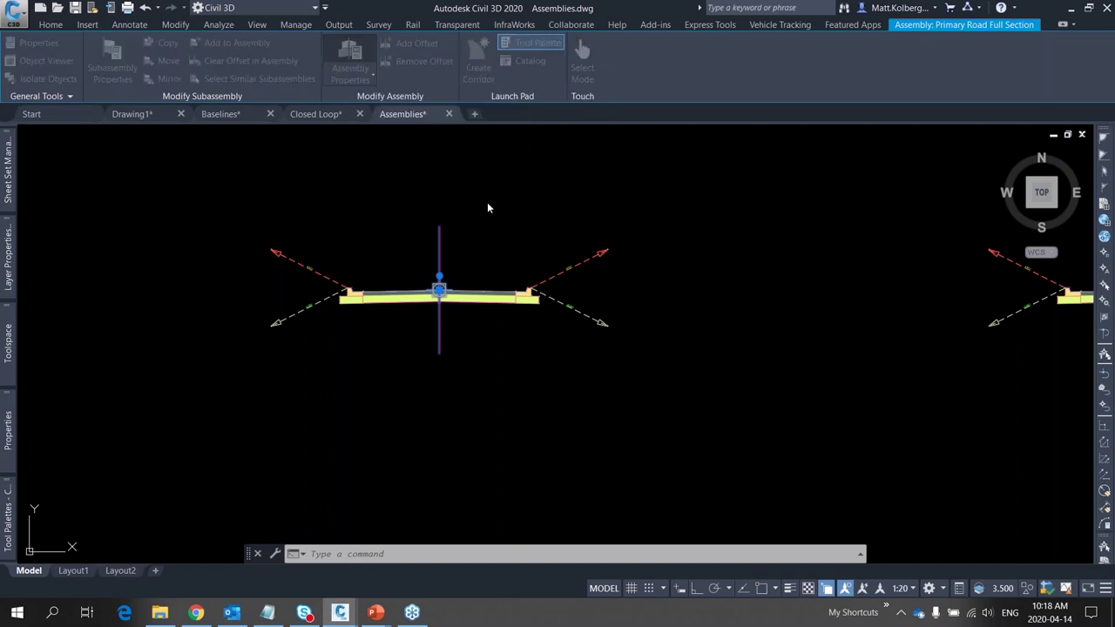
pyautogui.click(397, 224)
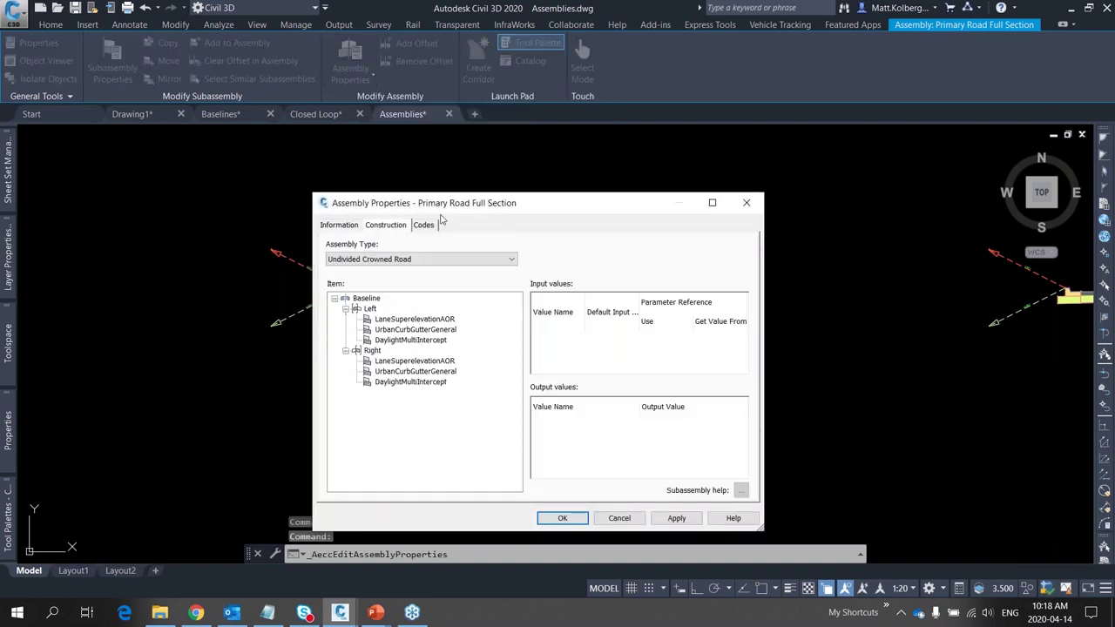
pyautogui.moveTo(528, 209); pyautogui.dragTo(816, 153)
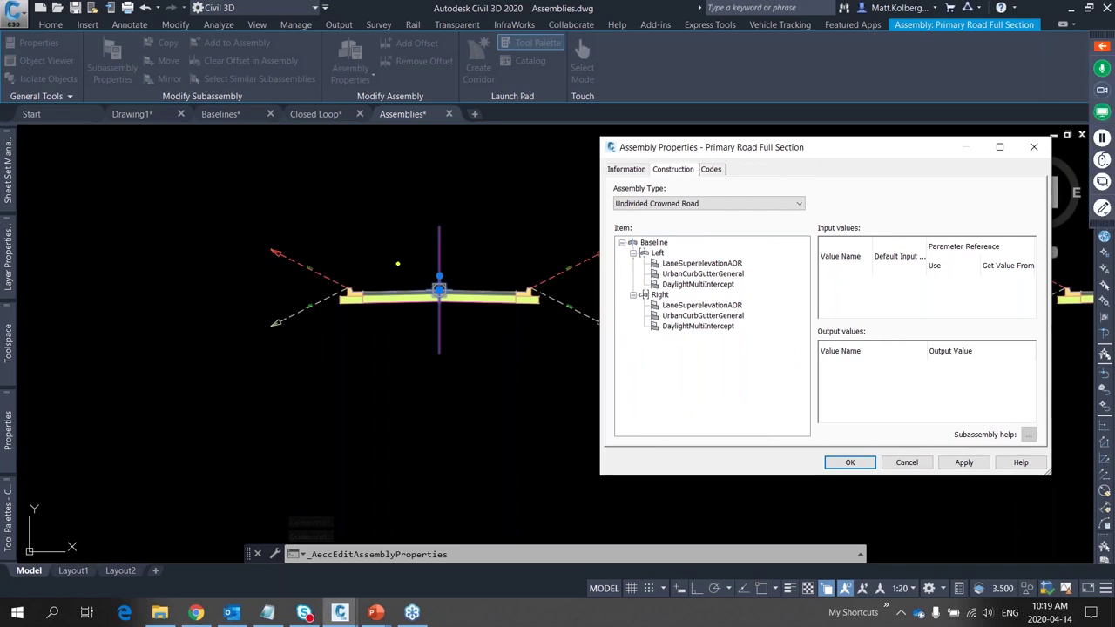
# Compare the drawn section's subassemblies with the Left and Right construction groups of Primary Road Full Section, and close its properties
pyautogui.moveTo(403, 282); pyautogui.dragTo(383, 225)
pyautogui.moveTo(364, 280)
pyautogui.mouseDown()
pyautogui.moveTo(360, 254)
pyautogui.moveTo(297, 236)
pyautogui.mouseUp()
pyautogui.click(327, 253)
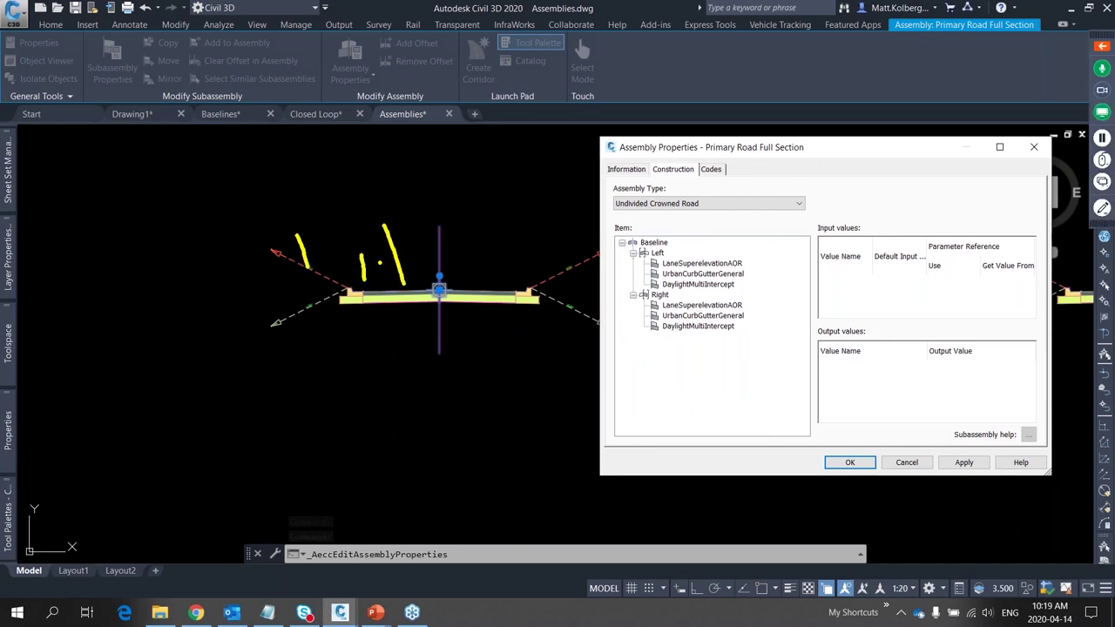
pyautogui.moveTo(480, 282); pyautogui.dragTo(475, 251)
pyautogui.moveTo(519, 279)
pyautogui.mouseDown()
pyautogui.moveTo(550, 260)
pyautogui.moveTo(524, 225)
pyautogui.mouseUp()
pyautogui.moveTo(707, 235)
pyautogui.mouseDown()
pyautogui.moveTo(776, 228)
pyautogui.moveTo(568, 212)
pyautogui.mouseUp()
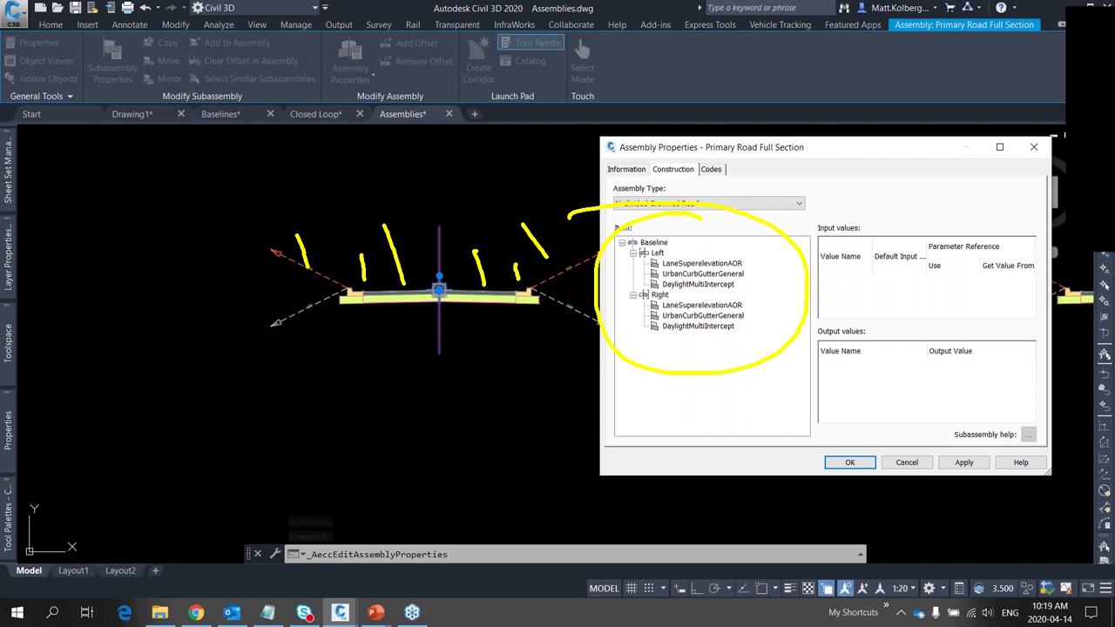
pyautogui.press('Escape')
pyautogui.press('Escape')
# Open the construction properties of the Broken Assembly and examine the subassemblies in its Left and Right groups
pyautogui.scroll(-5, 557, 270)
pyautogui.scroll(4, 610, 291)
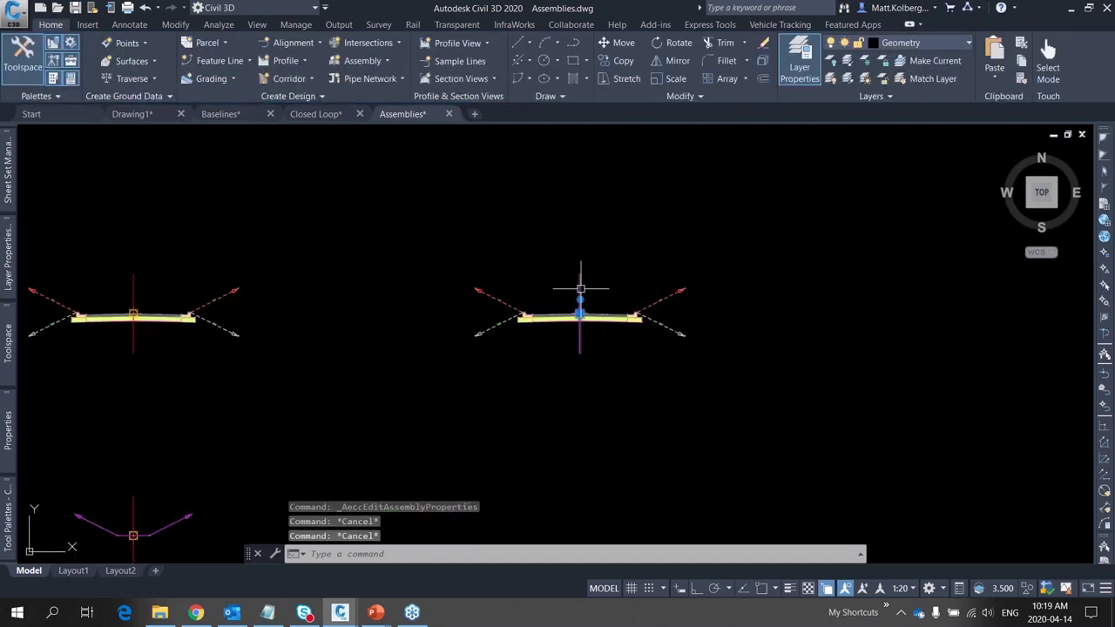
pyautogui.click(580, 292)
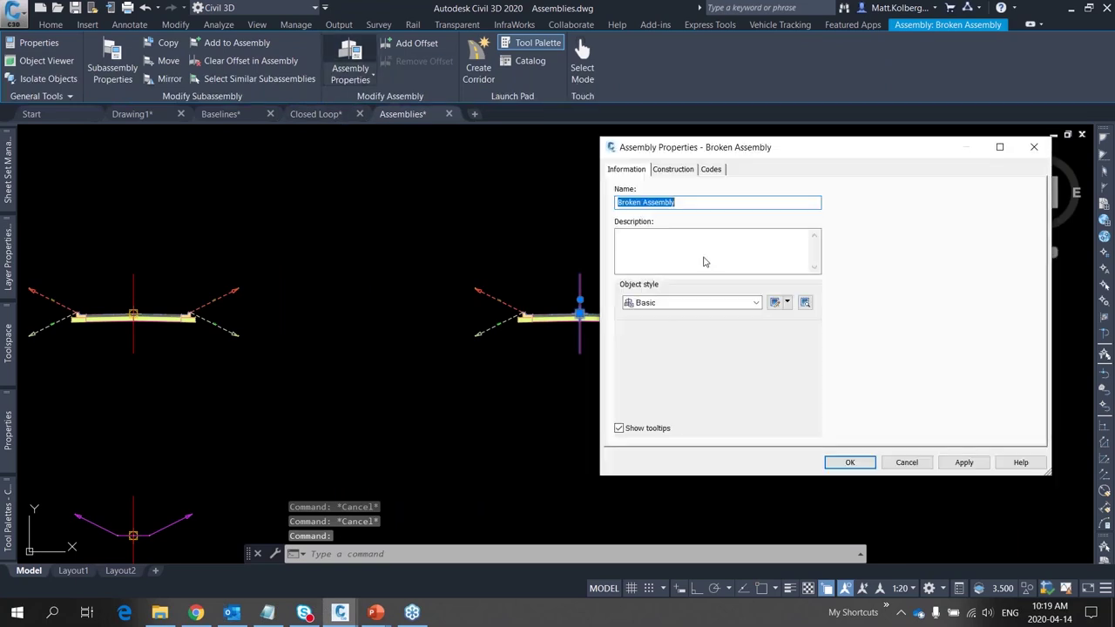
pyautogui.click(676, 171)
pyautogui.moveTo(871, 140); pyautogui.dragTo(917, 155)
pyautogui.moveTo(845, 213)
pyautogui.mouseDown()
pyautogui.moveTo(804, 262)
pyautogui.moveTo(860, 229)
pyautogui.moveTo(769, 297)
pyautogui.moveTo(908, 305)
pyautogui.moveTo(871, 250)
pyautogui.mouseUp()
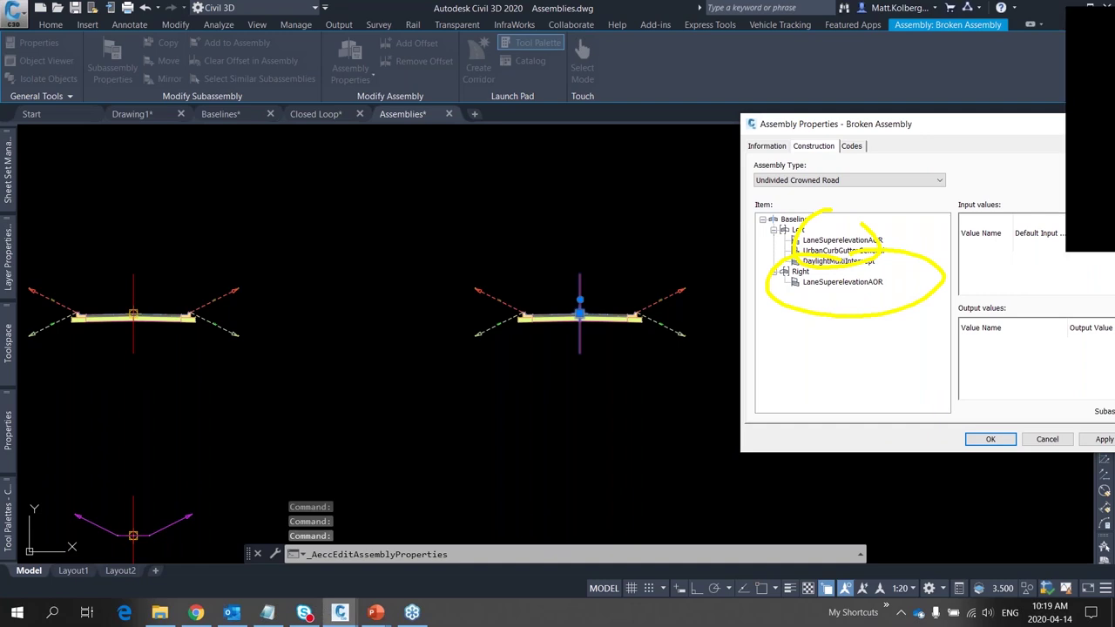
# Close the Broken Assembly properties and examine its drawn cross section up close
pyautogui.press('Escape')
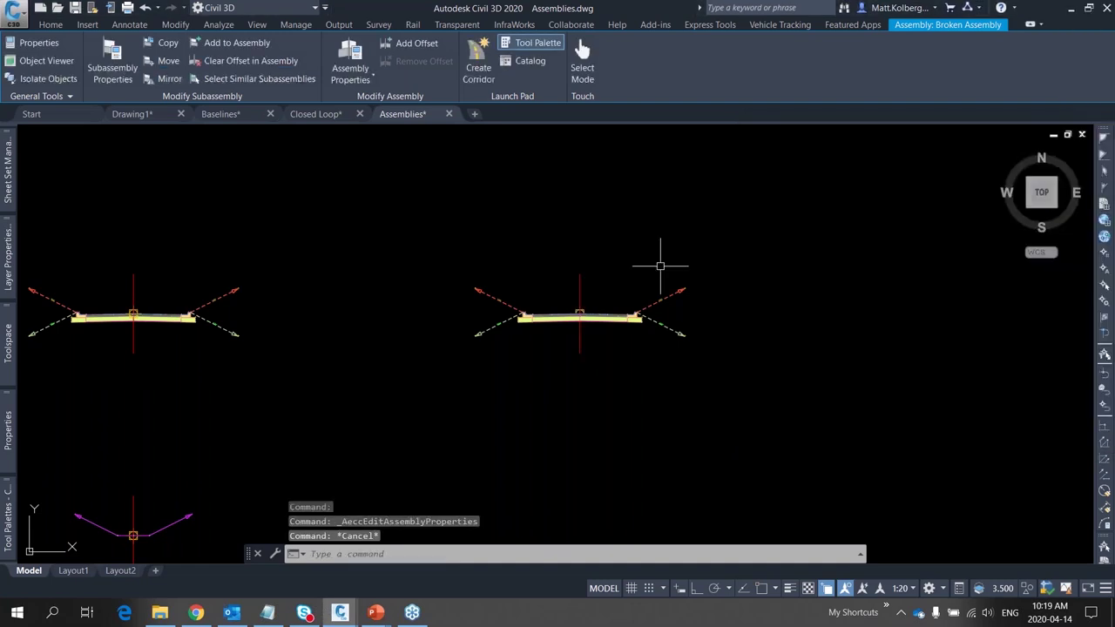
pyautogui.press('Escape')
pyautogui.scroll(3, 627, 287)
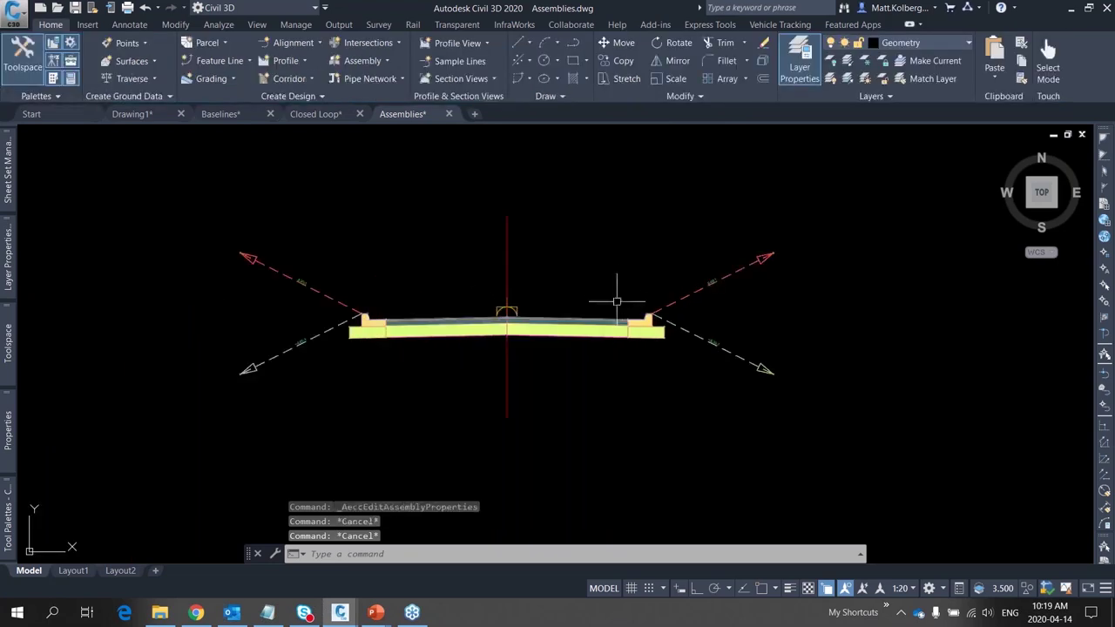
pyautogui.moveTo(617, 299); pyautogui.dragTo(543, 278, button='middle')
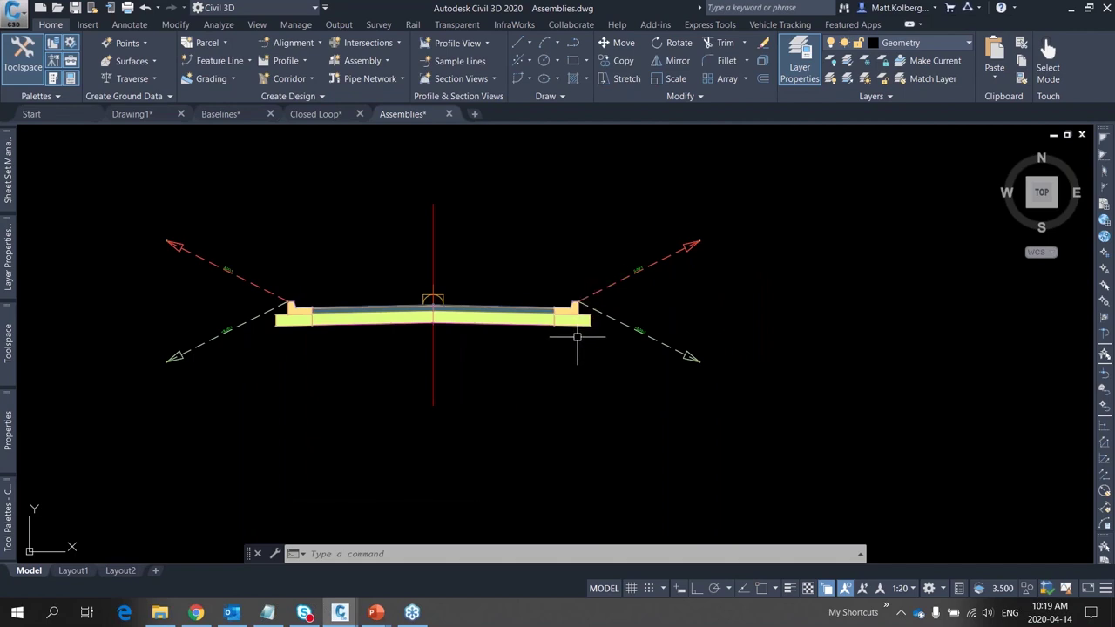
# Copy the right-side curb and gutter subassembly of Broken Assembly from its gutter edge to just below the outer end of the original
pyautogui.scroll(-5, 578, 337)
pyautogui.scroll(5, 423, 326)
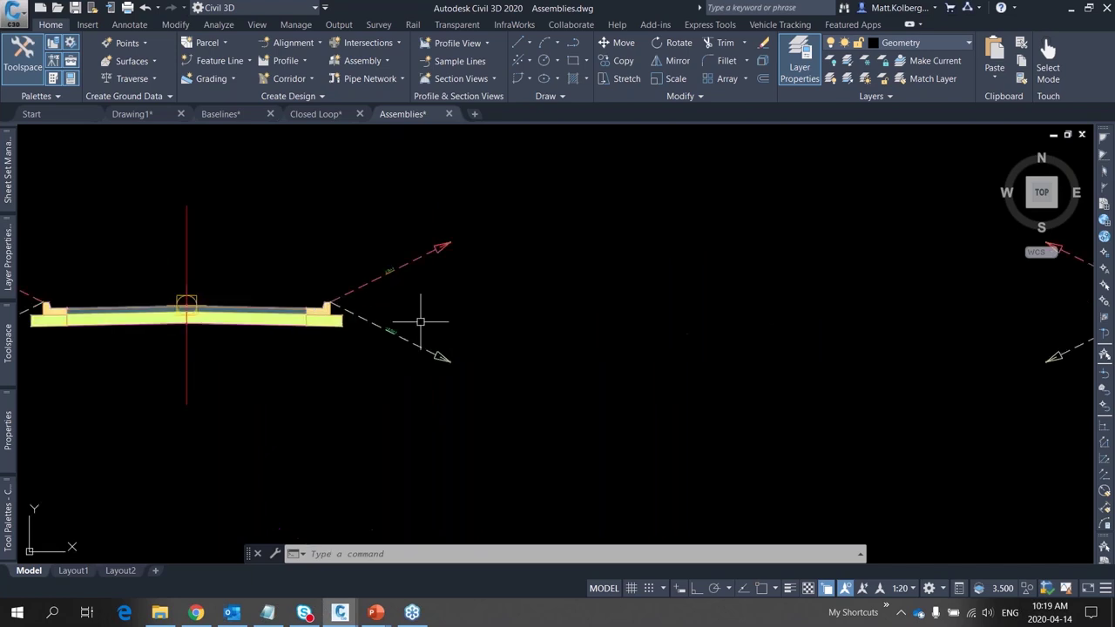
pyautogui.write('co')
pyautogui.press('Return')
pyautogui.click(329, 330)
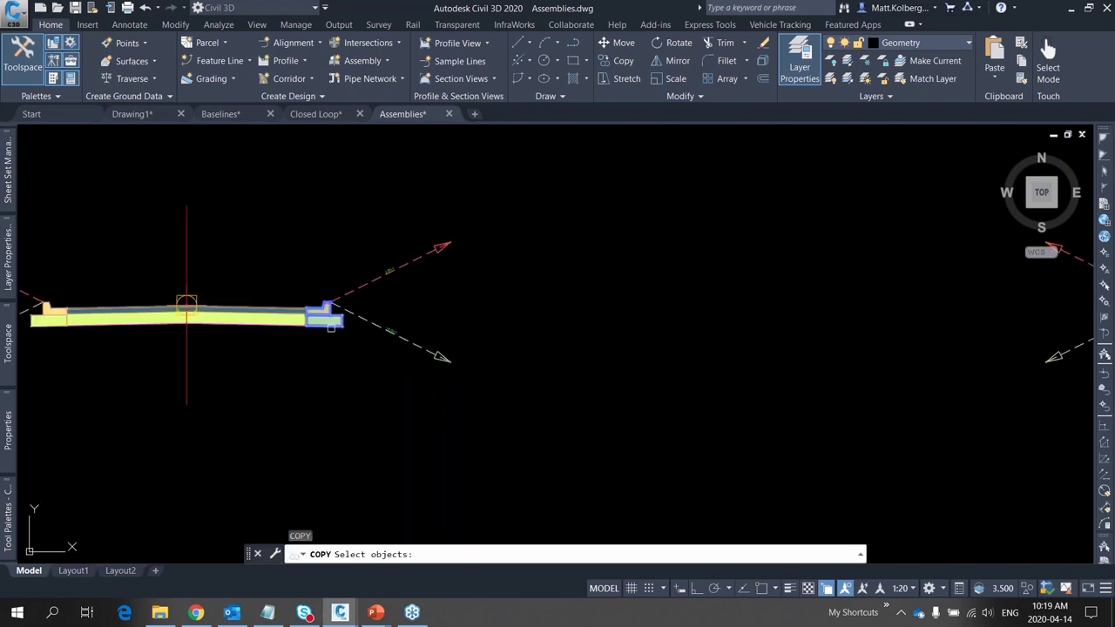
pyautogui.press('Return')
pyautogui.click(315, 299)
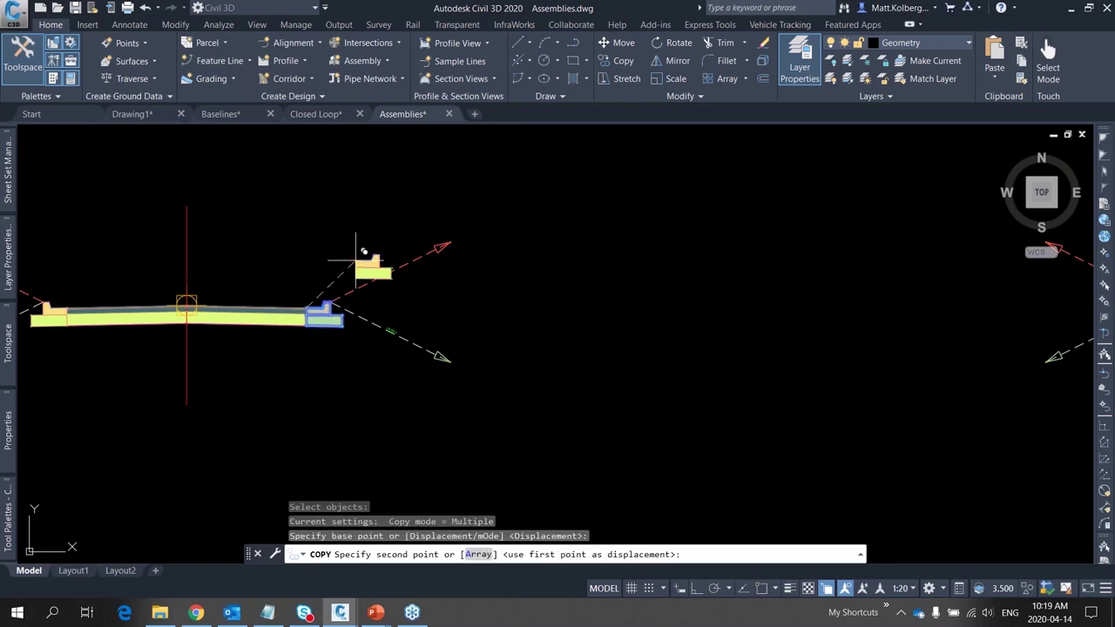
pyautogui.moveTo(345, 306); pyautogui.dragTo(933, 307, button='middle')
pyautogui.scroll(6, 906, 307)
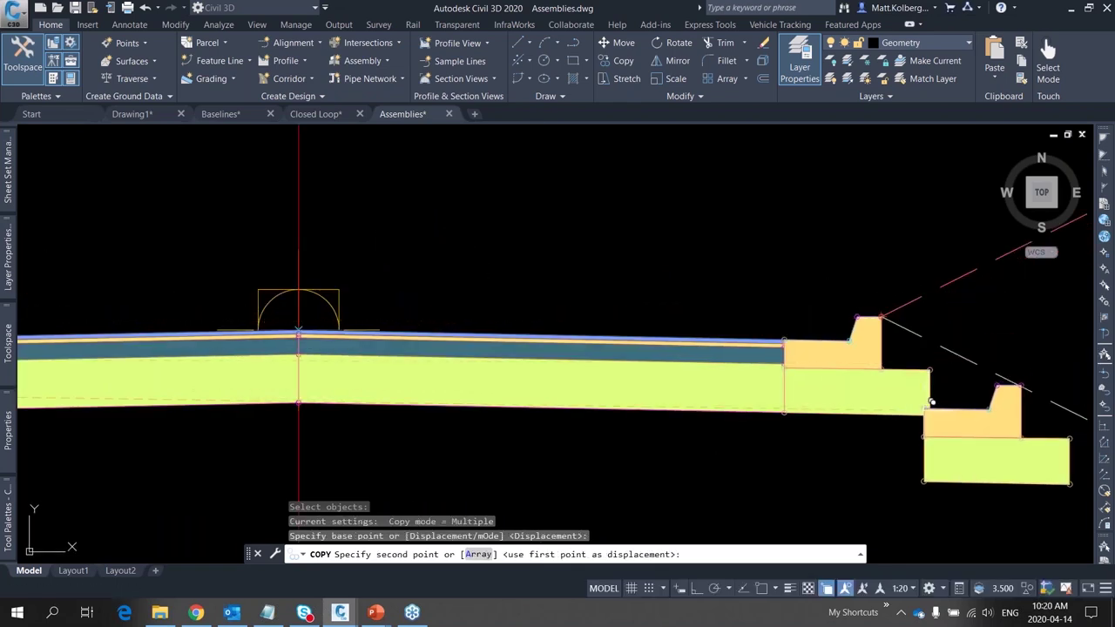
pyautogui.click(924, 397)
pyautogui.press('Return')
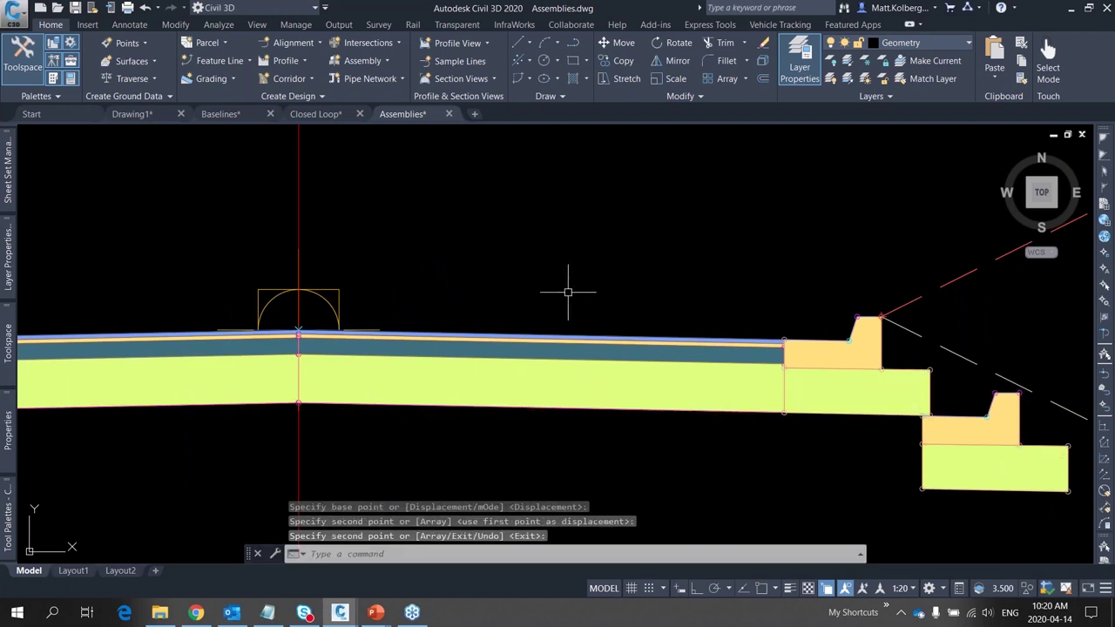
pyautogui.scroll(-4, 570, 288)
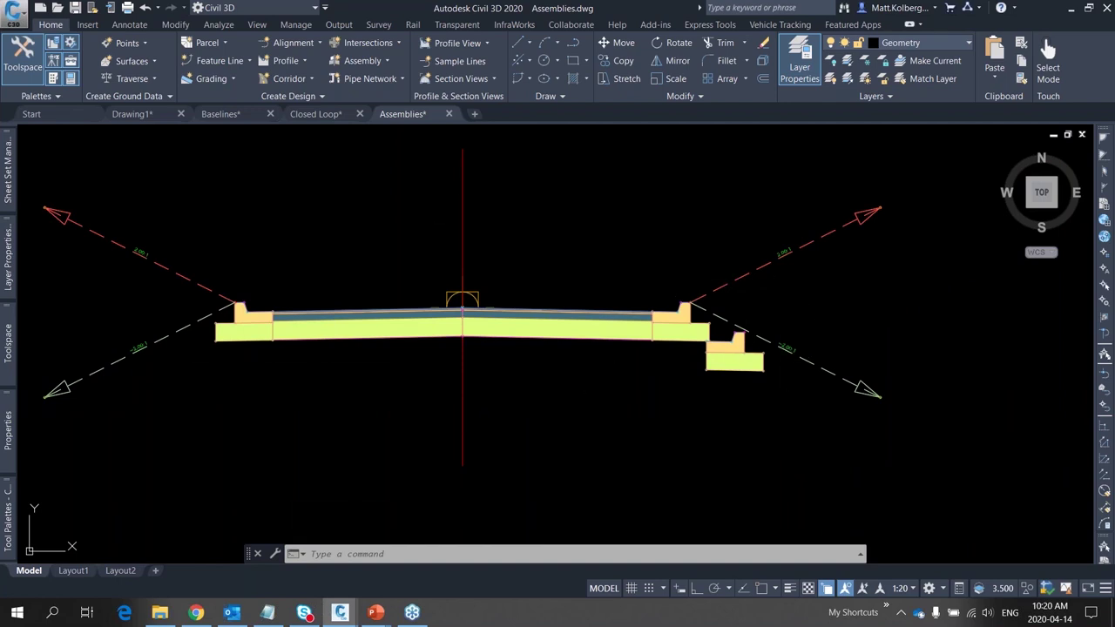
# Check the Right group in the construction properties of Broken Assembly for the curb and gutter subassemblies, then close the properties
pyautogui.click(459, 213)
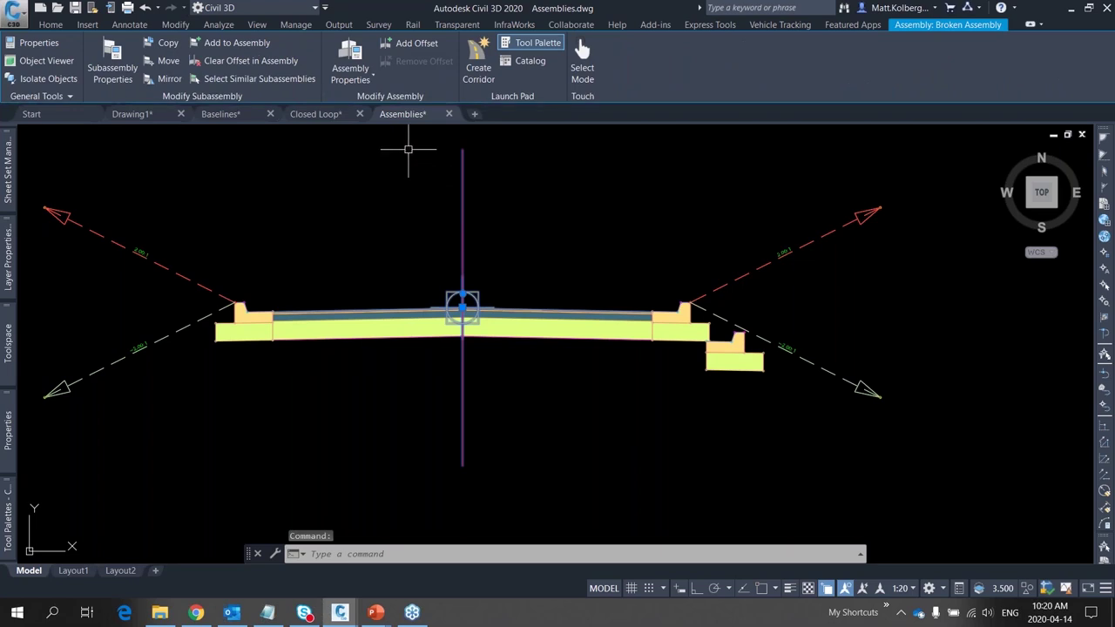
pyautogui.click(350, 52)
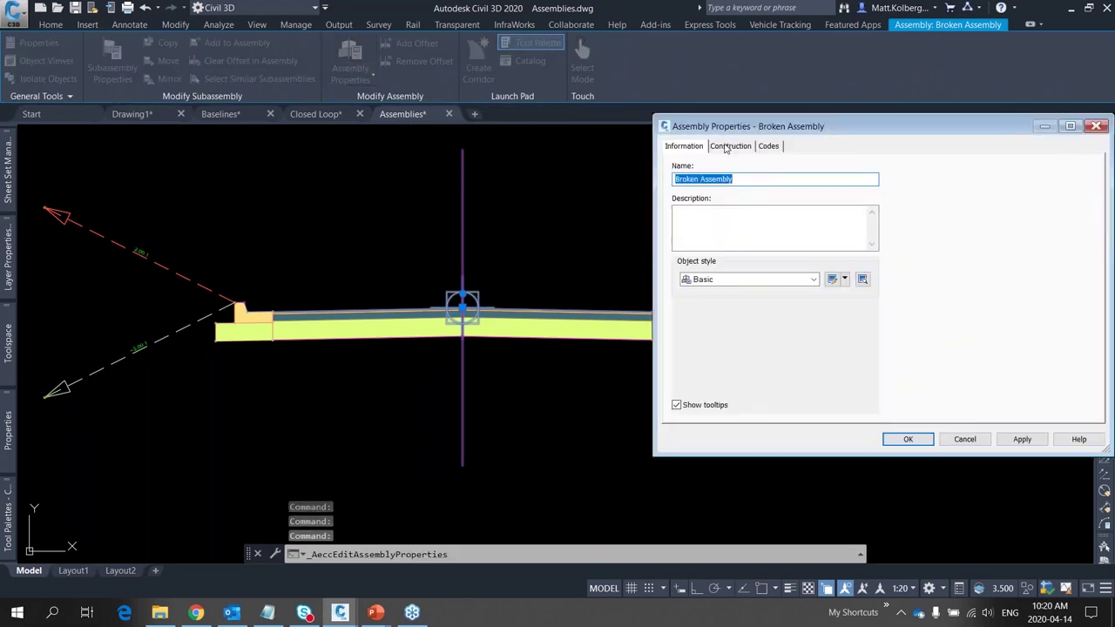
pyautogui.click(728, 146)
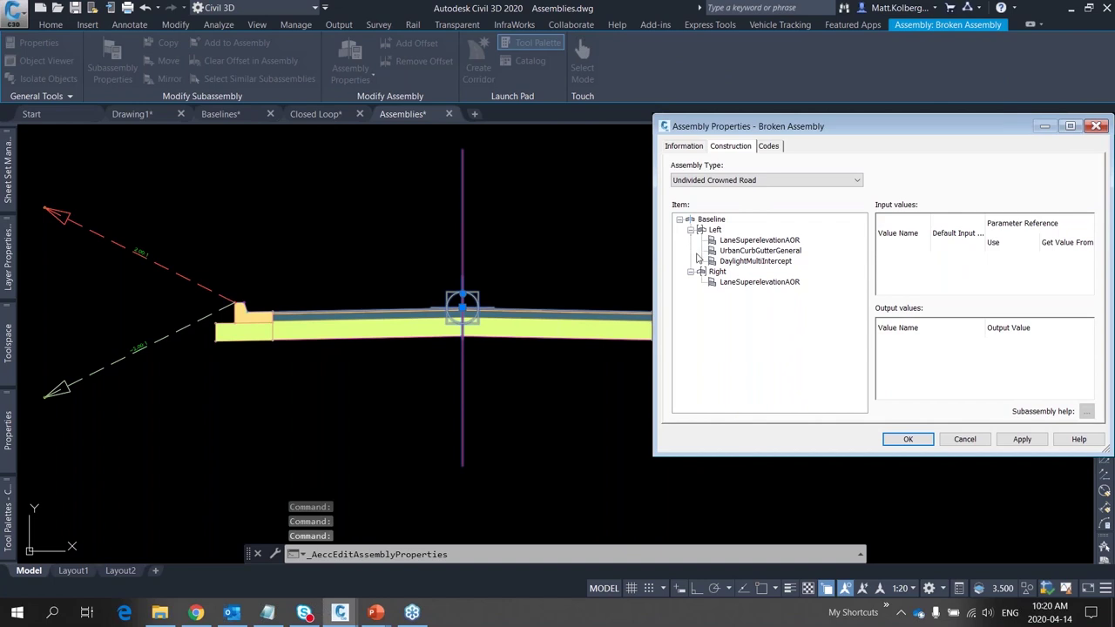
pyautogui.press('Escape')
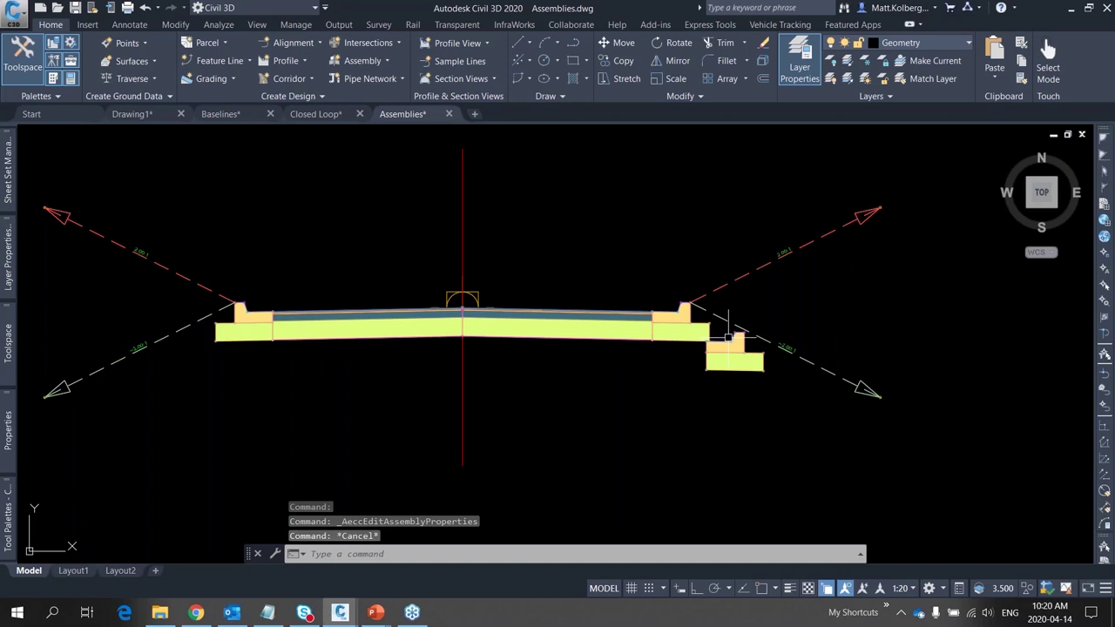
# Erase the copied curb and gutter subassembly below the right curb
pyautogui.click(729, 337)
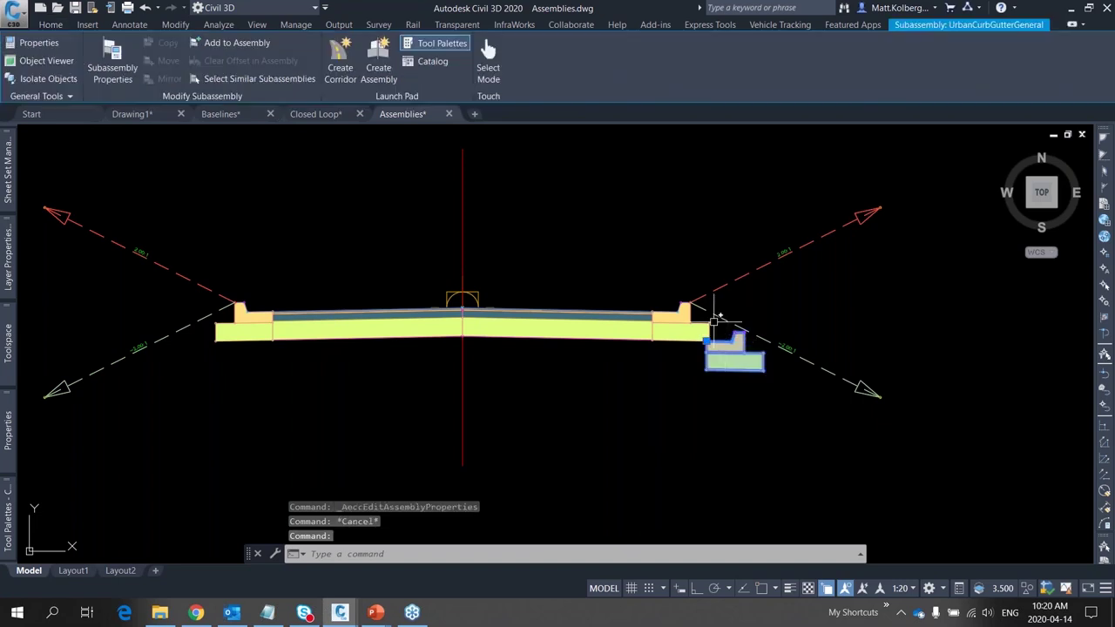
pyautogui.press('Delete')
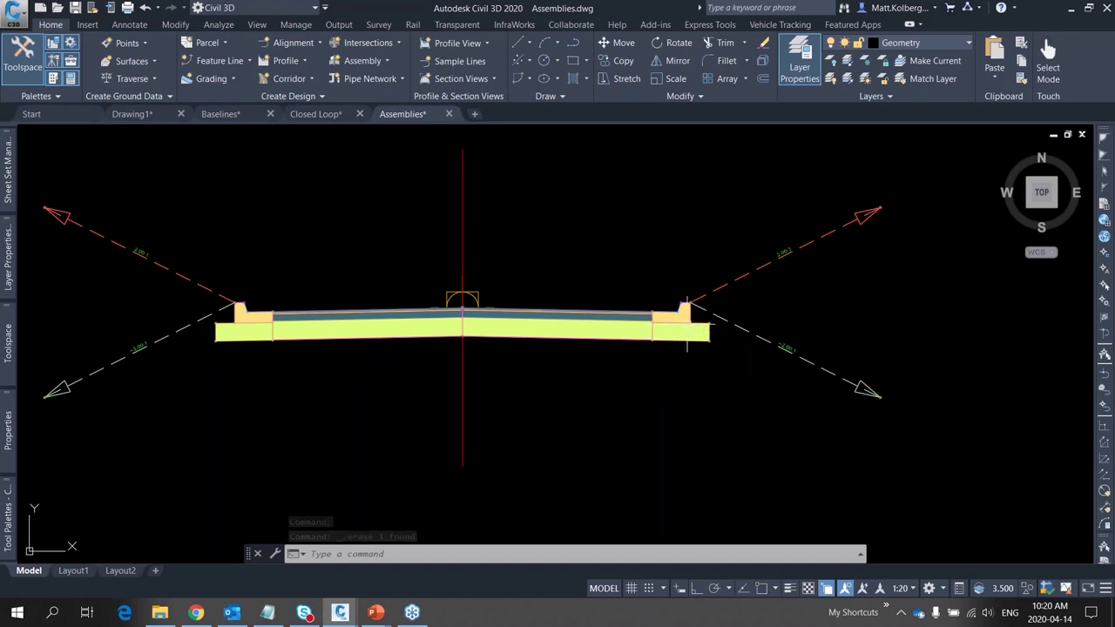
# Add the existing right curb and gutter subassembly to Broken Assembly at the marker point on the right lane's outer top edge
pyautogui.click(680, 324)
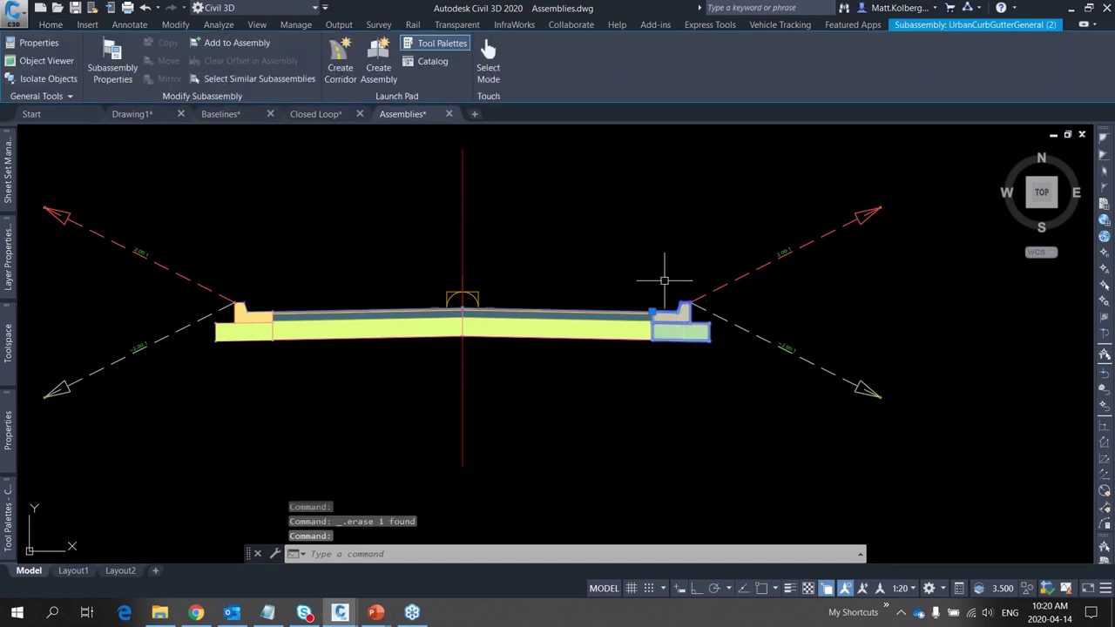
pyautogui.rightClick(660, 273)
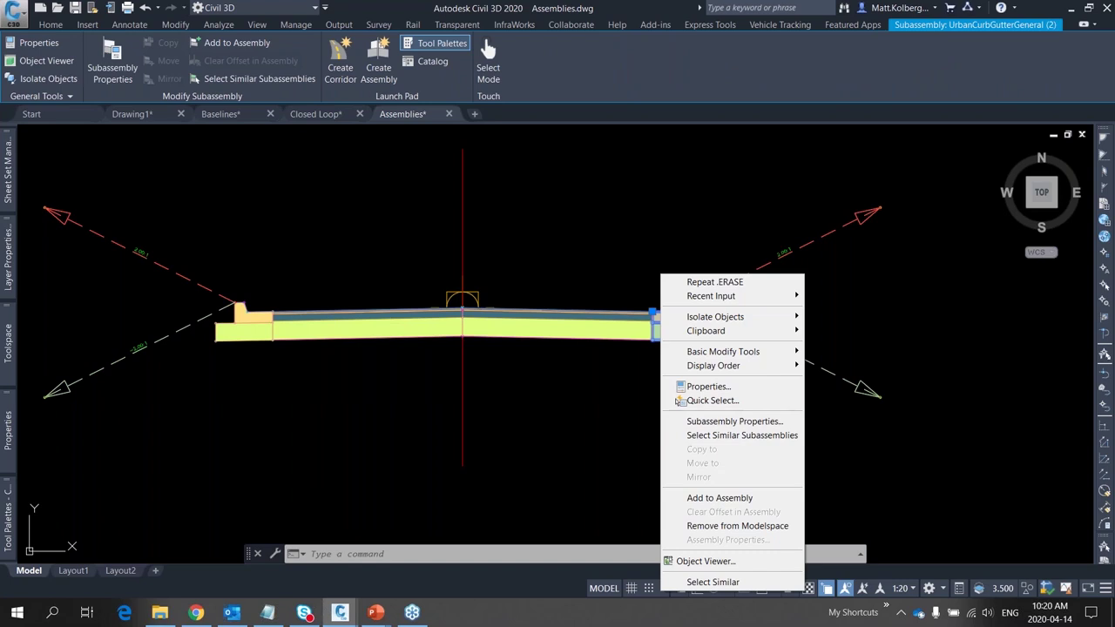
pyautogui.click(772, 502)
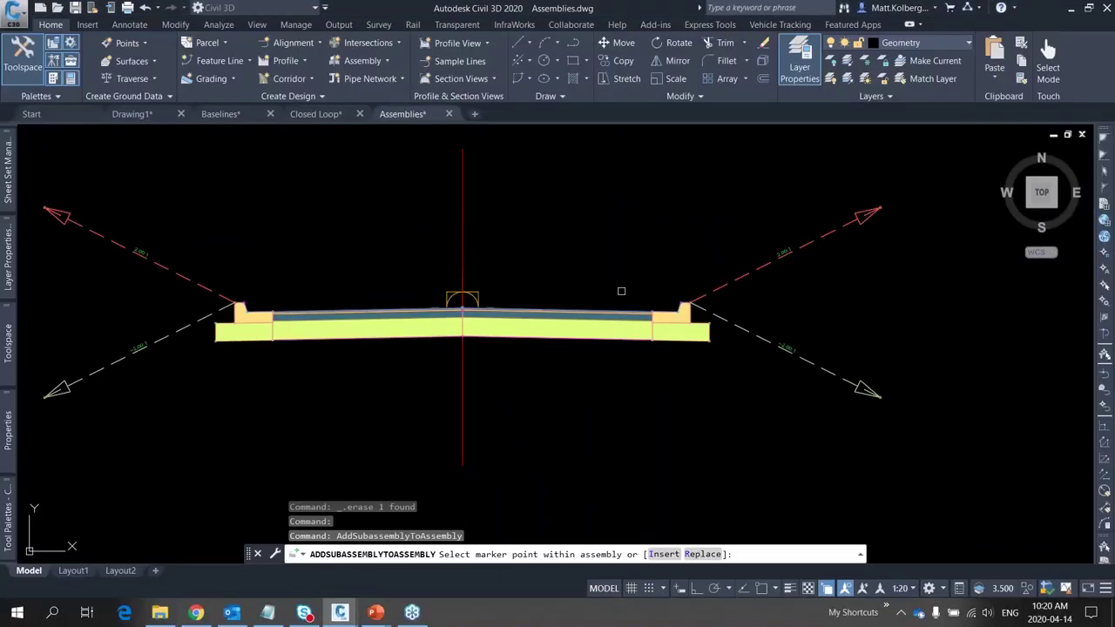
pyautogui.scroll(5, 707, 143)
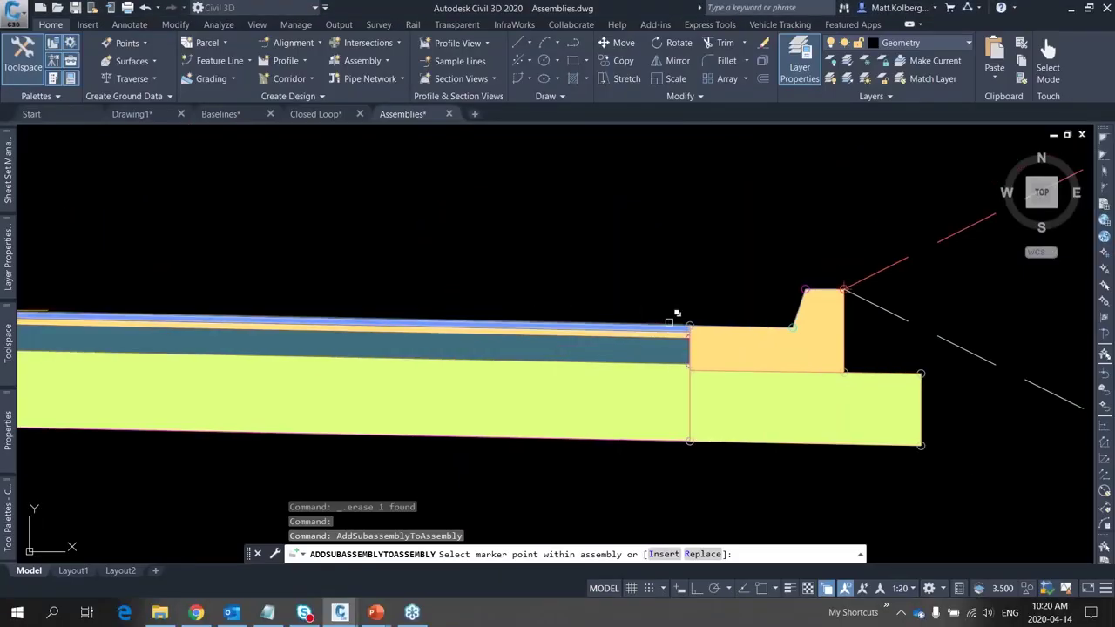
pyautogui.click(675, 320)
pyautogui.click(732, 375)
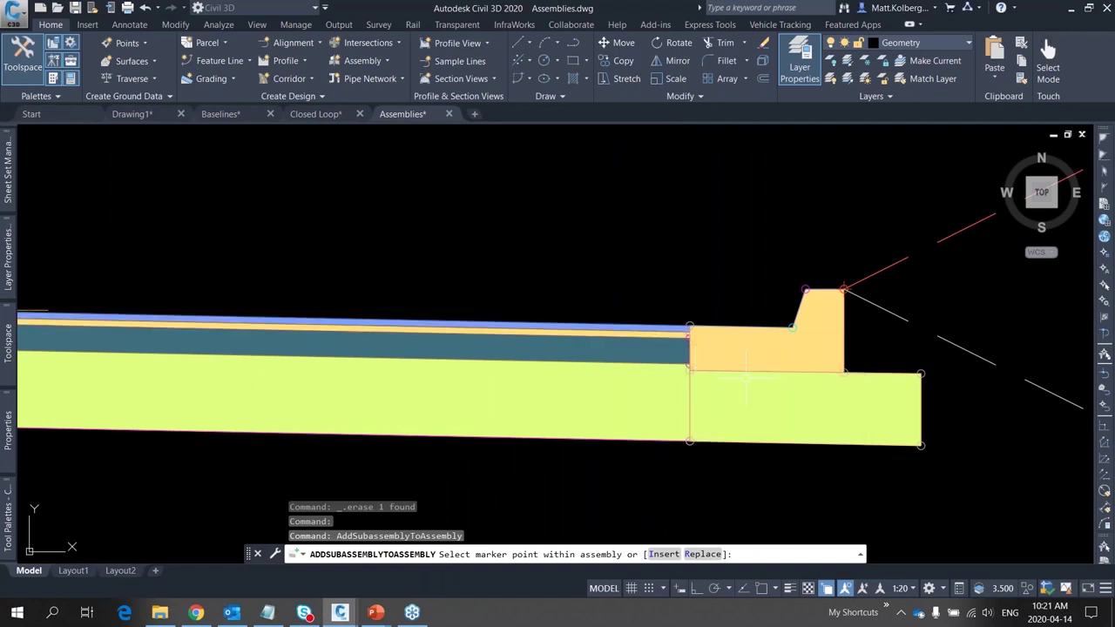
pyautogui.press('Return')
pyautogui.scroll(-6, 755, 333)
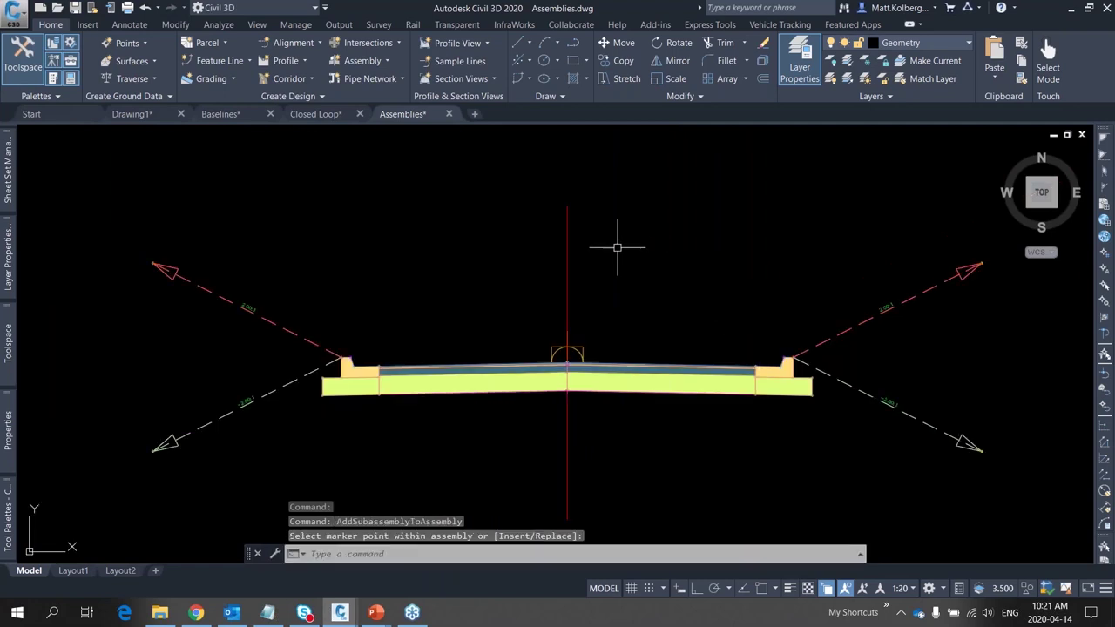
# Check UrbanCurbGutterGeneral (2) in the Right construction group of Broken Assembly, then close the properties
pyautogui.click(567, 356)
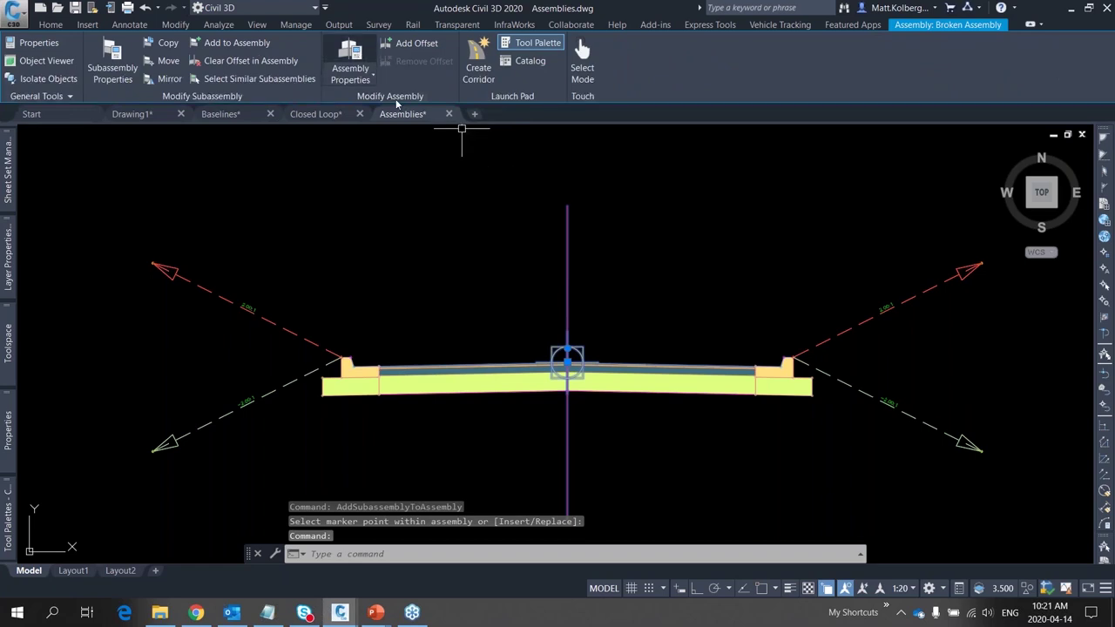
pyautogui.click(739, 148)
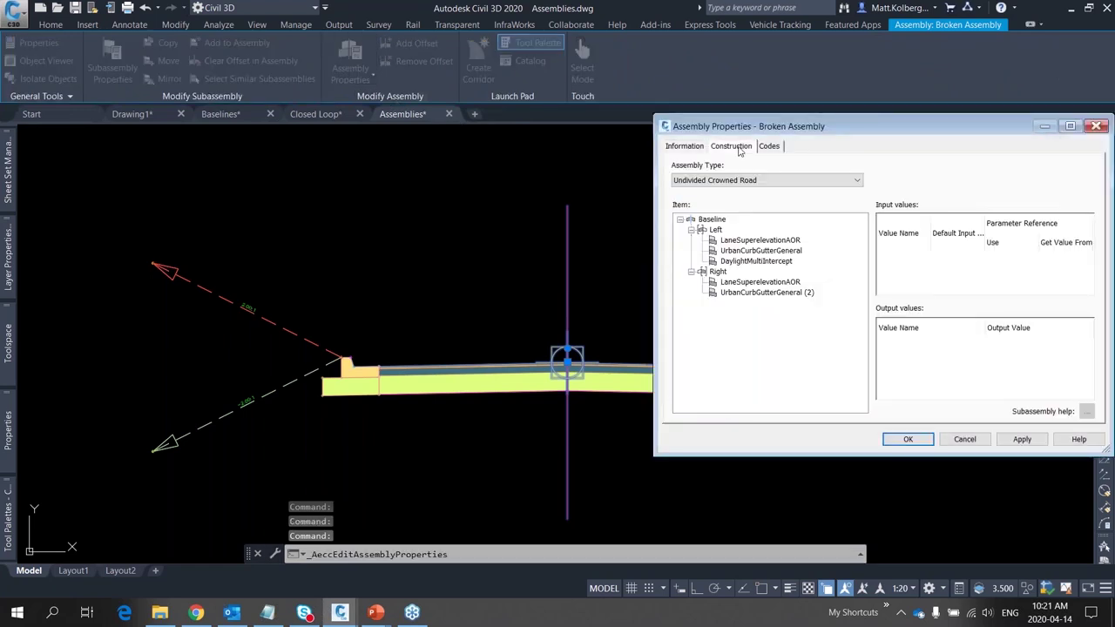
pyautogui.click(761, 293)
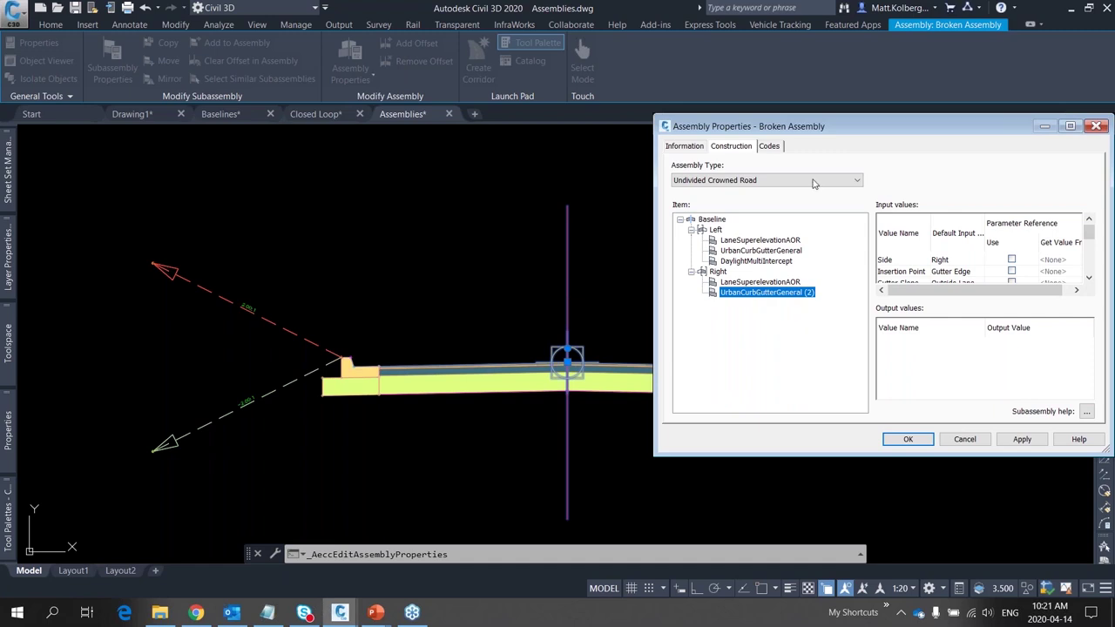
pyautogui.press('Escape')
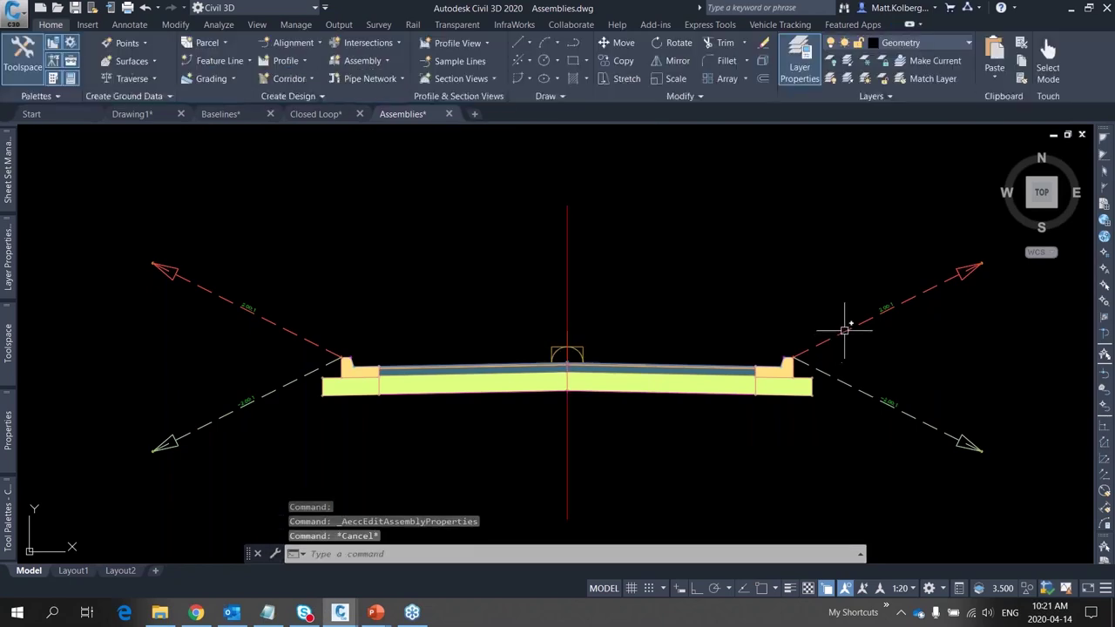
# Add the right DaylightMultiIntercept (2) subassembly to Broken Assembly at the marker on the right curb's top back corner, choosing the second overlapping subassembly
pyautogui.click(844, 330)
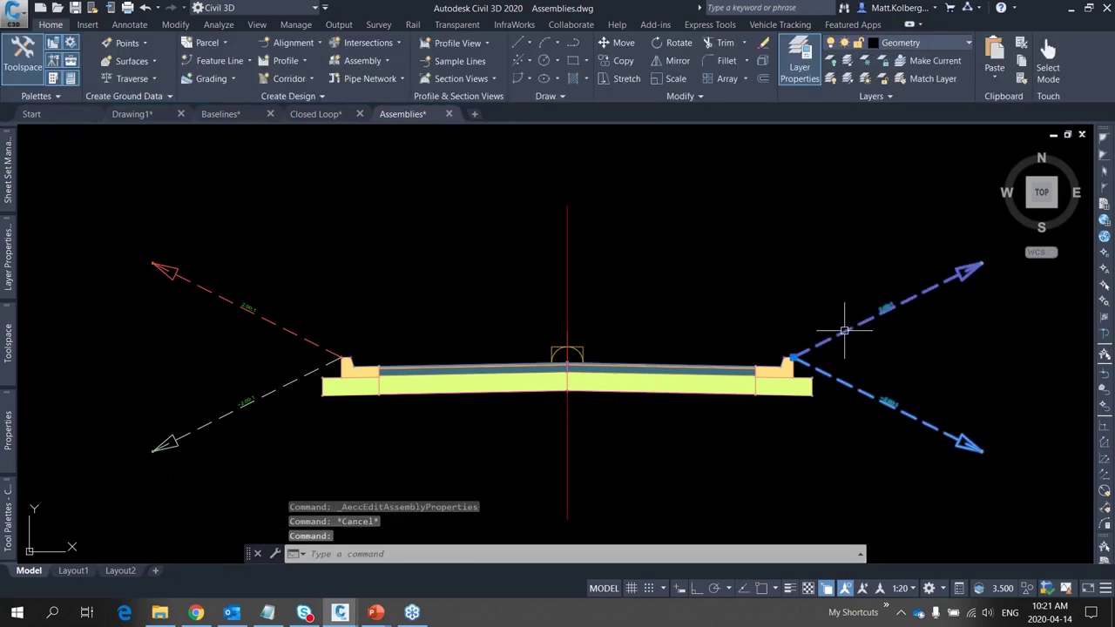
pyautogui.rightClick(800, 244)
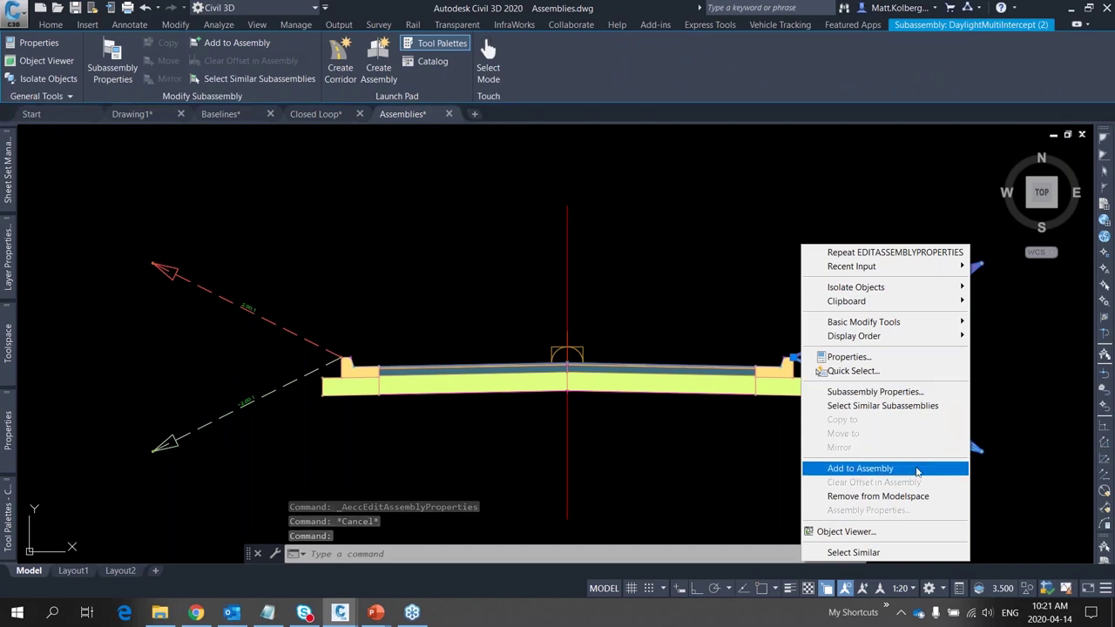
pyautogui.click(849, 470)
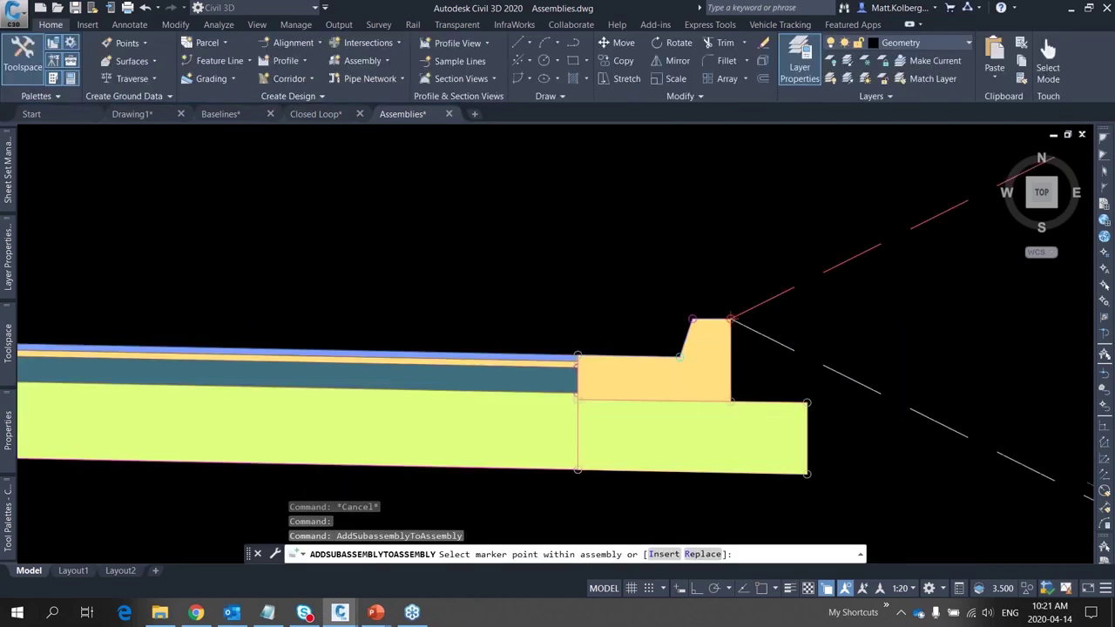
pyautogui.scroll(10, 817, 377)
pyautogui.click(545, 189)
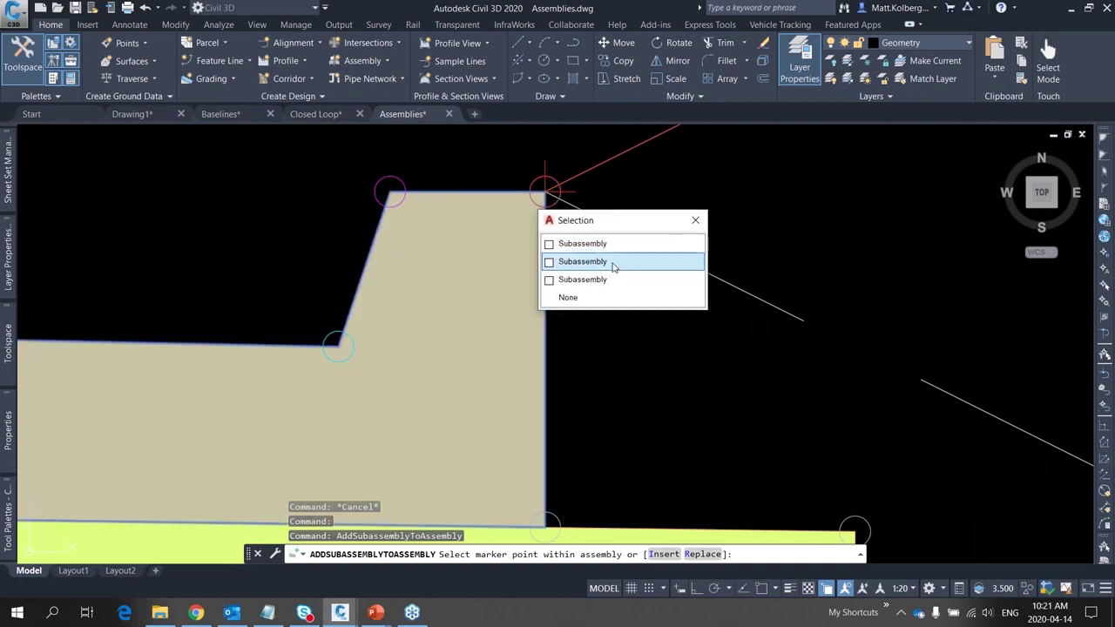
pyautogui.click(599, 262)
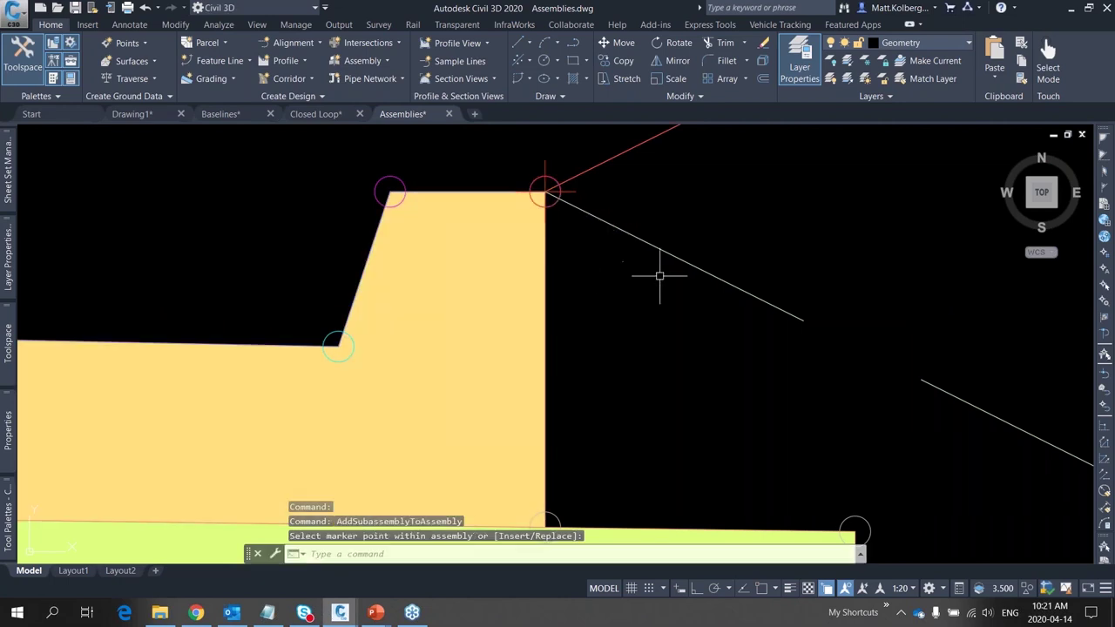
pyautogui.scroll(-10, 660, 273)
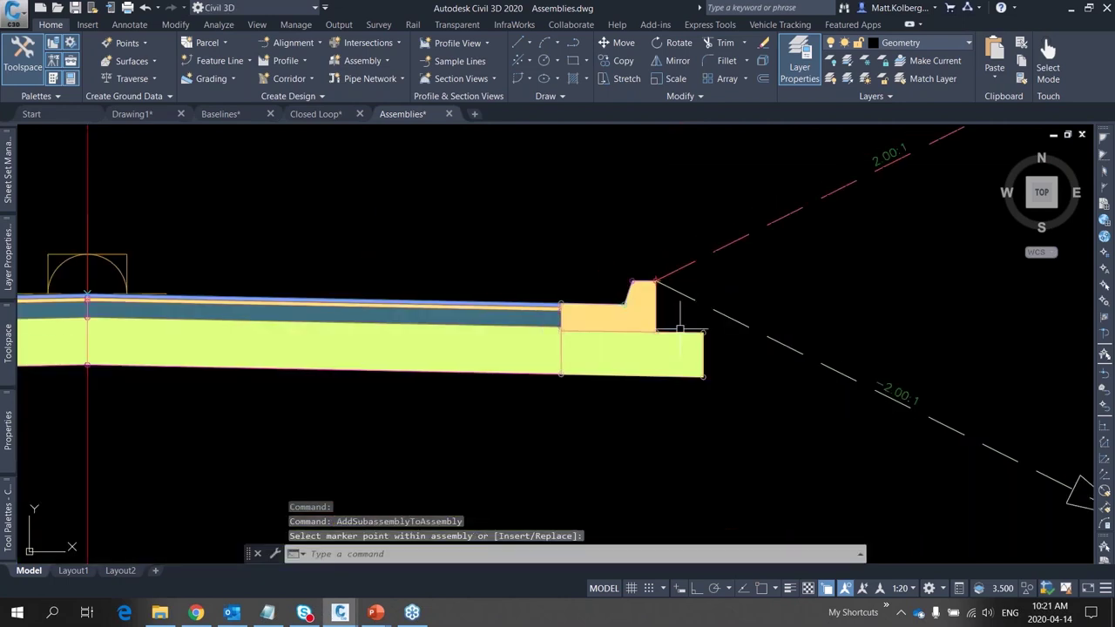
pyautogui.press('Return')
# Open the construction properties of Broken Assembly and inspect DaylightMultiIntercept (2) in the Right group
pyautogui.click(535, 257)
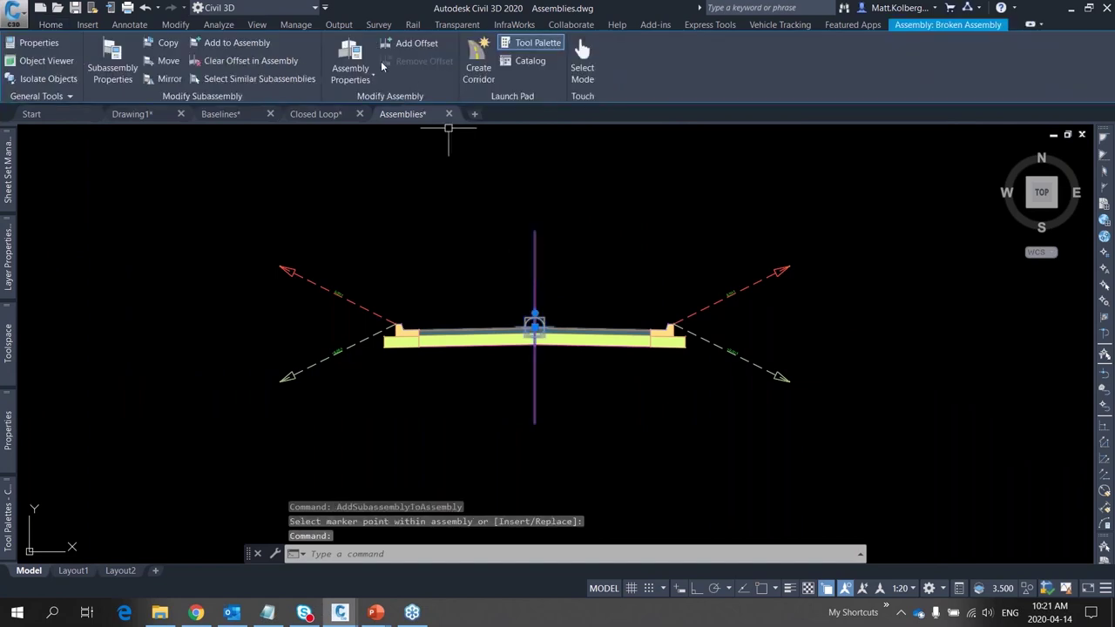
pyautogui.click(351, 69)
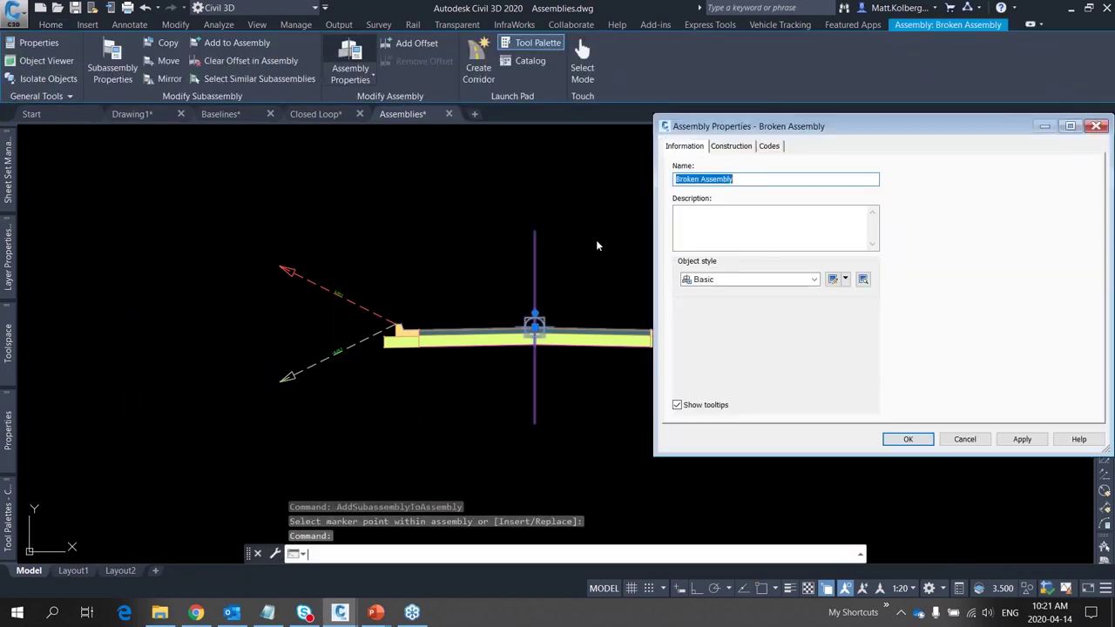
pyautogui.click(737, 148)
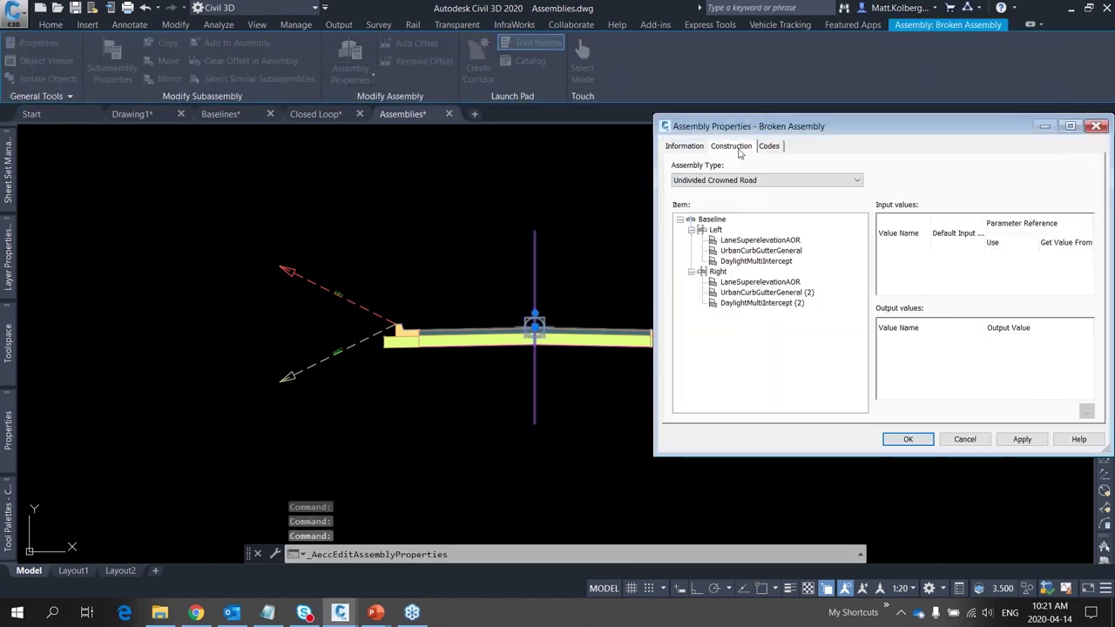
pyautogui.click(757, 302)
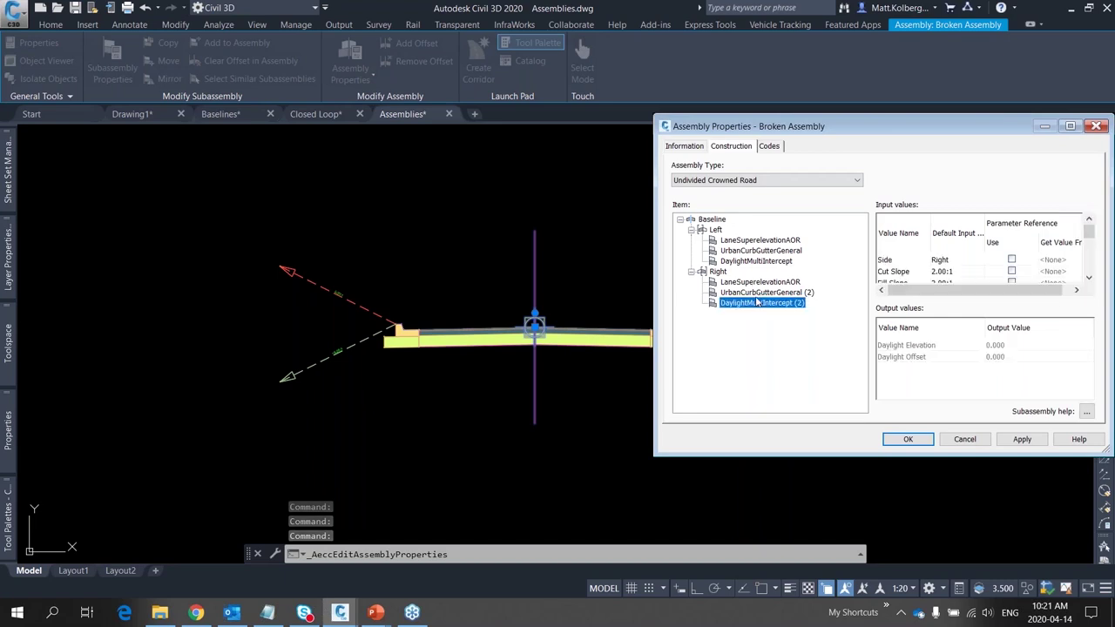
# Reopen the construction properties of Broken Assembly and review the Left and Right subassembly groups against the baseline marker
pyautogui.press('Return')
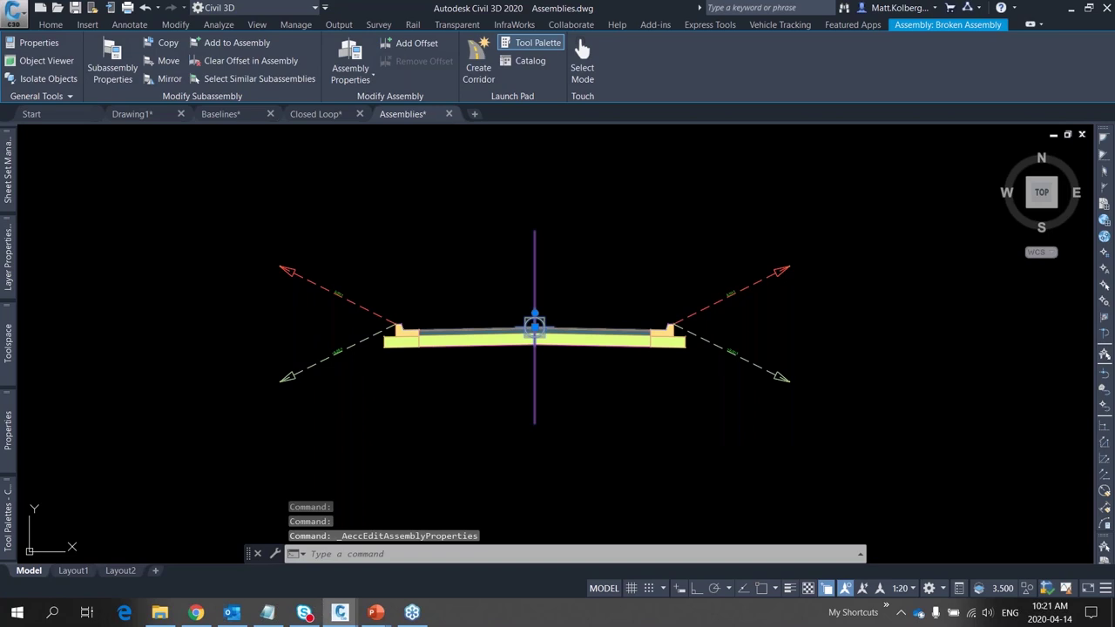
pyautogui.press('Escape')
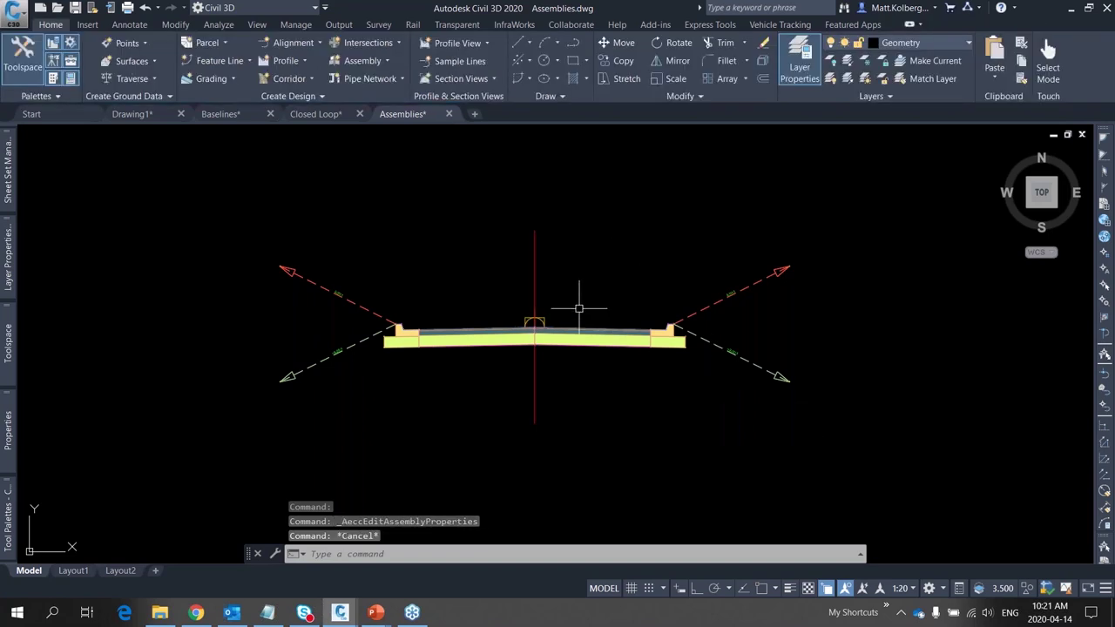
pyautogui.click(562, 270)
pyautogui.click(501, 247)
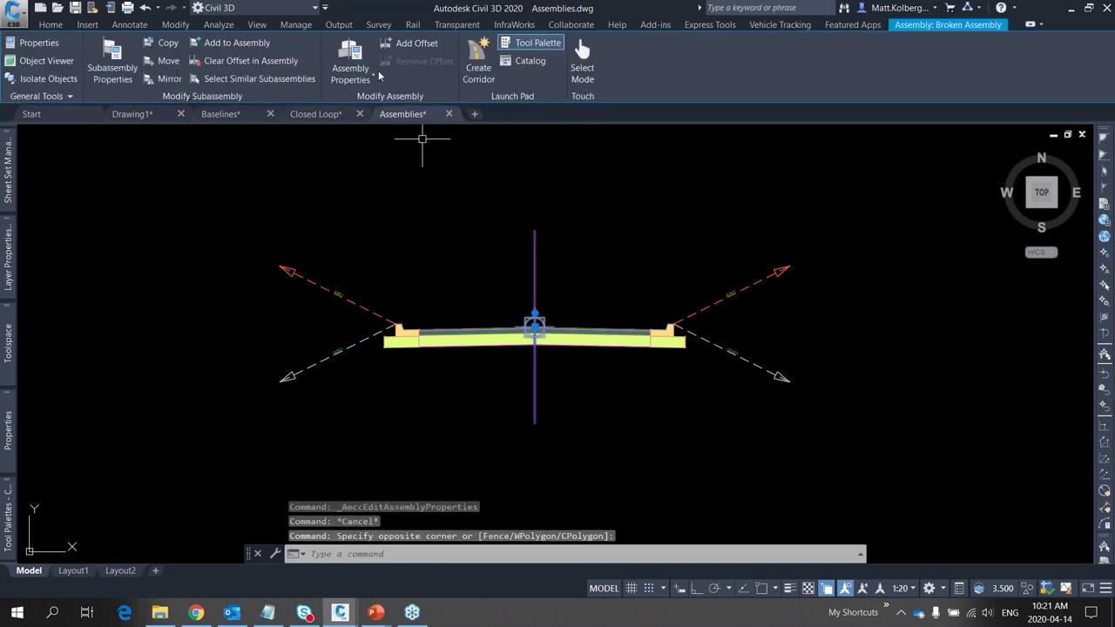
pyautogui.click(351, 70)
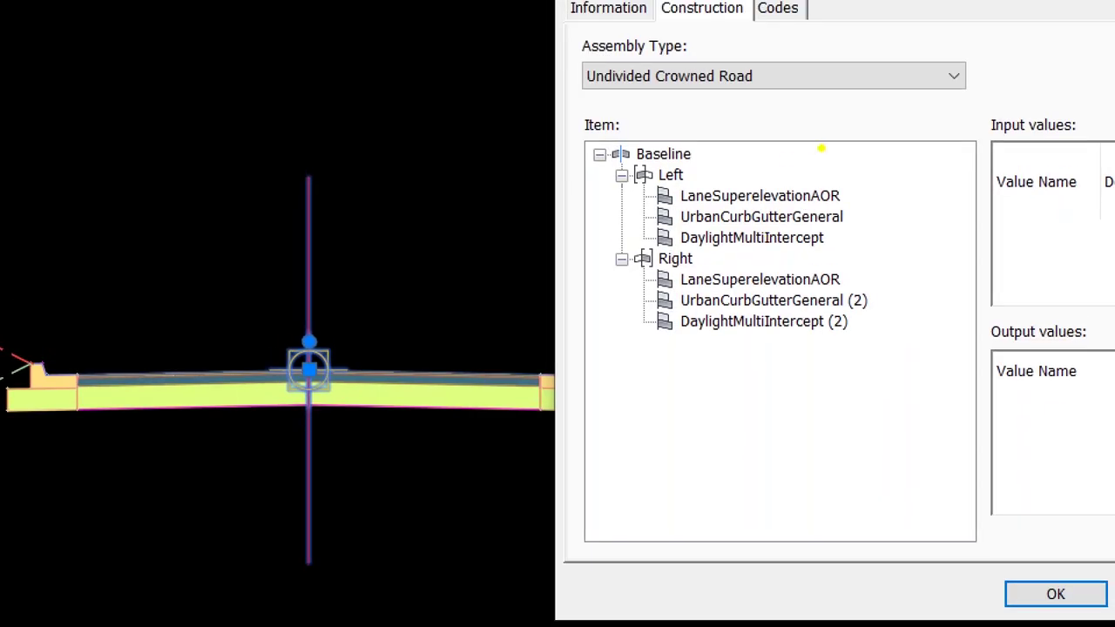
pyautogui.moveTo(765, 143)
pyautogui.mouseDown()
pyautogui.moveTo(715, 235)
pyautogui.moveTo(708, 123)
pyautogui.mouseUp()
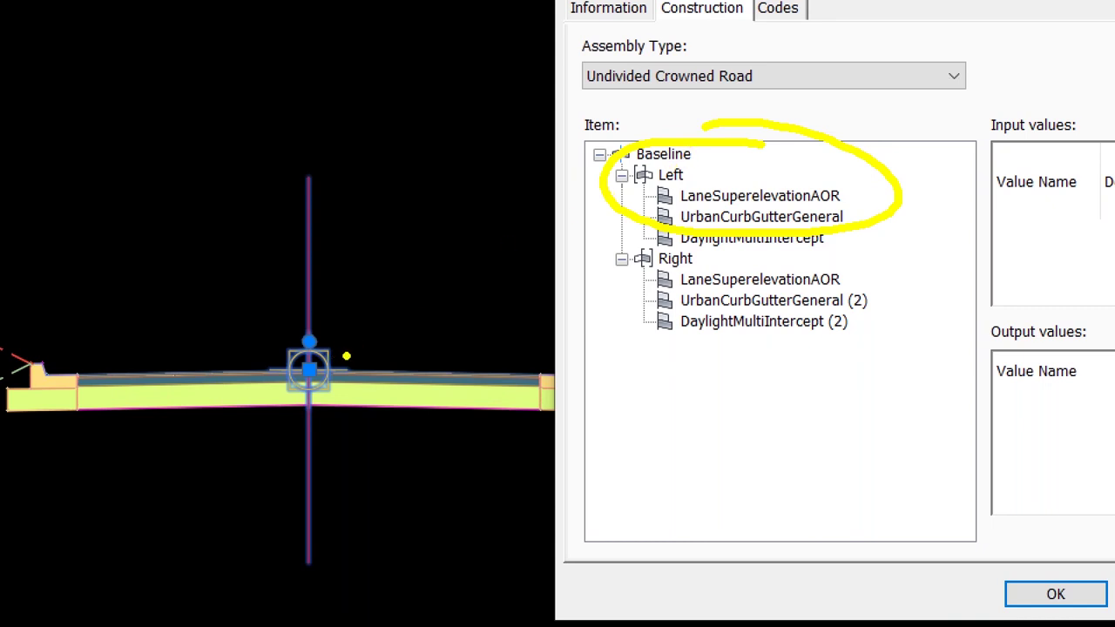
pyautogui.moveTo(352, 329); pyautogui.dragTo(301, 324)
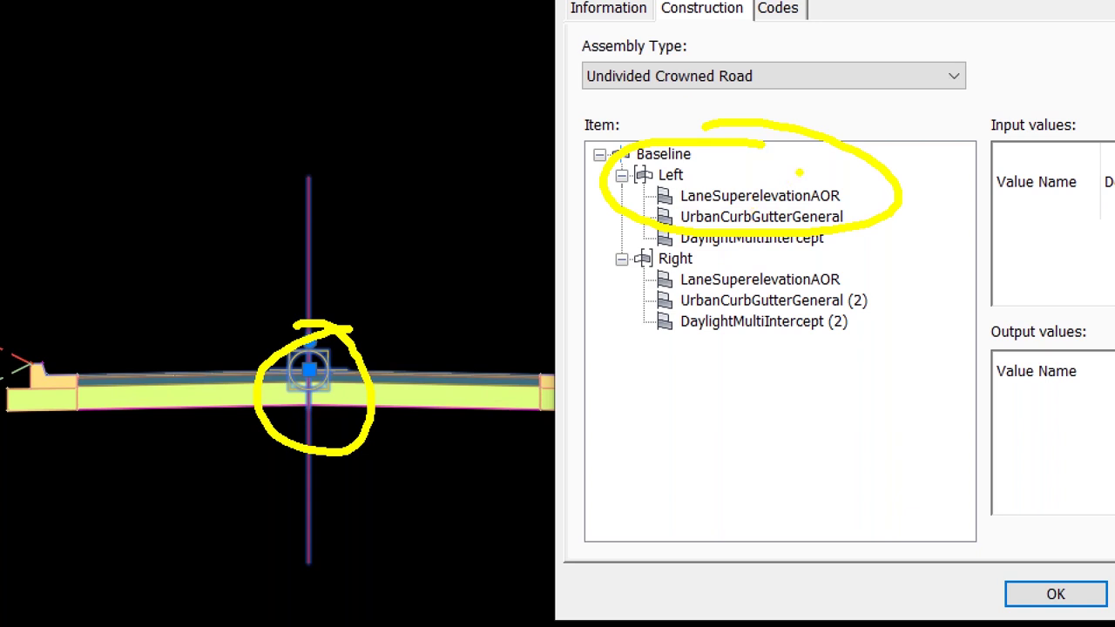
pyautogui.moveTo(765, 149)
pyautogui.mouseDown()
pyautogui.moveTo(544, 374)
pyautogui.moveTo(903, 186)
pyautogui.moveTo(615, 90)
pyautogui.moveTo(606, 112)
pyautogui.mouseUp()
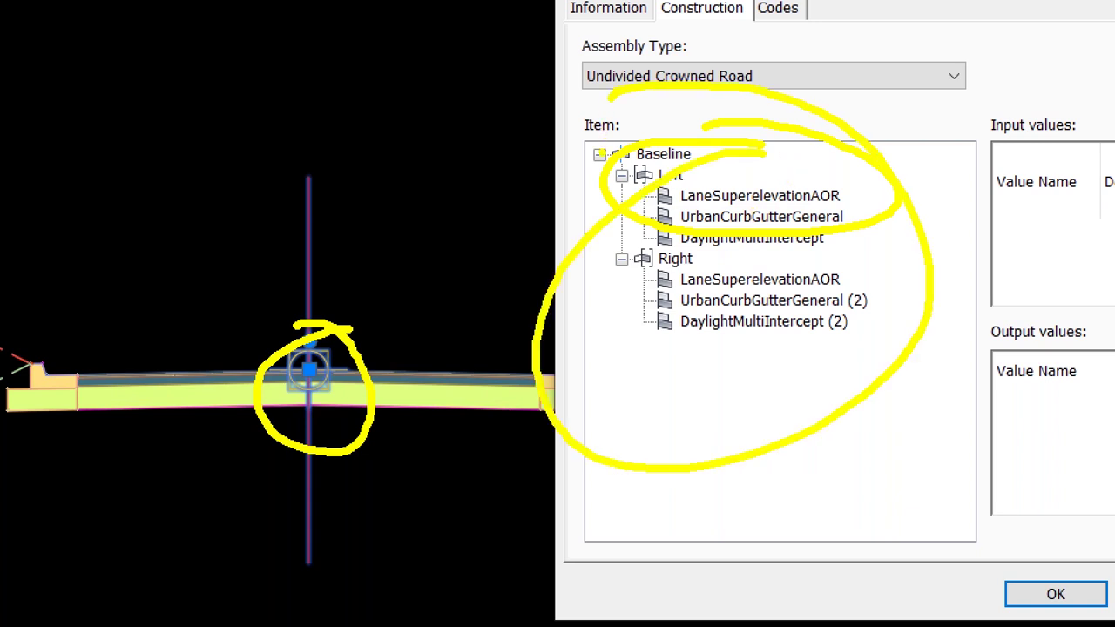
pyautogui.press('Escape')
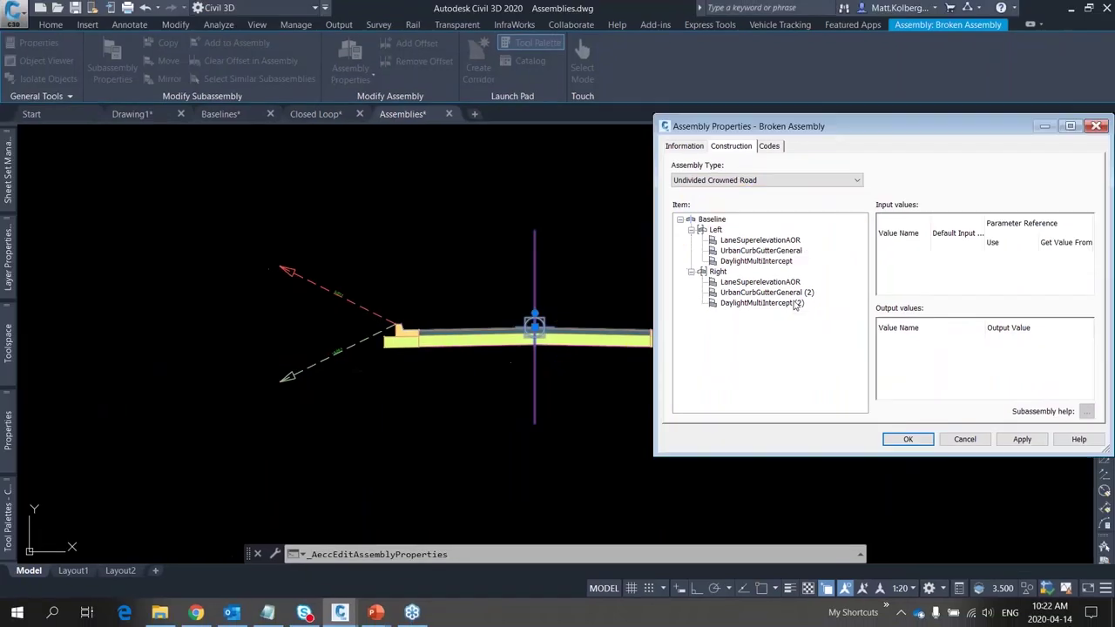
# Check the options available for LaneSuperelevationAOR in the Left group of Broken Assembly, then close the properties without changes
pyautogui.rightClick(762, 241)
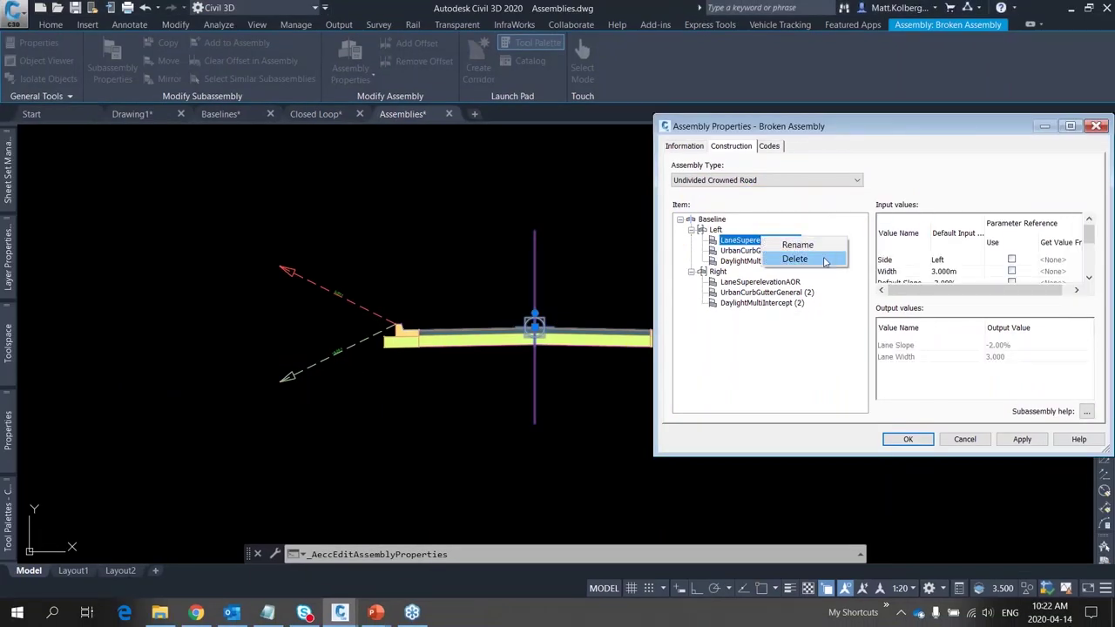
pyautogui.press('Escape')
pyautogui.press('Escape')
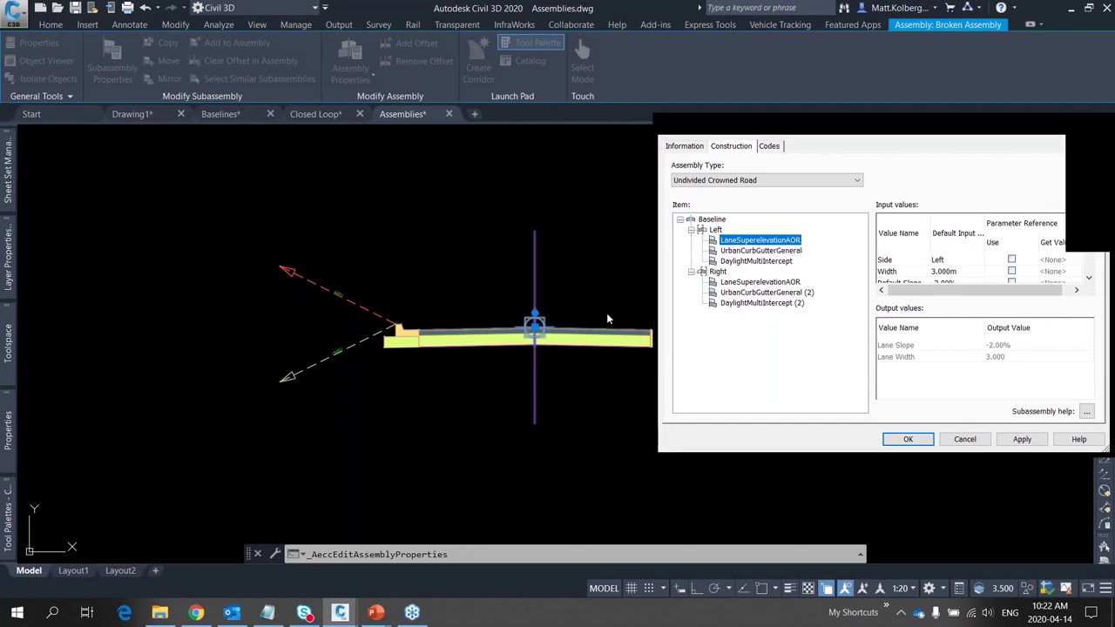
pyautogui.press('Escape')
pyautogui.click(586, 356)
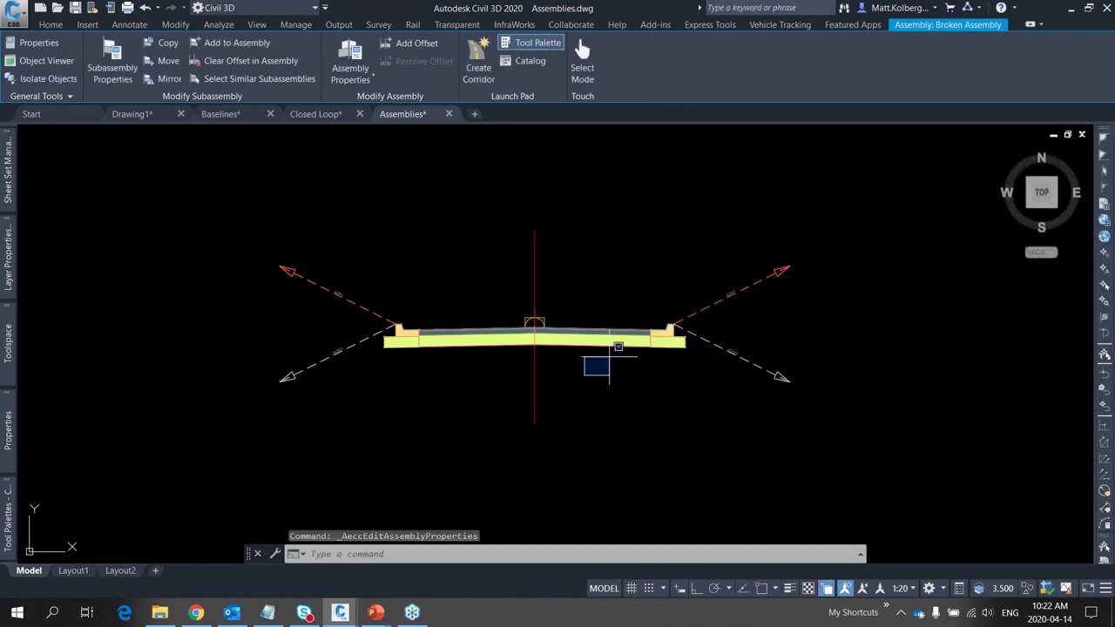
pyautogui.press('Escape')
pyautogui.press('Escape')
# Locate the Sound Wall assembly below the other assemblies and examine its Layout Mode link beyond the right curb
pyautogui.scroll(-8, 645, 261)
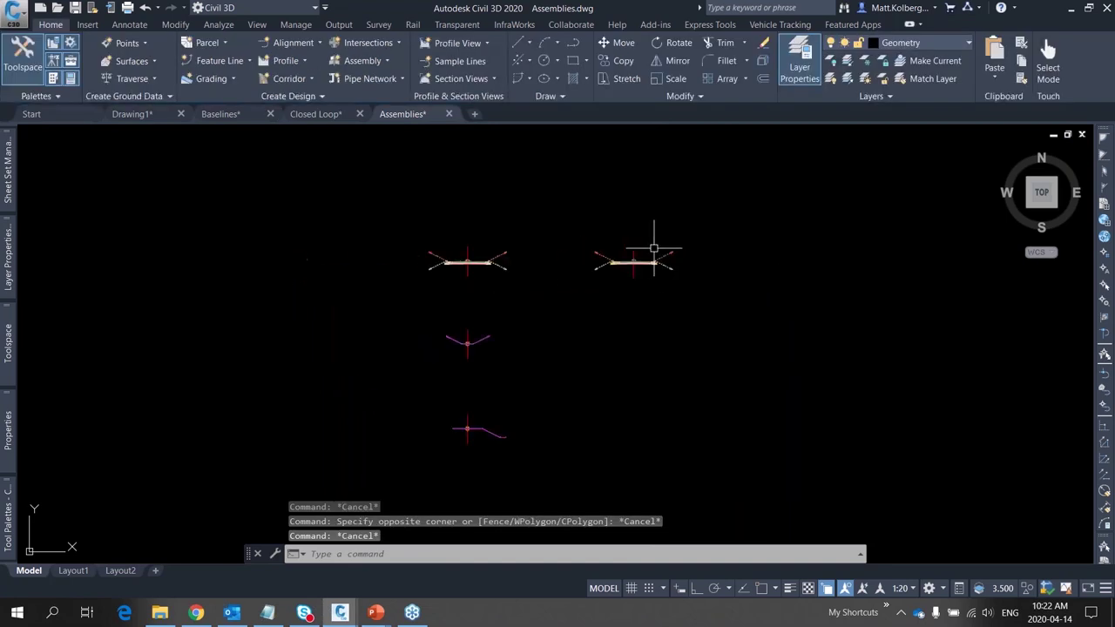
pyautogui.scroll(-4, 655, 223)
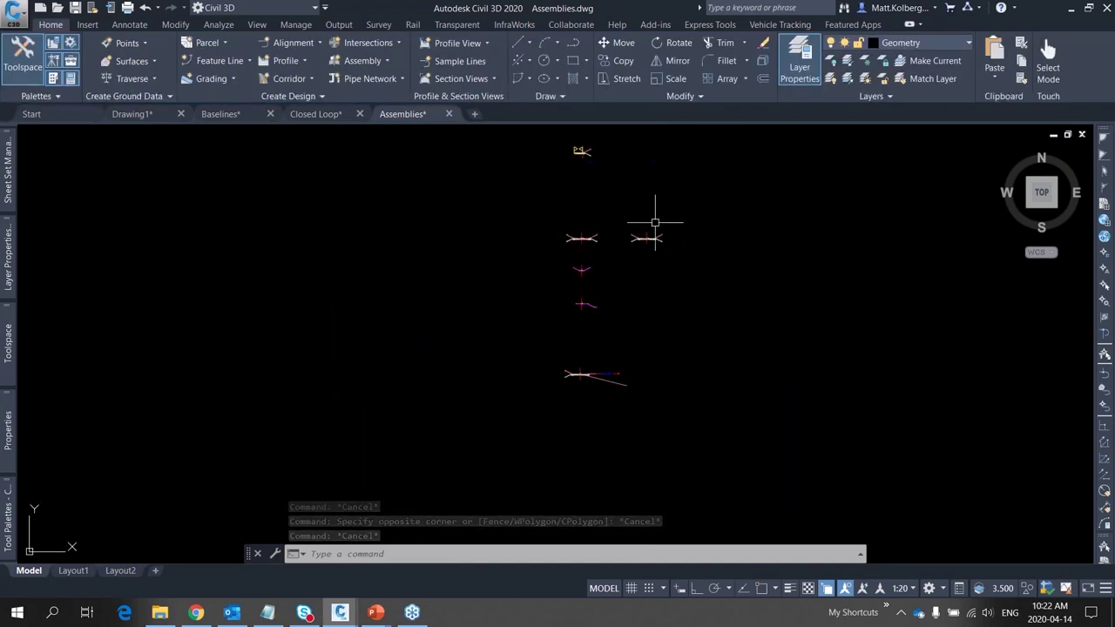
pyautogui.scroll(6, 591, 355)
pyautogui.scroll(5, 591, 356)
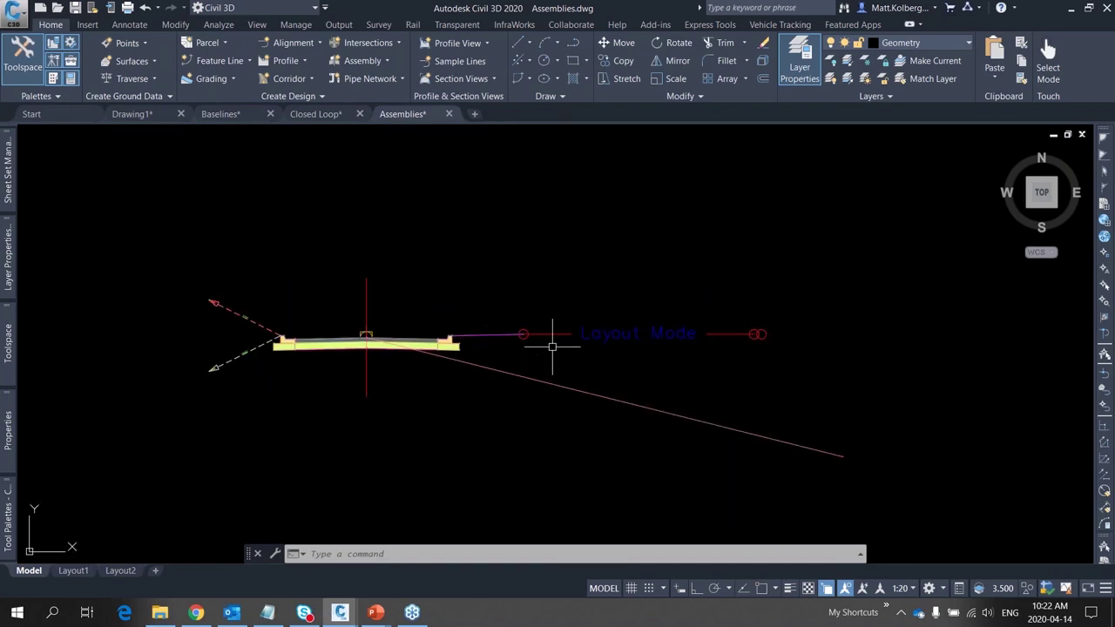
pyautogui.moveTo(660, 261)
pyautogui.mouseDown()
pyautogui.moveTo(461, 331)
pyautogui.moveTo(759, 329)
pyautogui.moveTo(649, 261)
pyautogui.mouseUp()
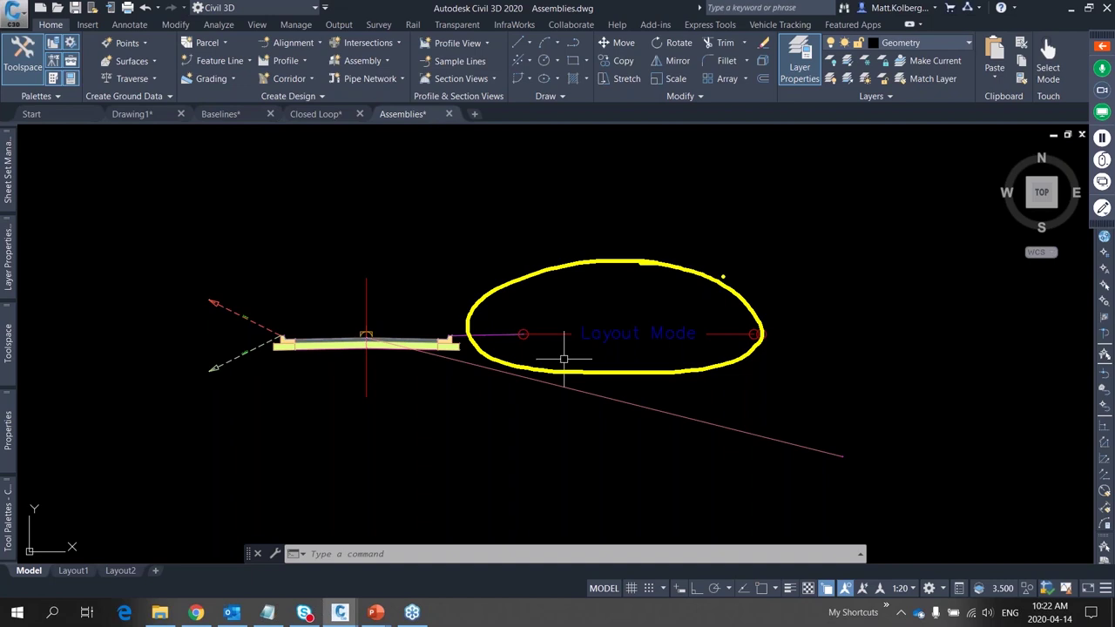
pyautogui.press('Escape')
pyautogui.press('Escape')
pyautogui.press('Escape')
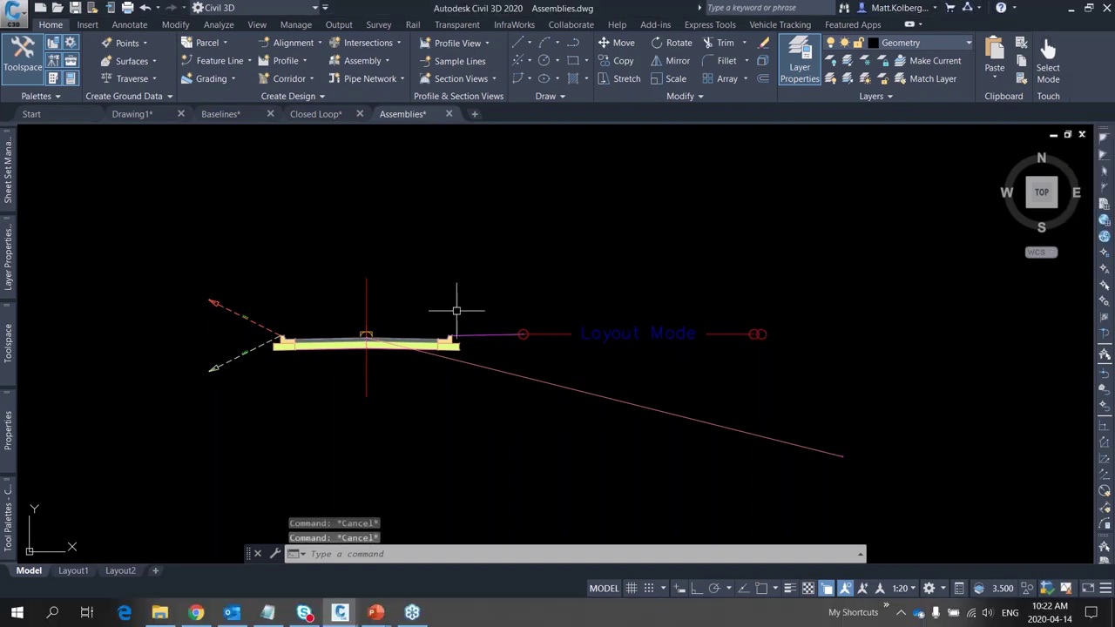
# Review LinkSlopesBetweenPoints and MarkPoint in the Sound Wall assembly's construction properties, then close them and clear the selection
pyautogui.click(367, 298)
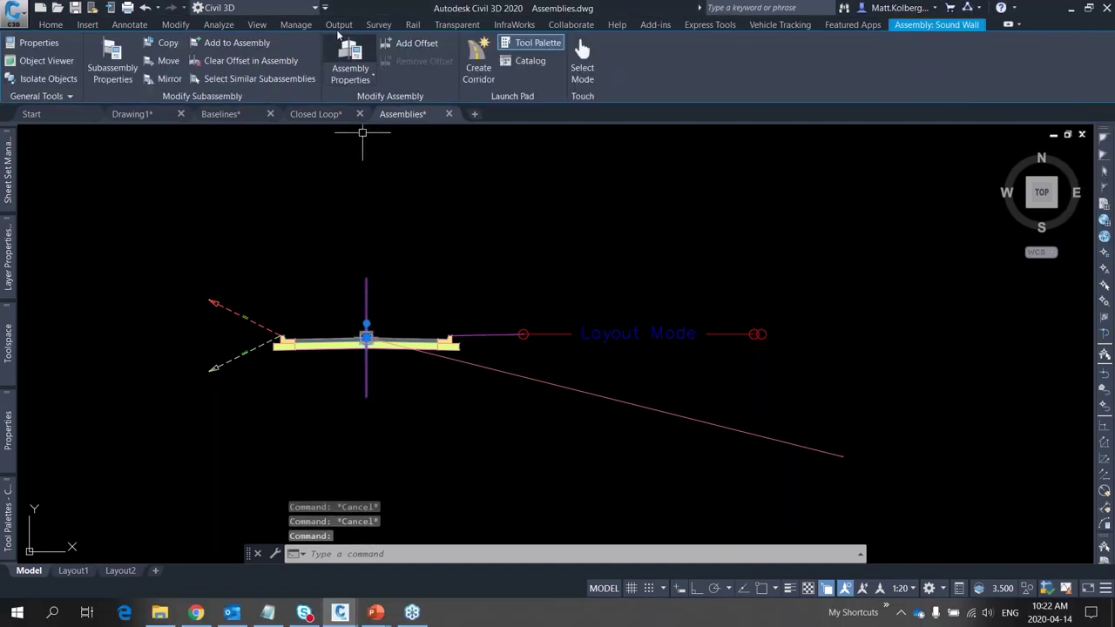
pyautogui.click(351, 56)
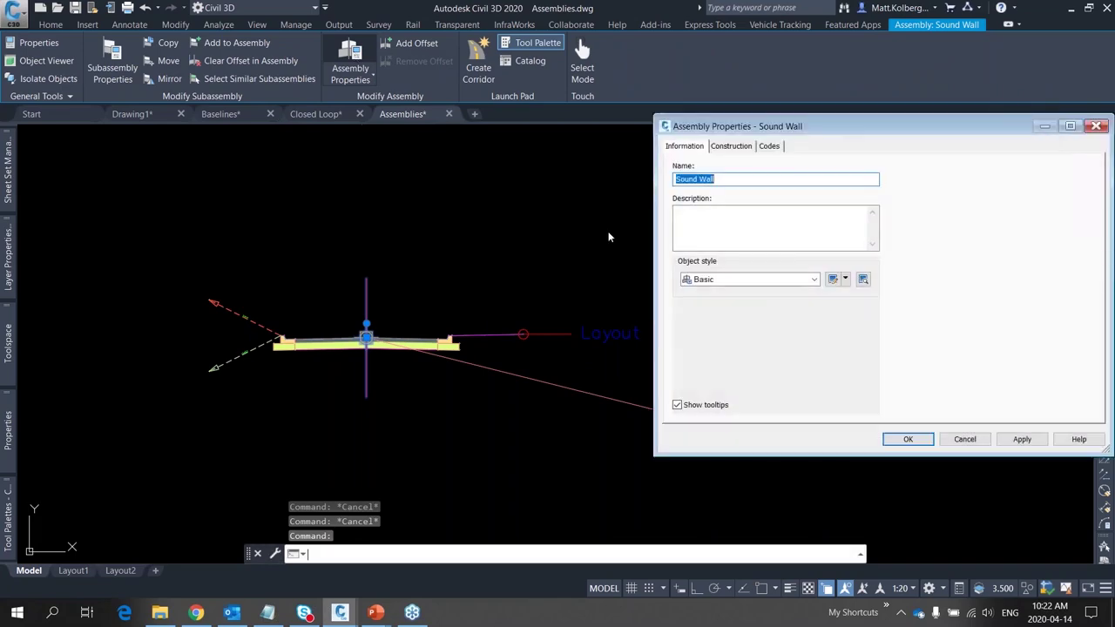
pyautogui.click(732, 146)
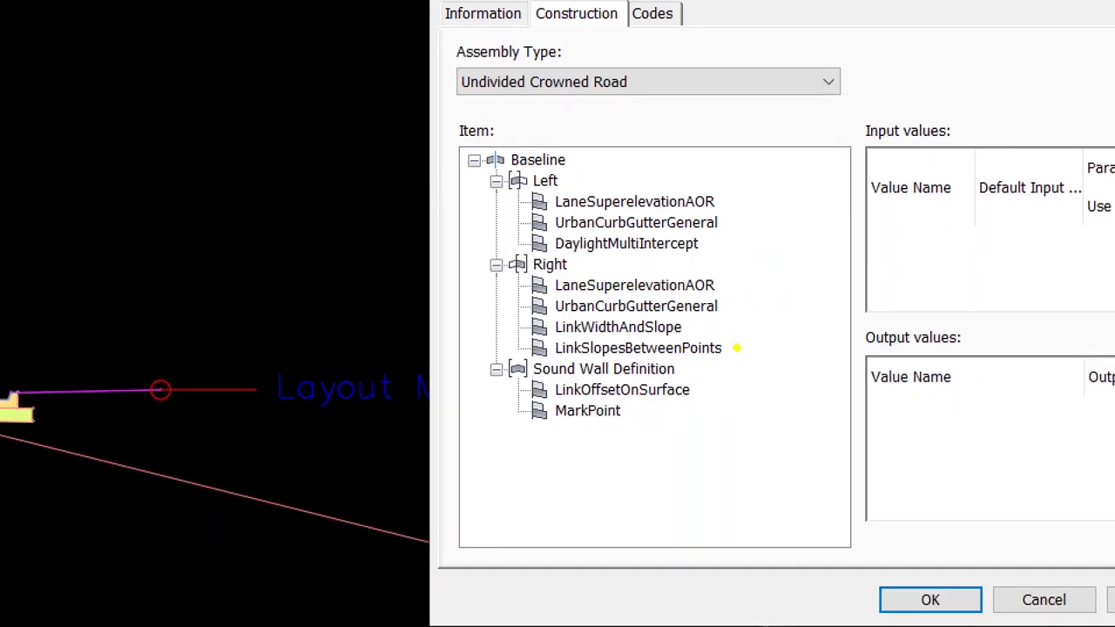
pyautogui.moveTo(737, 348); pyautogui.dragTo(844, 330)
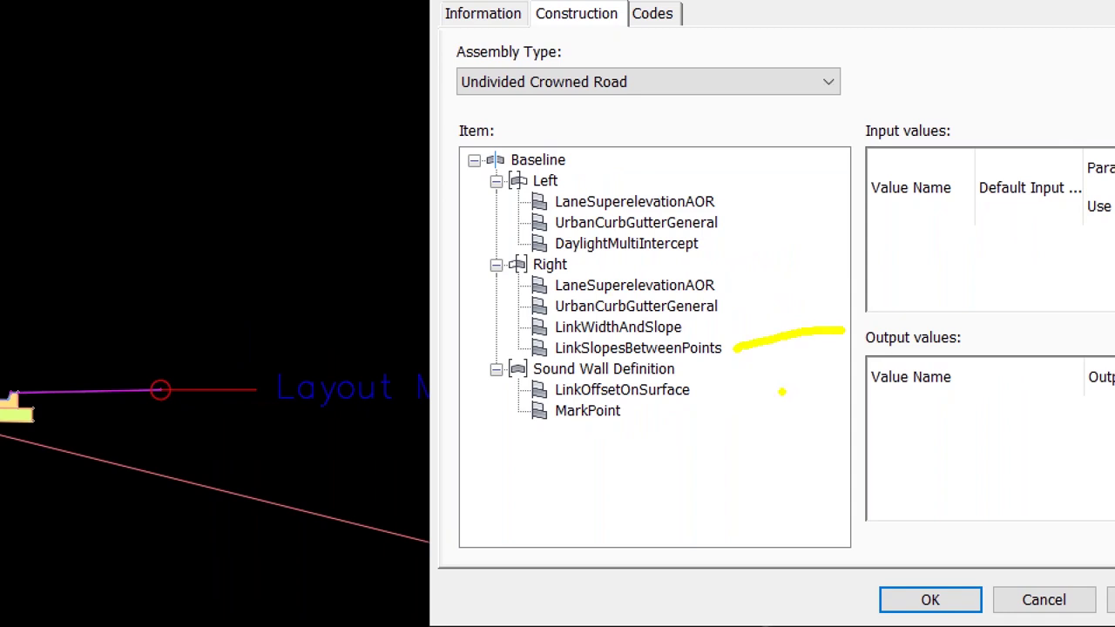
pyautogui.moveTo(630, 414); pyautogui.dragTo(745, 417)
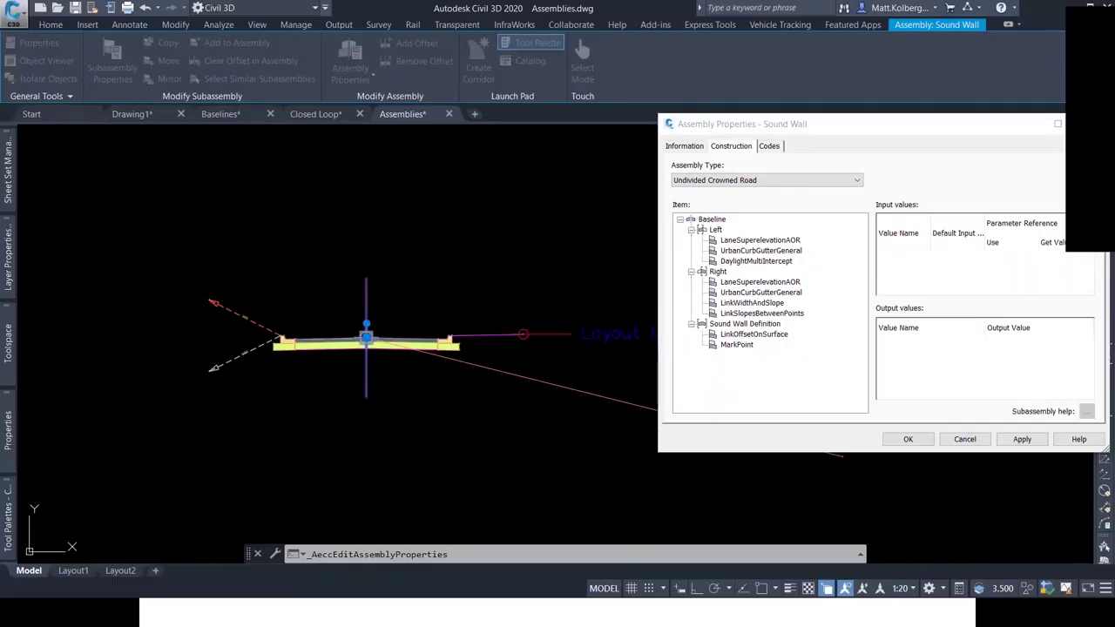
pyautogui.press('Escape')
pyautogui.press('Escape')
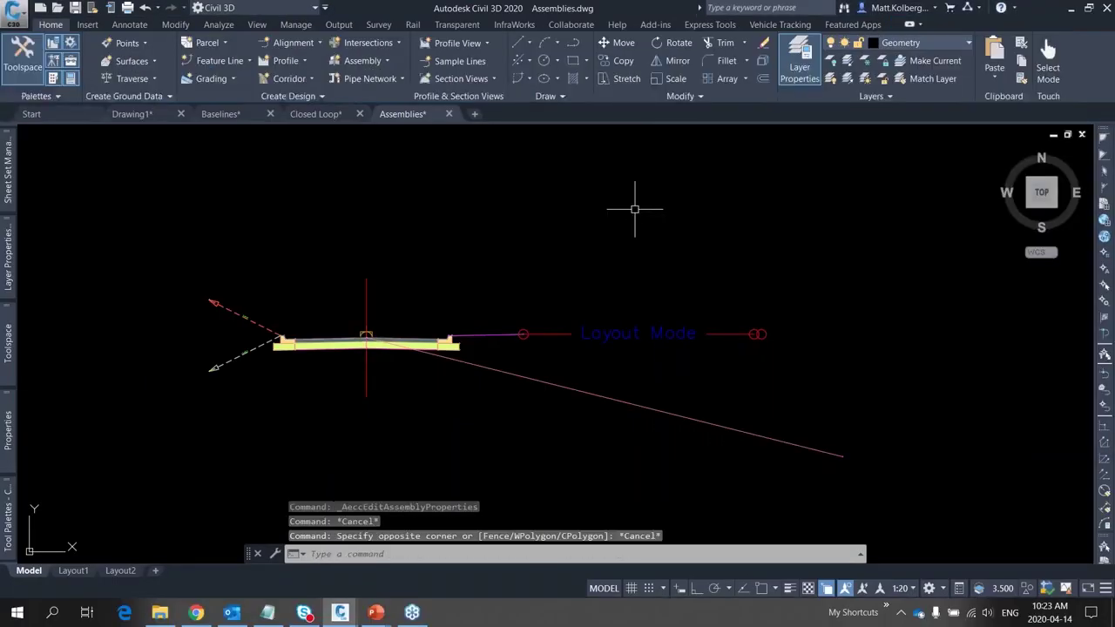
# Inspect the target mapping of the Sound Wall corridor's region, then cancel without changing any targets
pyautogui.scroll(-8, 635, 202)
pyautogui.scroll(-5, 635, 198)
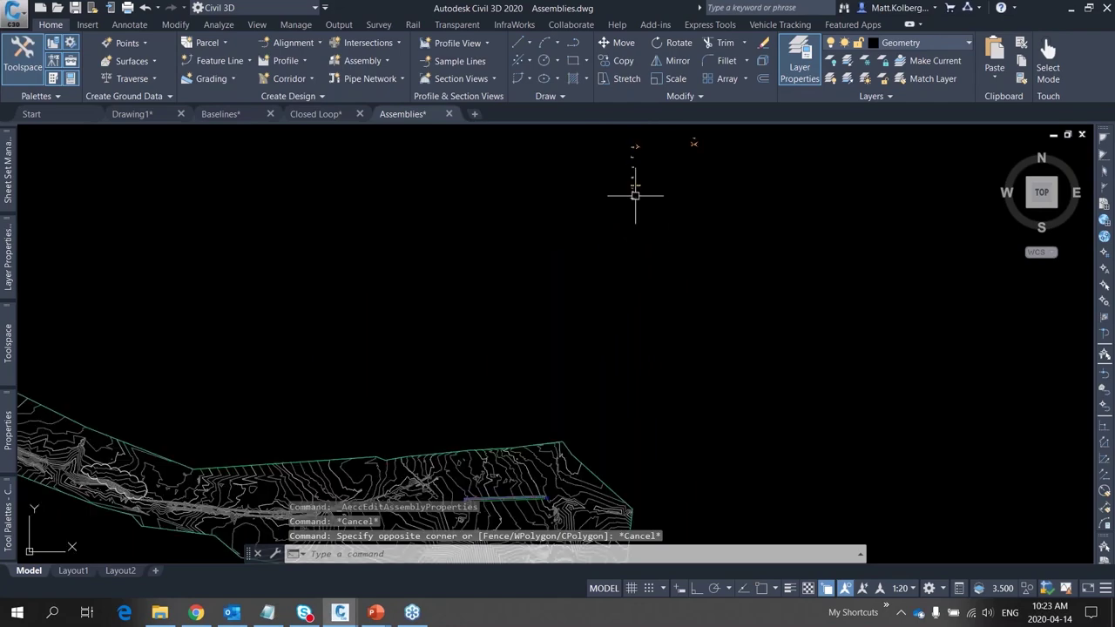
pyautogui.moveTo(580, 393); pyautogui.dragTo(555, 273, button='middle')
pyautogui.scroll(6, 540, 276)
pyautogui.scroll(6, 552, 428)
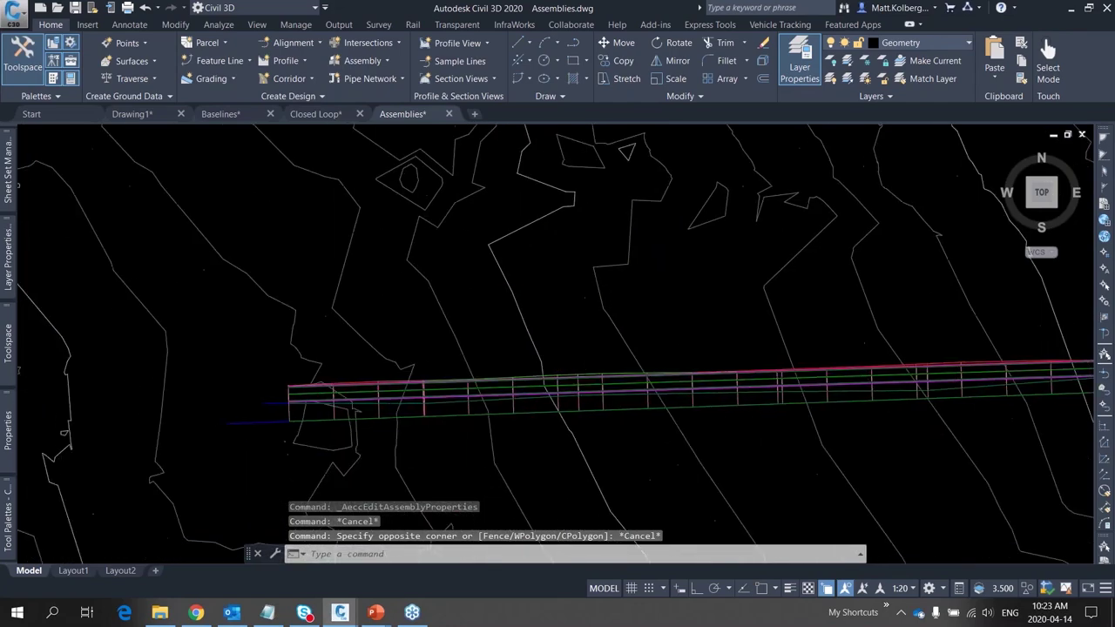
pyautogui.click(500, 409)
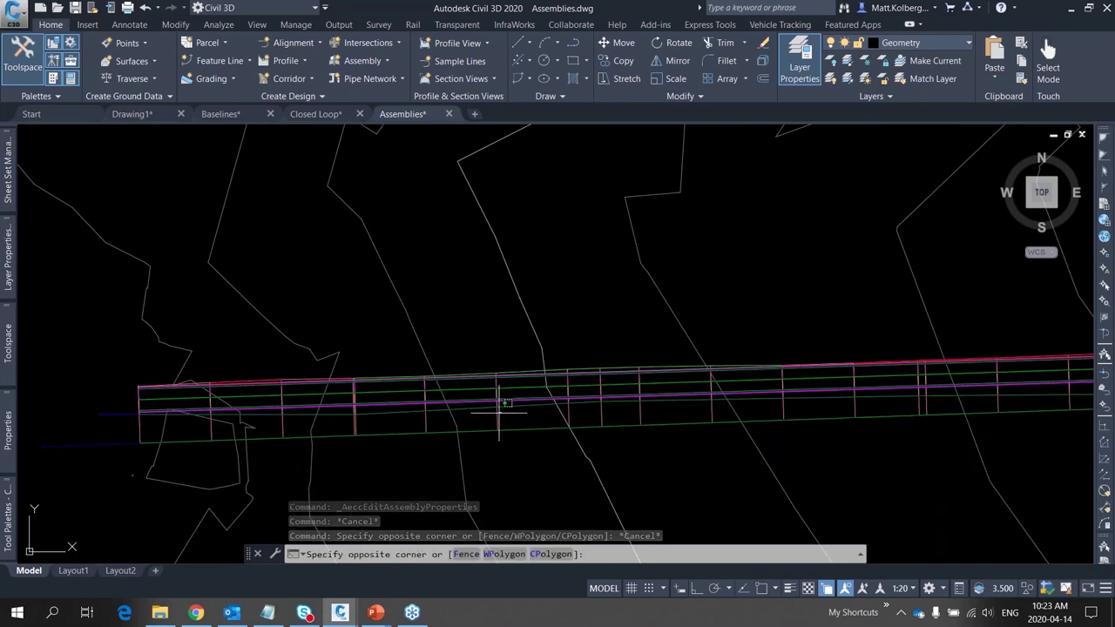
pyautogui.click(496, 414)
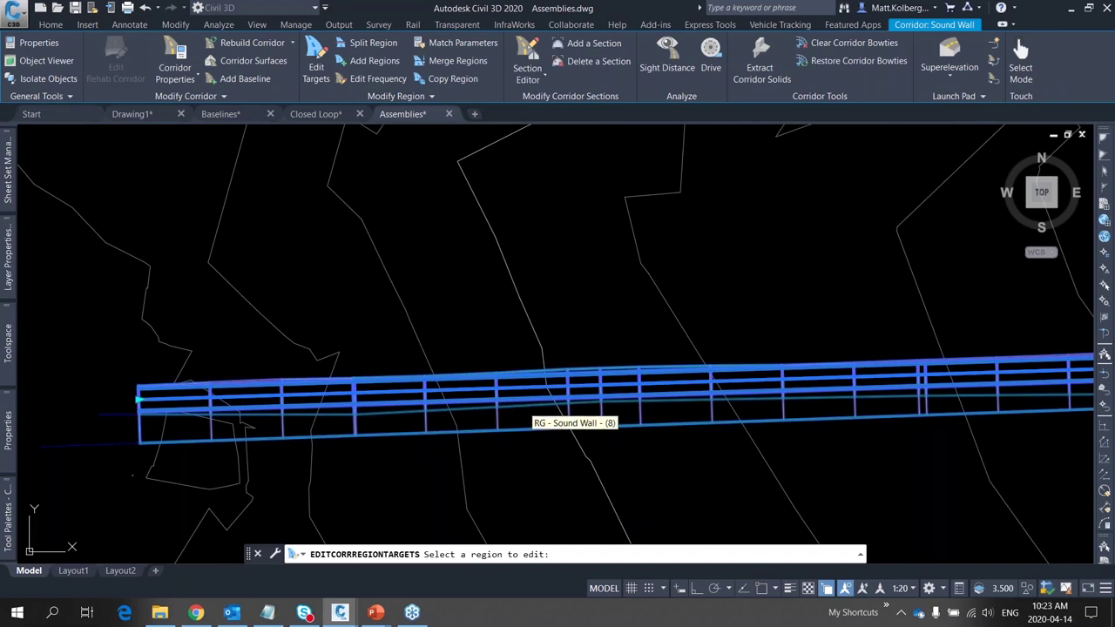
pyautogui.click(496, 410)
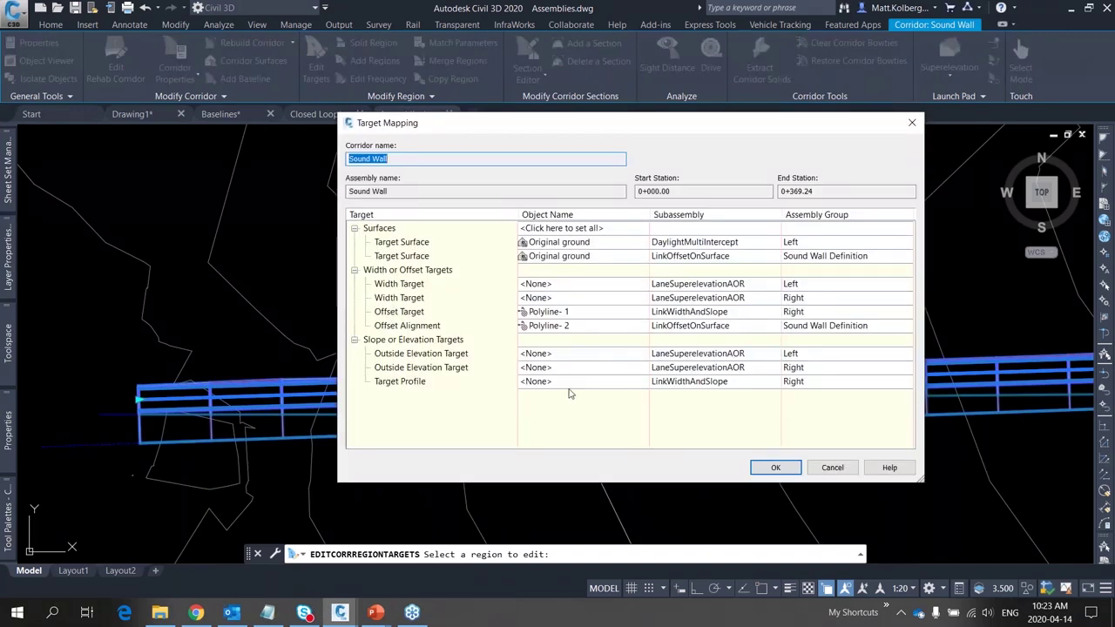
pyautogui.click(832, 467)
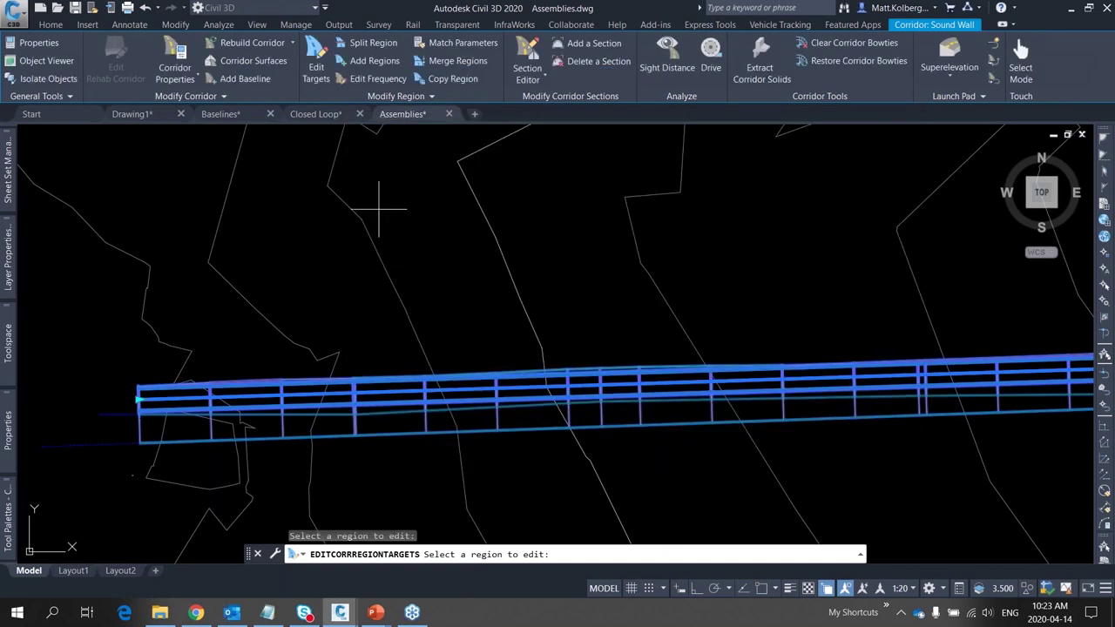
pyautogui.press('Escape')
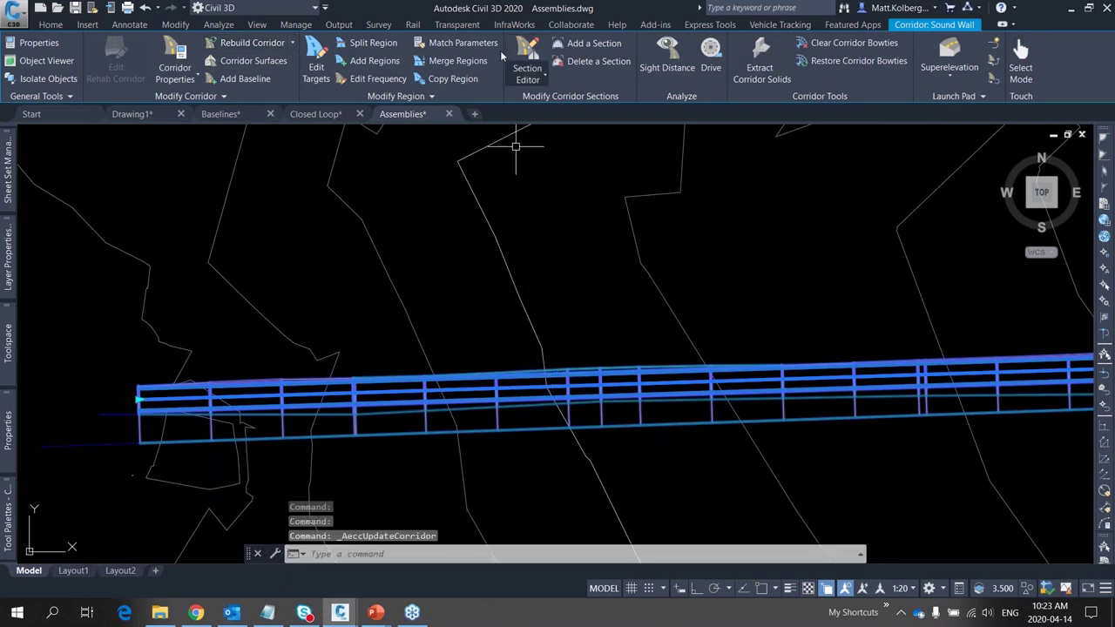
# Change the Sound Wall corridor region's assembly to Broken Assembly in its region properties, apply it and dismiss the event list
pyautogui.click(452, 95)
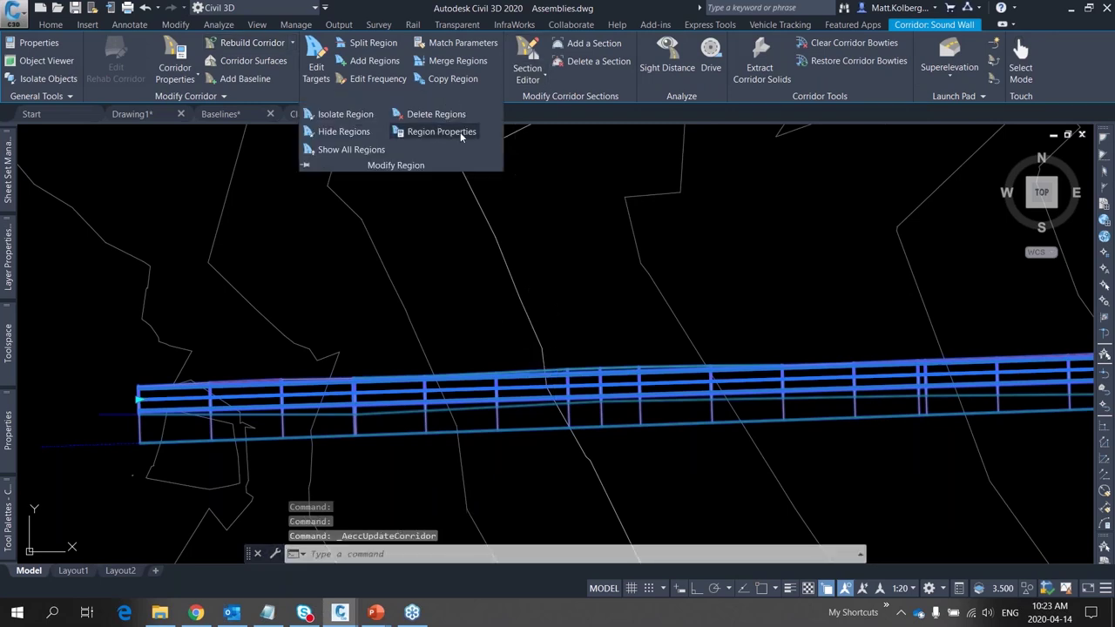
pyautogui.click(542, 388)
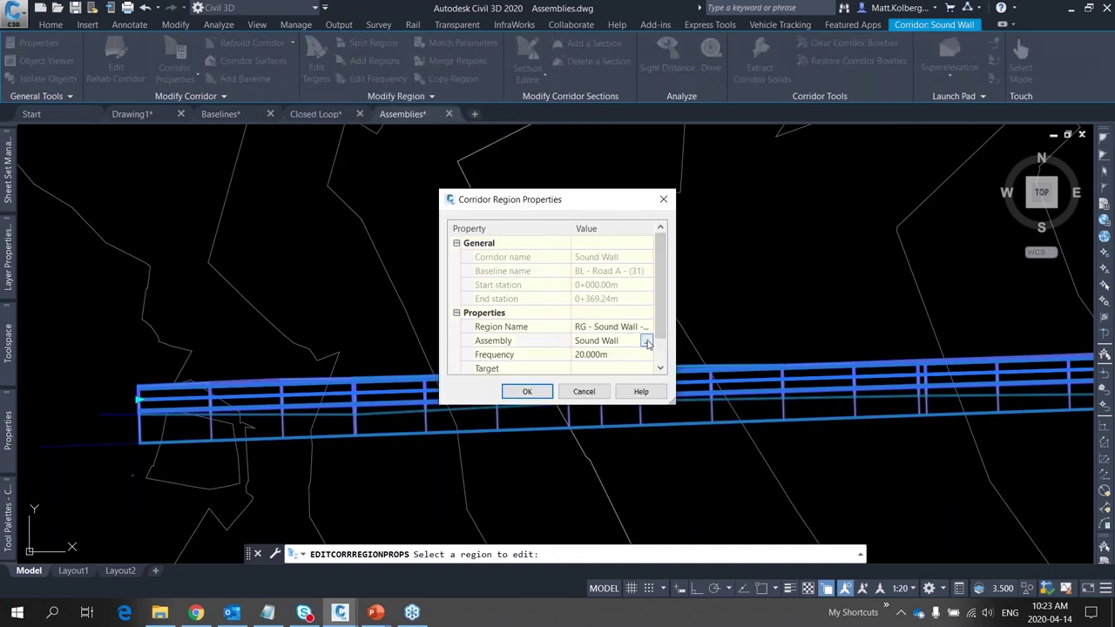
pyautogui.click(649, 340)
pyautogui.click(554, 321)
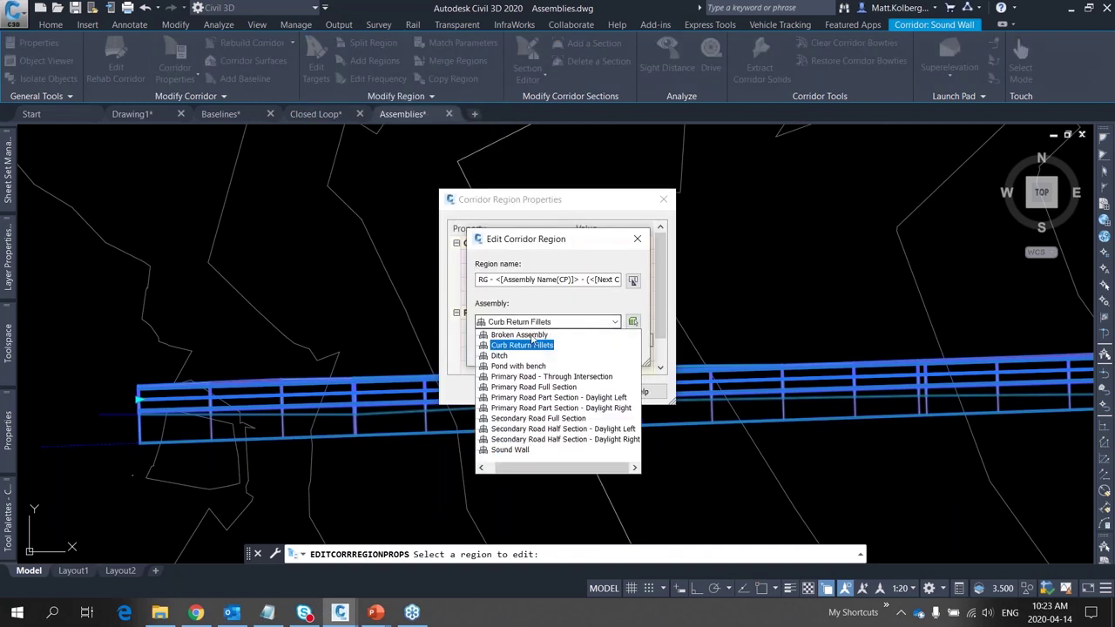
pyautogui.click(515, 336)
pyautogui.click(502, 349)
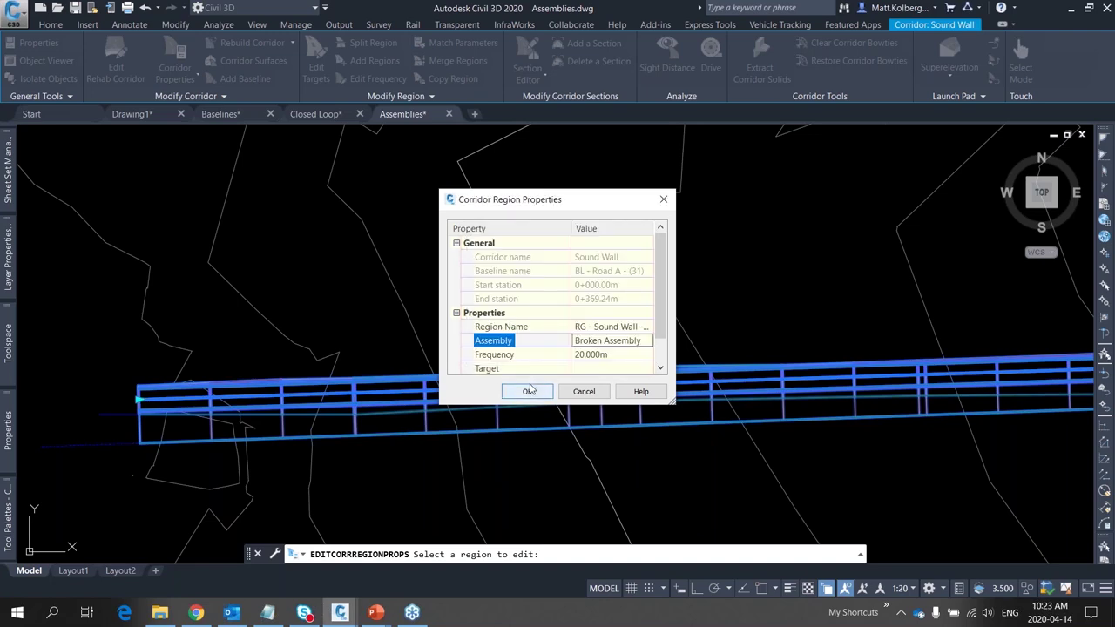
pyautogui.click(545, 391)
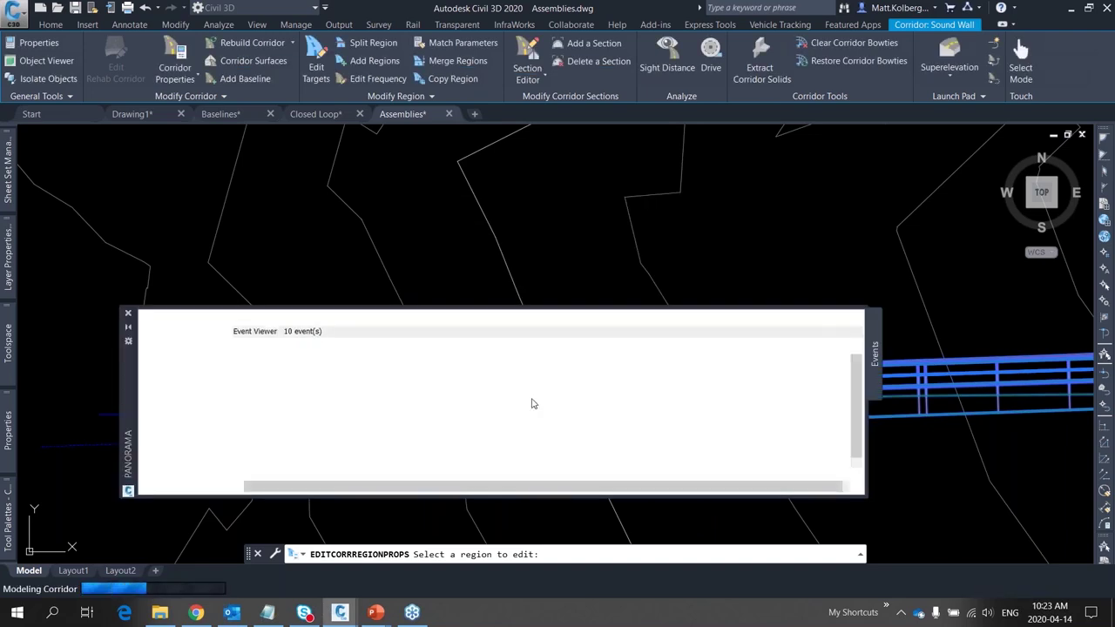
pyautogui.click(842, 318)
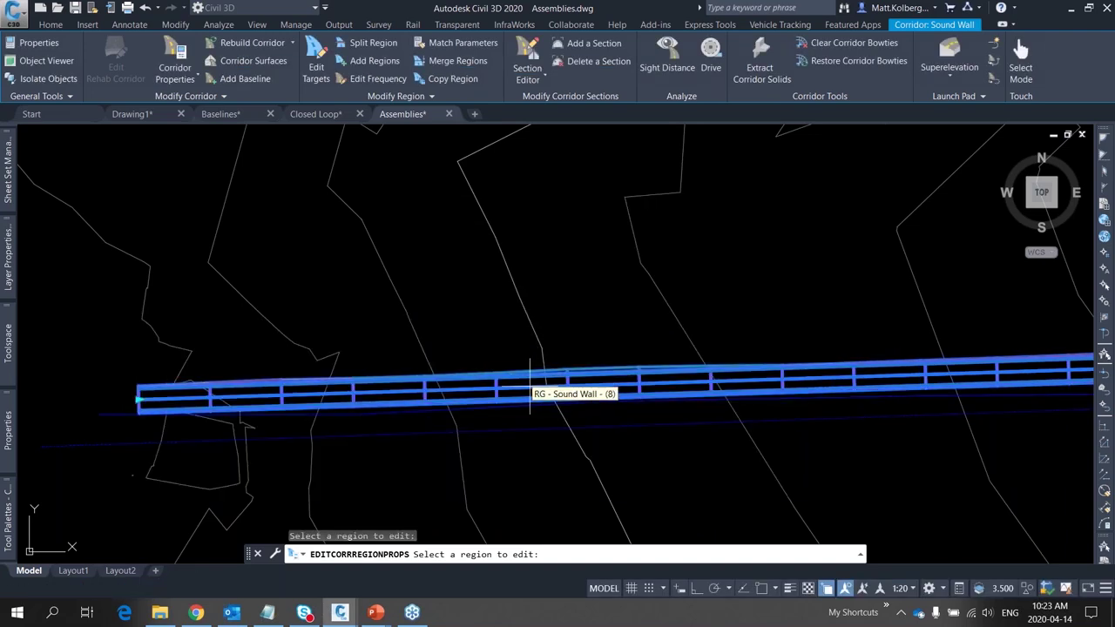
# Change the Sound Wall corridor region's assembly to Sound Wall in its region properties and apply it
pyautogui.click(610, 381)
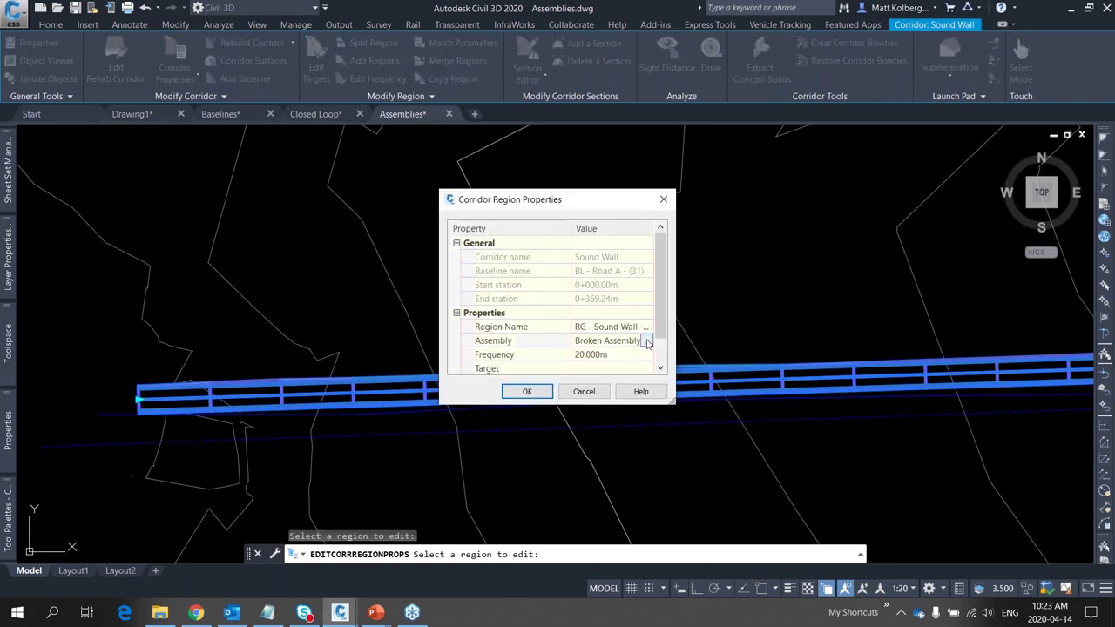
pyautogui.click(646, 341)
pyautogui.click(580, 322)
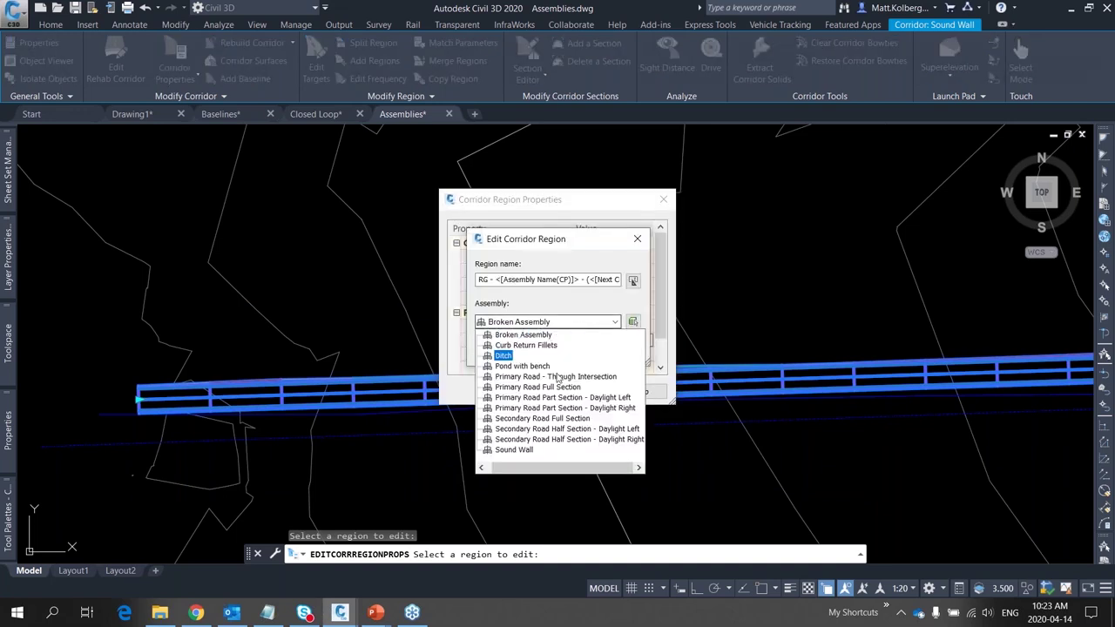
pyautogui.click(506, 450)
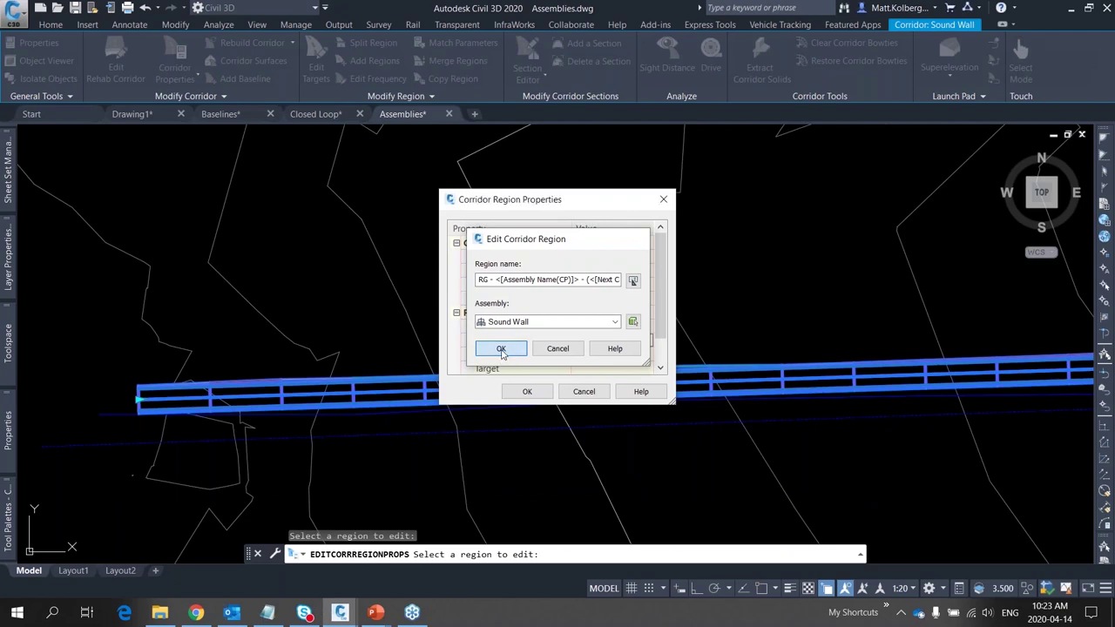
pyautogui.click(502, 349)
pyautogui.click(528, 393)
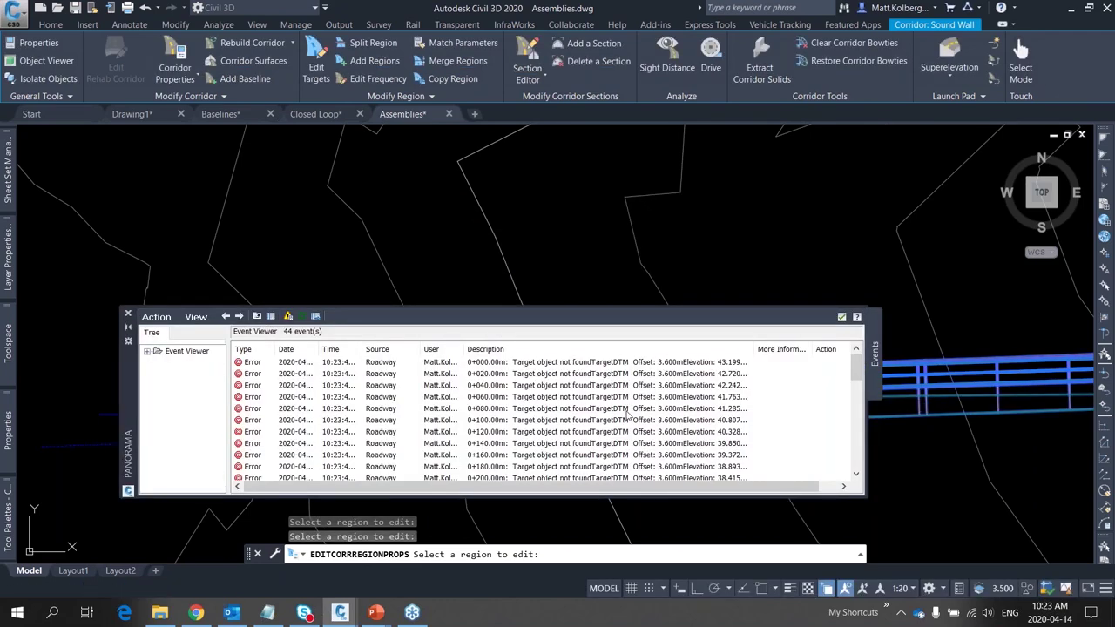
# Review the corridor errors through to the end of the event list, then close it and end region editing
pyautogui.click(732, 409)
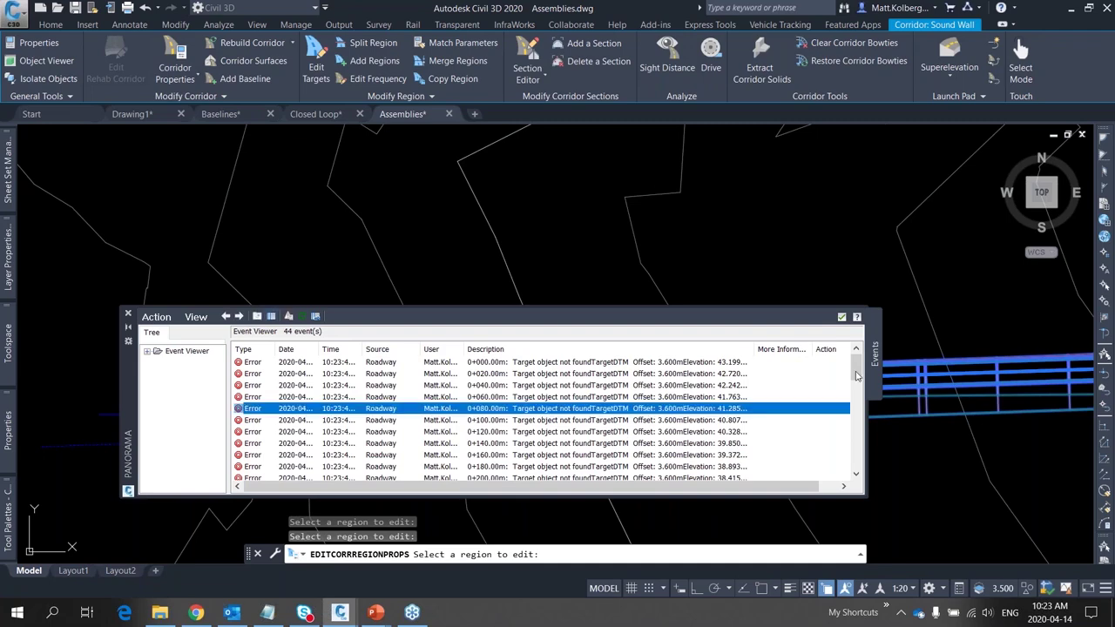
pyautogui.moveTo(858, 371); pyautogui.dragTo(858, 451)
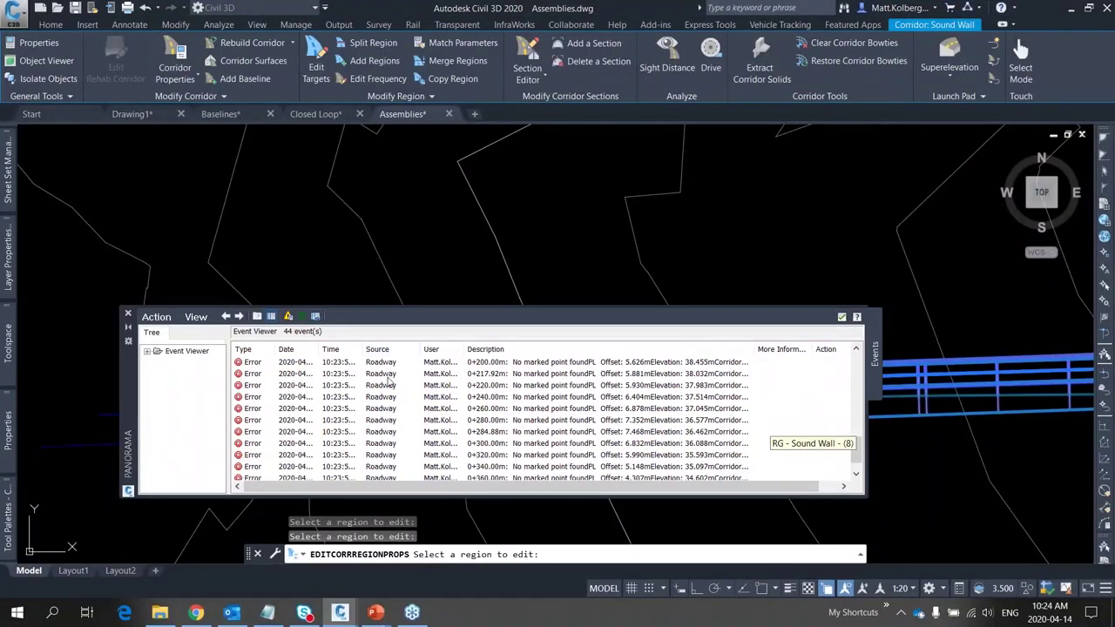
pyautogui.click(129, 314)
pyautogui.press('Escape')
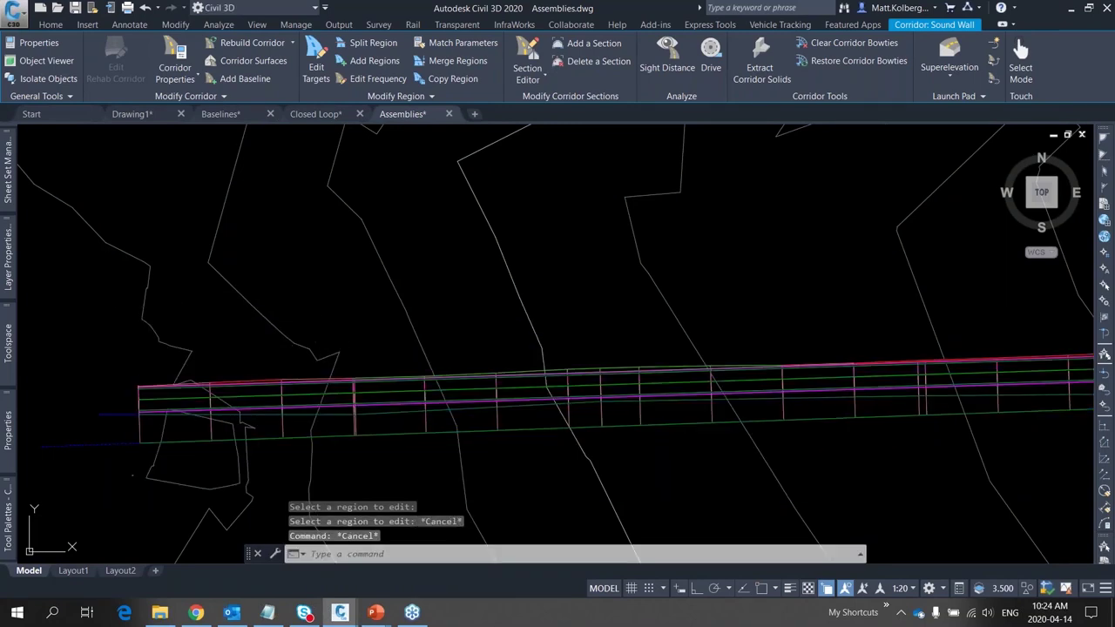
# Return to the Sound Wall assembly and review LinkSlopesBetweenPoints and MarkPoint in its construction properties
pyautogui.write('zp')
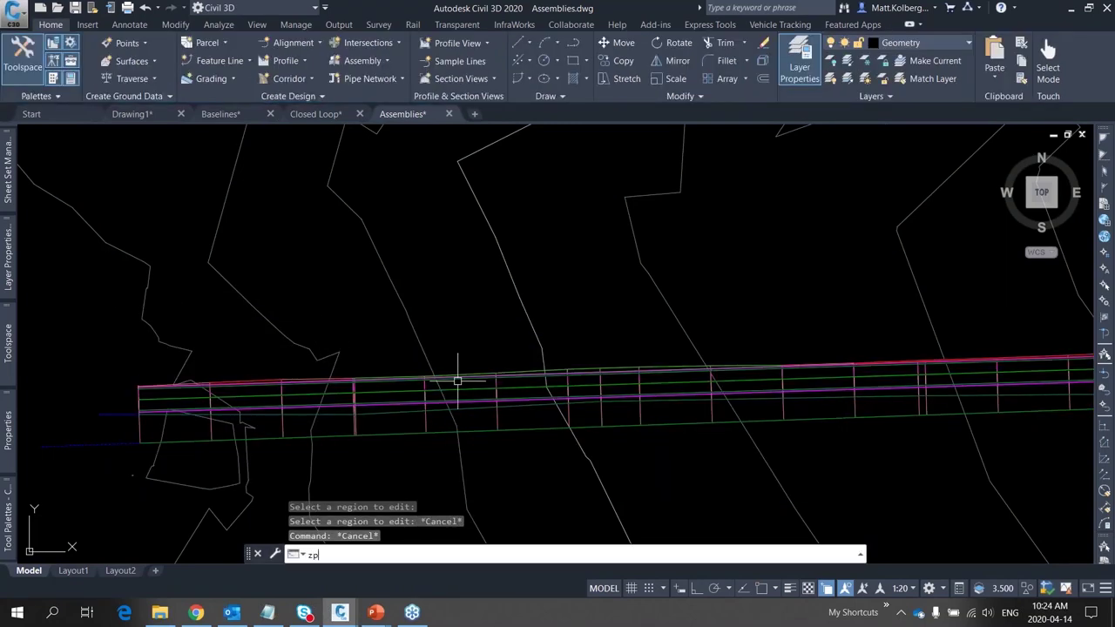
pyautogui.press('Return')
pyautogui.press('Return')
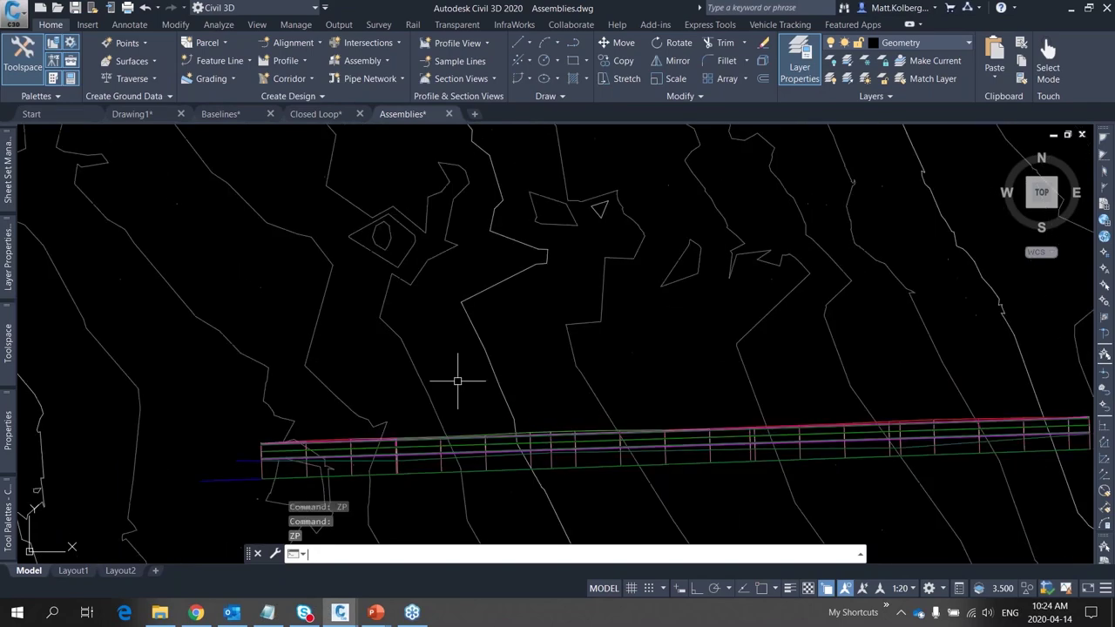
pyautogui.press('Return')
pyautogui.press('Return')
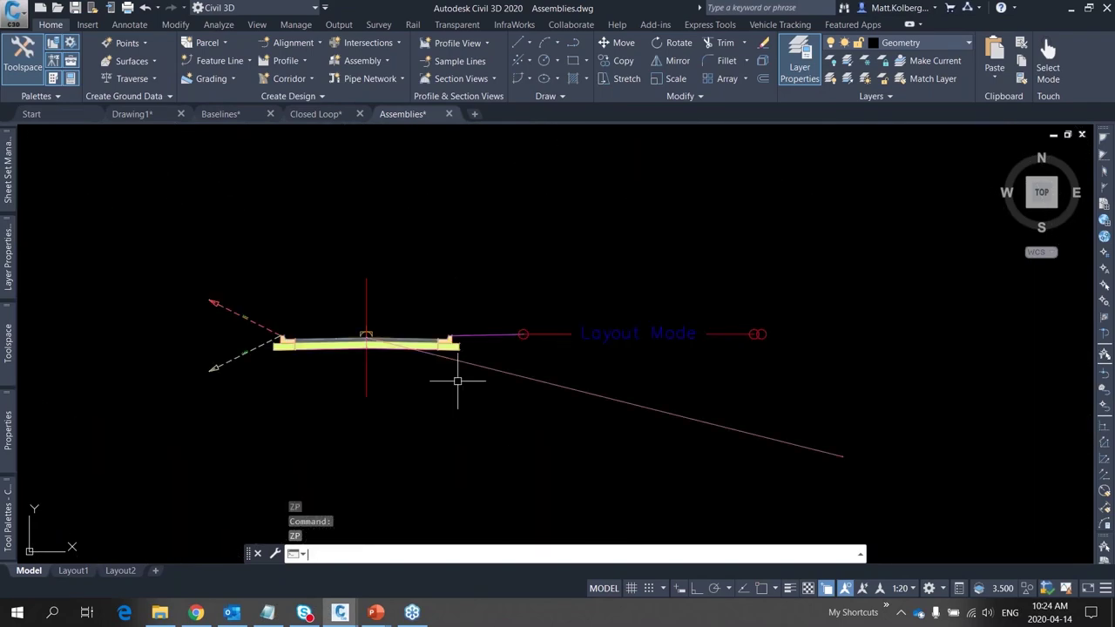
pyautogui.click(366, 305)
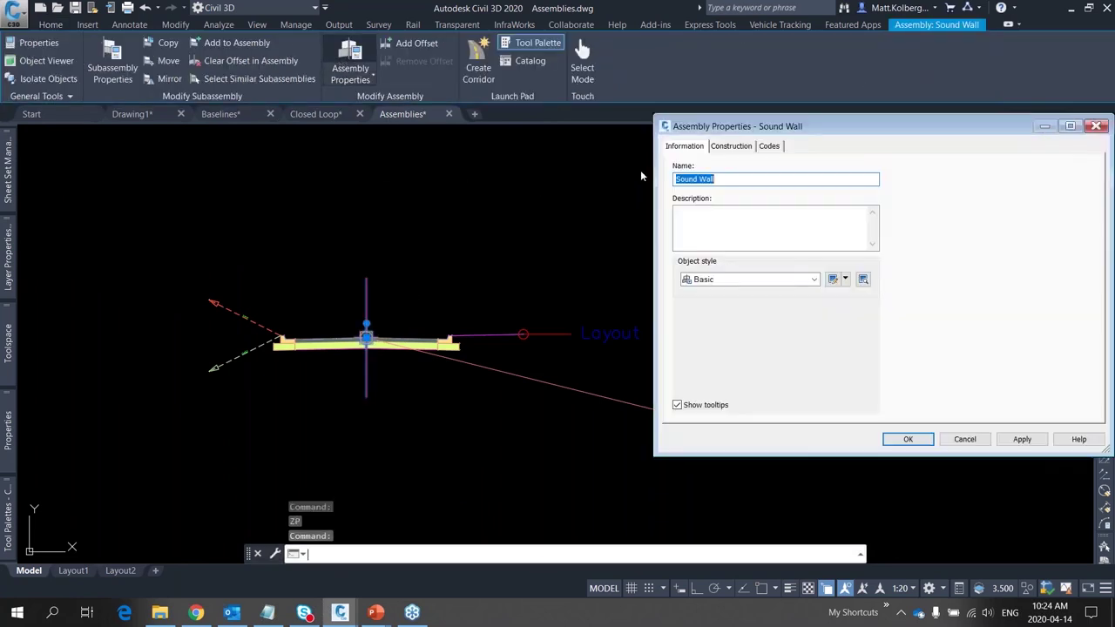
pyautogui.click(731, 147)
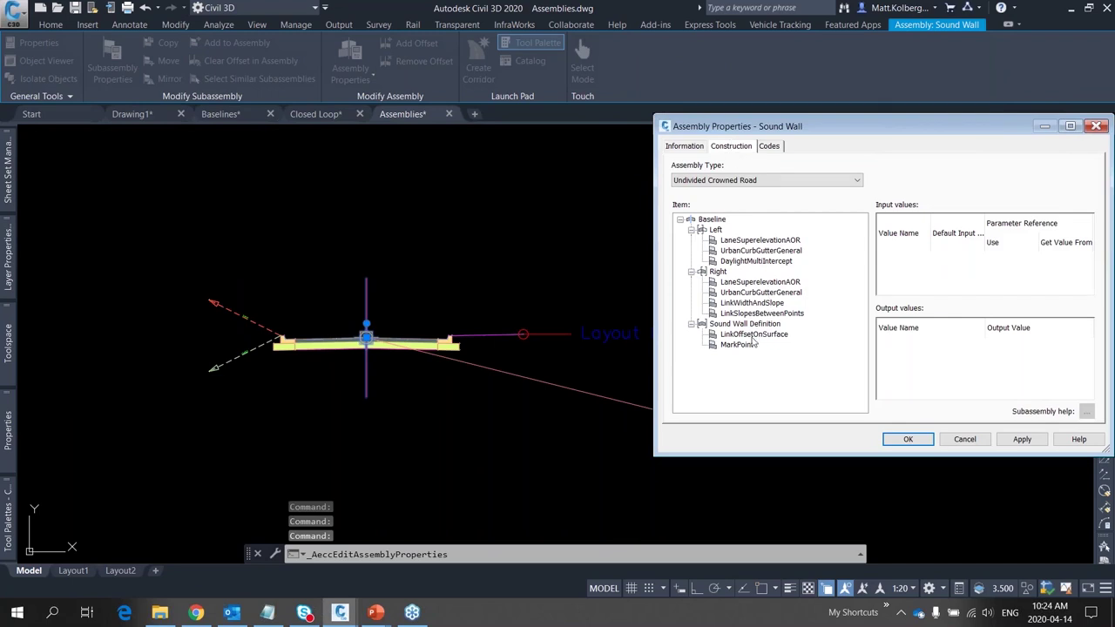
pyautogui.click(769, 316)
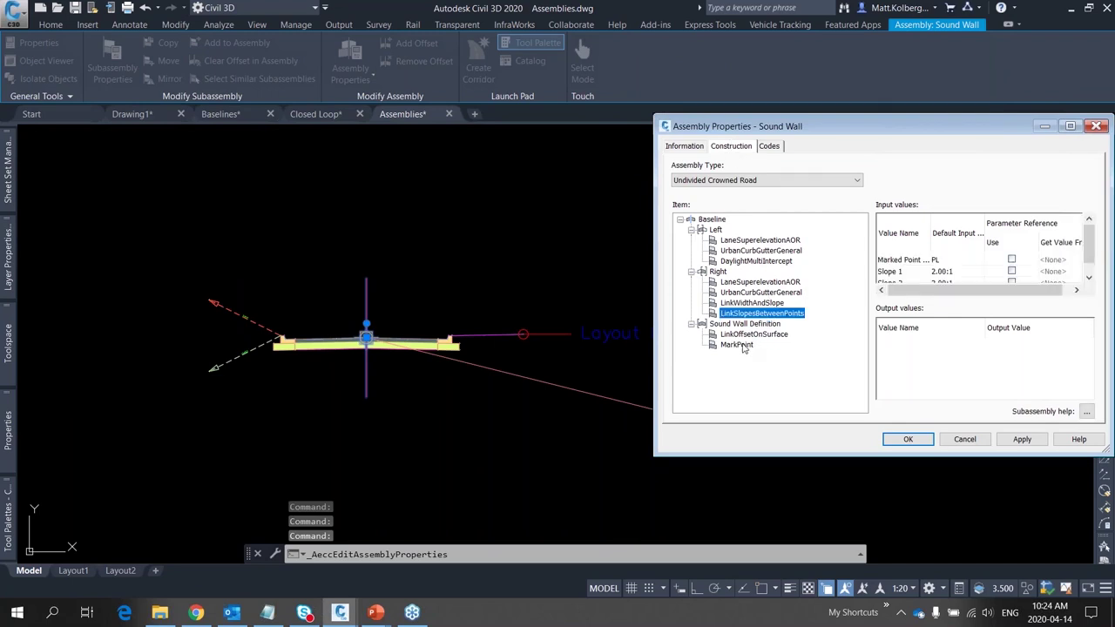
pyautogui.click(740, 346)
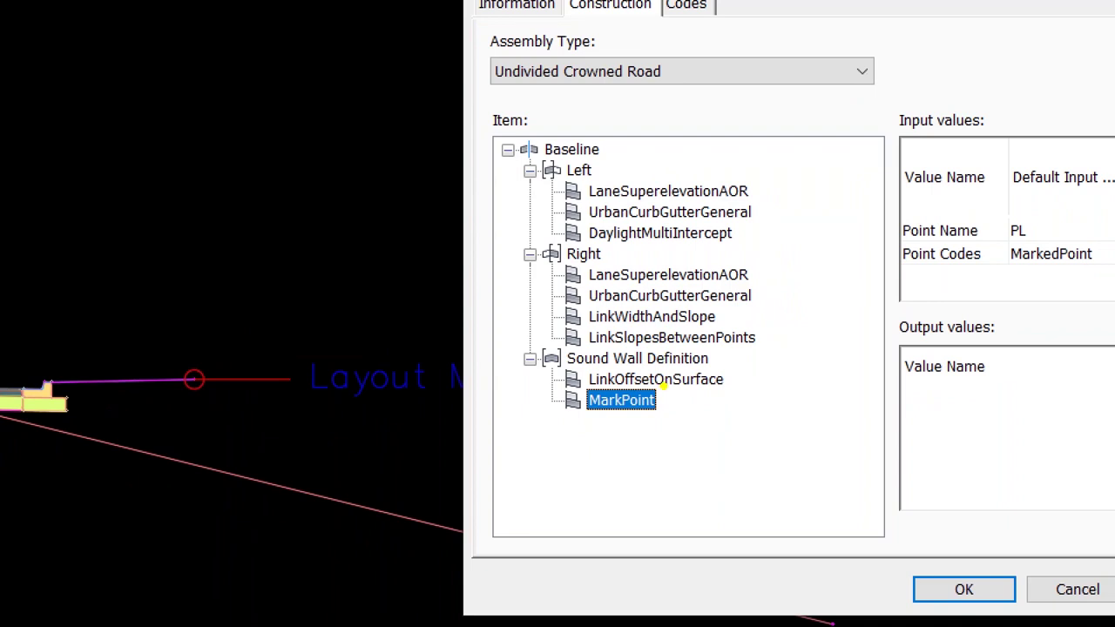
pyautogui.moveTo(661, 391)
pyautogui.mouseDown()
pyautogui.moveTo(507, 416)
pyautogui.moveTo(669, 366)
pyautogui.moveTo(636, 382)
pyautogui.mouseUp()
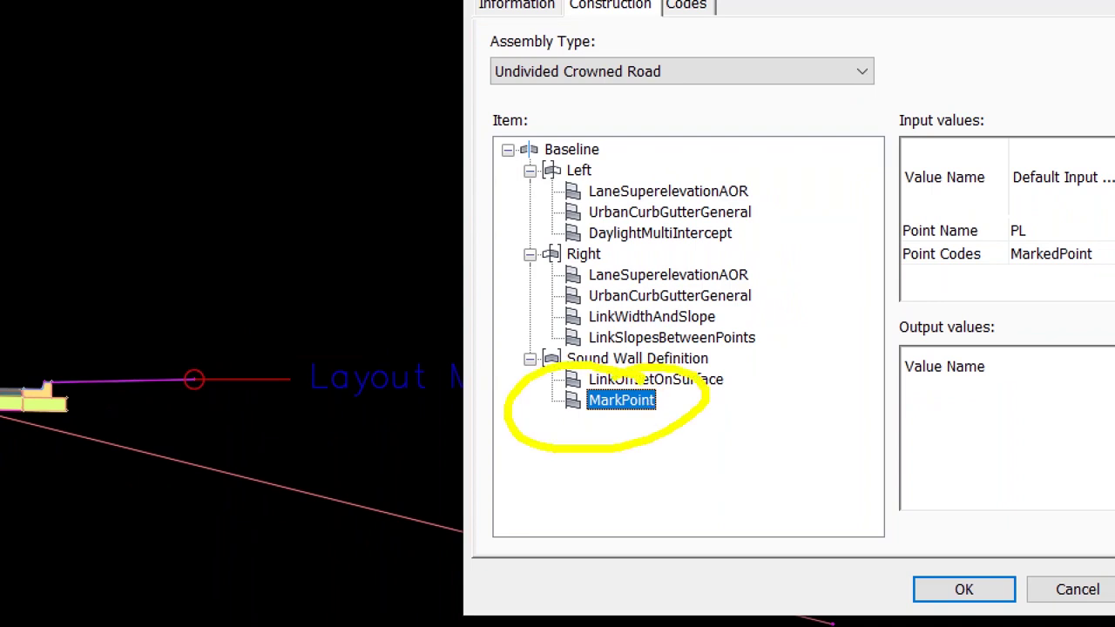
pyautogui.moveTo(722, 394)
pyautogui.mouseDown()
pyautogui.moveTo(904, 281)
pyautogui.moveTo(872, 226)
pyautogui.moveTo(753, 214)
pyautogui.mouseUp()
pyautogui.moveTo(802, 246)
pyautogui.mouseDown()
pyautogui.moveTo(744, 229)
pyautogui.moveTo(747, 186)
pyautogui.mouseUp()
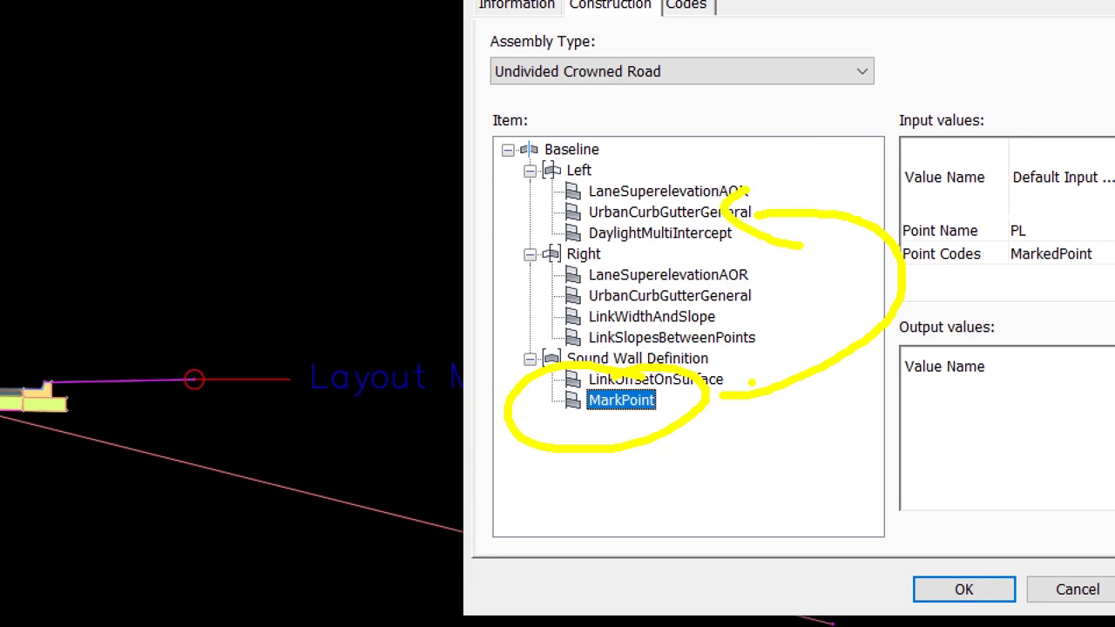
pyautogui.moveTo(761, 337); pyautogui.dragTo(780, 336)
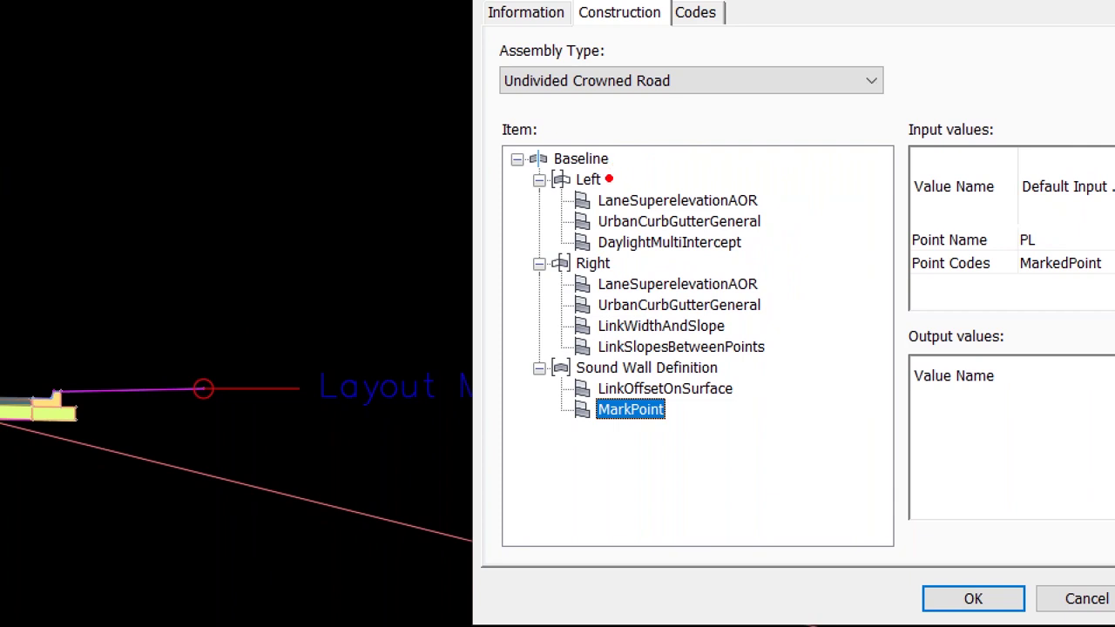
pyautogui.moveTo(609, 179); pyautogui.dragTo(669, 161)
pyautogui.moveTo(758, 201)
pyautogui.mouseDown()
pyautogui.moveTo(802, 196)
pyautogui.moveTo(801, 211)
pyautogui.mouseUp()
pyautogui.moveTo(745, 243); pyautogui.dragTo(803, 231)
pyautogui.moveTo(763, 282)
pyautogui.mouseDown()
pyautogui.moveTo(811, 271)
pyautogui.moveTo(818, 294)
pyautogui.mouseUp()
pyautogui.moveTo(748, 319)
pyautogui.mouseDown()
pyautogui.moveTo(783, 325)
pyautogui.moveTo(777, 345)
pyautogui.moveTo(850, 342)
pyautogui.mouseUp()
pyautogui.moveTo(679, 322)
pyautogui.mouseDown()
pyautogui.moveTo(604, 327)
pyautogui.moveTo(801, 353)
pyautogui.moveTo(662, 332)
pyautogui.mouseUp()
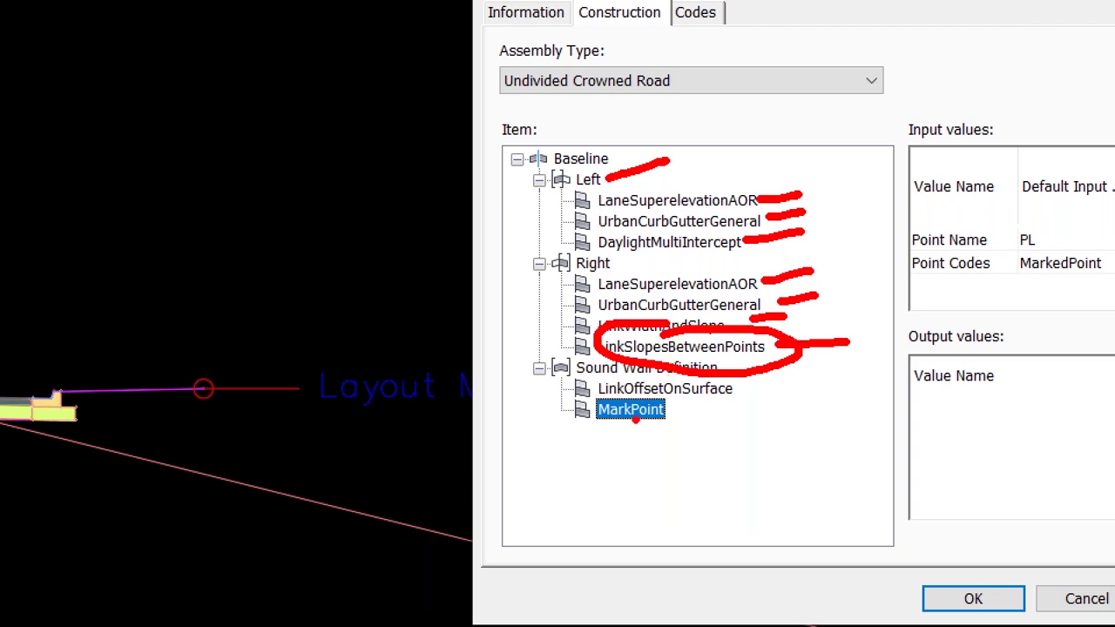
pyautogui.press('Escape')
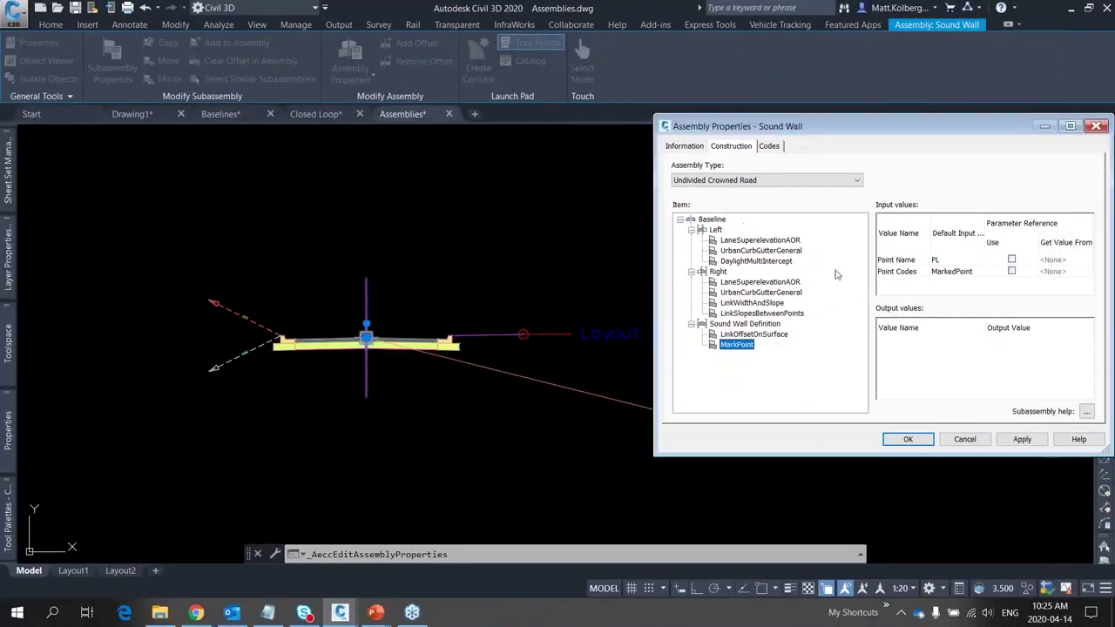
# Move the Sound Wall Definition group above the Right group in the assembly's construction, accept the change and clear the selection
pyautogui.click(734, 324)
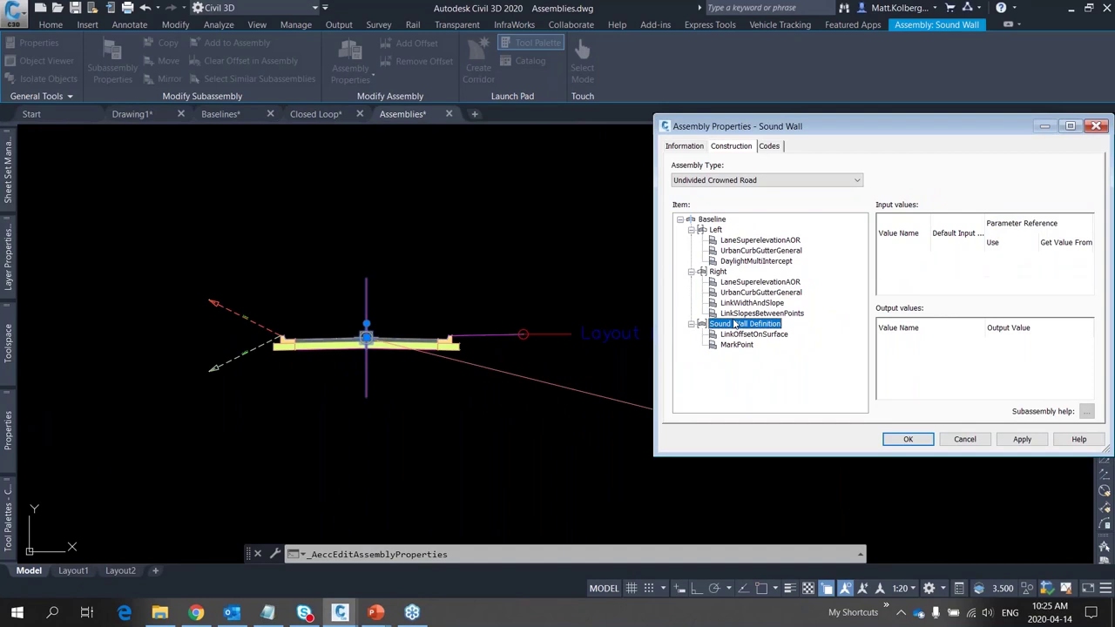
pyautogui.rightClick(734, 324)
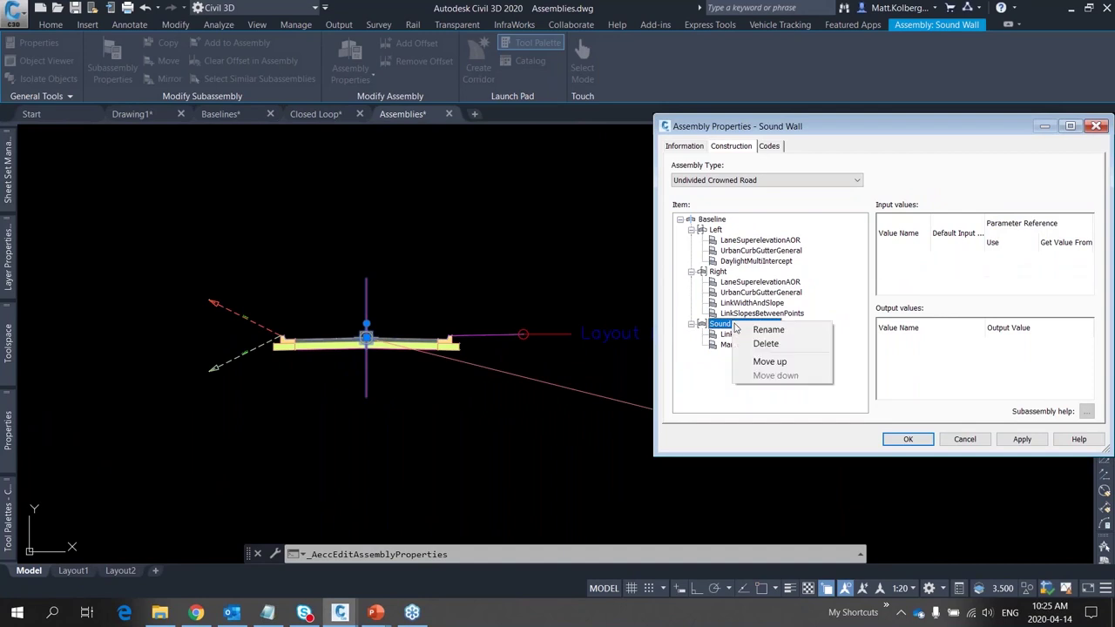
pyautogui.click(804, 360)
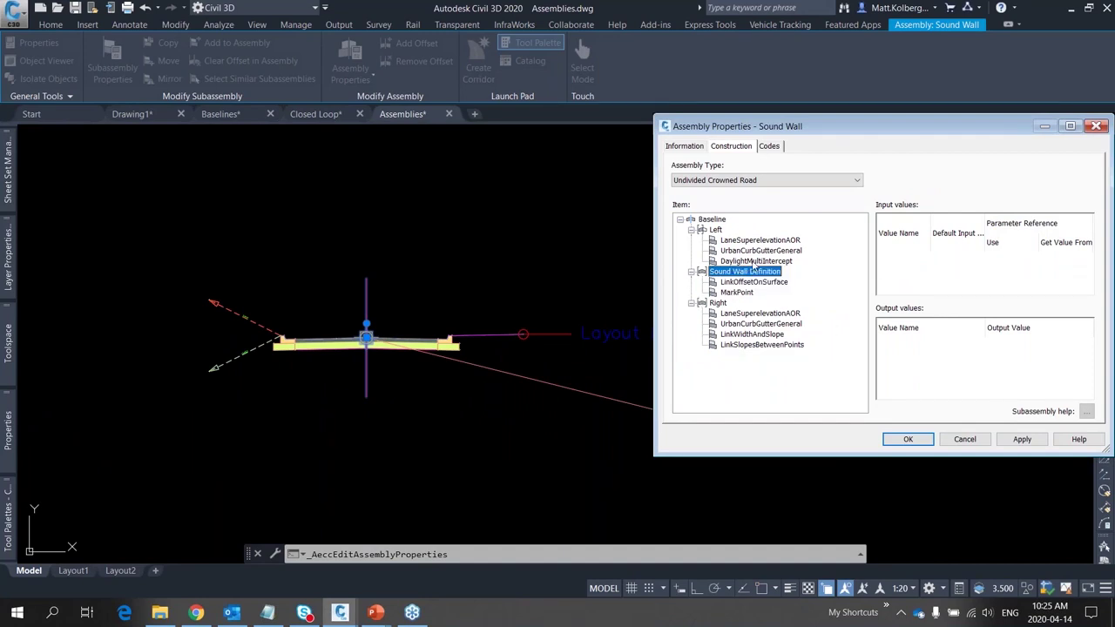
pyautogui.click(762, 346)
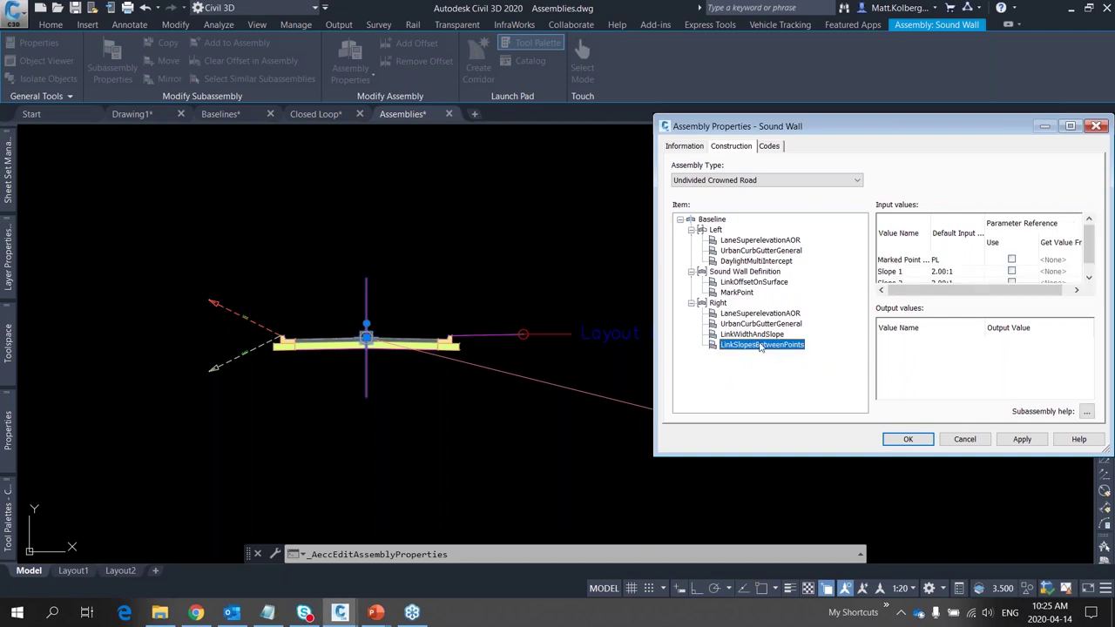
pyautogui.click(734, 293)
pyautogui.click(760, 345)
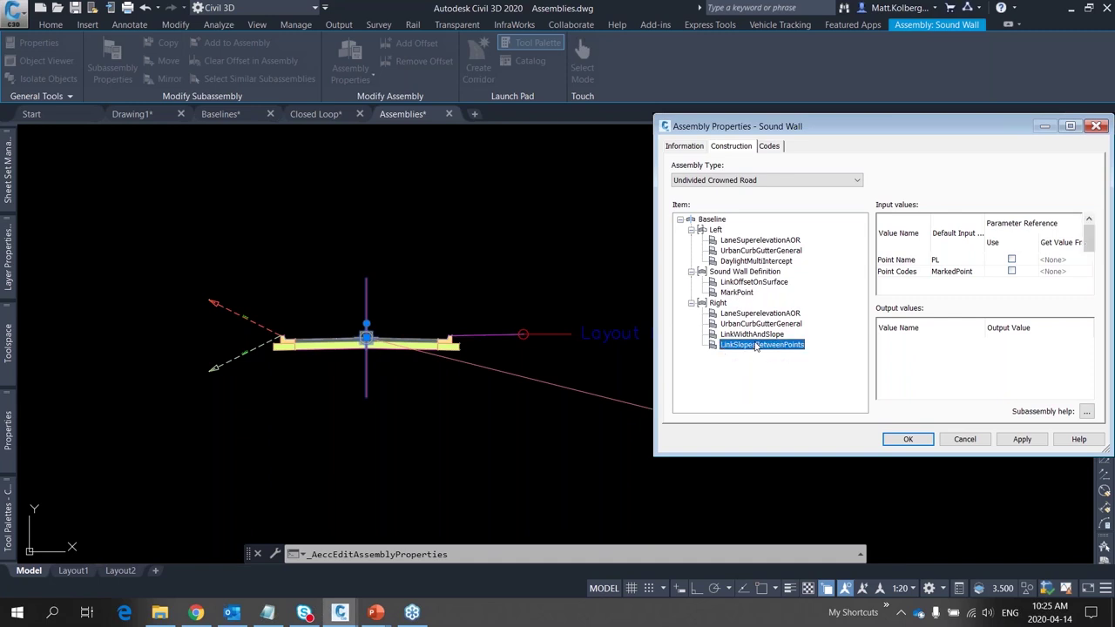
pyautogui.click(908, 439)
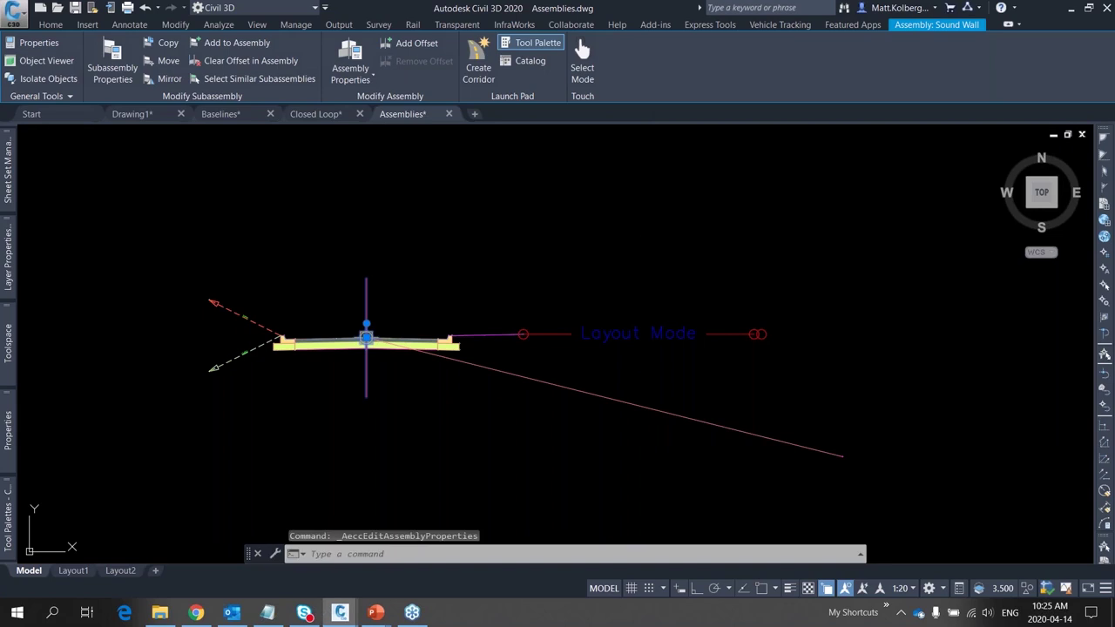
pyautogui.press('Escape')
pyautogui.press('Escape')
# Rebuild the Sound Wall corridor with the reordered assembly and clear the selection
pyautogui.scroll(-5, 716, 223)
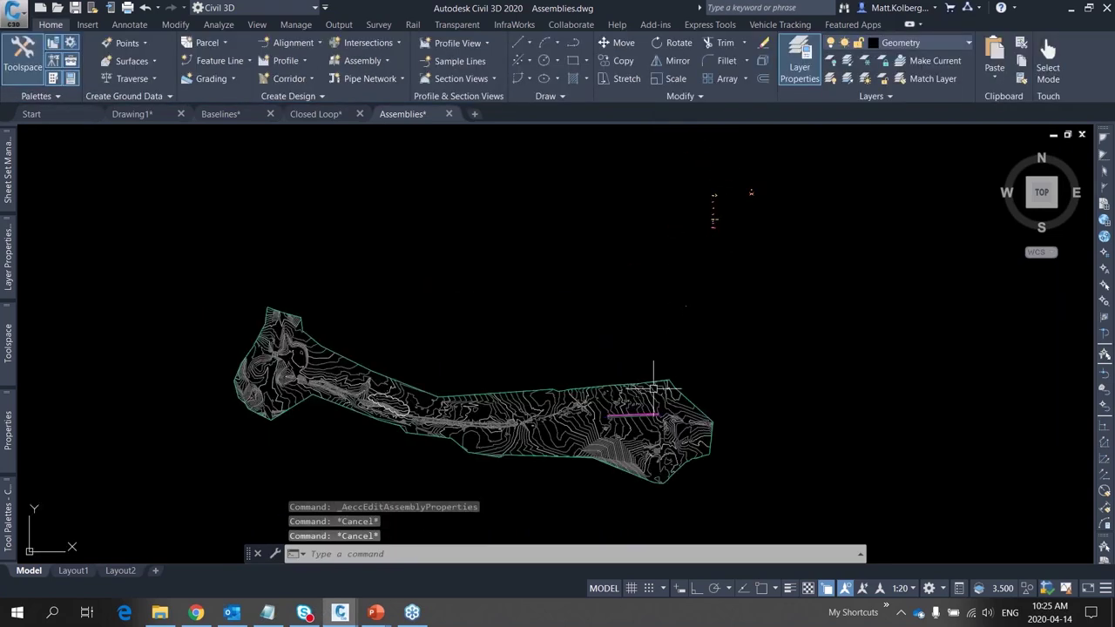
pyautogui.scroll(5, 629, 424)
pyautogui.scroll(5, 629, 424)
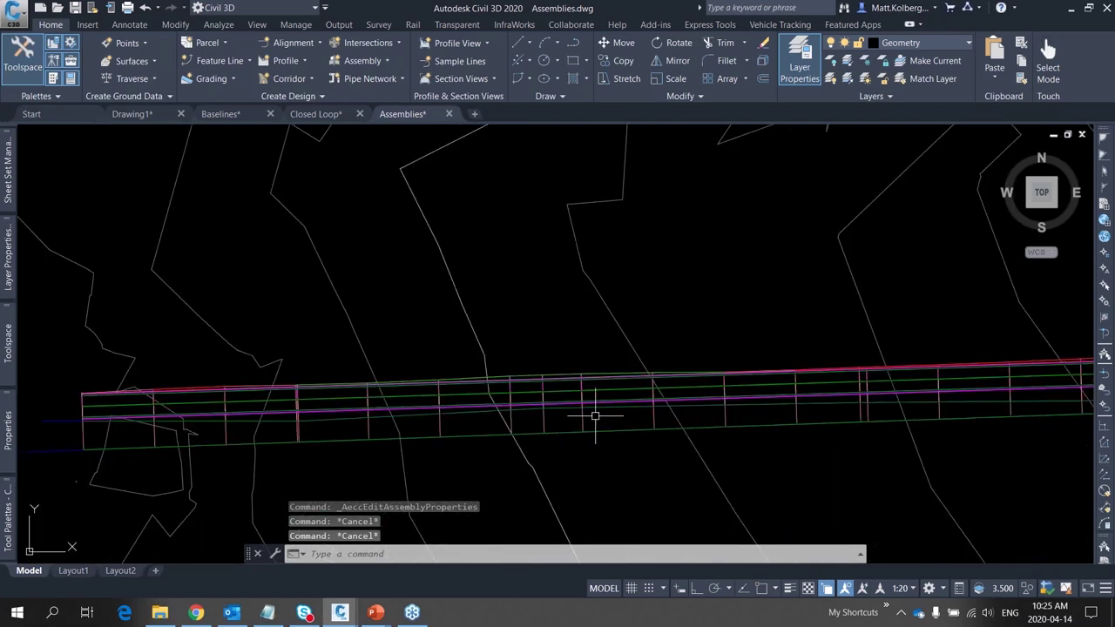
pyautogui.click(583, 419)
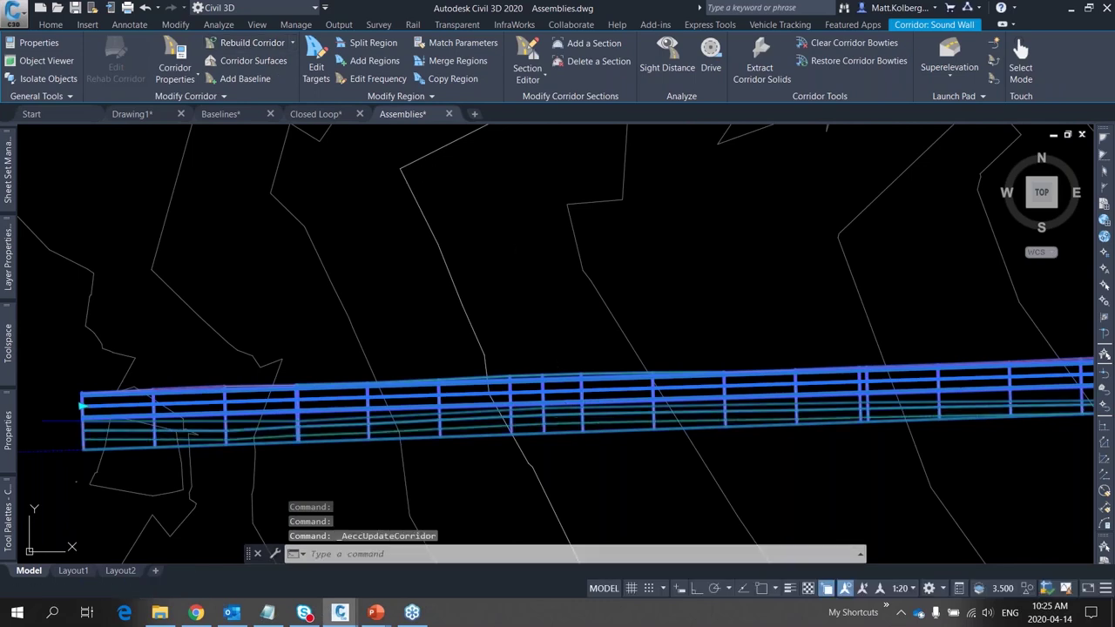
pyautogui.press('Escape')
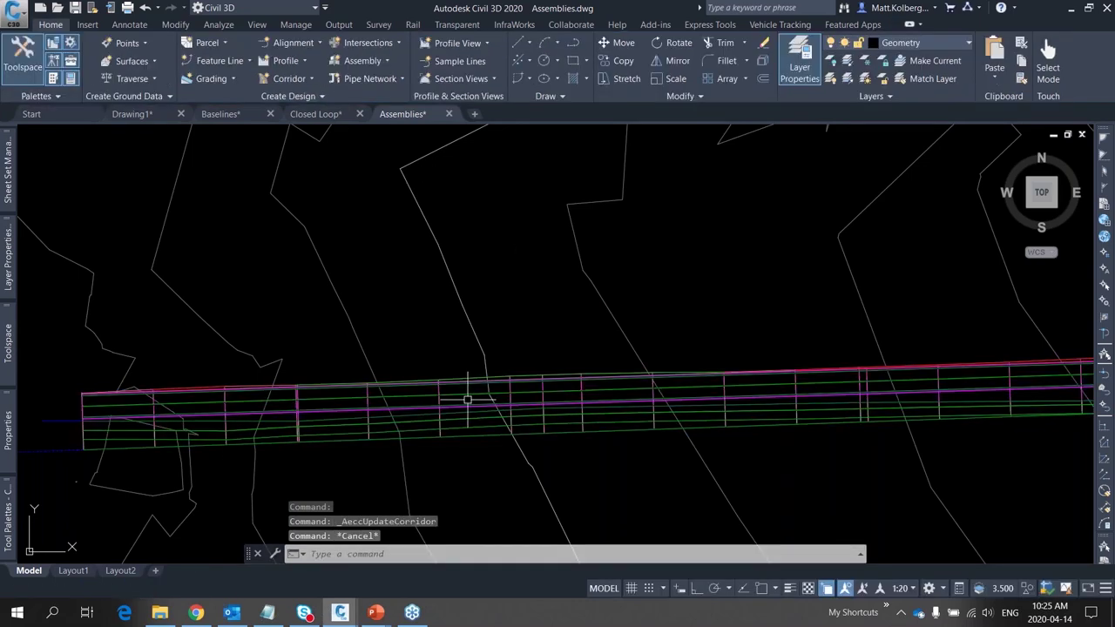
# Open the Sound Wall corridor in the Section Editor and examine the sloped links beyond the right curb
pyautogui.scroll(5, 441, 396)
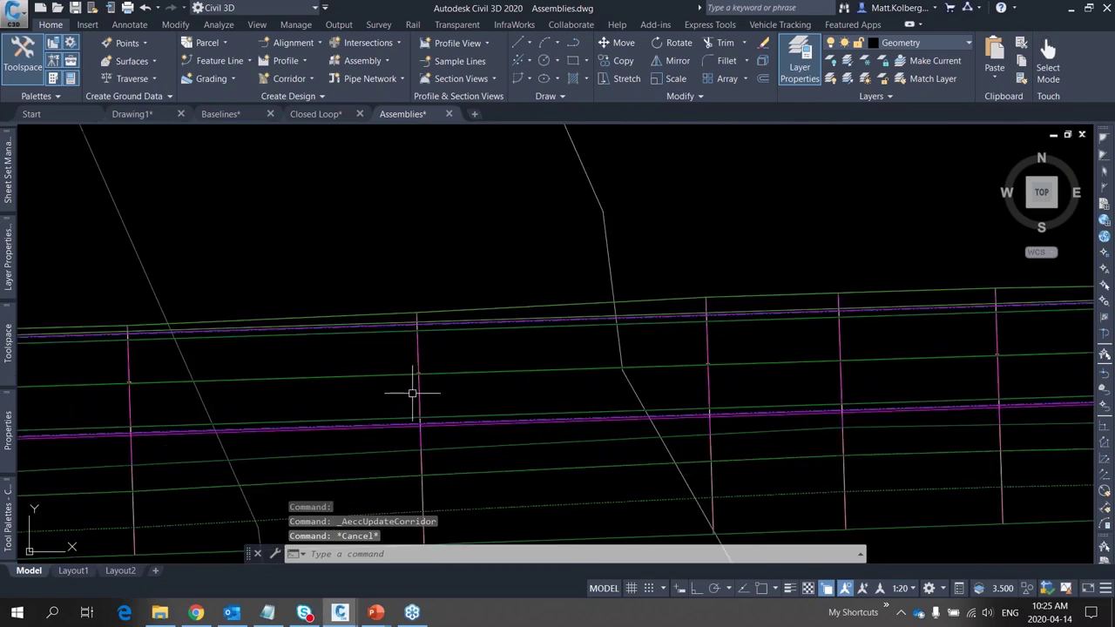
pyautogui.click(420, 389)
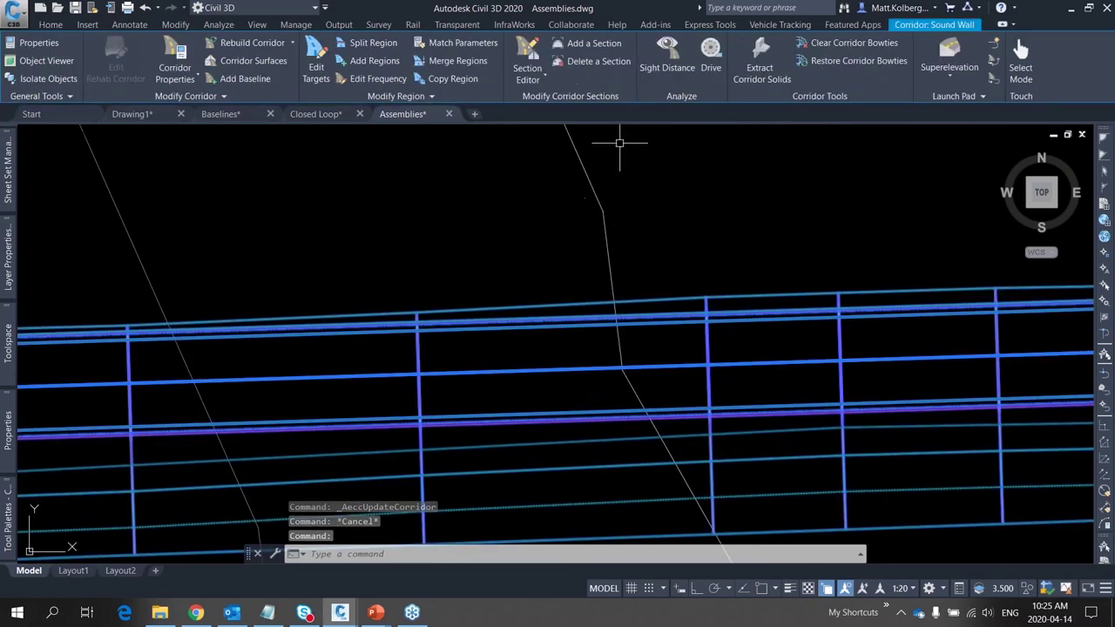
pyautogui.click(534, 68)
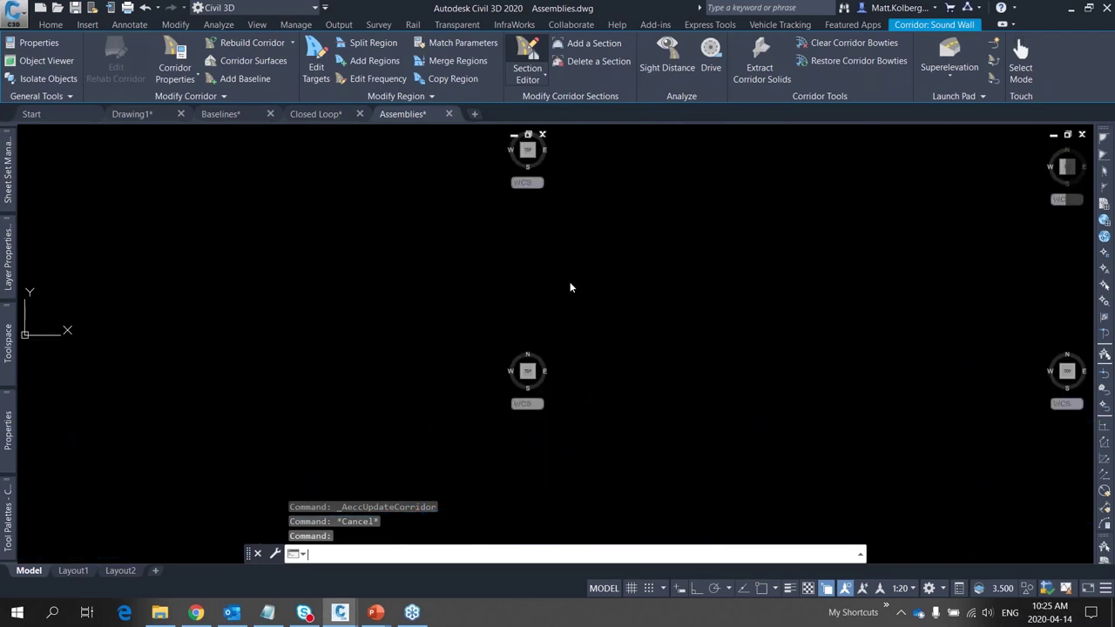
pyautogui.click(340, 428)
pyautogui.press('Escape')
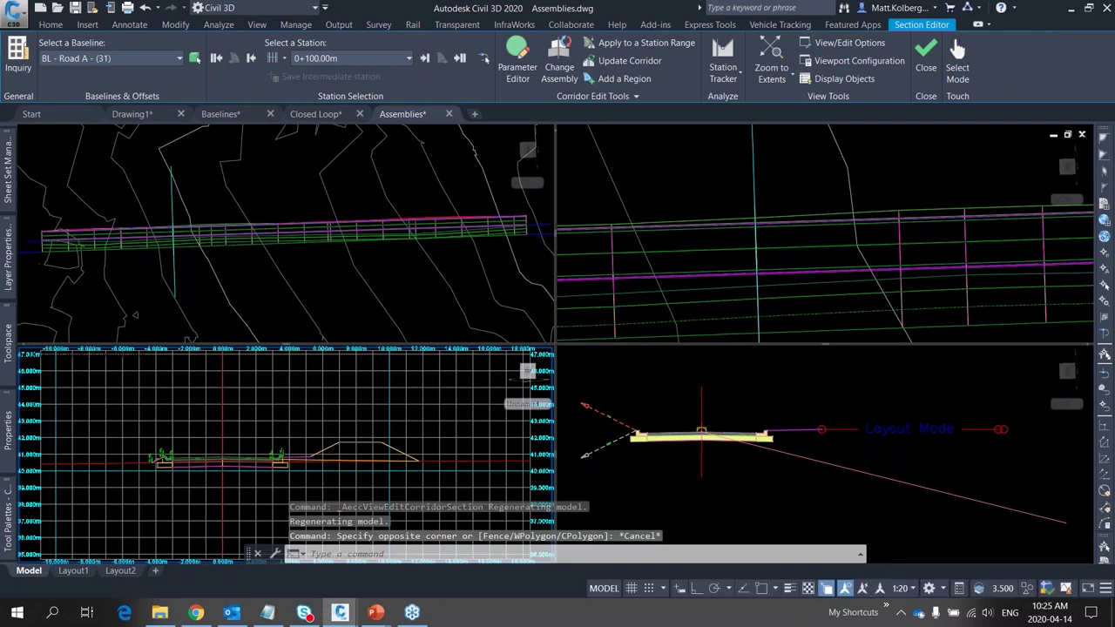
pyautogui.scroll(3, 333, 461)
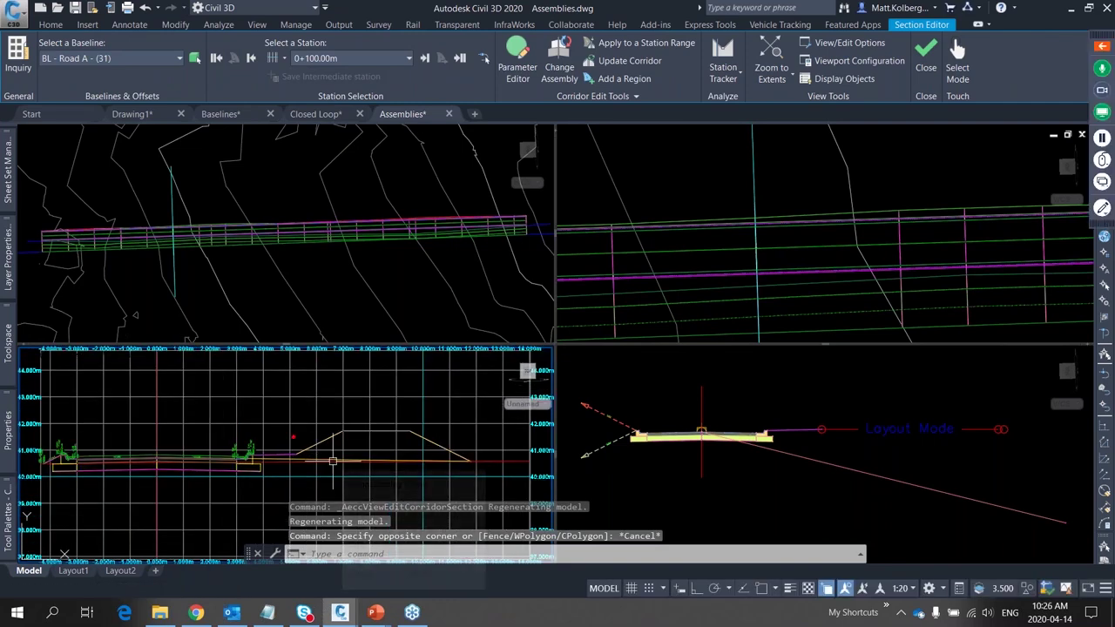
pyautogui.moveTo(294, 435); pyautogui.dragTo(307, 438)
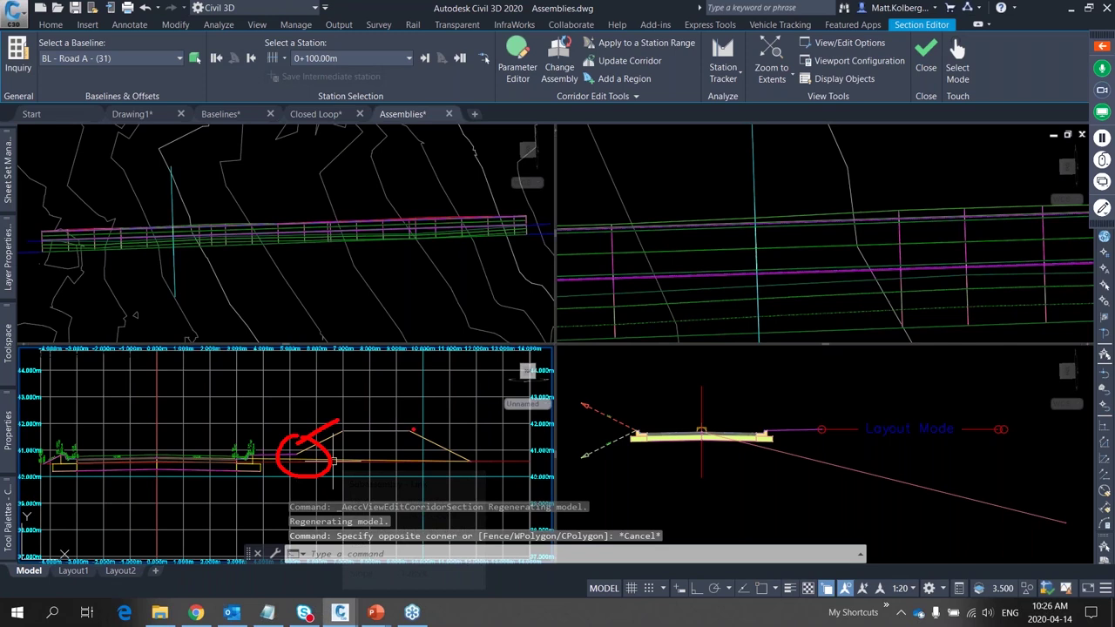
pyautogui.moveTo(462, 448)
pyautogui.mouseDown()
pyautogui.moveTo(485, 467)
pyautogui.moveTo(480, 442)
pyautogui.moveTo(434, 418)
pyautogui.moveTo(440, 427)
pyautogui.moveTo(456, 414)
pyautogui.mouseUp()
pyautogui.moveTo(355, 437); pyautogui.dragTo(414, 437)
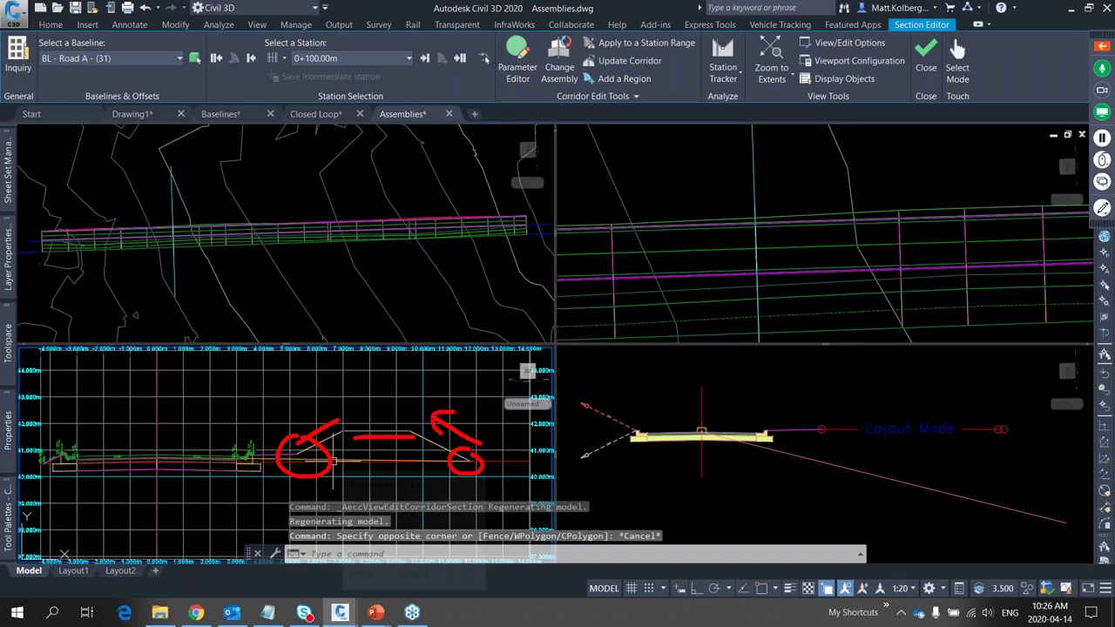
pyautogui.moveTo(331, 471)
pyautogui.mouseDown()
pyautogui.moveTo(350, 491)
pyautogui.moveTo(394, 495)
pyautogui.moveTo(475, 456)
pyautogui.mouseUp()
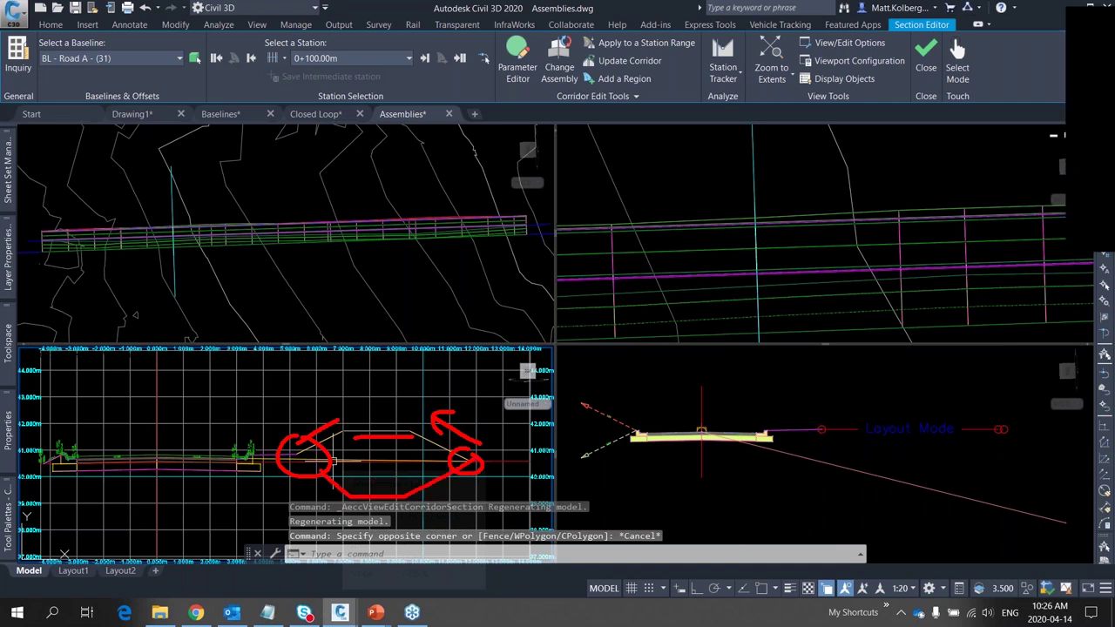
# Close the Section Editor and switch to the running PowerPoint slide show at the Assemblies slide
pyautogui.press('Escape')
pyautogui.click(927, 63)
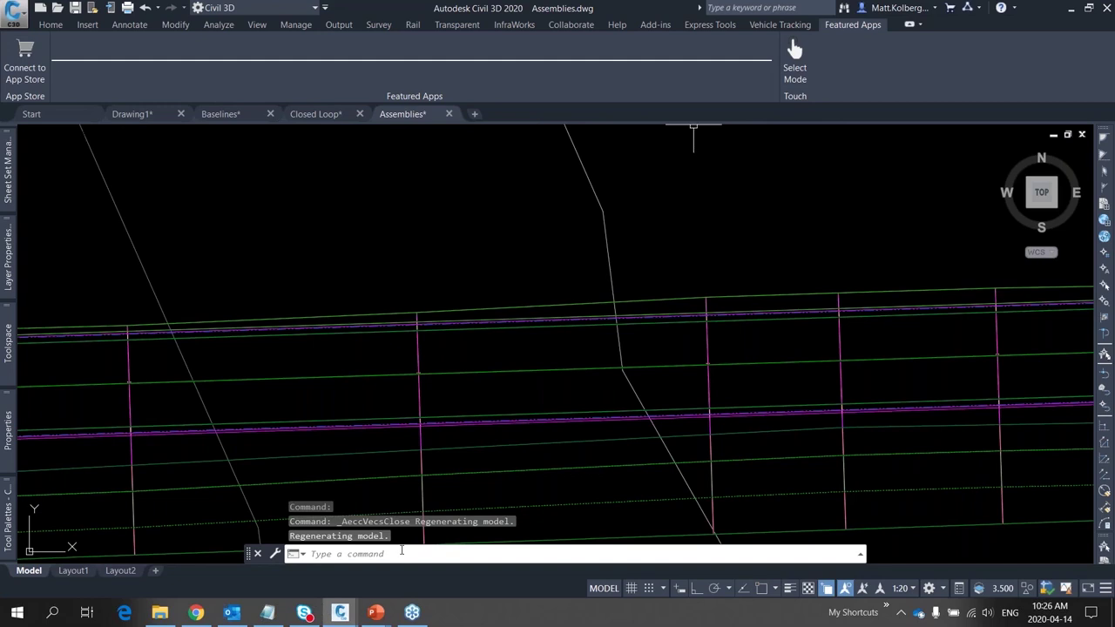
pyautogui.click(377, 615)
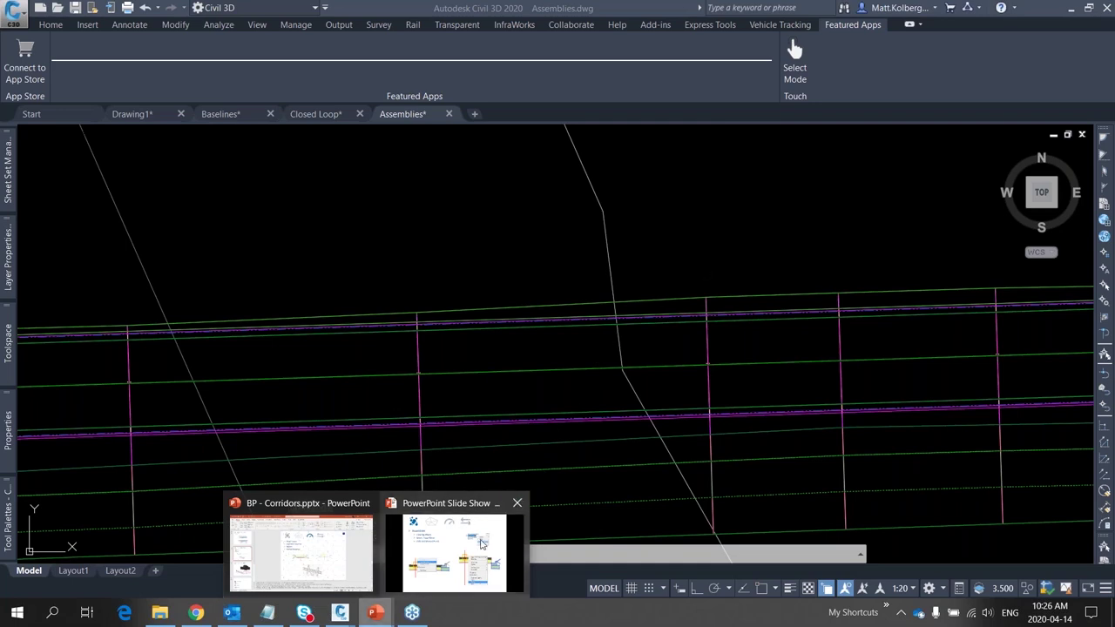
pyautogui.click(485, 544)
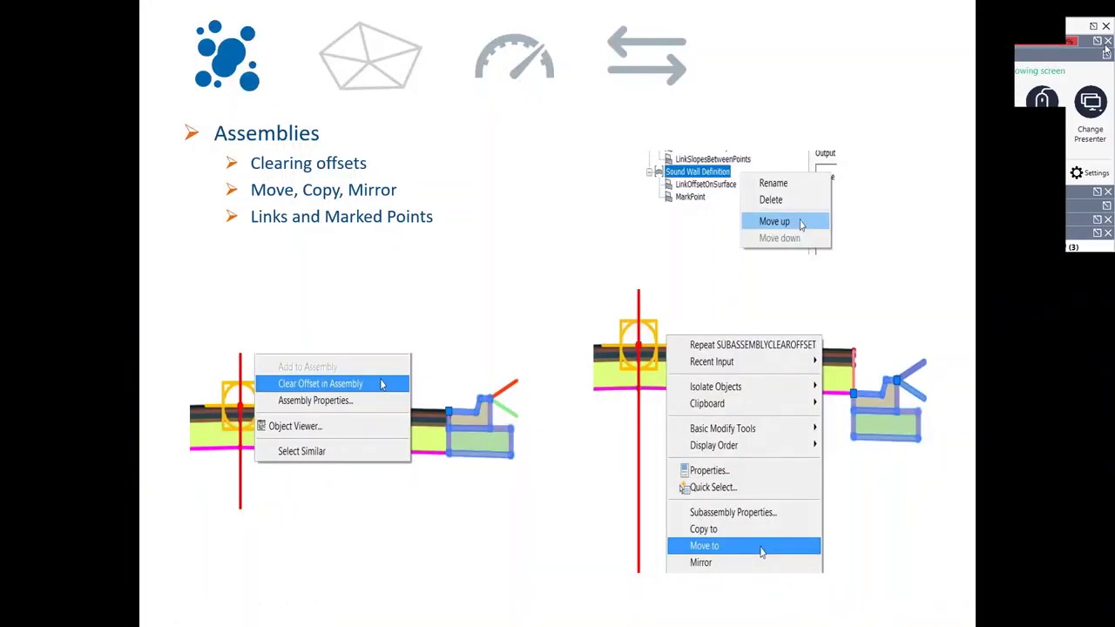
pyautogui.click(1071, 41)
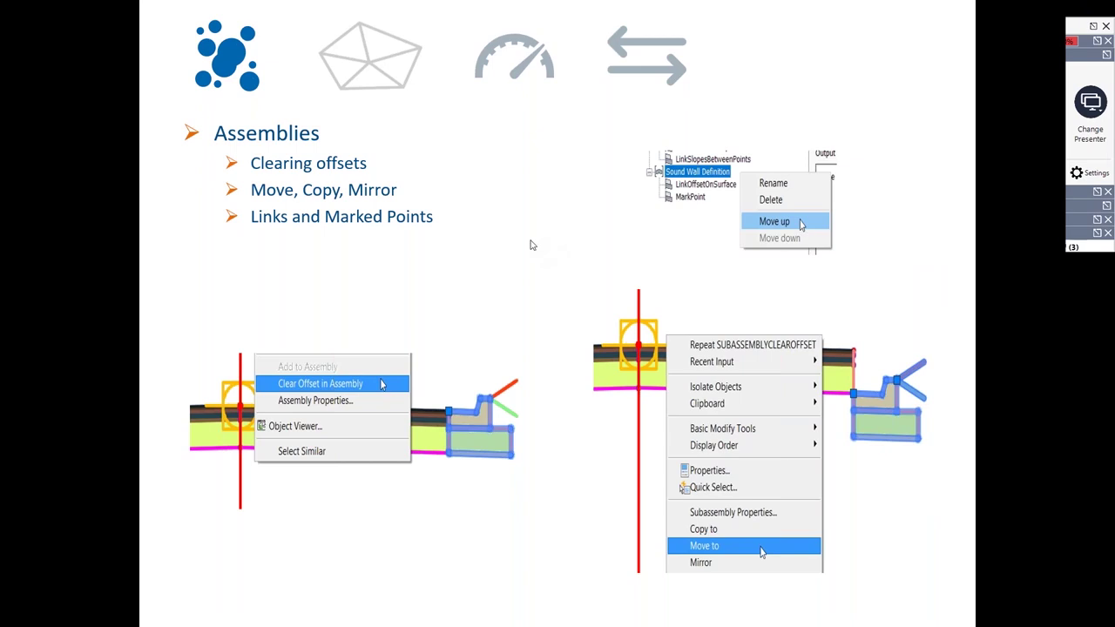
# Return to Civil 3D and start the Copy to command on the curb and gutter subassembly of the Curb Return Fillets assembly
pyautogui.hotkey('alt', 'Tab')
pyautogui.press('Escape')
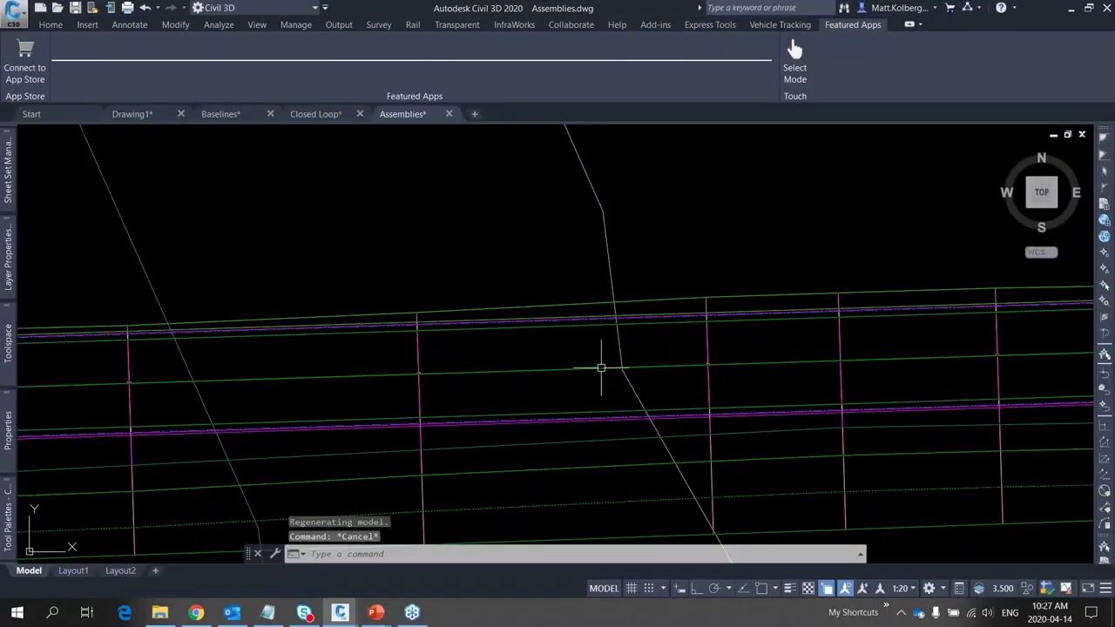
pyautogui.scroll(-10, 615, 411)
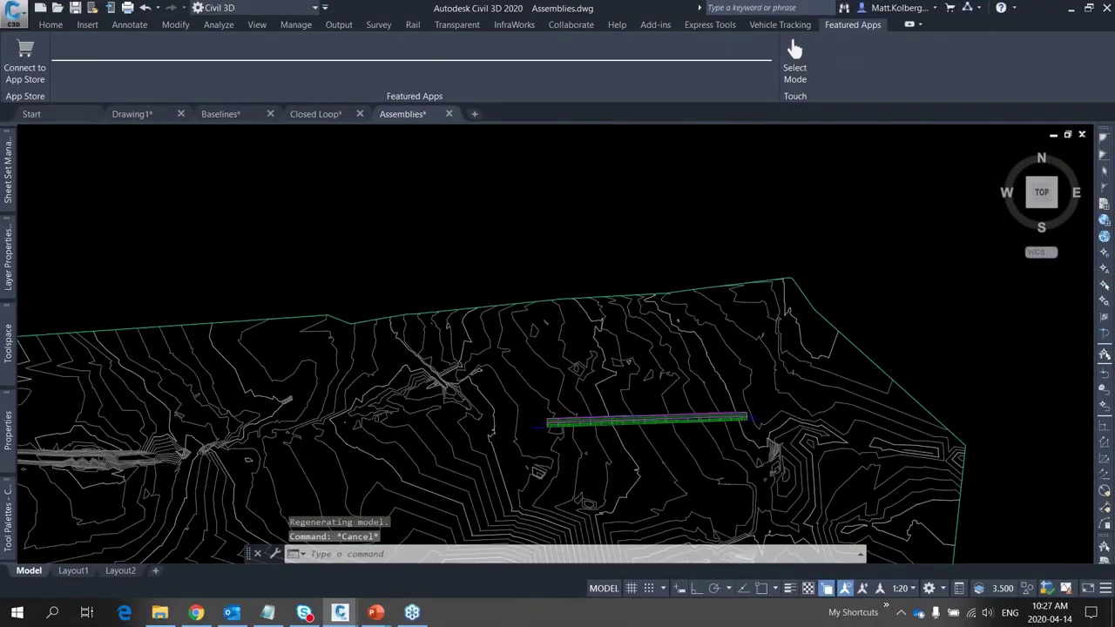
pyautogui.scroll(8, 750, 234)
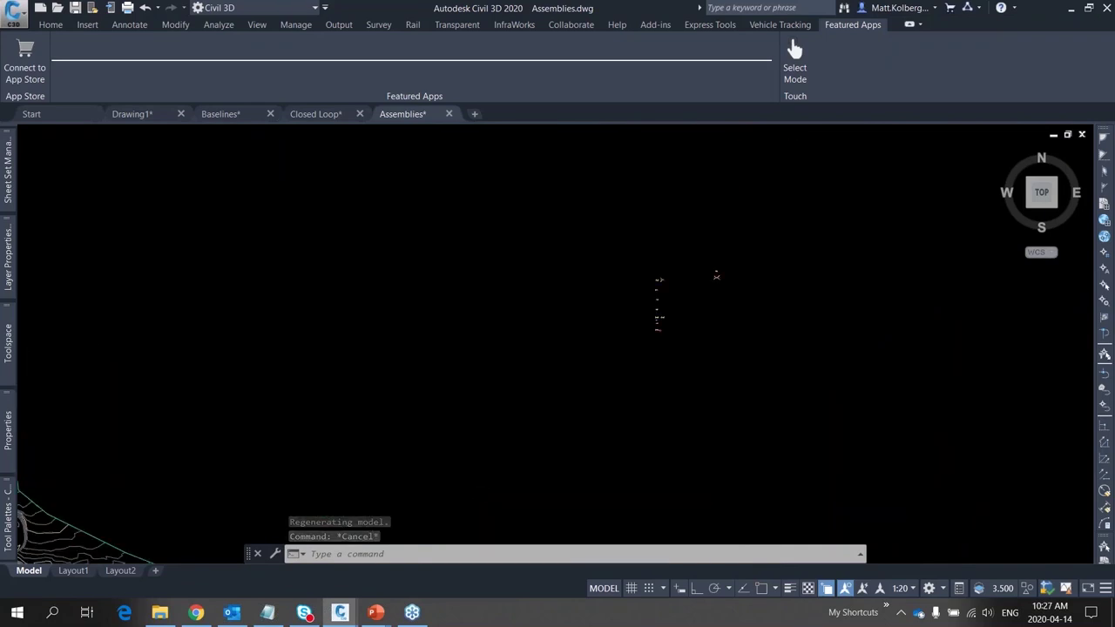
pyautogui.scroll(2, 639, 269)
pyautogui.scroll(3, 624, 262)
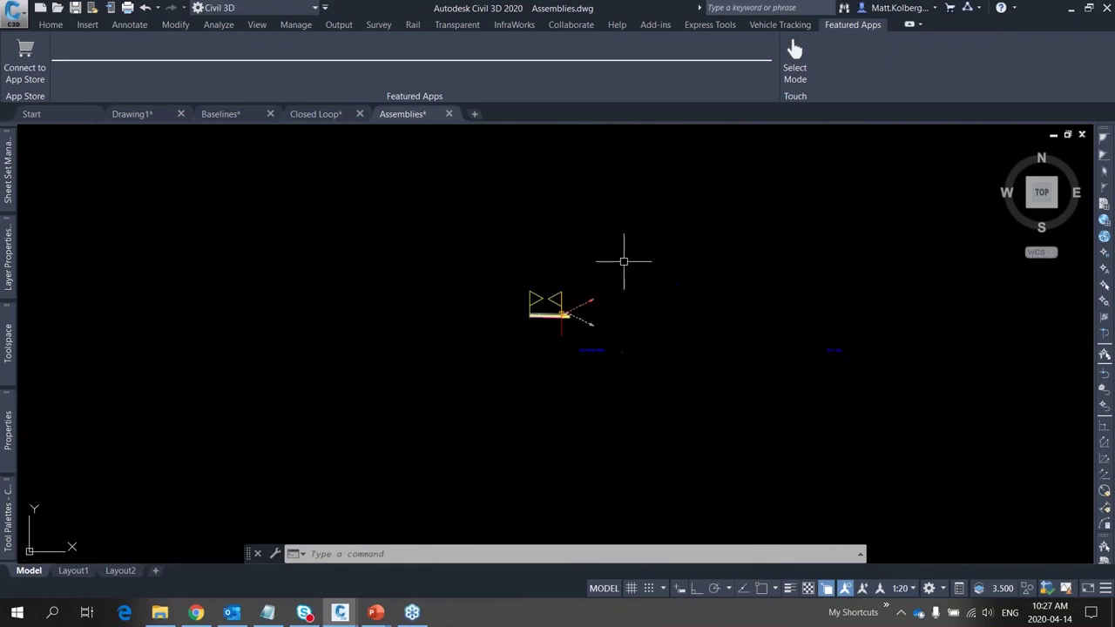
pyautogui.scroll(8, 557, 306)
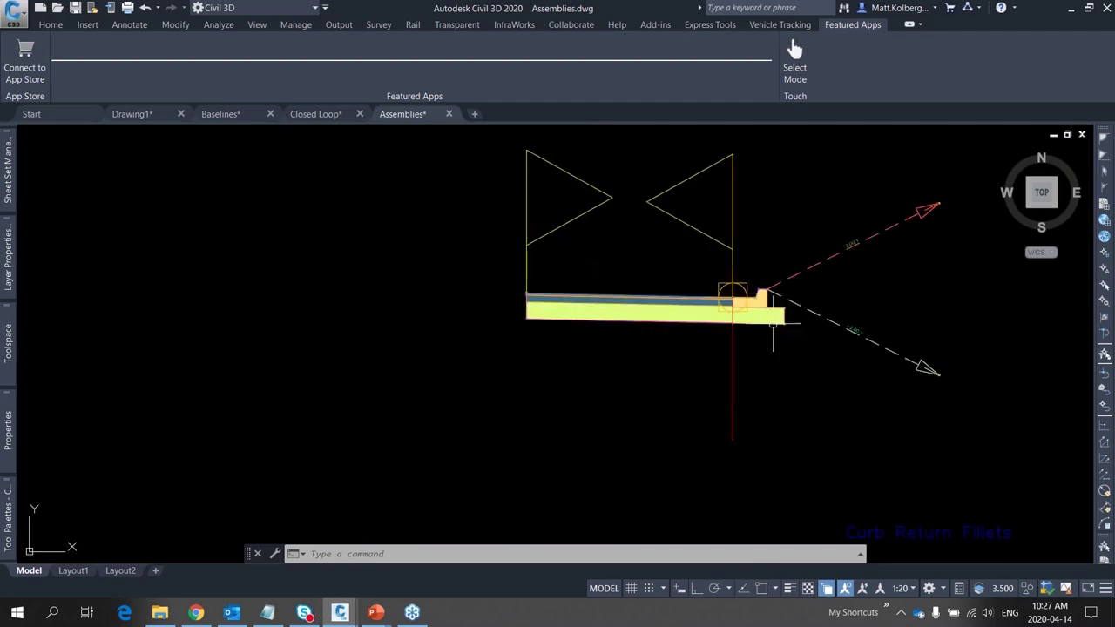
pyautogui.click(778, 295)
pyautogui.rightClick(781, 288)
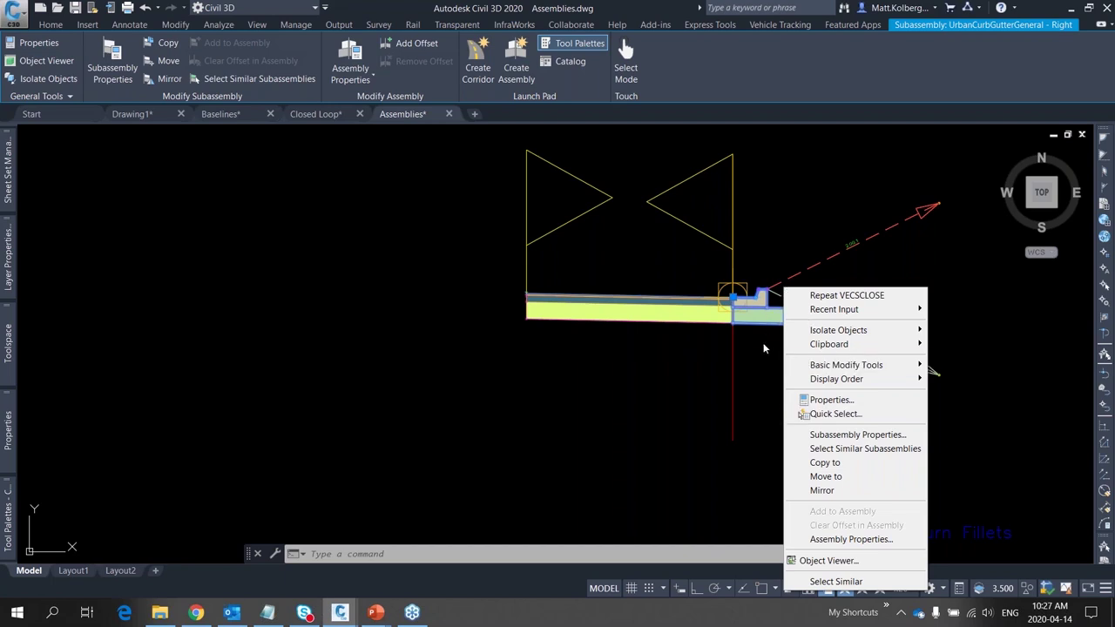
pyautogui.click(868, 468)
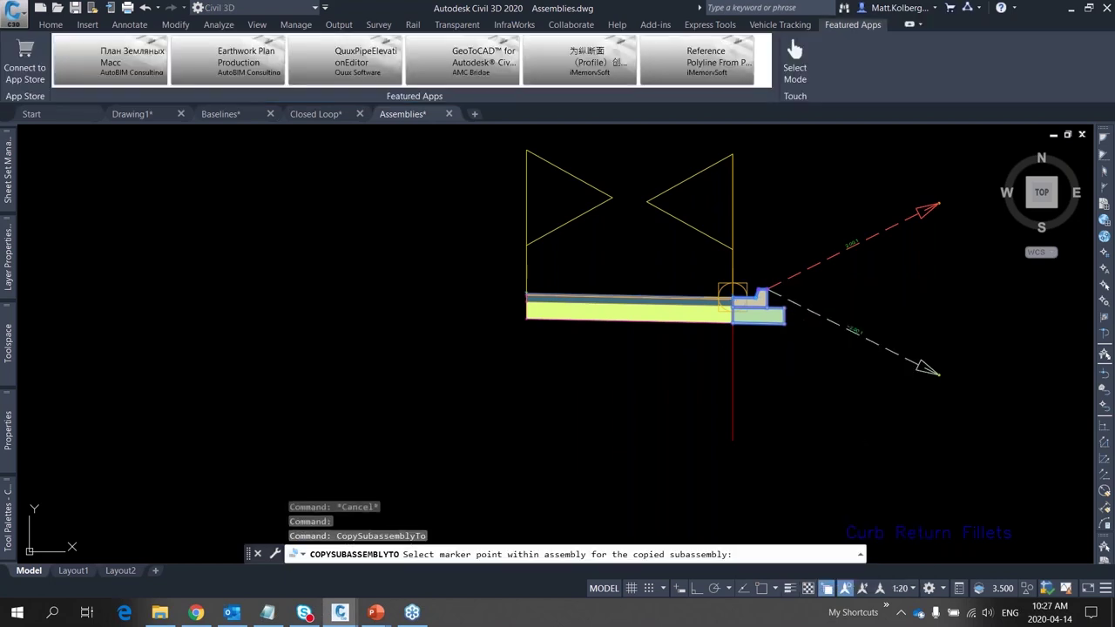
# Copy the curb-and-gutter subassembly to the bottom marker point at the lane's far end, accepting the copy to the opposite side
pyautogui.scroll(10, 477, 319)
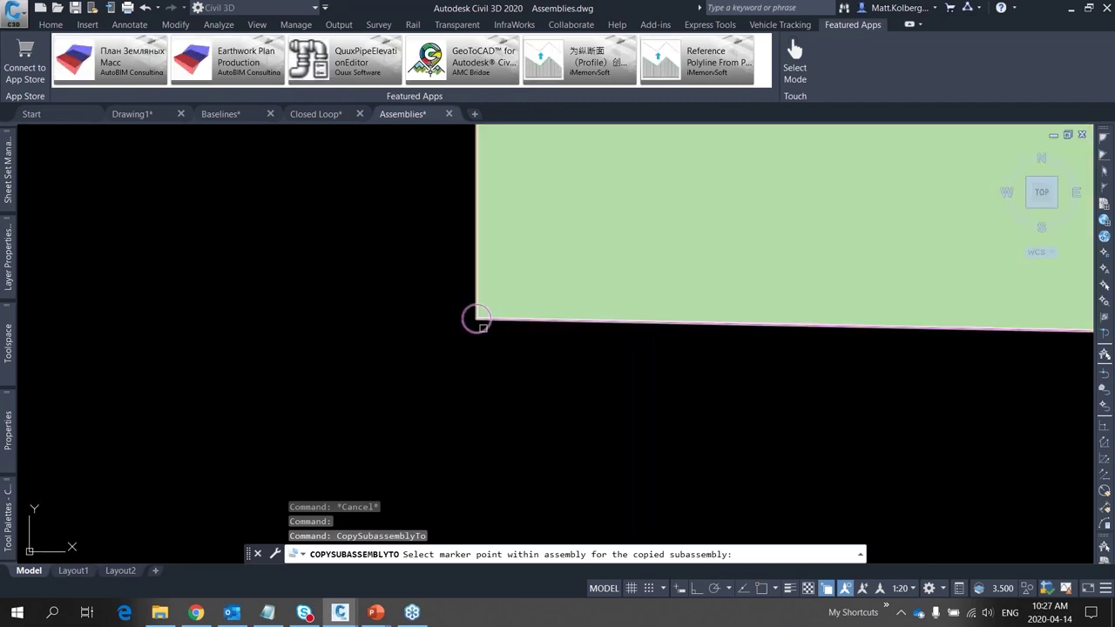
pyautogui.click(477, 318)
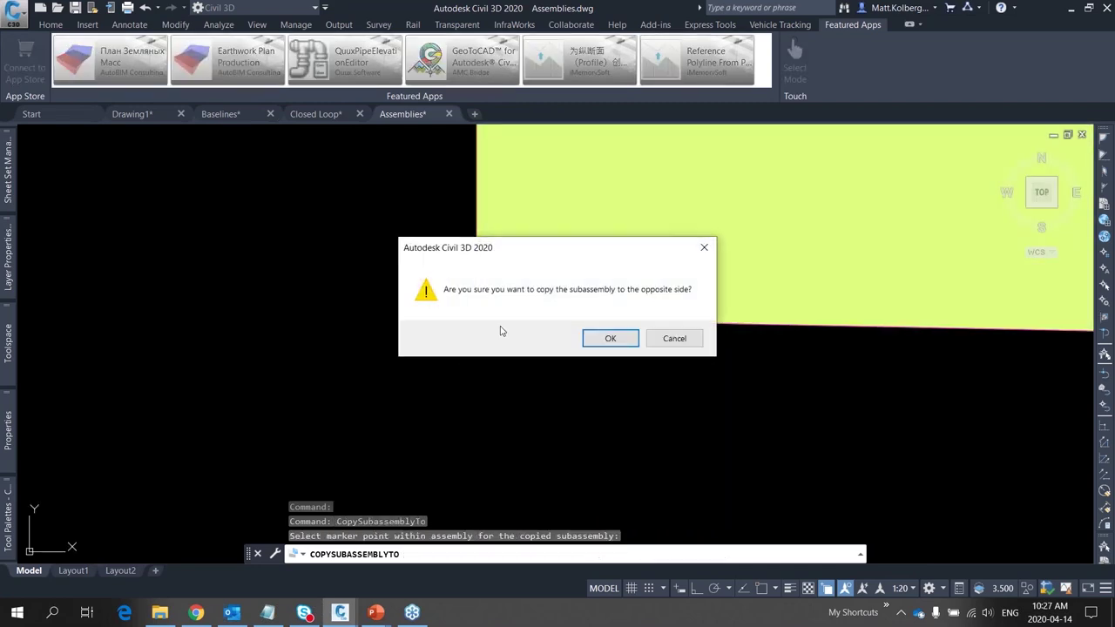
pyautogui.click(610, 339)
pyautogui.scroll(-5, 431, 322)
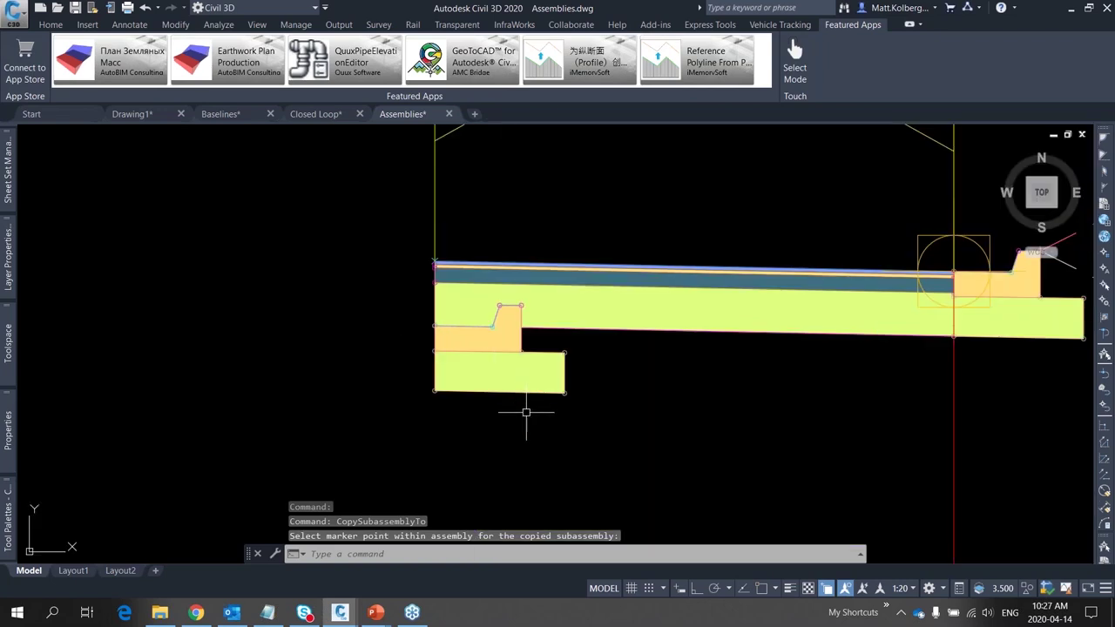
pyautogui.press('Escape')
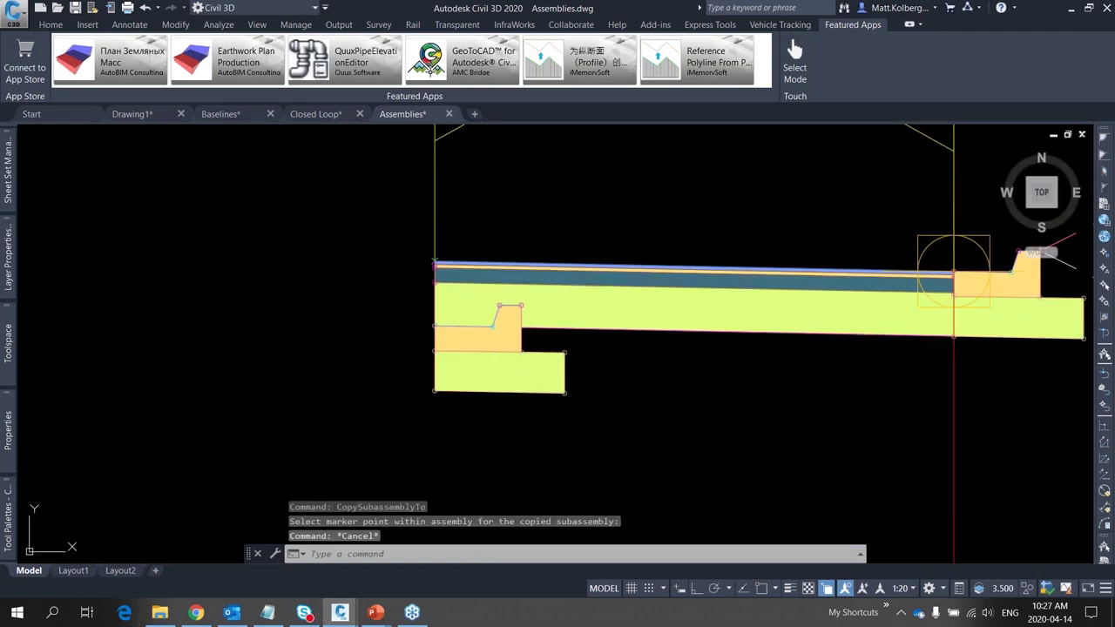
# Erase the copied curb-and-gutter subassembly at the lane's far end
pyautogui.write('e')
pyautogui.press('Return')
pyautogui.click(538, 387)
pyautogui.press('Return')
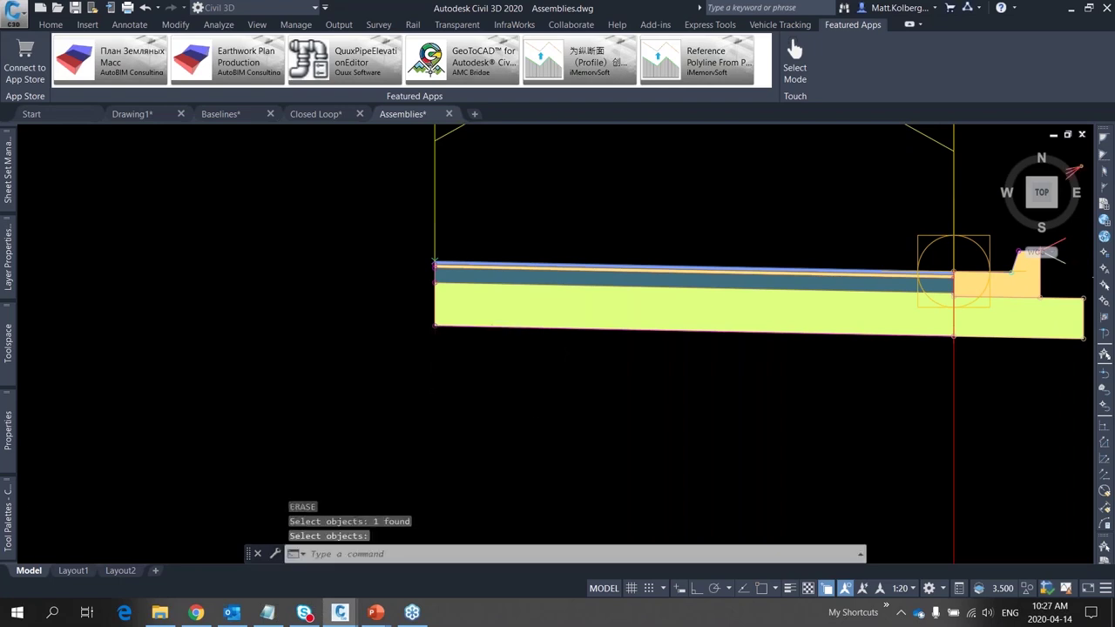
pyautogui.scroll(-2, 435, 391)
pyautogui.press('Return')
pyautogui.click(797, 331)
pyautogui.rightClick(801, 335)
pyautogui.press('Escape')
pyautogui.press('Escape')
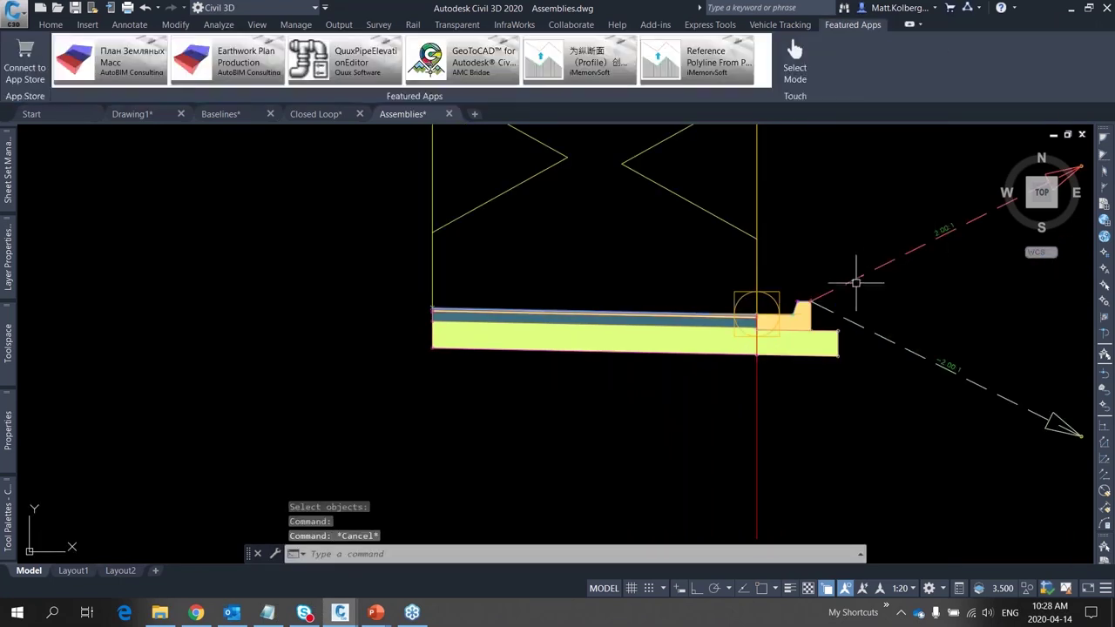
pyautogui.click(835, 319)
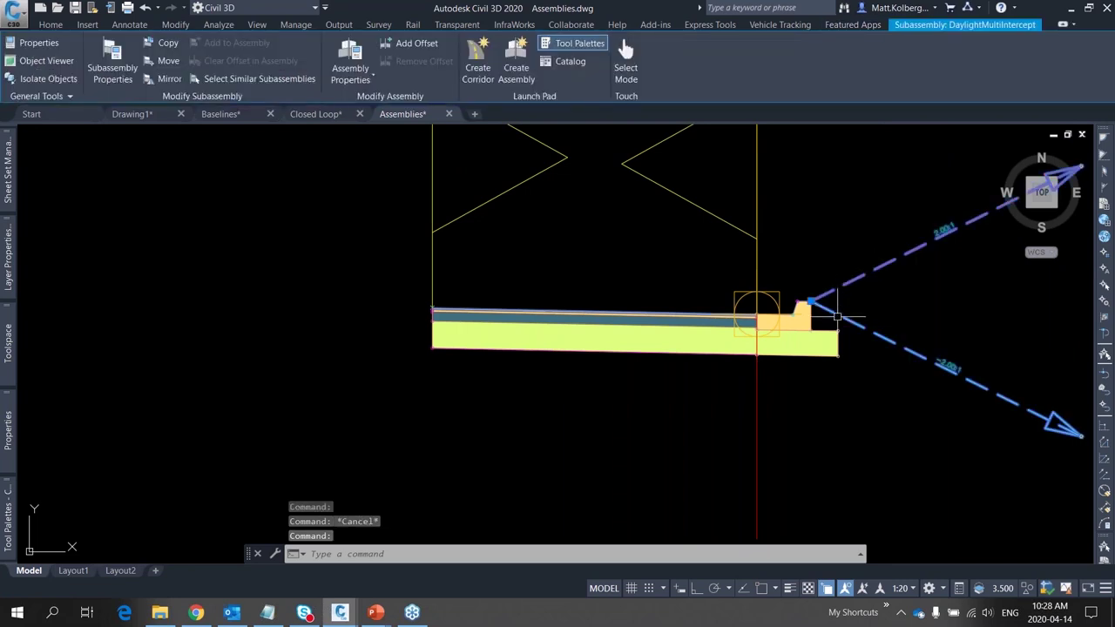
pyautogui.scroll(2, 839, 338)
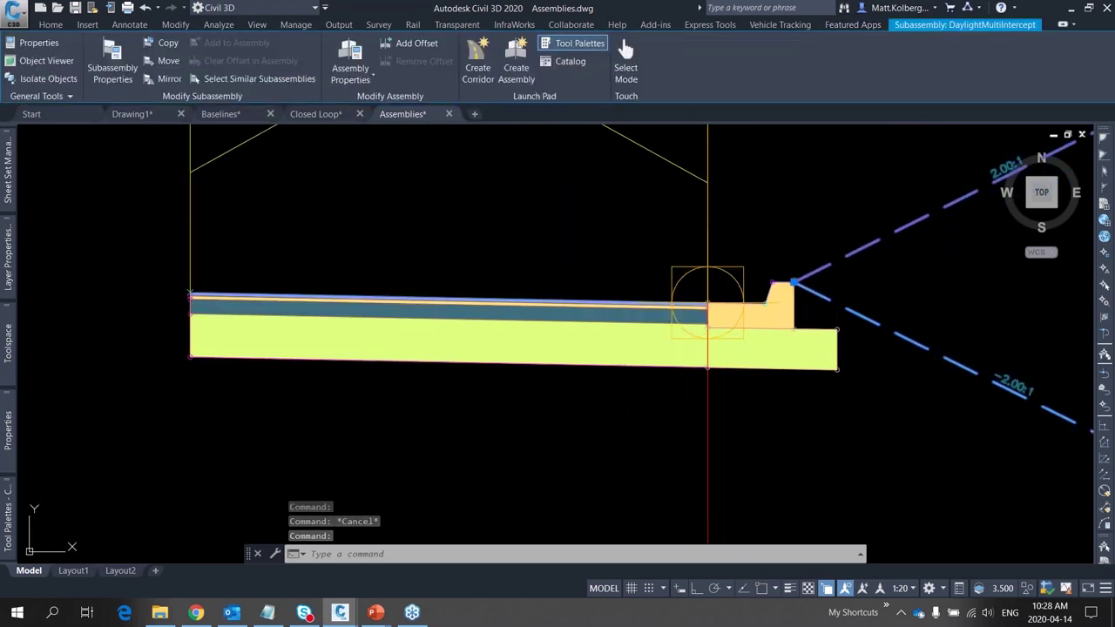
pyautogui.click(842, 353)
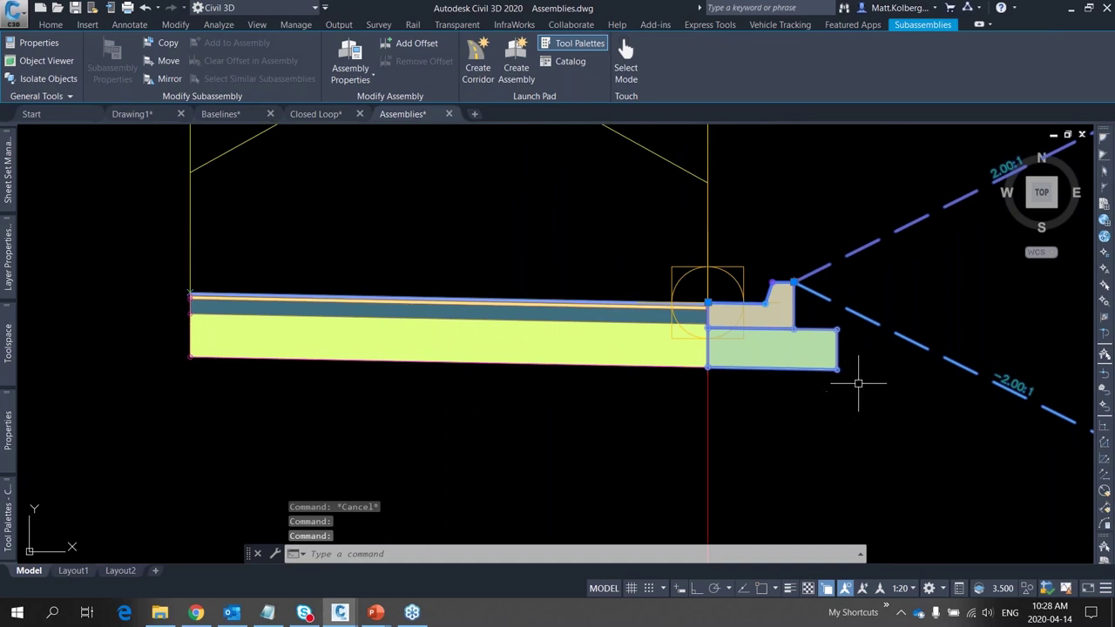
pyautogui.press('Escape')
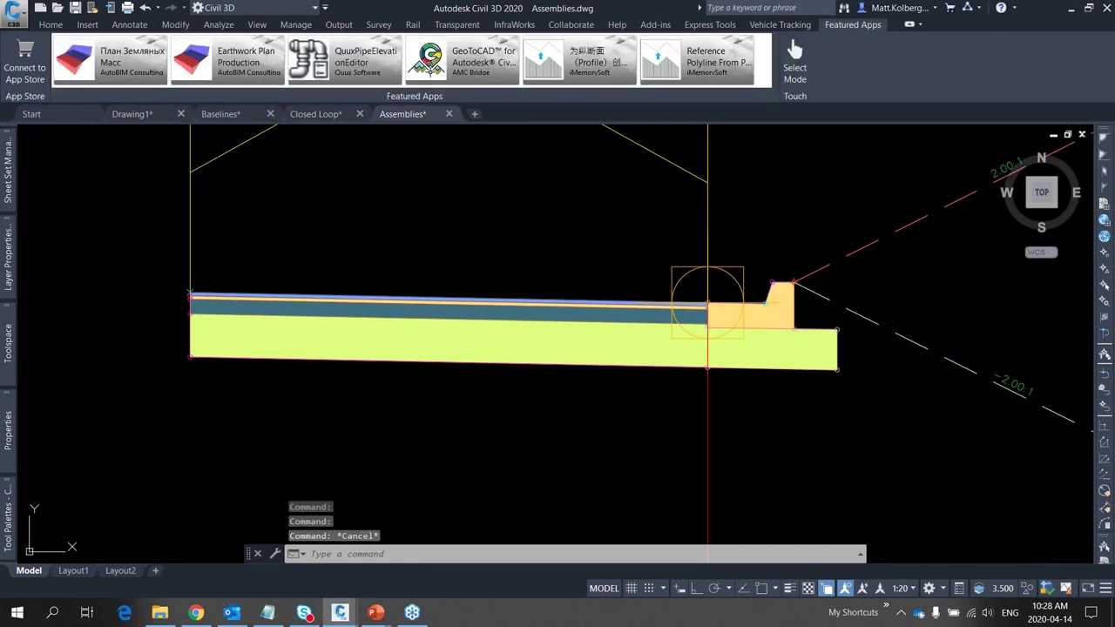
# Grip-move the DaylightMultiIntercept subassembly to the curb base's lower outer corner and clear its offset in the assembly
pyautogui.click(861, 316)
pyautogui.rightClick(849, 270)
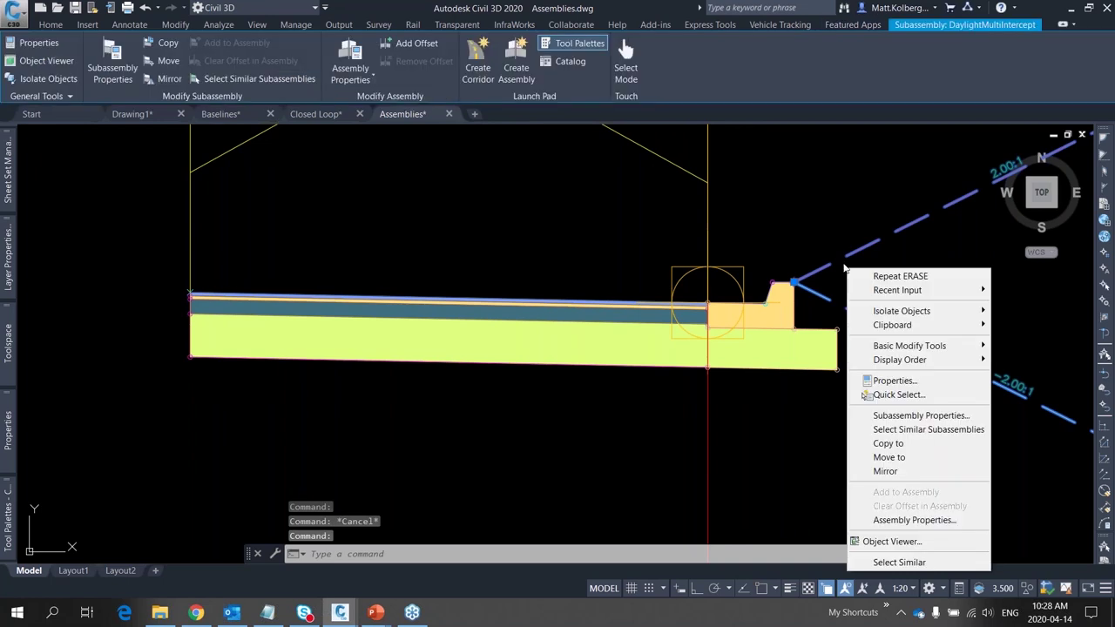
pyautogui.press('Escape')
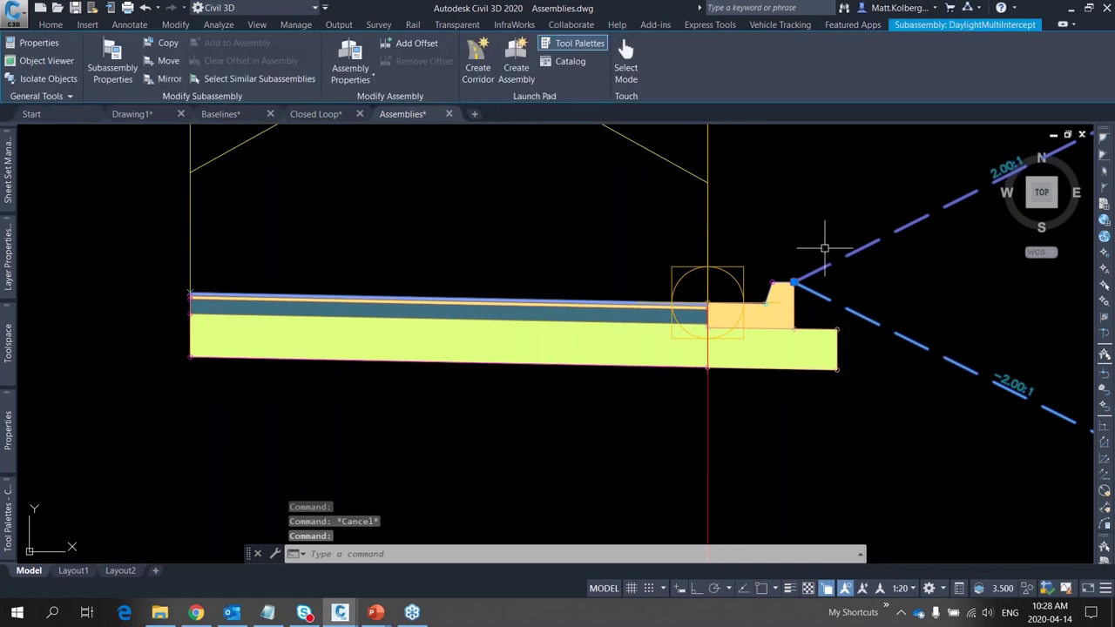
pyautogui.click(793, 281)
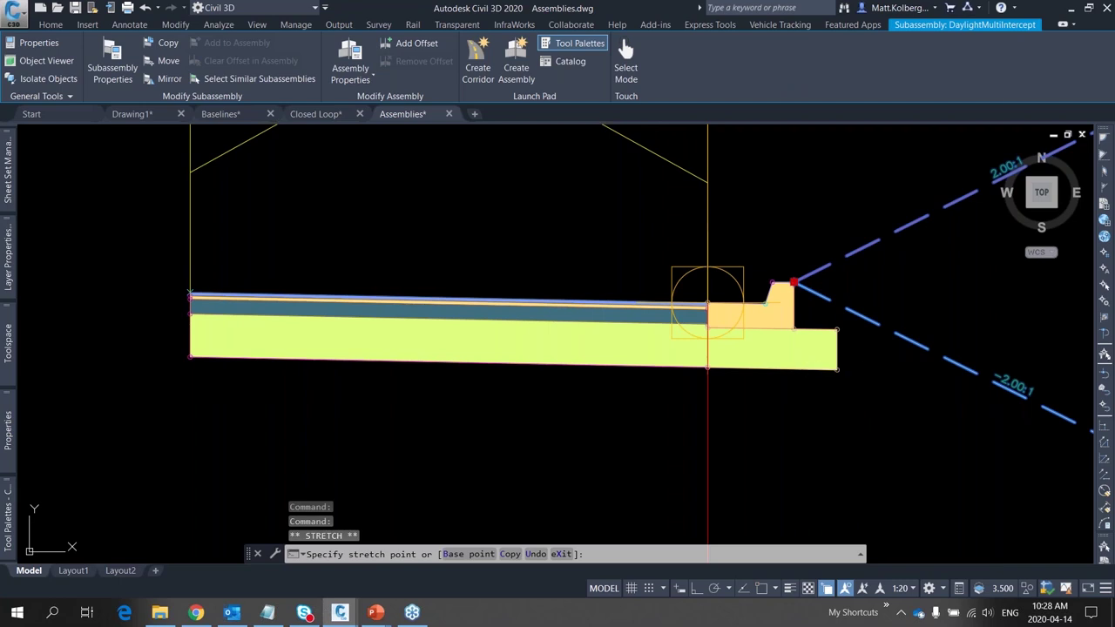
pyautogui.click(836, 369)
pyautogui.moveTo(866, 312); pyautogui.dragTo(753, 292, button='middle')
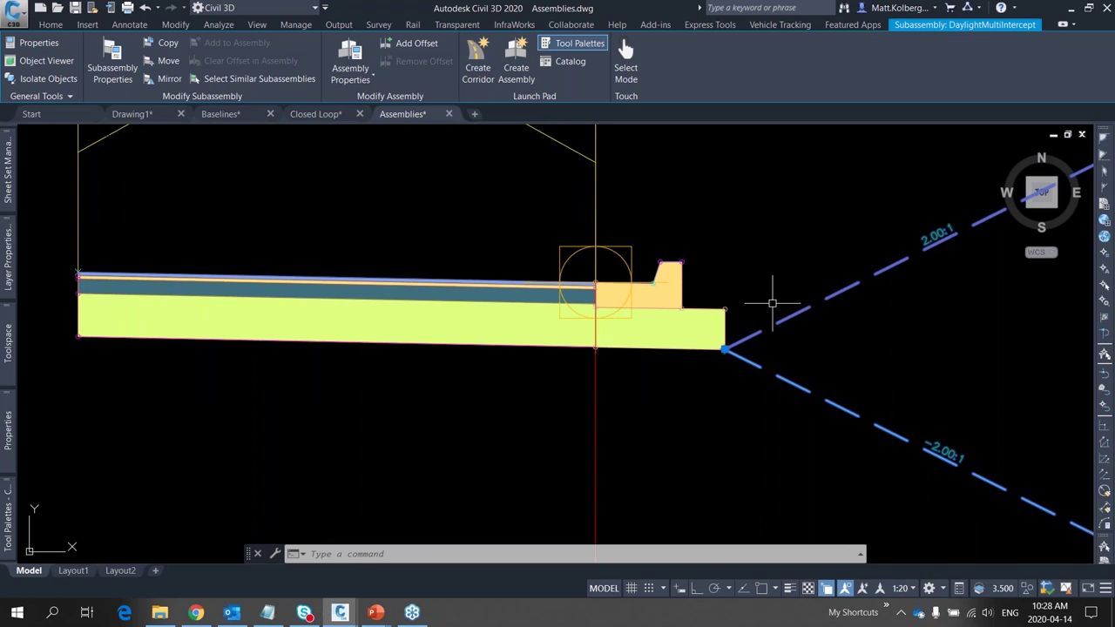
pyautogui.rightClick(783, 274)
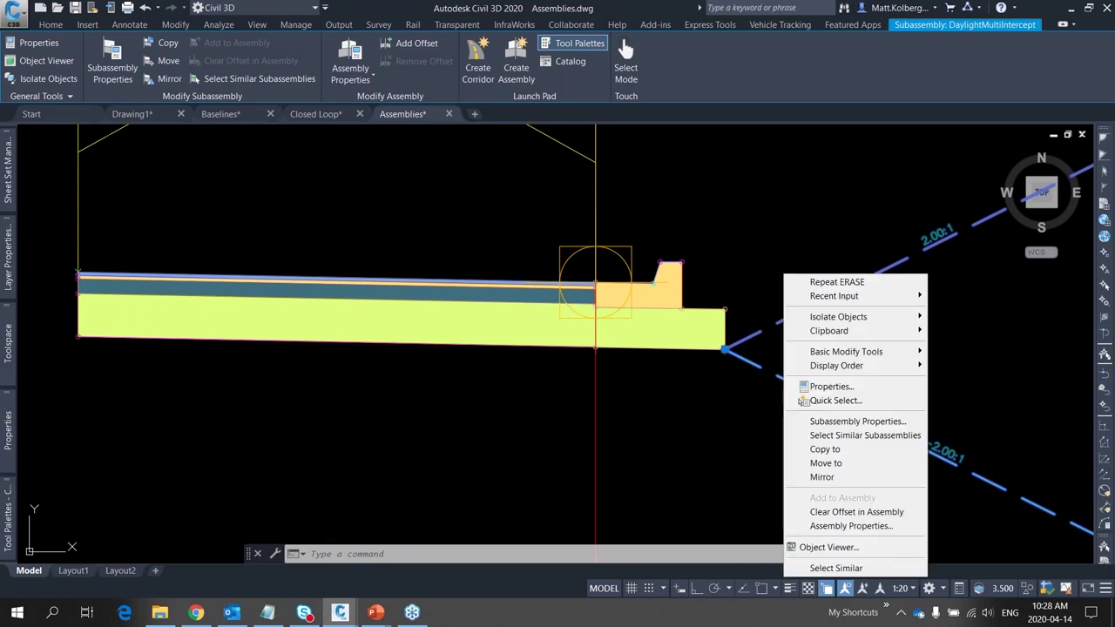
pyautogui.click(914, 514)
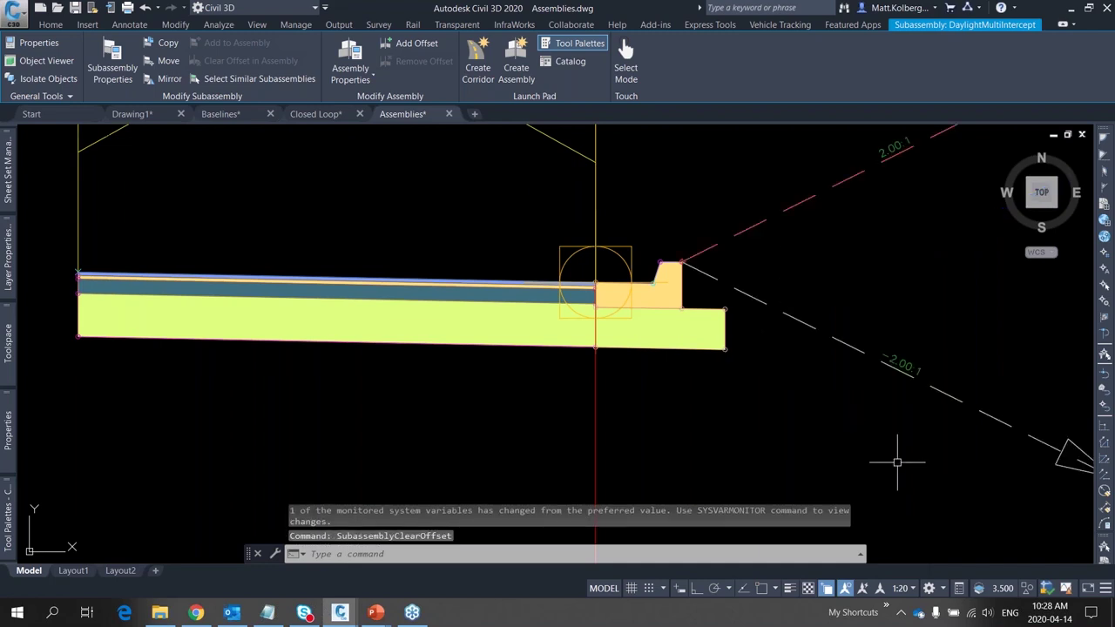
# Move the DaylightMultiIntercept subassembly to the marker point at the curb base's lower outer corner using Move to
pyautogui.click(747, 296)
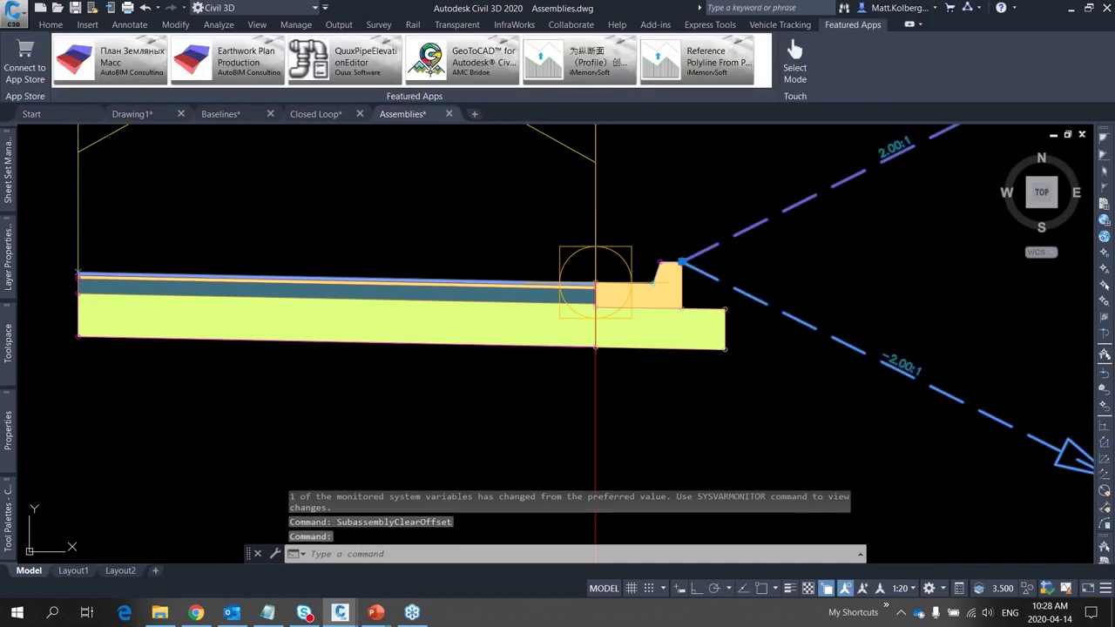
pyautogui.rightClick(751, 267)
pyautogui.click(841, 454)
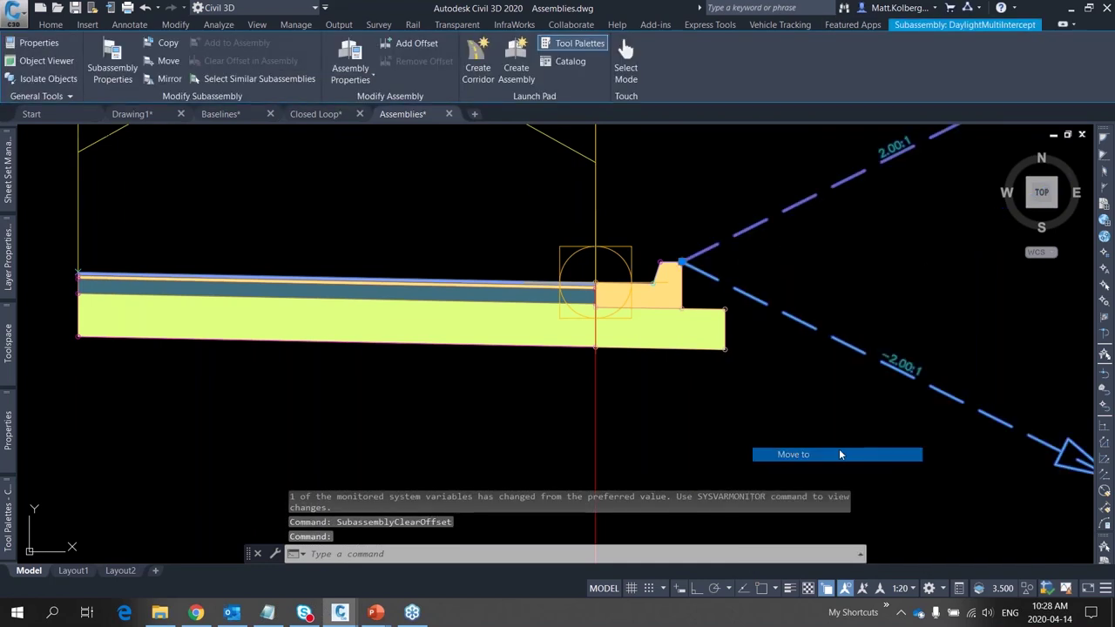
pyautogui.scroll(6, 723, 338)
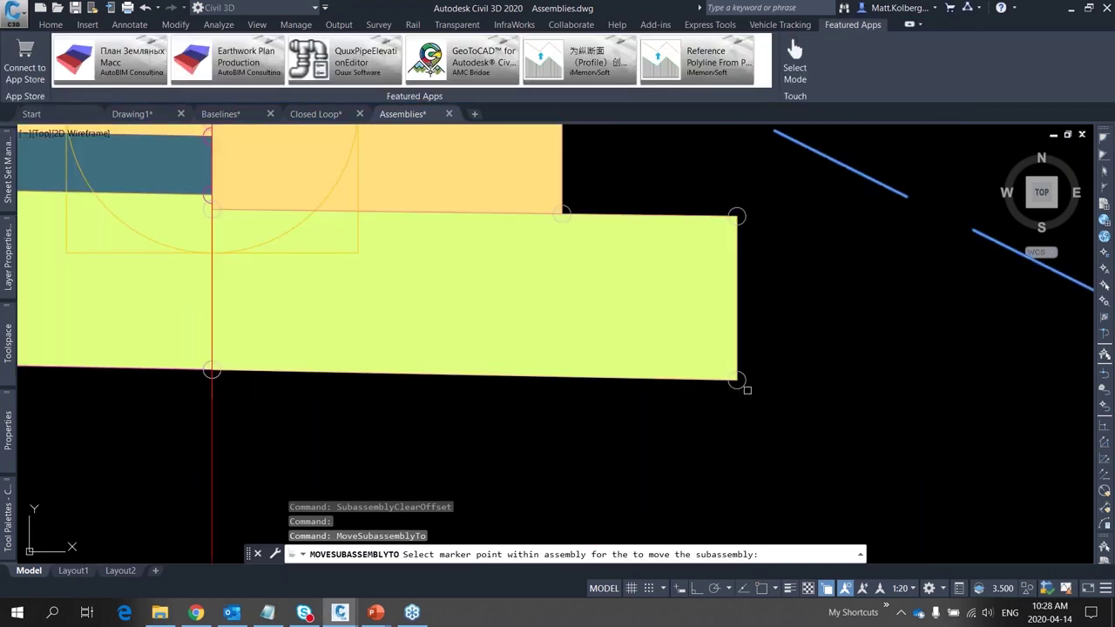
pyautogui.click(737, 379)
pyautogui.scroll(-4, 738, 355)
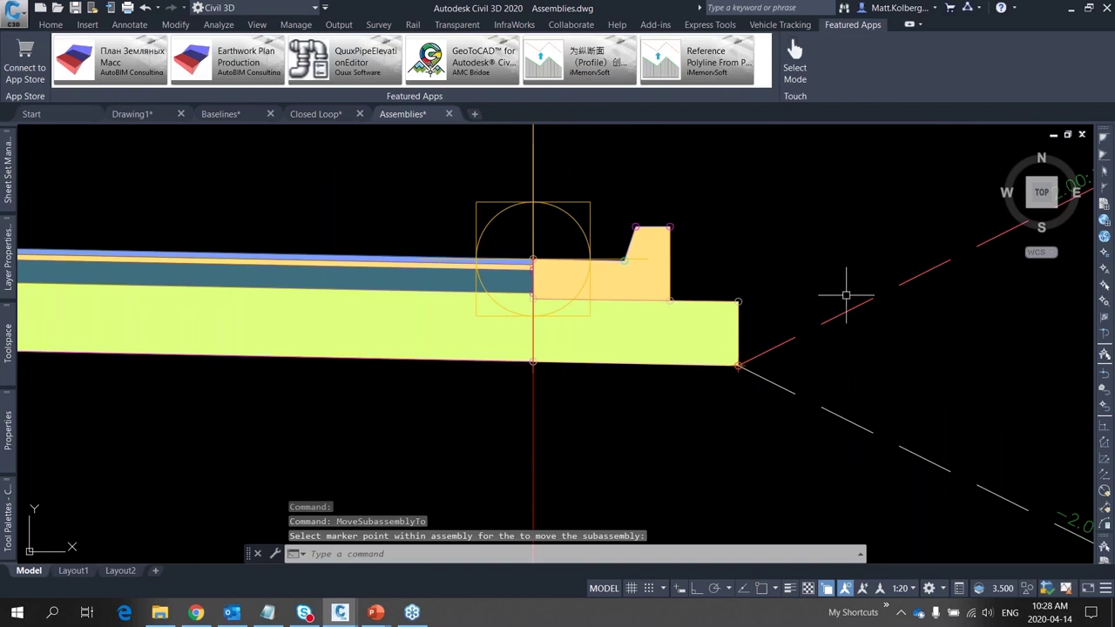
# Undo the daylight subassembly's move to the marker point and the preceding offset clearing
pyautogui.hotkey('ctrl', 'z')
pyautogui.hotkey('ctrl', 'z')
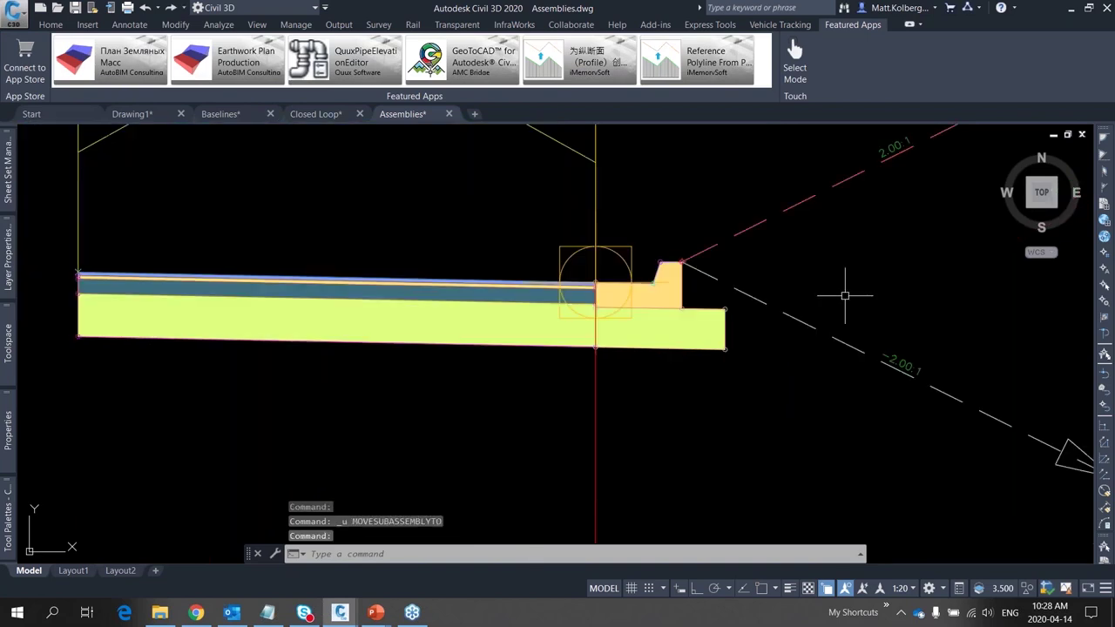
pyautogui.hotkey('ctrl', 'z')
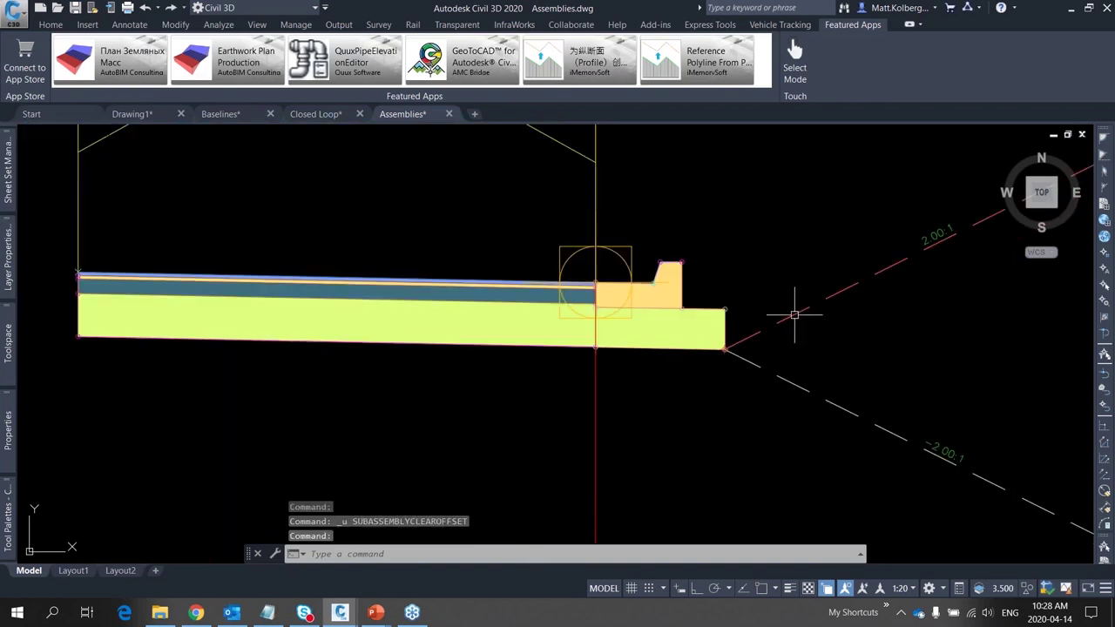
# Clear the DaylightMultiIntercept subassembly's offset in the assembly
pyautogui.click(793, 315)
pyautogui.rightClick(847, 329)
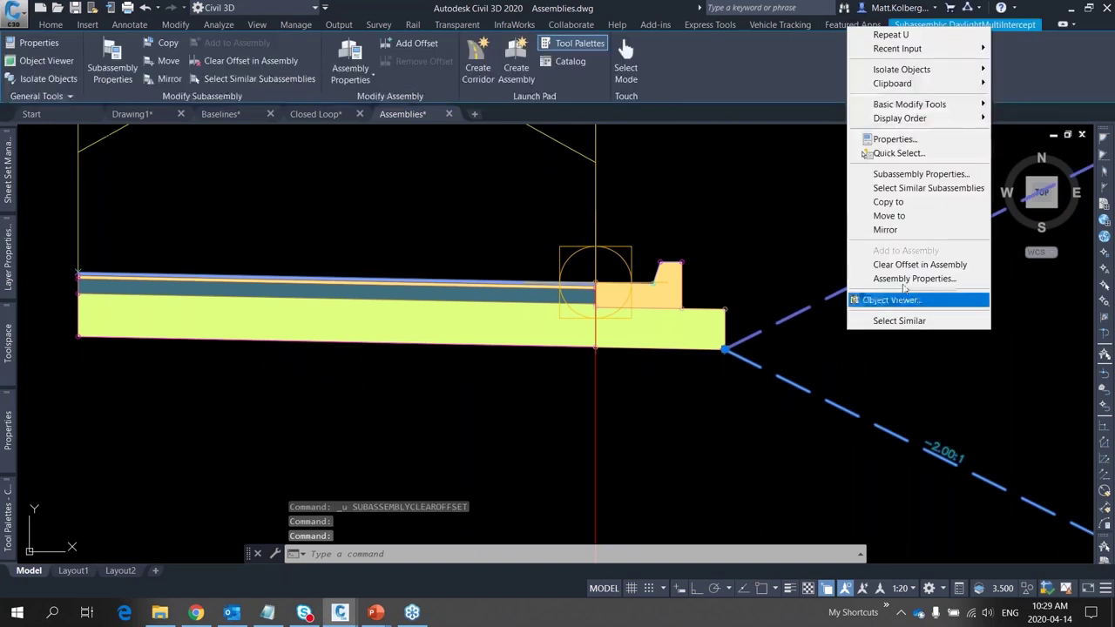
pyautogui.click(935, 270)
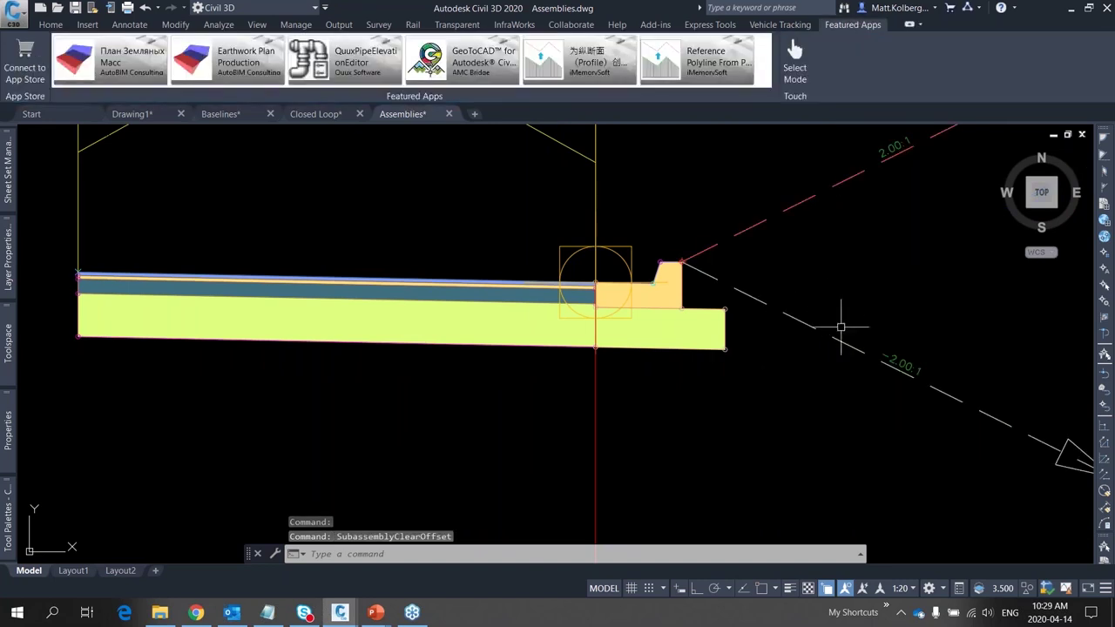
# Select the curb-and-gutter and DaylightMultiIntercept subassemblies together
pyautogui.scroll(-4, 849, 336)
pyautogui.click(846, 373)
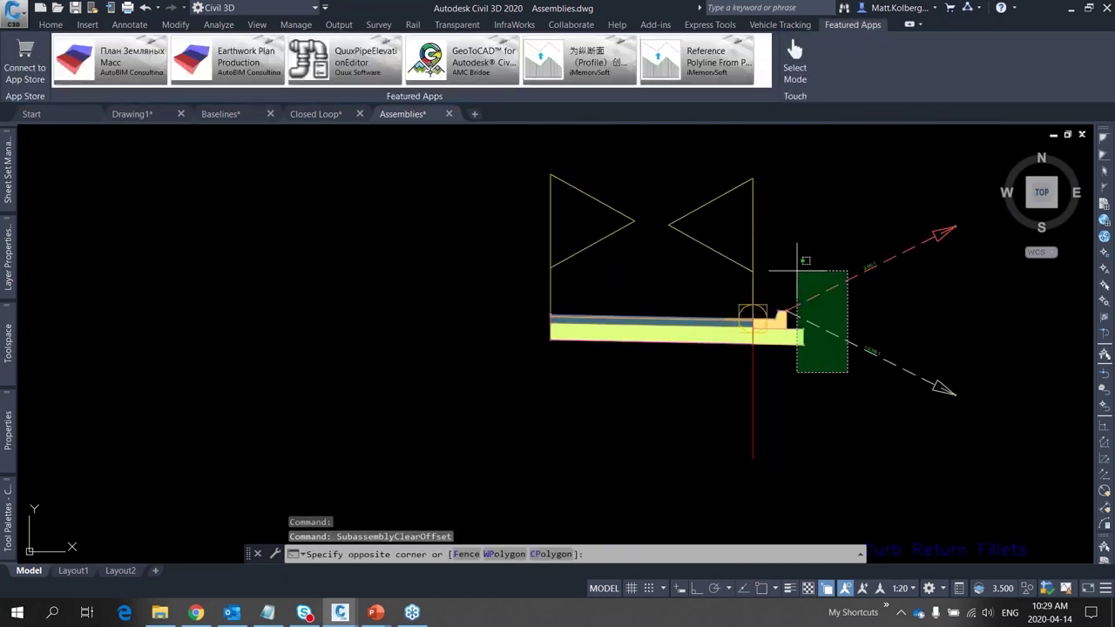
pyautogui.click(785, 273)
pyautogui.rightClick(786, 270)
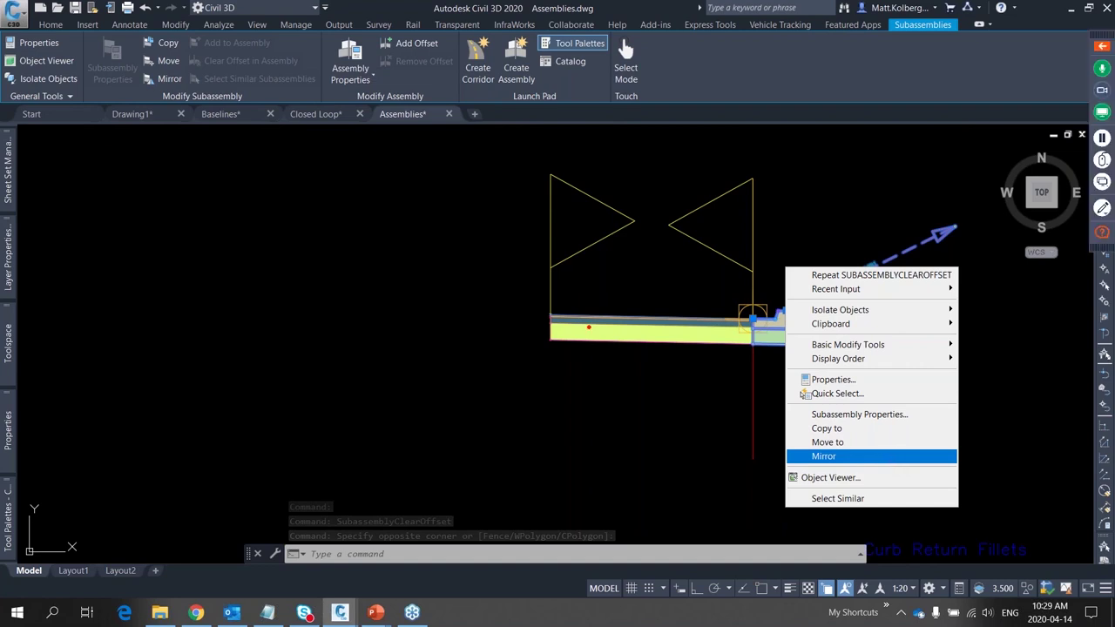
pyautogui.moveTo(550, 286); pyautogui.dragTo(548, 375)
pyautogui.moveTo(400, 310)
pyautogui.mouseDown()
pyautogui.moveTo(347, 290)
pyautogui.moveTo(308, 303)
pyautogui.moveTo(331, 370)
pyautogui.moveTo(402, 347)
pyautogui.moveTo(381, 298)
pyautogui.mouseUp()
pyautogui.moveTo(311, 303); pyautogui.dragTo(175, 245)
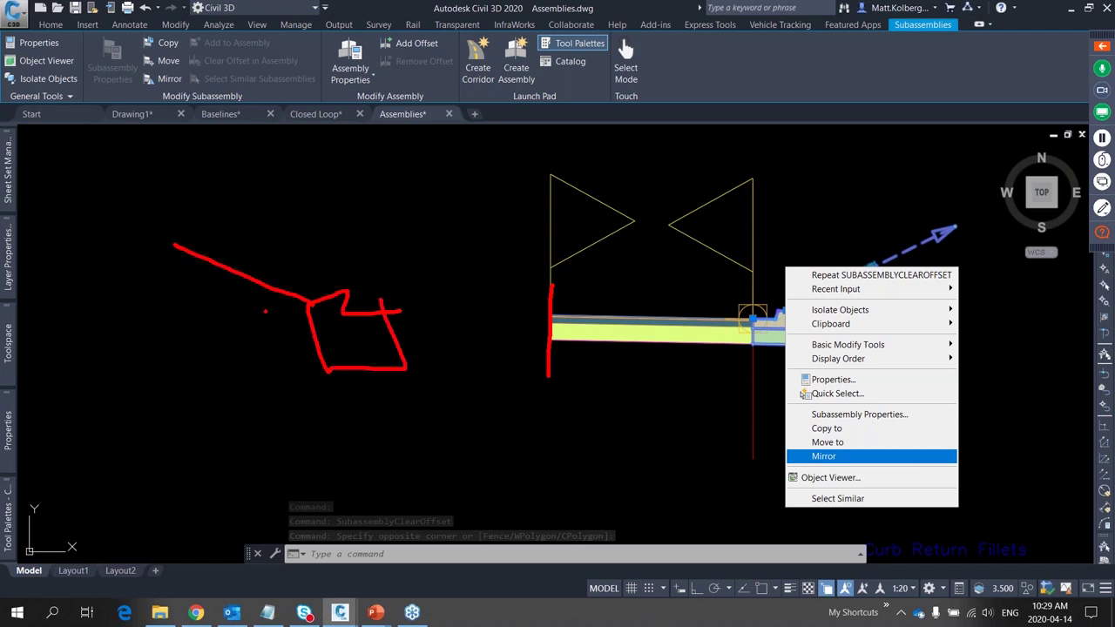
pyautogui.moveTo(425, 342)
pyautogui.mouseDown()
pyautogui.moveTo(521, 340)
pyautogui.moveTo(440, 347)
pyautogui.moveTo(514, 355)
pyautogui.moveTo(451, 364)
pyautogui.mouseUp()
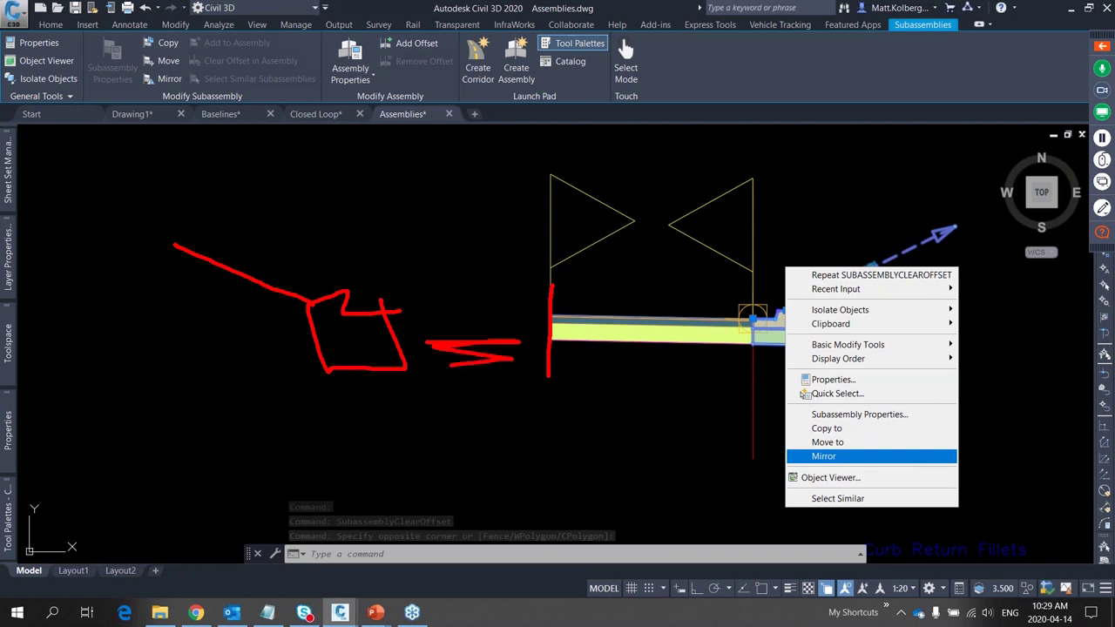
pyautogui.moveTo(669, 353); pyautogui.dragTo(645, 354)
pyautogui.moveTo(639, 260)
pyautogui.mouseDown()
pyautogui.moveTo(542, 334)
pyautogui.moveTo(594, 295)
pyautogui.mouseUp()
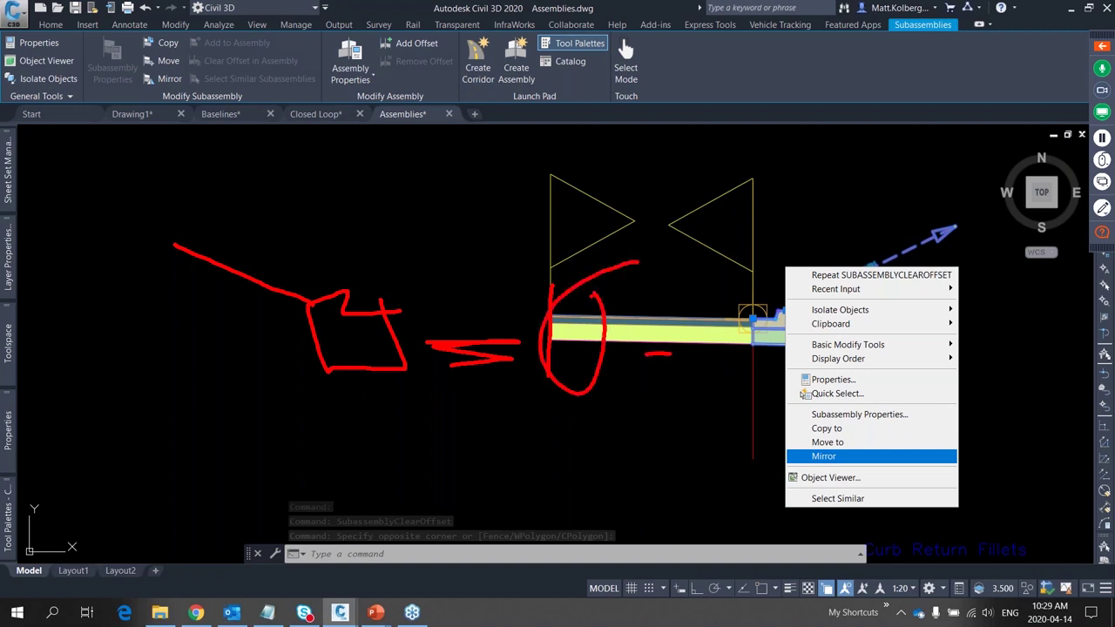
pyautogui.moveTo(697, 250); pyautogui.dragTo(638, 277)
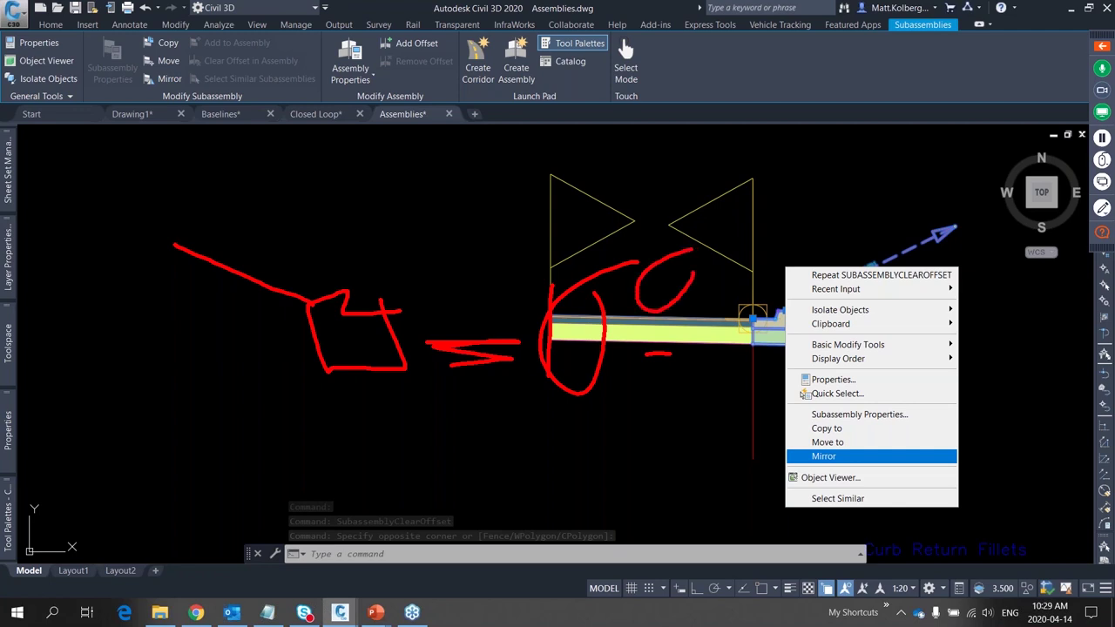
# Mirror the selected curb and daylight subassemblies to the top marker point at the lane's far end
pyautogui.click(824, 455)
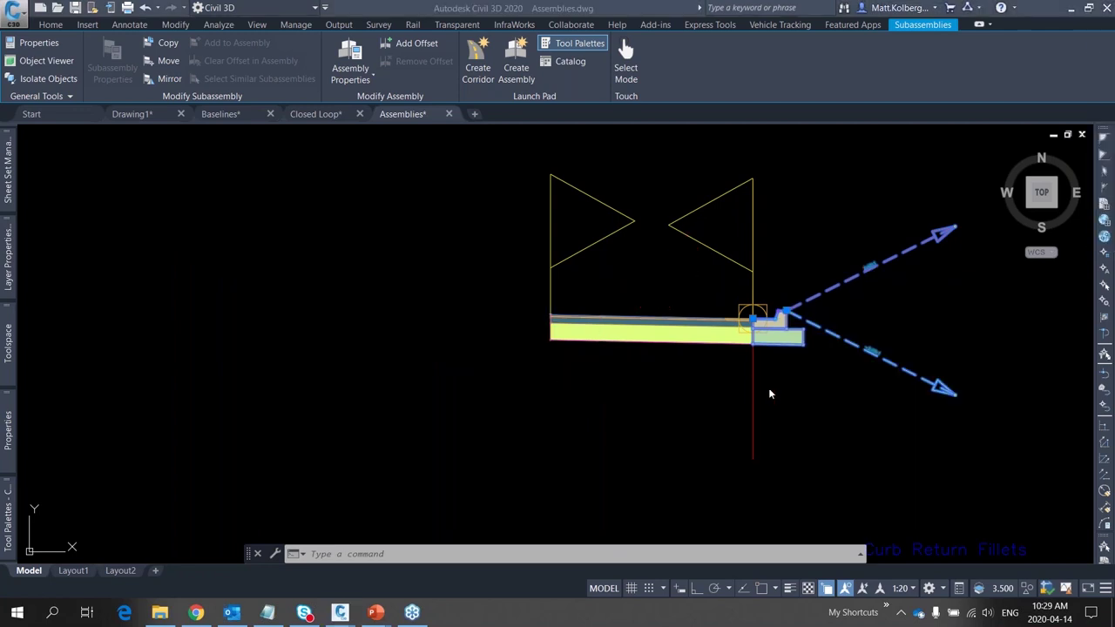
pyautogui.rightClick(843, 379)
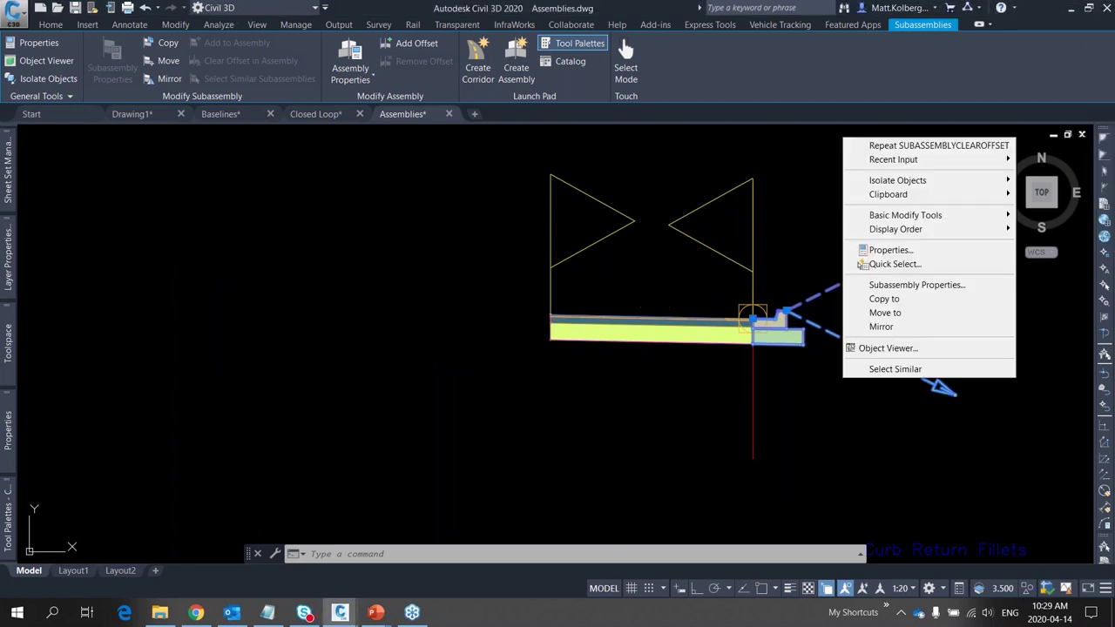
pyautogui.click(931, 330)
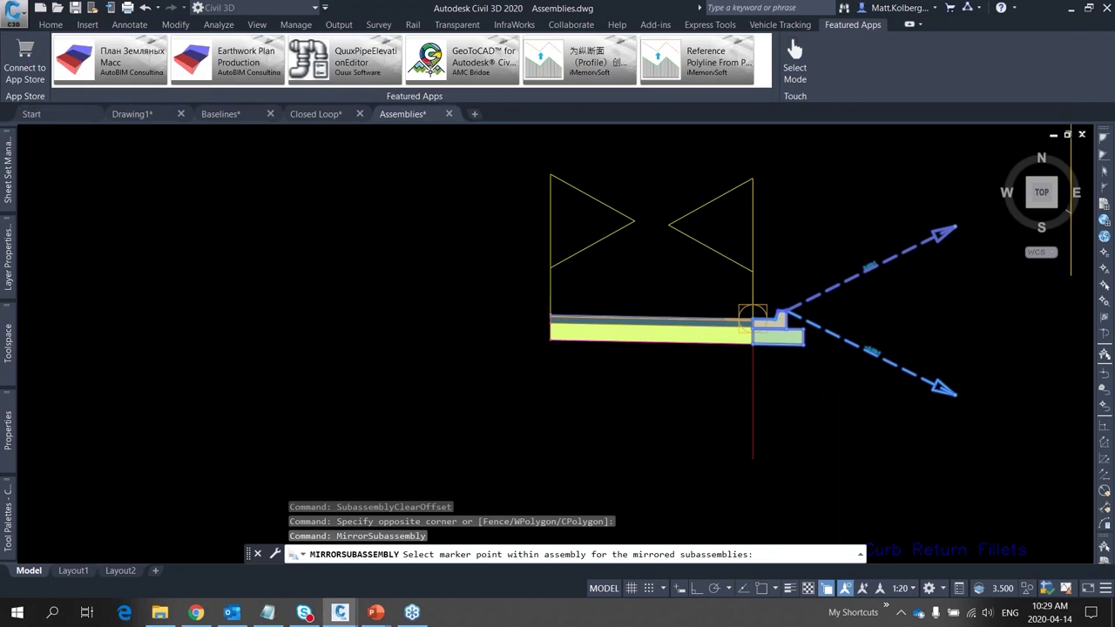
pyautogui.scroll(8, 590, 357)
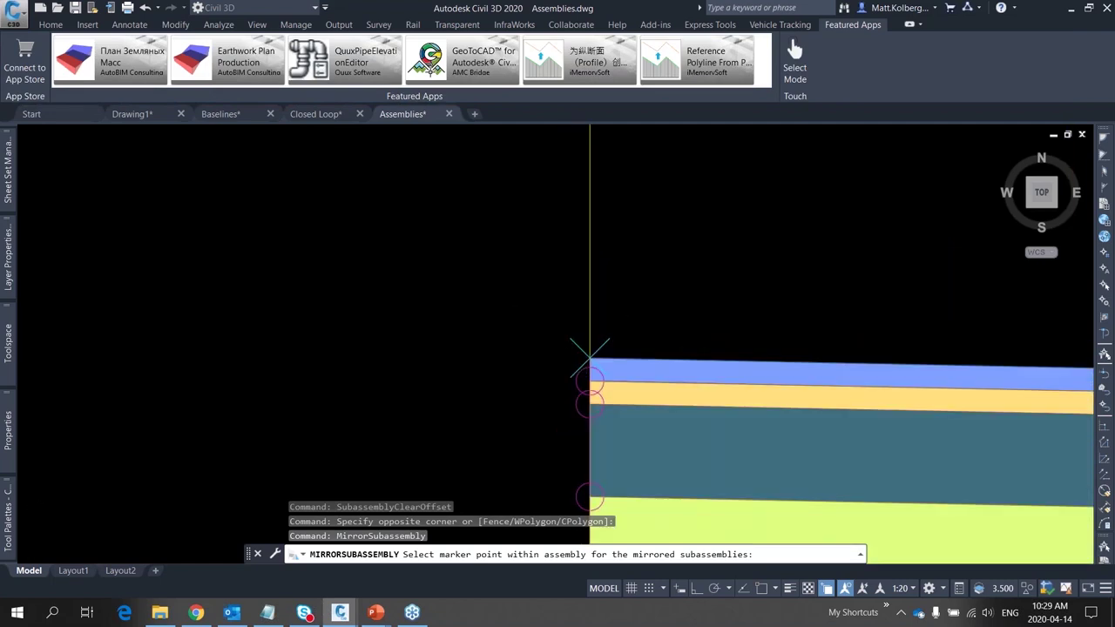
pyautogui.scroll(3, 586, 353)
pyautogui.click(572, 345)
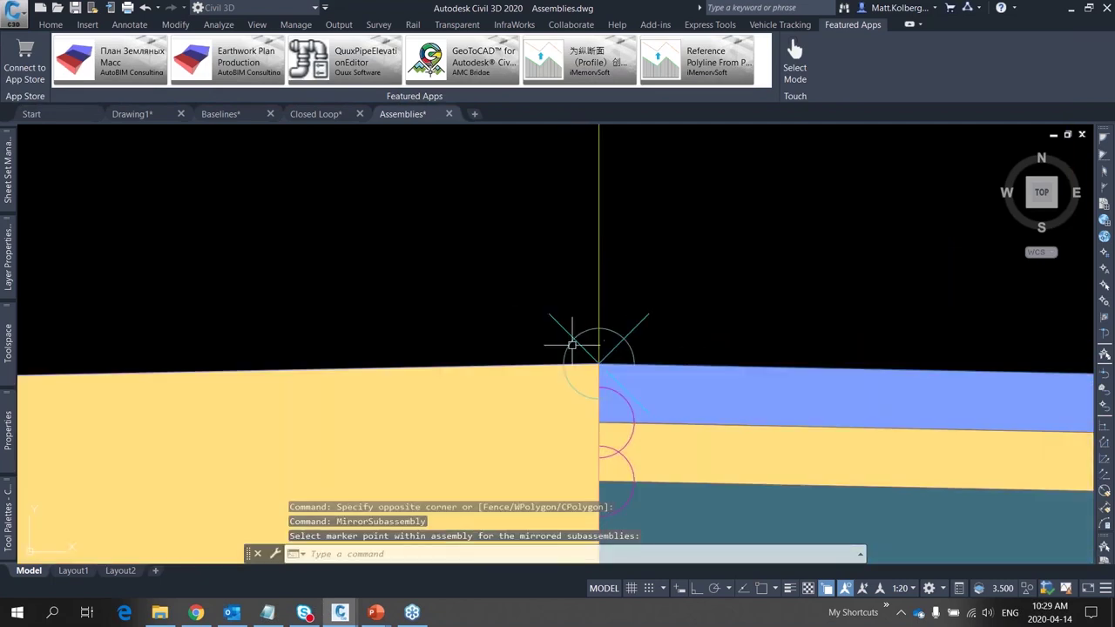
# Examine the mirrored curb and daylight subassemblies at both ends of the lane in the curb return fillet assembly
pyautogui.scroll(-6, 488, 346)
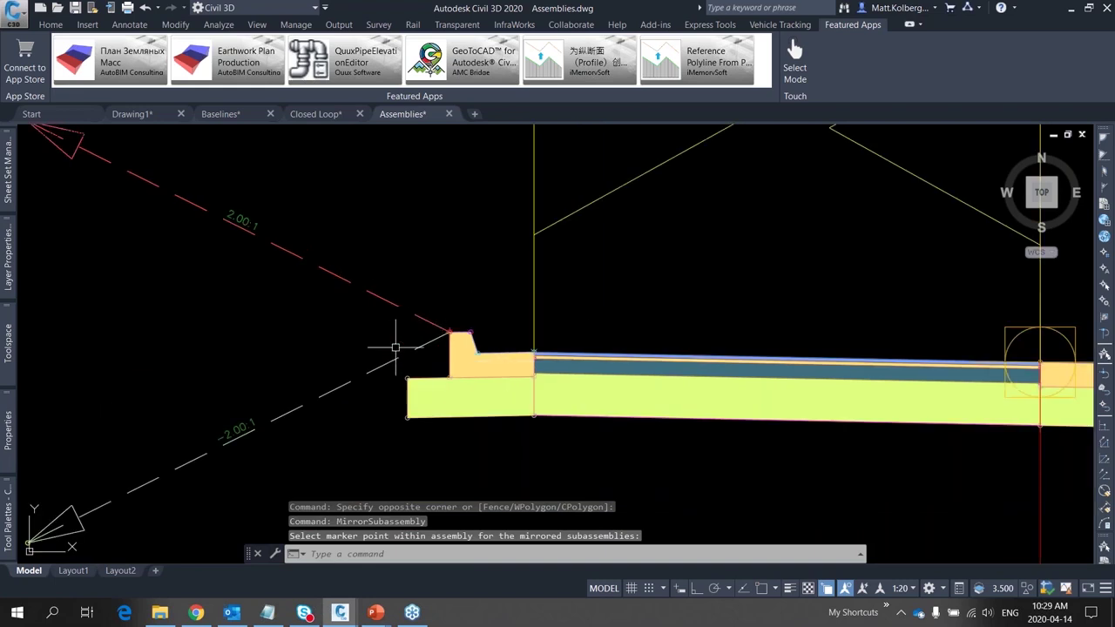
pyautogui.scroll(-7, 354, 356)
pyautogui.scroll(5, 375, 365)
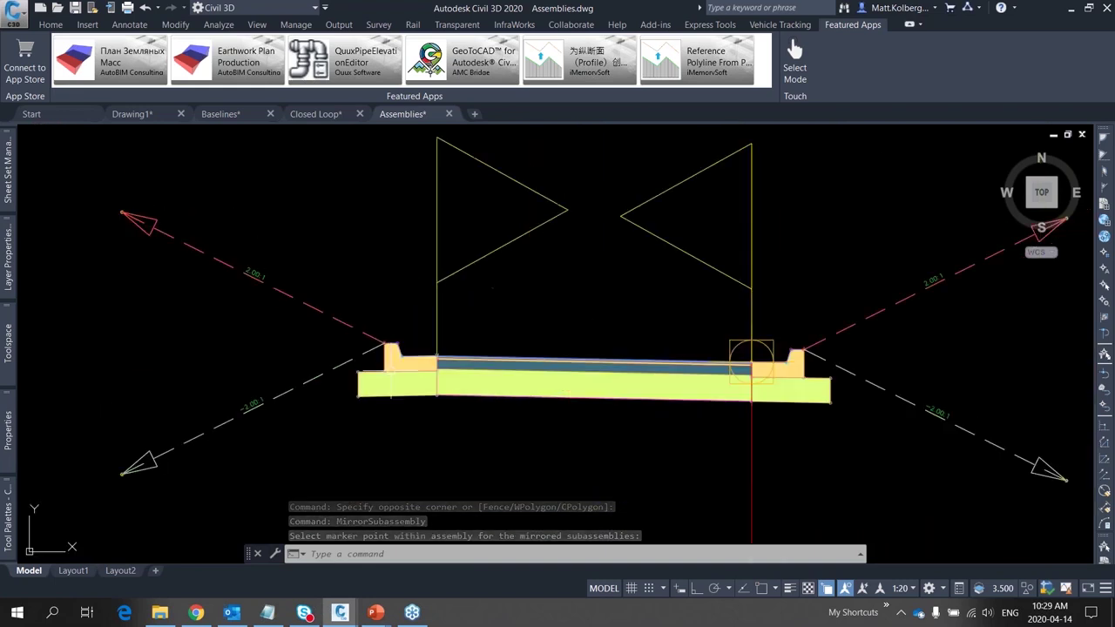
pyautogui.moveTo(451, 332)
pyautogui.mouseDown()
pyautogui.moveTo(412, 398)
pyautogui.moveTo(457, 412)
pyautogui.moveTo(467, 355)
pyautogui.moveTo(442, 319)
pyautogui.mouseUp()
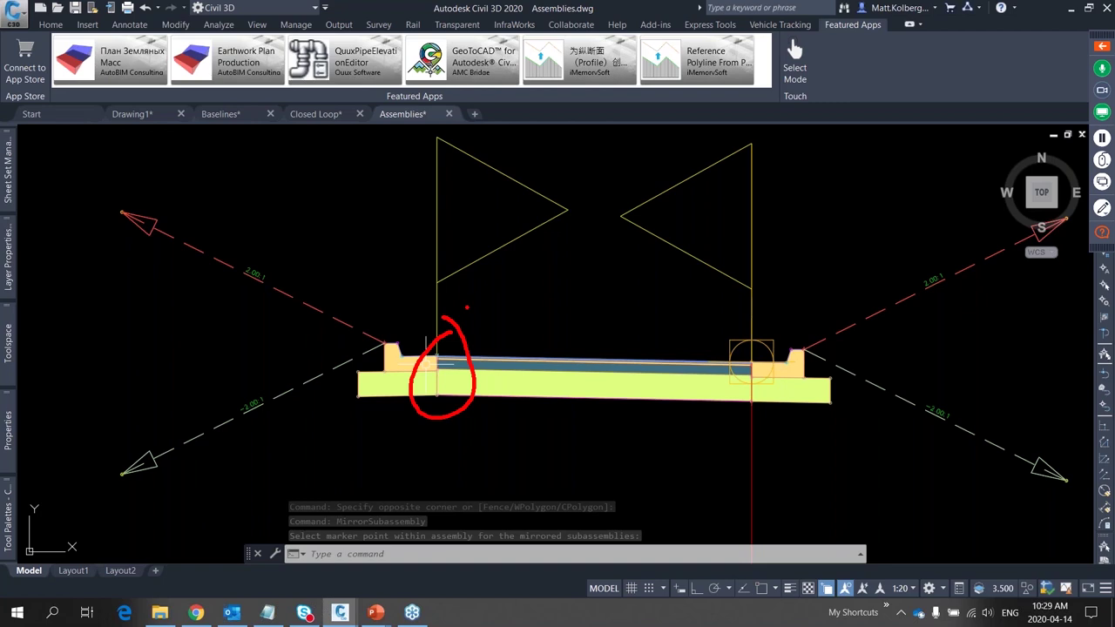
pyautogui.press('Escape')
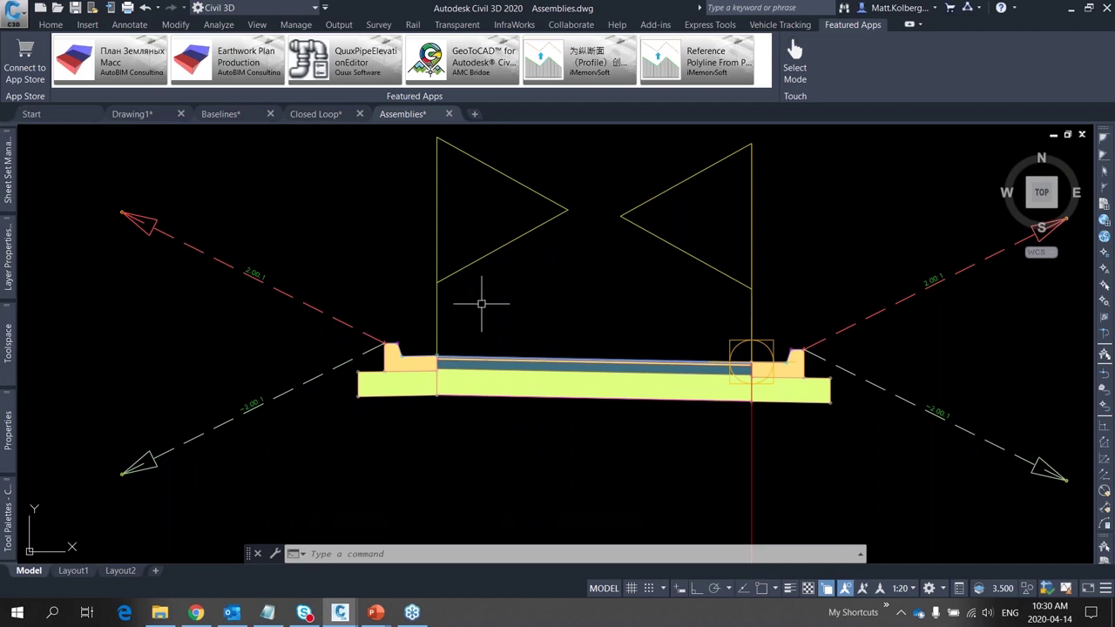
pyautogui.scroll(-3, 480, 303)
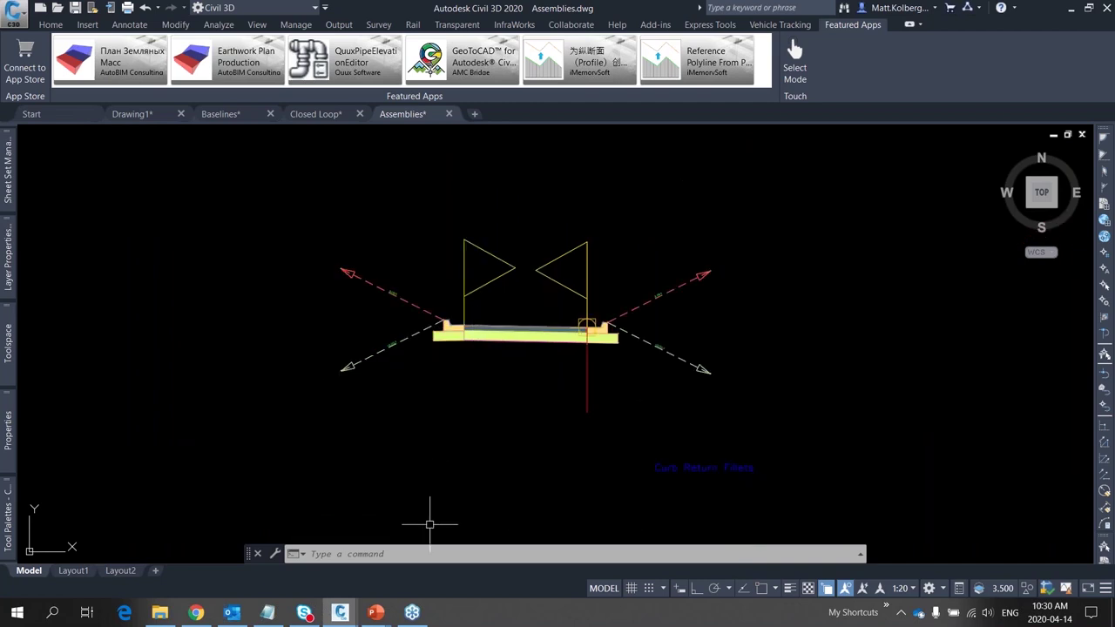
# Switch to the PowerPoint slide show and advance to the Anomalies slide on waterfalls and bowties
pyautogui.moveTo(380, 617)
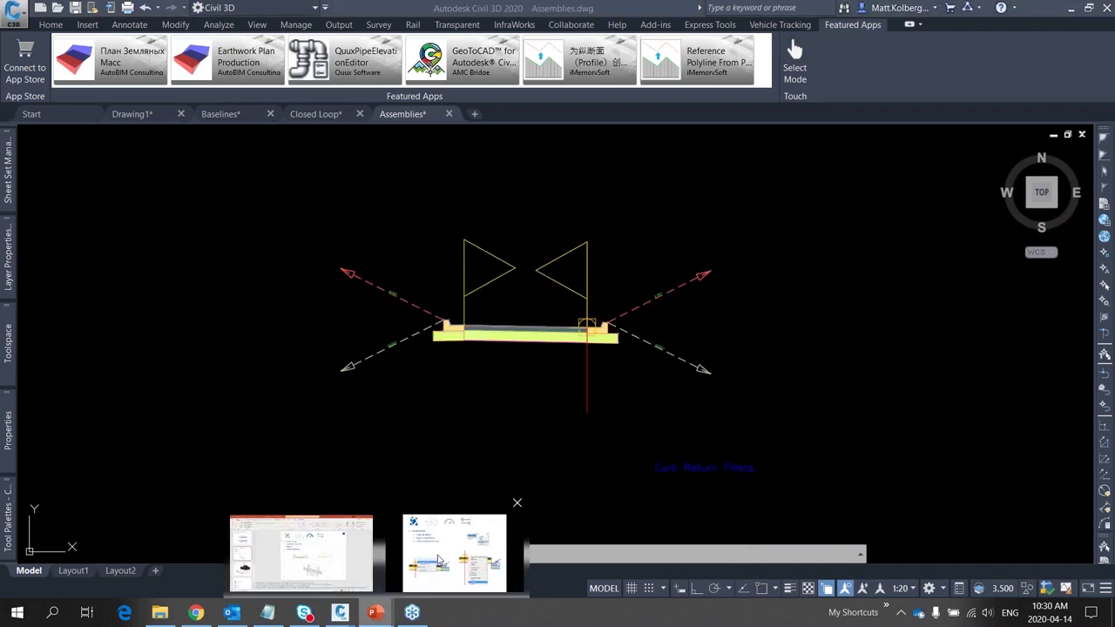
pyautogui.click(460, 558)
pyautogui.click(497, 408)
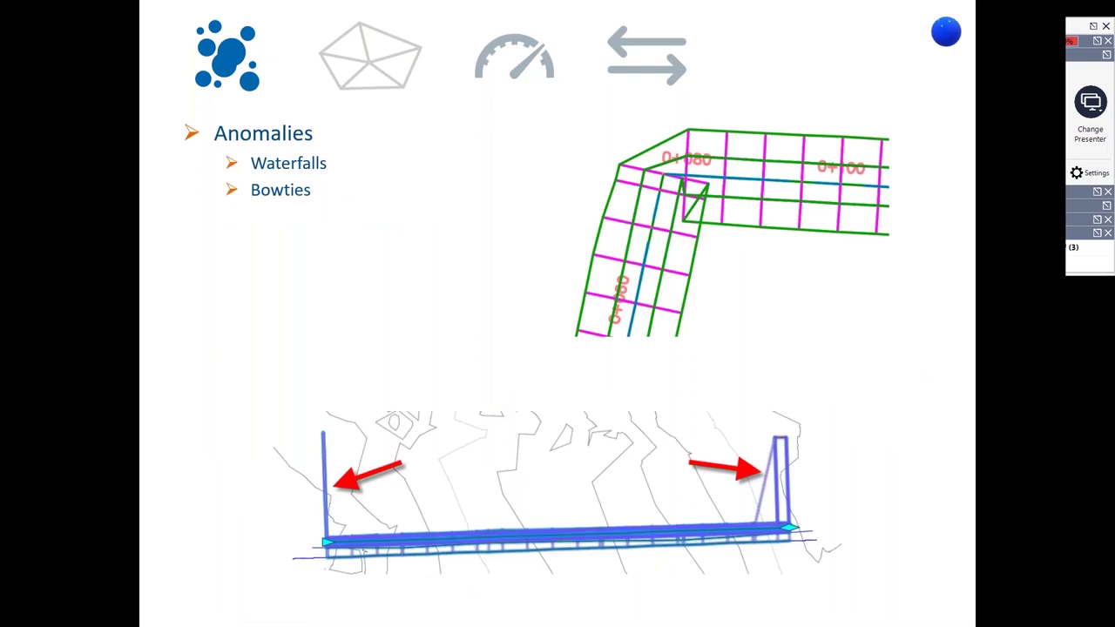
# Switch back to Civil 3D and close all open drawings except Drawing1
pyautogui.hotkey('alt', 'Tab')
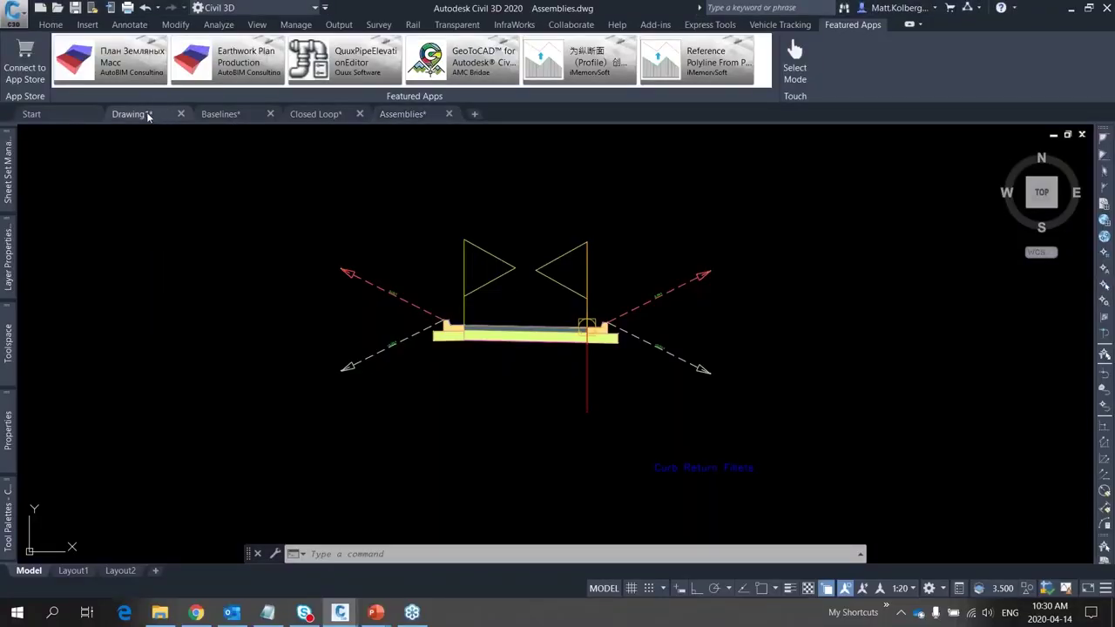
pyautogui.click(148, 117)
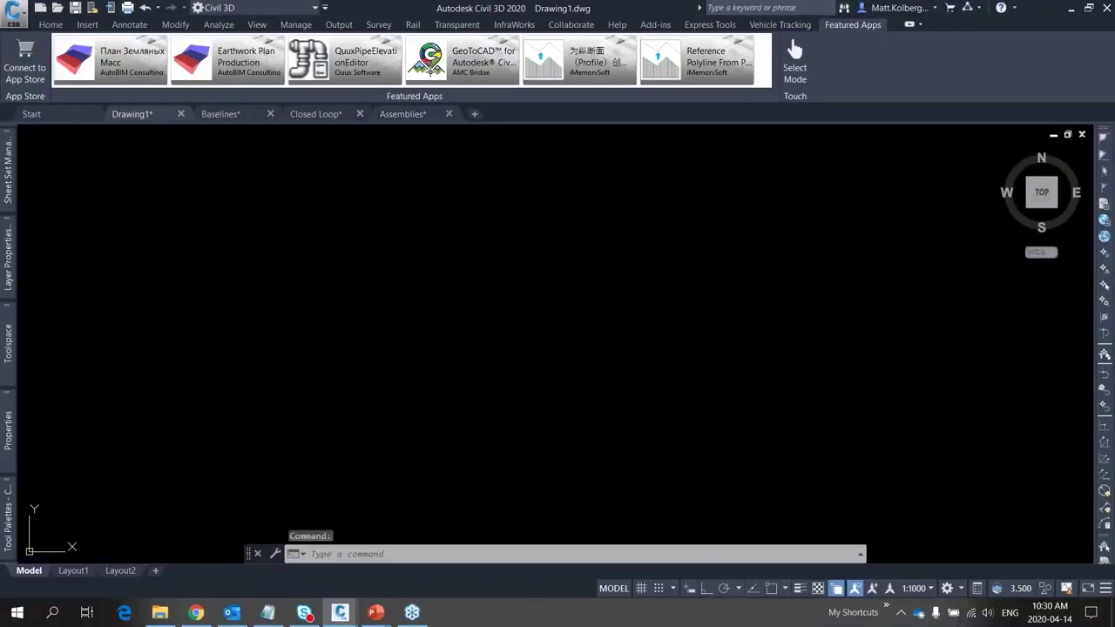
pyautogui.rightClick(149, 117)
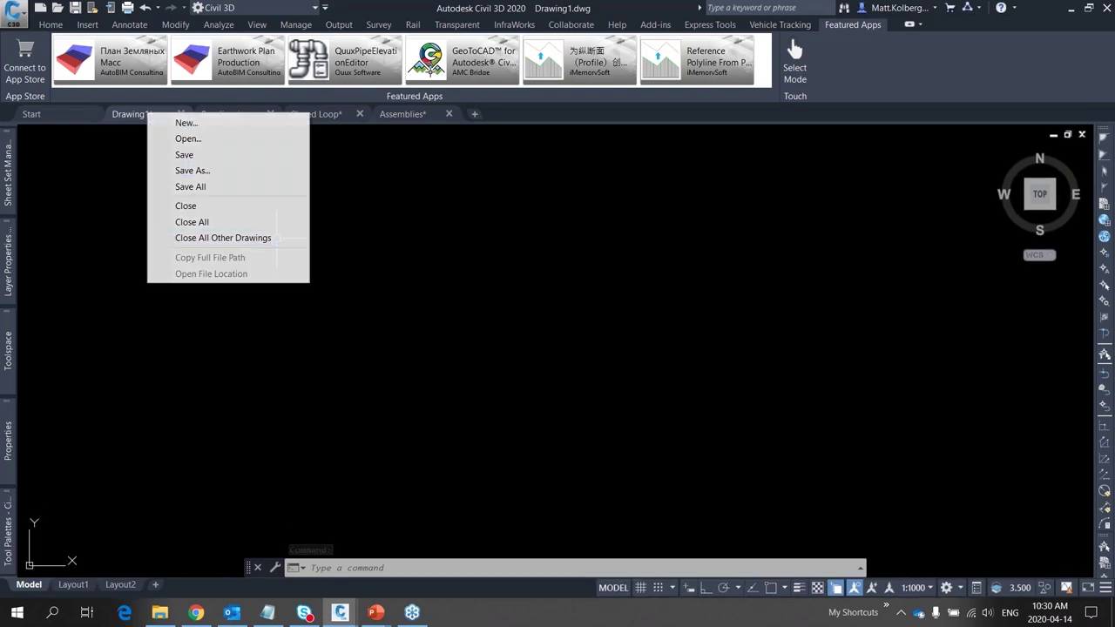
pyautogui.press('Escape')
pyautogui.press('Escape')
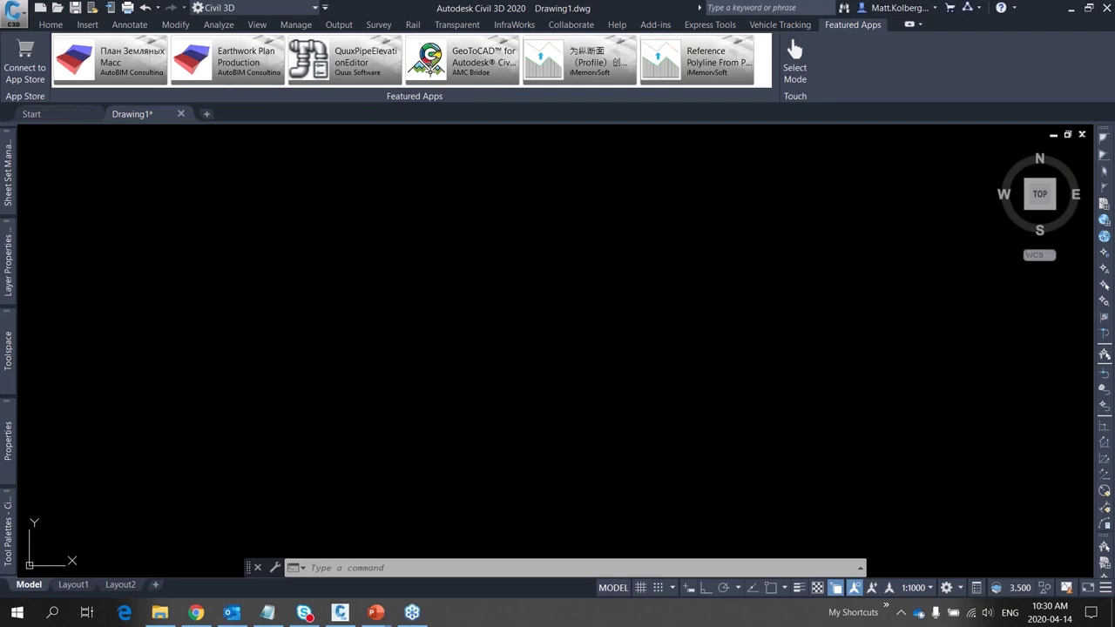
# Open the Bowties and Waterfalls drawing from the BP - Corridors sheet set
pyautogui.click(174, 186)
pyautogui.press('Escape')
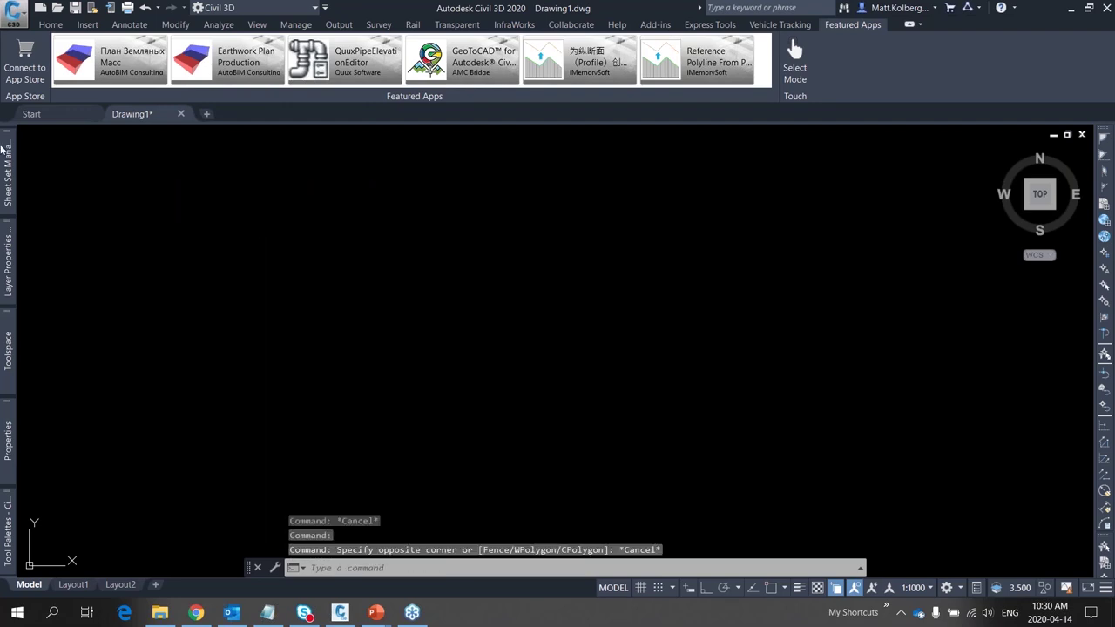
pyautogui.moveTo(5, 155)
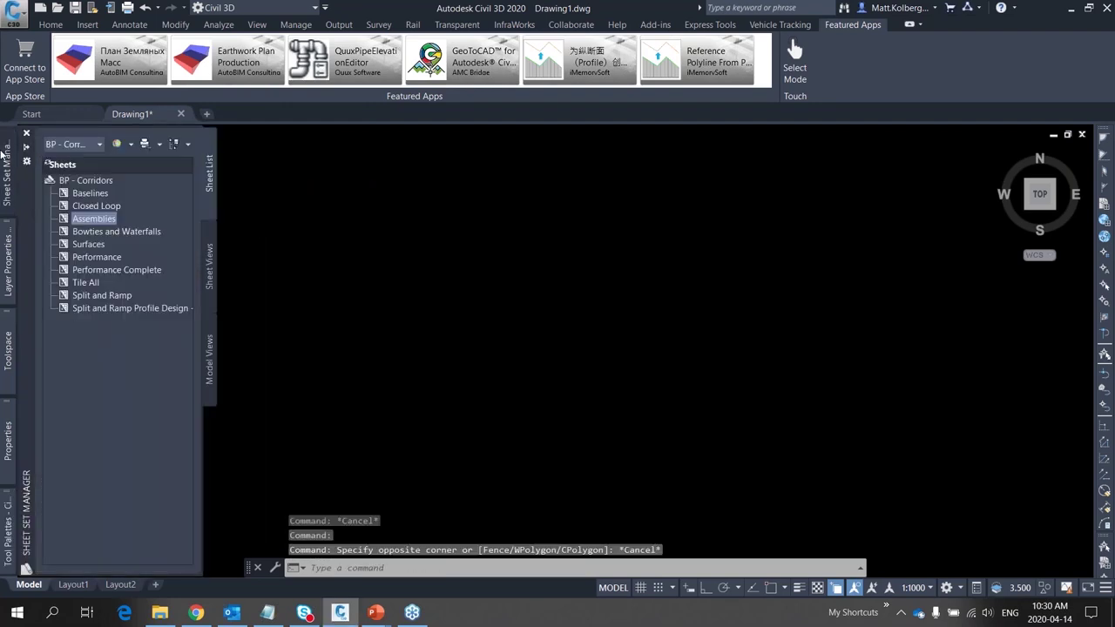
pyautogui.doubleClick(132, 232)
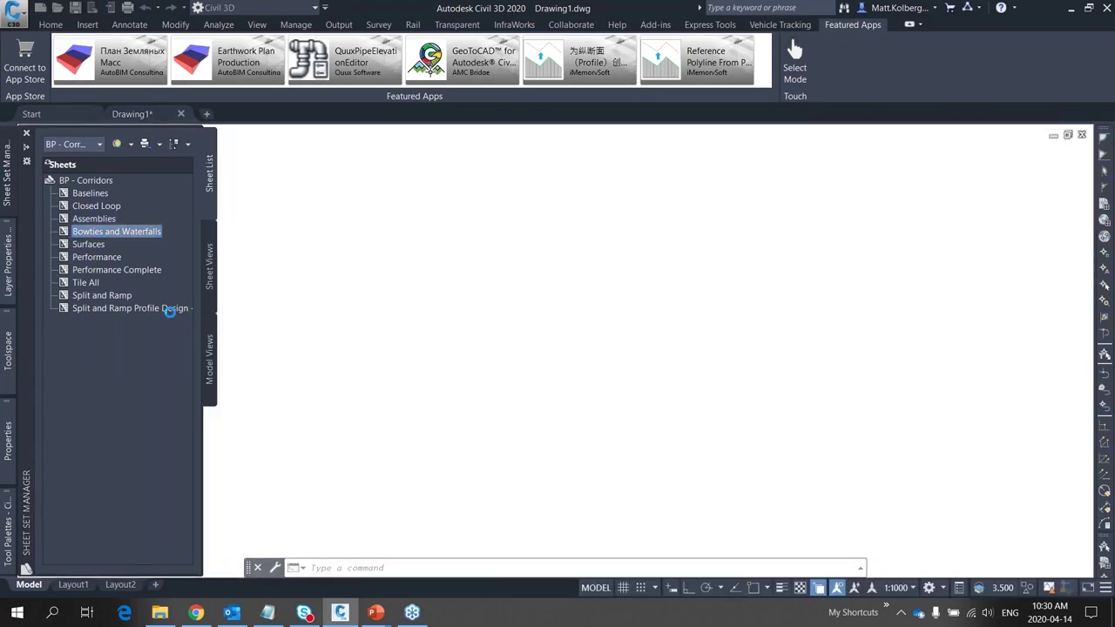
# Switch to the PowerPoint slide show and examine the waterfall and bowtie examples on the Anomalies slide
pyautogui.click(377, 616)
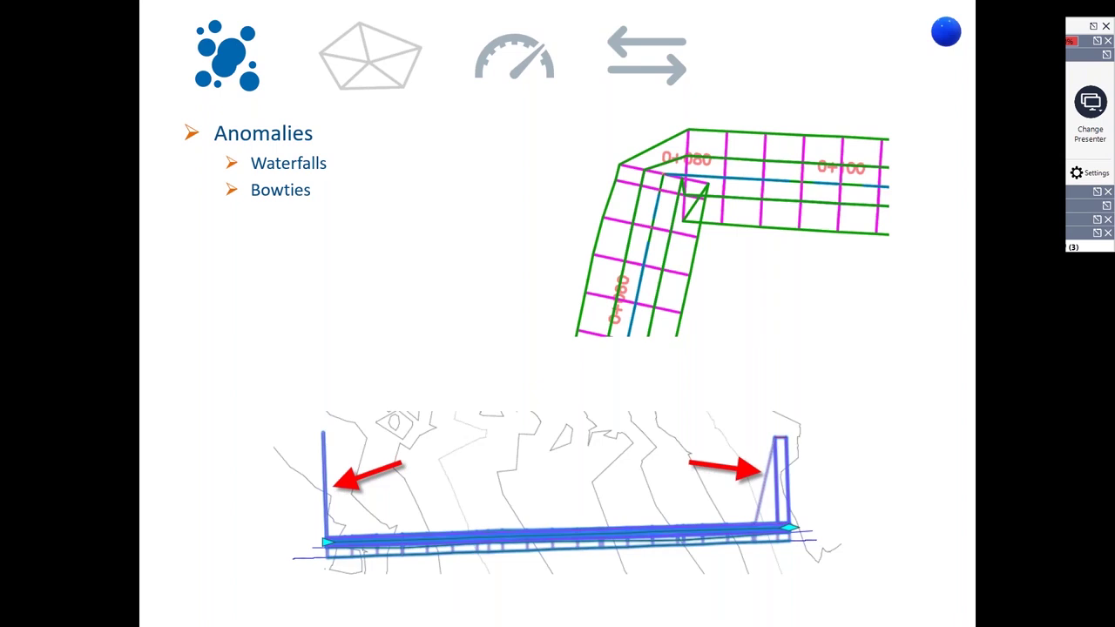
pyautogui.moveTo(347, 556)
pyautogui.mouseDown()
pyautogui.moveTo(286, 580)
pyautogui.moveTo(317, 621)
pyautogui.moveTo(485, 582)
pyautogui.mouseUp()
pyautogui.moveTo(582, 494)
pyautogui.mouseDown()
pyautogui.moveTo(616, 441)
pyautogui.moveTo(744, 473)
pyautogui.moveTo(727, 408)
pyautogui.mouseUp()
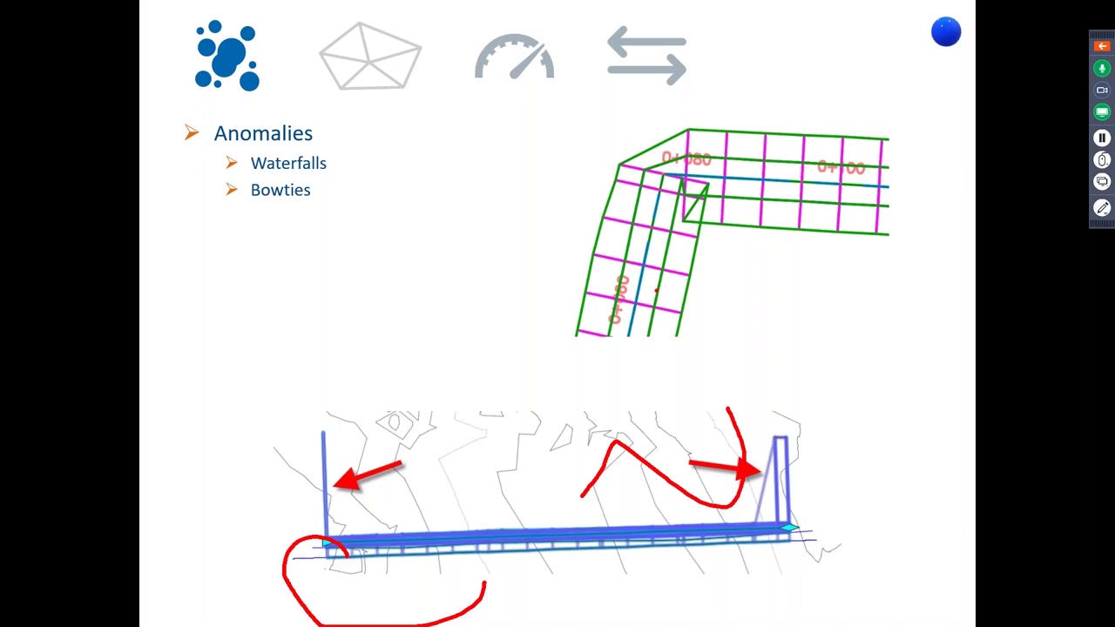
pyautogui.moveTo(624, 352)
pyautogui.mouseDown()
pyautogui.moveTo(672, 177)
pyautogui.moveTo(923, 173)
pyautogui.mouseUp()
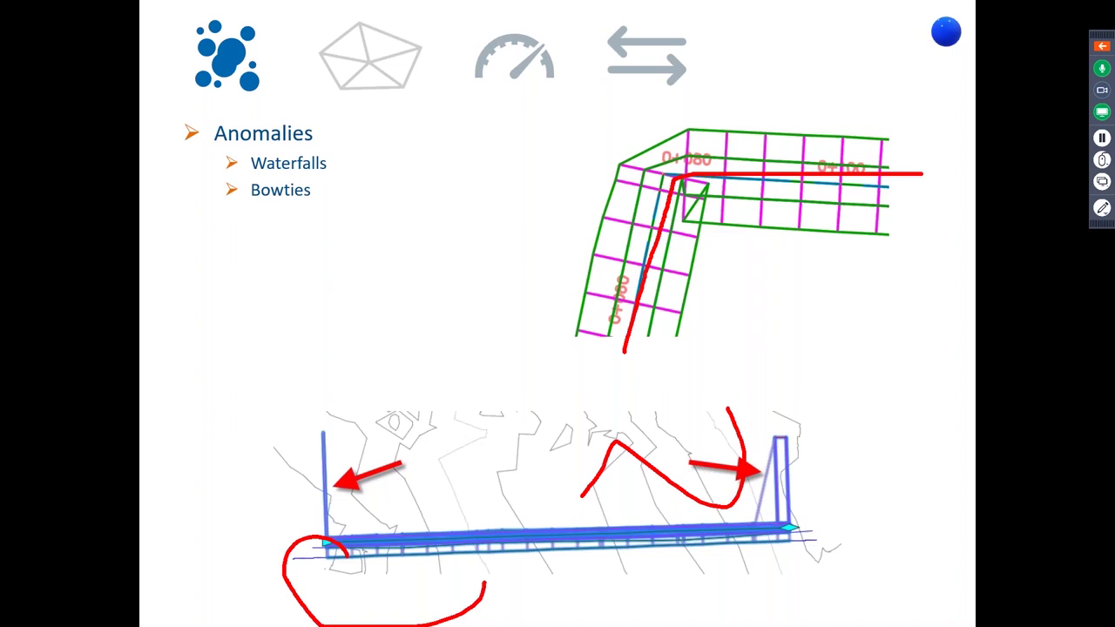
pyautogui.click(1102, 207)
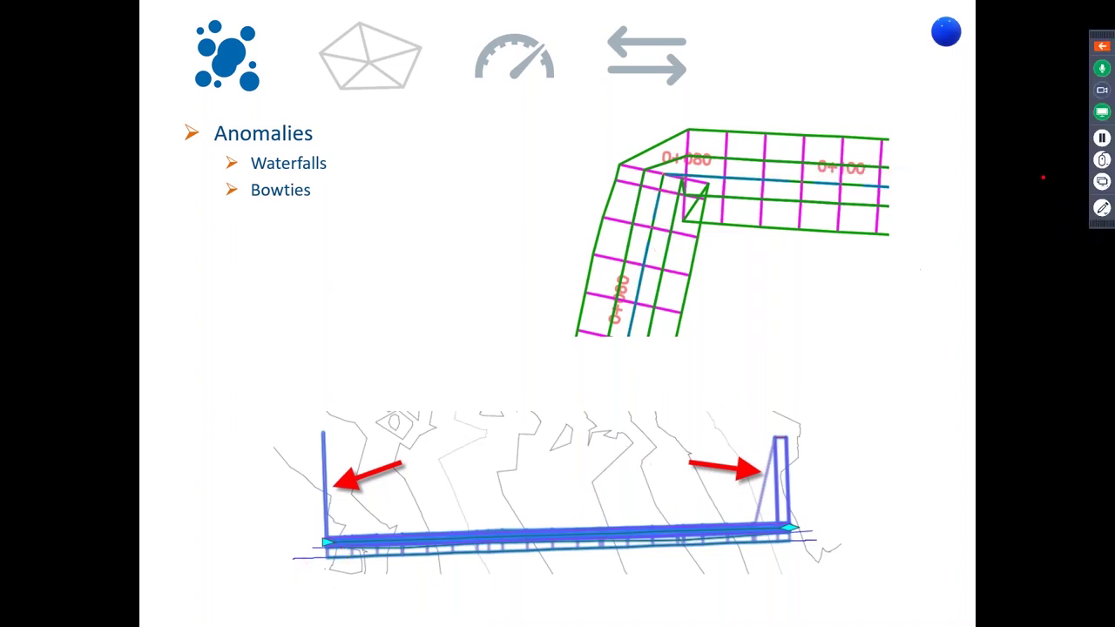
pyautogui.moveTo(827, 231)
pyautogui.mouseDown()
pyautogui.moveTo(814, 262)
pyautogui.moveTo(834, 249)
pyautogui.mouseUp()
pyautogui.moveTo(661, 193)
pyautogui.mouseDown()
pyautogui.moveTo(694, 182)
pyautogui.moveTo(670, 200)
pyautogui.moveTo(698, 223)
pyautogui.mouseUp()
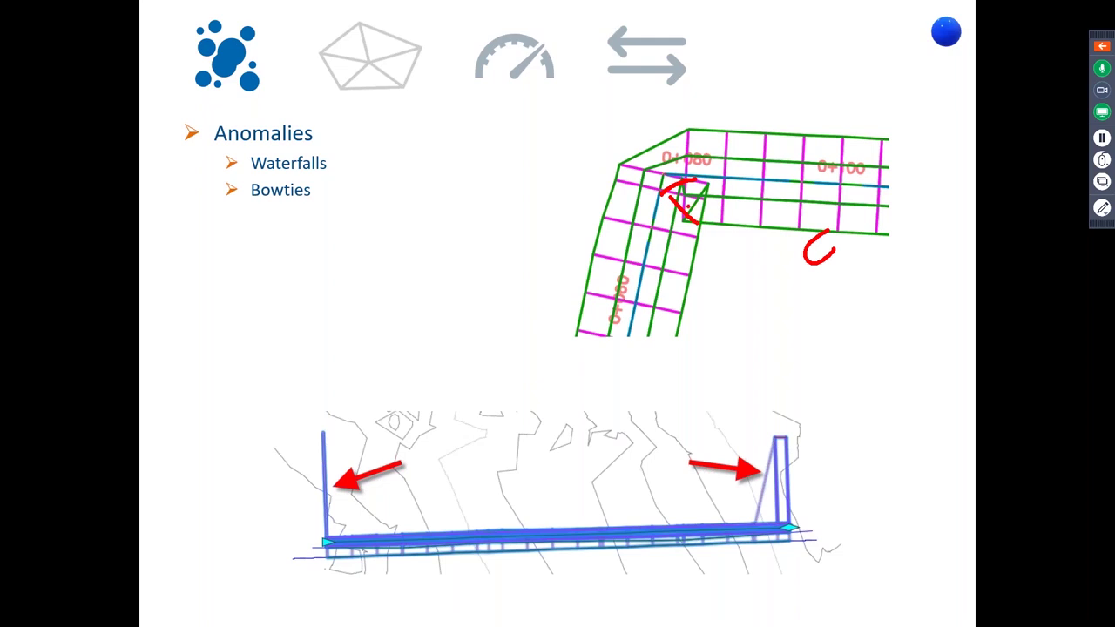
pyautogui.moveTo(653, 237)
pyautogui.mouseDown()
pyautogui.moveTo(668, 204)
pyautogui.moveTo(737, 170)
pyautogui.moveTo(776, 177)
pyautogui.mouseUp()
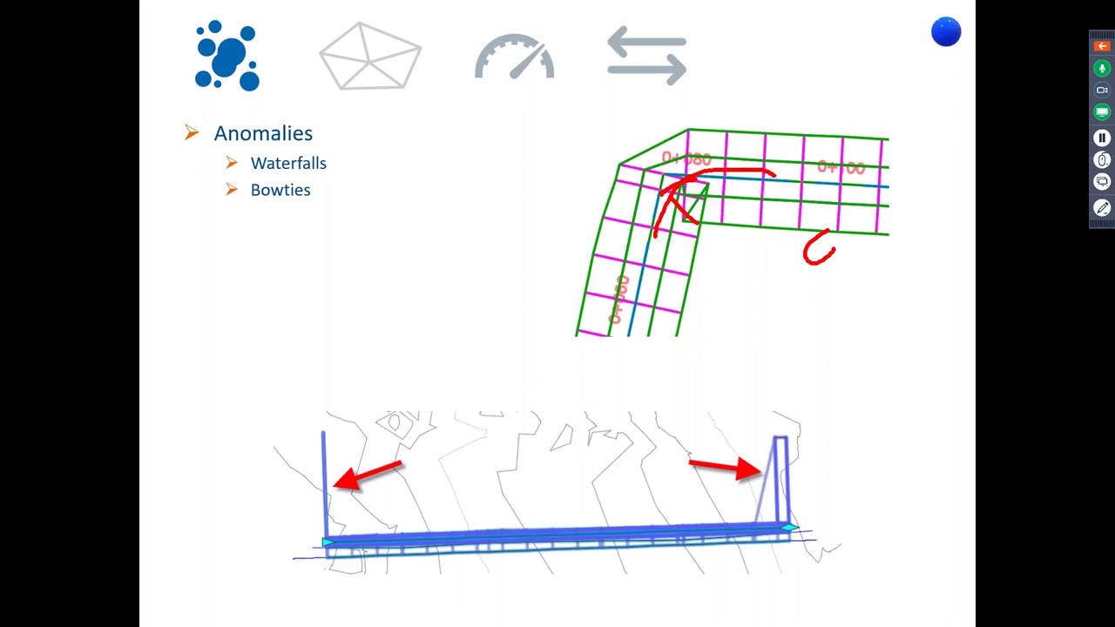
pyautogui.press('e')
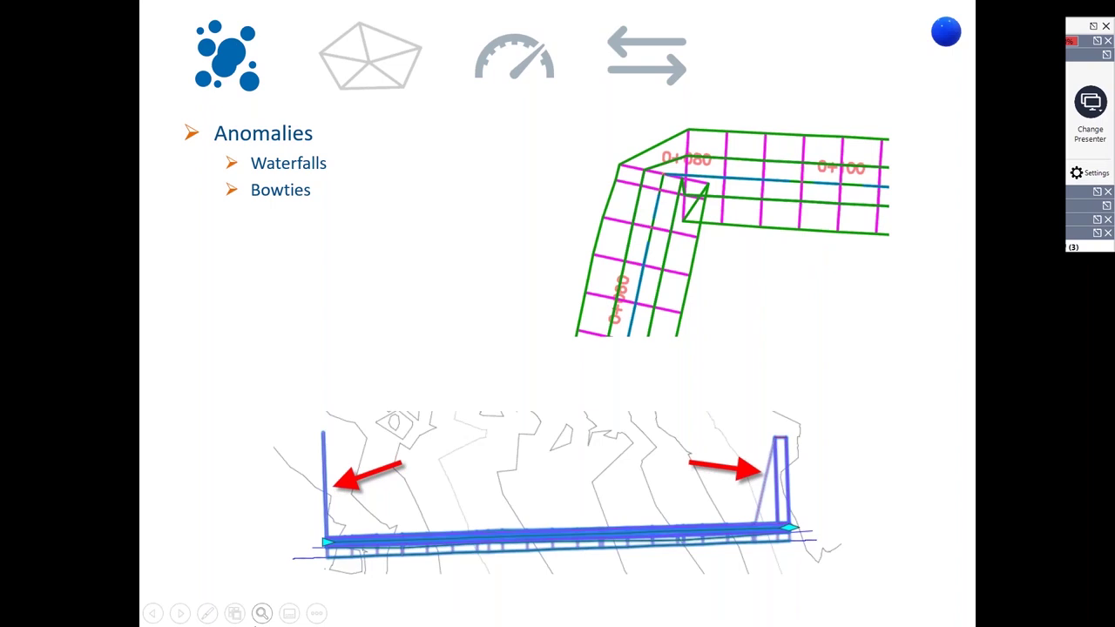
# Switch to Civil 3D, display the drawing's model space and open the Sound Wall corridor in the Object Viewer
pyautogui.hotkey('alt', 'Tab')
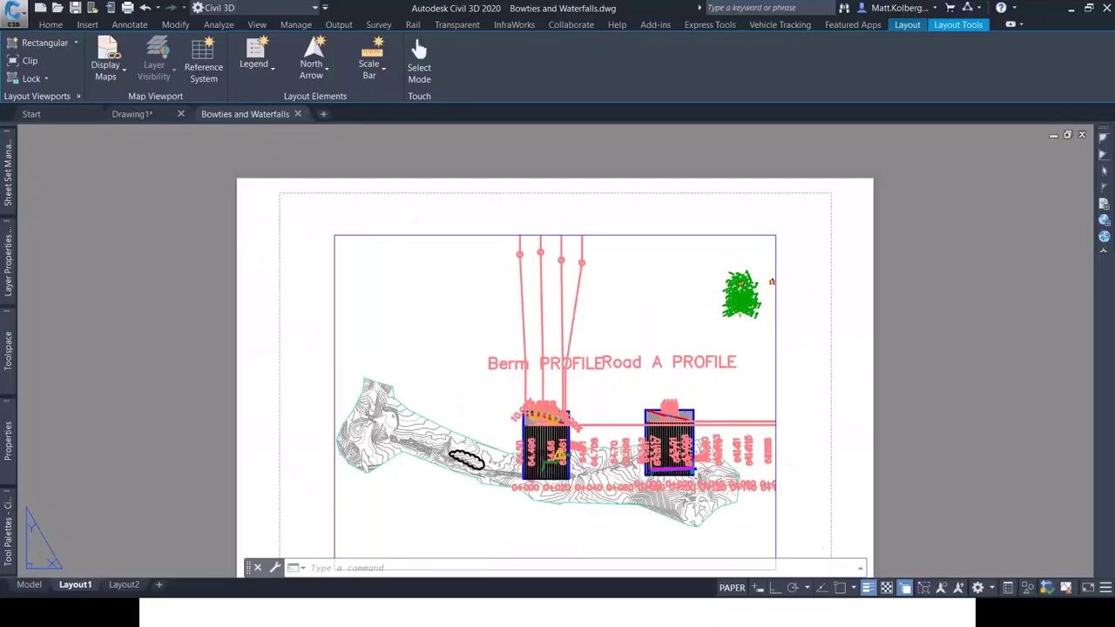
pyautogui.click(28, 585)
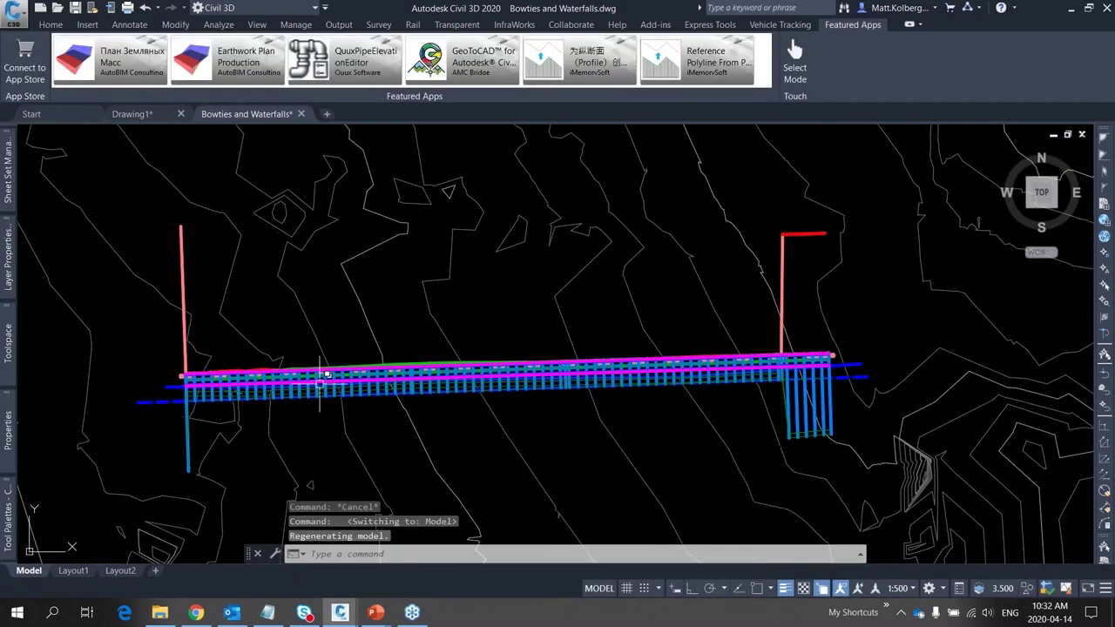
pyautogui.scroll(5, 427, 396)
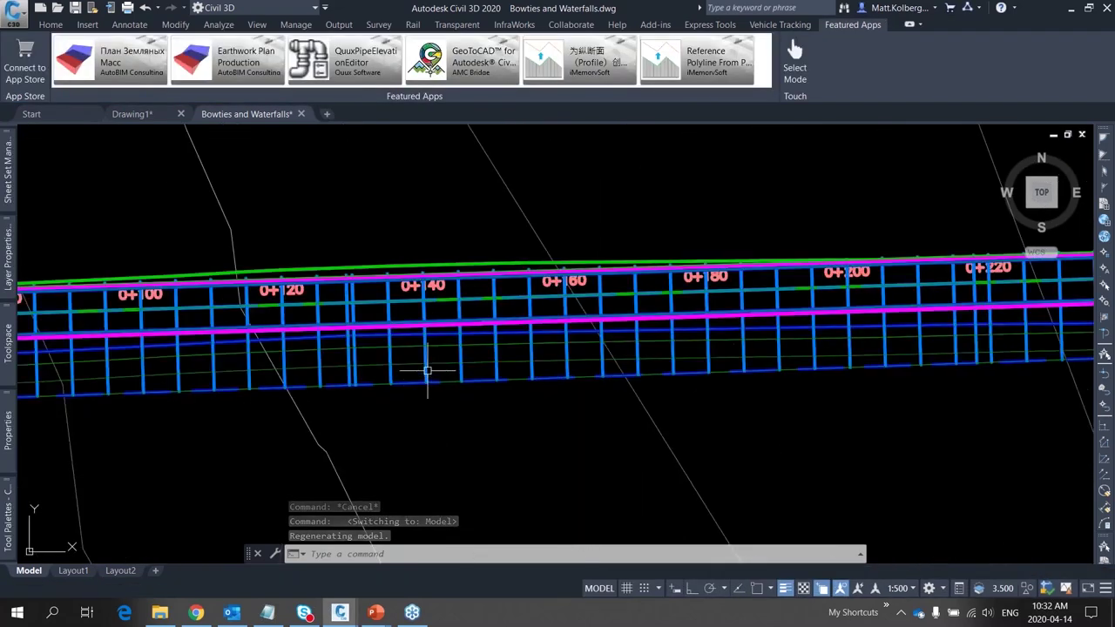
pyautogui.click(535, 392)
pyautogui.rightClick(535, 397)
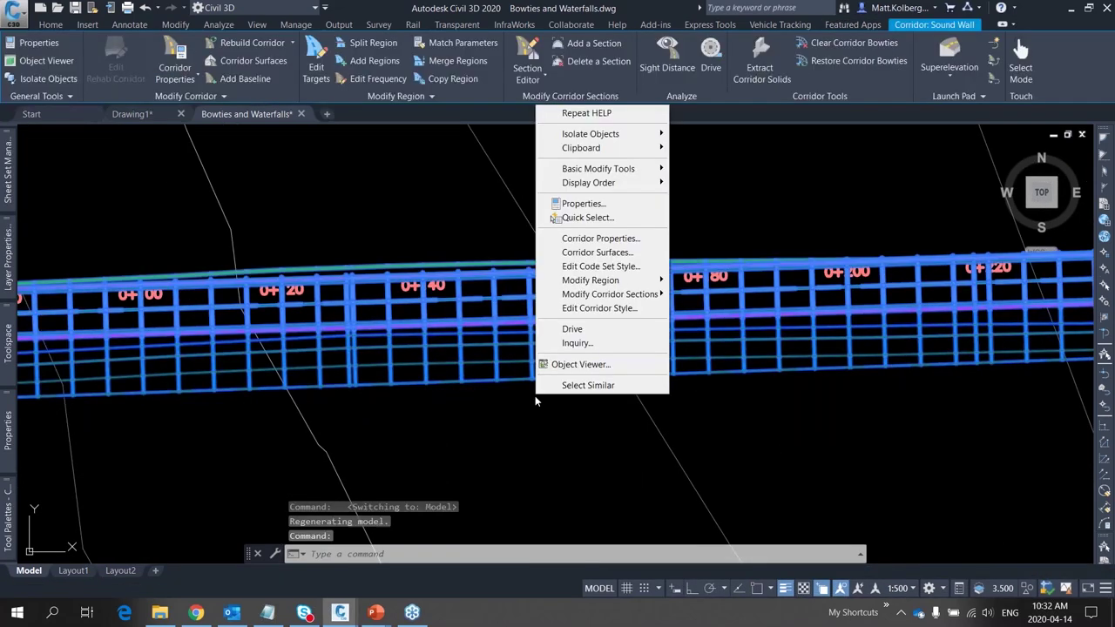
pyautogui.click(620, 366)
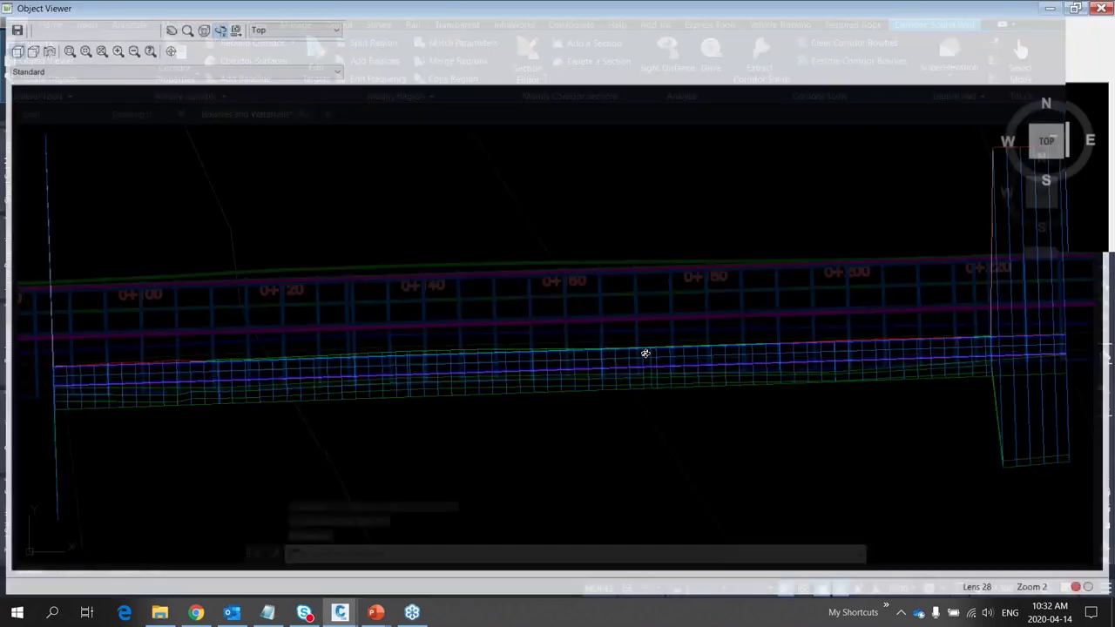
# Examine the waterfalls at both ends of the Sound Wall corridor in 3D and close the Object Viewer
pyautogui.moveTo(644, 351); pyautogui.dragTo(699, 314)
pyautogui.moveTo(645, 244); pyautogui.dragTo(647, 206)
pyautogui.moveTo(584, 313); pyautogui.dragTo(606, 304)
pyautogui.moveTo(704, 243)
pyautogui.mouseDown()
pyautogui.moveTo(303, 353)
pyautogui.moveTo(285, 427)
pyautogui.moveTo(300, 488)
pyautogui.moveTo(400, 474)
pyautogui.mouseUp()
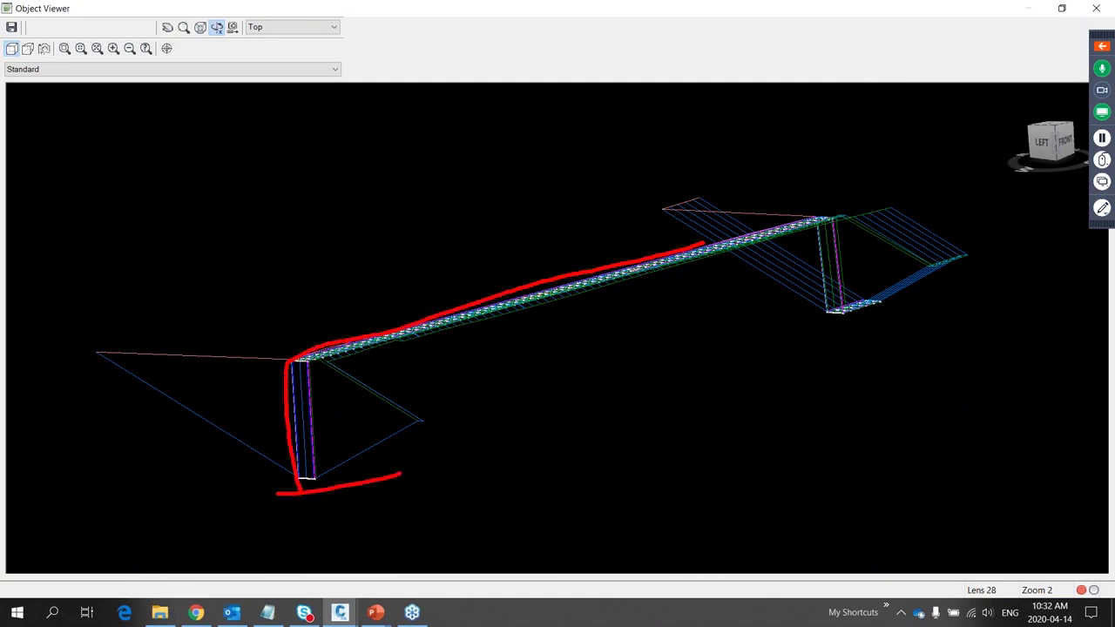
pyautogui.moveTo(706, 245)
pyautogui.mouseDown()
pyautogui.moveTo(829, 209)
pyautogui.moveTo(827, 310)
pyautogui.mouseUp()
pyautogui.moveTo(806, 329); pyautogui.dragTo(919, 300)
pyautogui.click(910, 294)
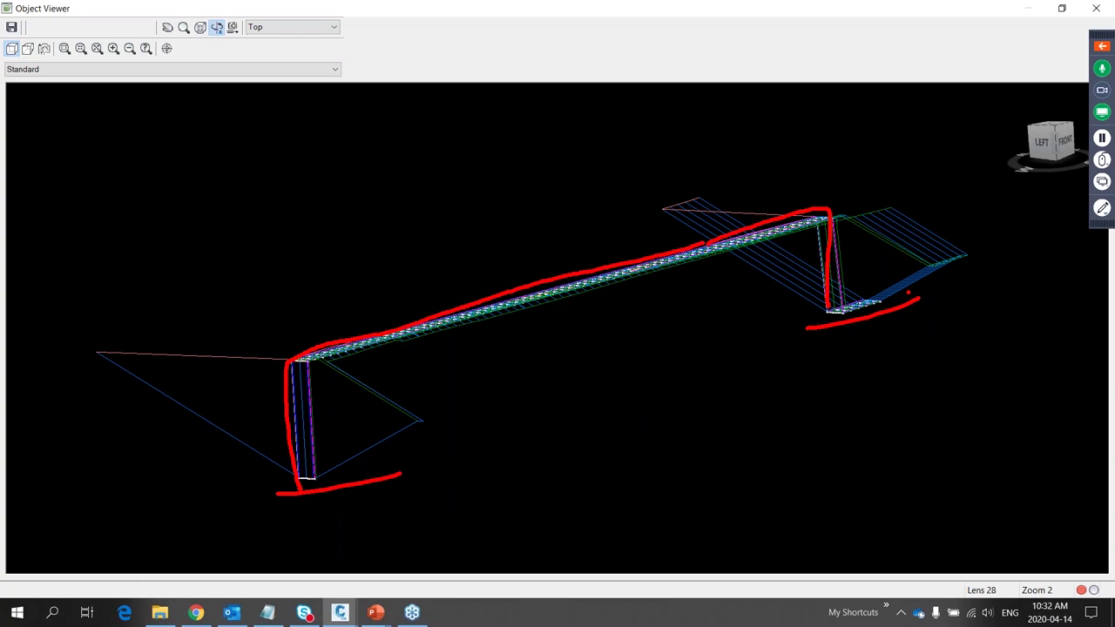
pyautogui.press('Escape')
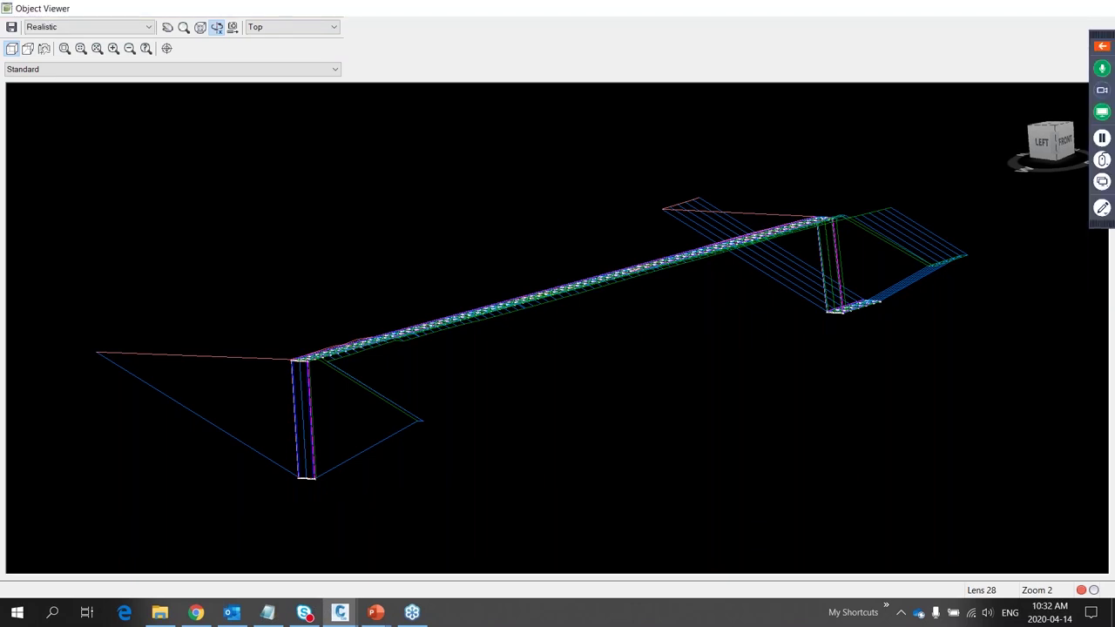
pyautogui.press('Escape')
# Examine where the design profile starts relative to the surface profile at the beginning of the Road A profile view
pyautogui.scroll(-5, 601, 449)
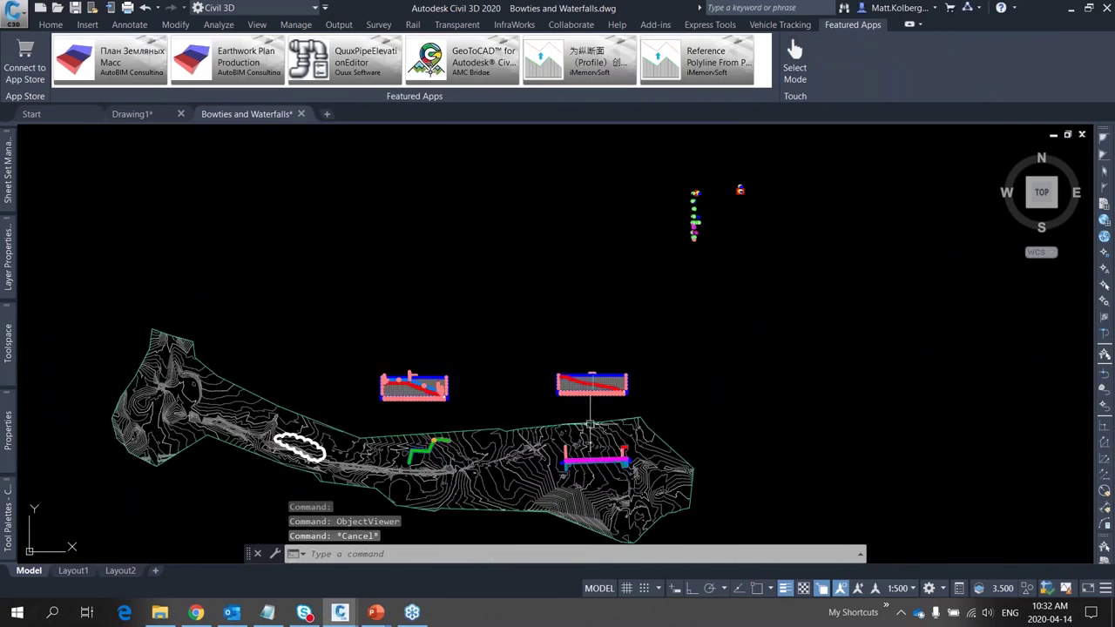
pyautogui.scroll(3, 576, 393)
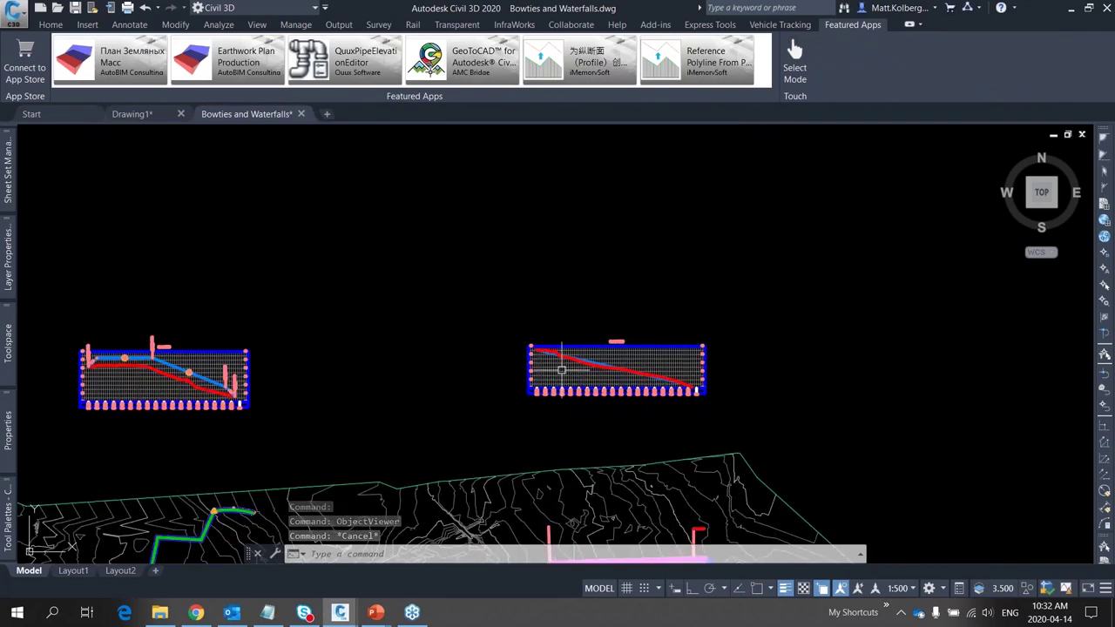
pyautogui.scroll(3, 542, 350)
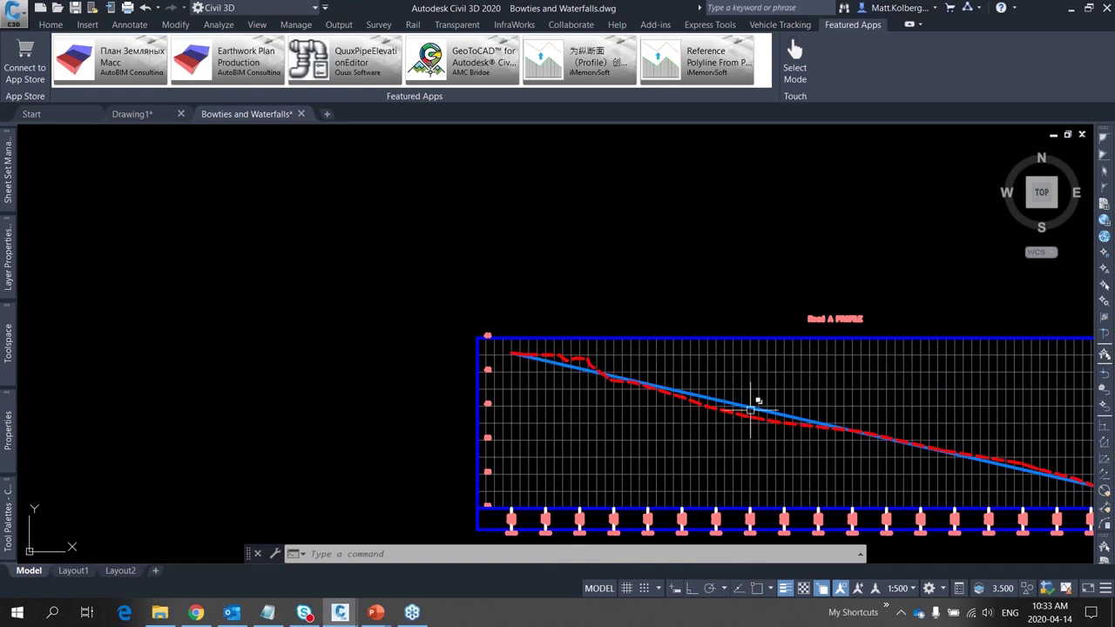
pyautogui.scroll(5, 523, 353)
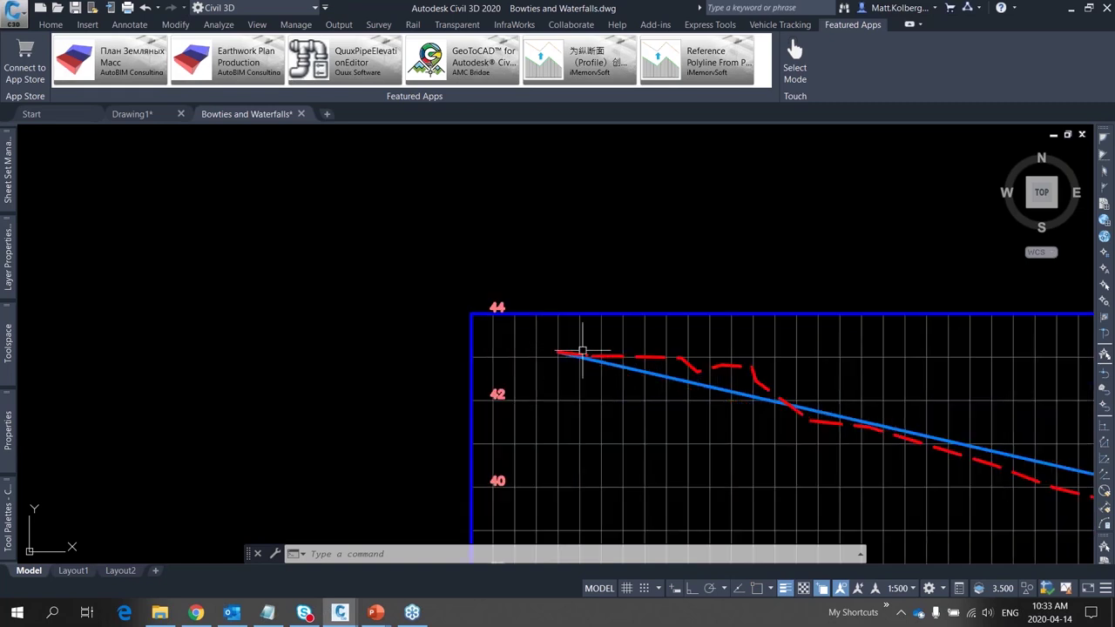
pyautogui.scroll(4, 446, 357)
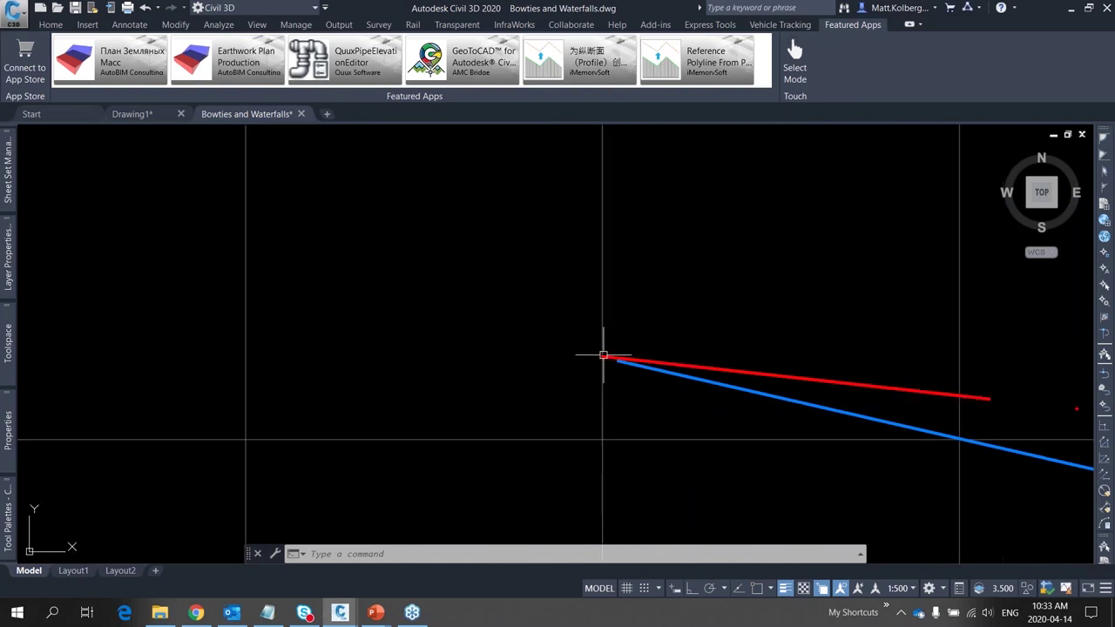
pyautogui.scroll(4, 683, 347)
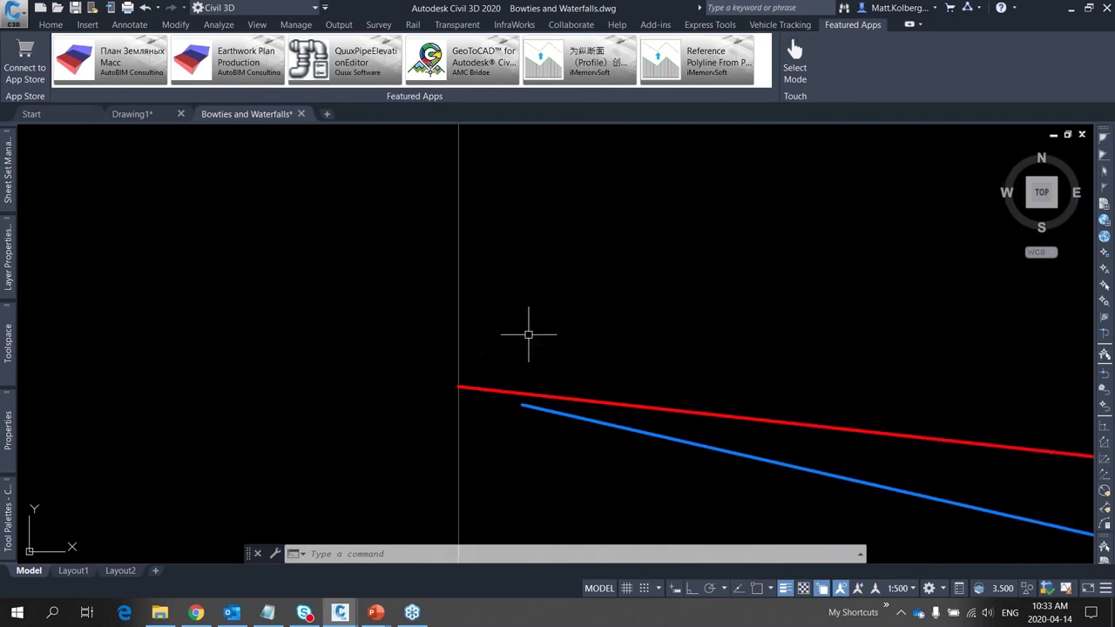
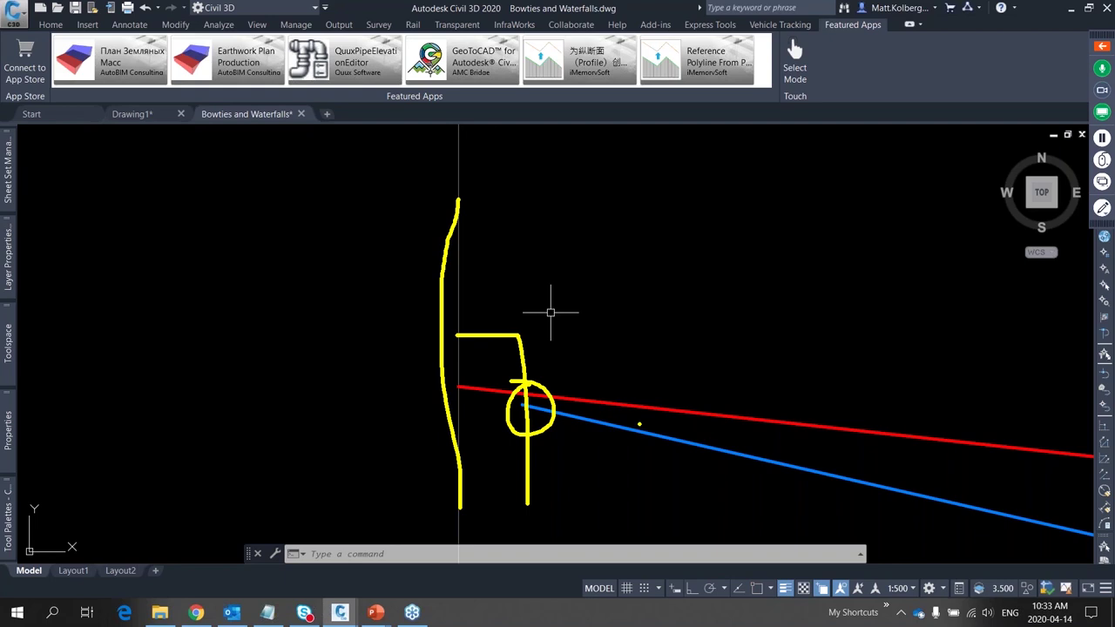
# Turn on object snap and stretch the start of the CL design profile to the start point of the surface profile
pyautogui.press('Escape')
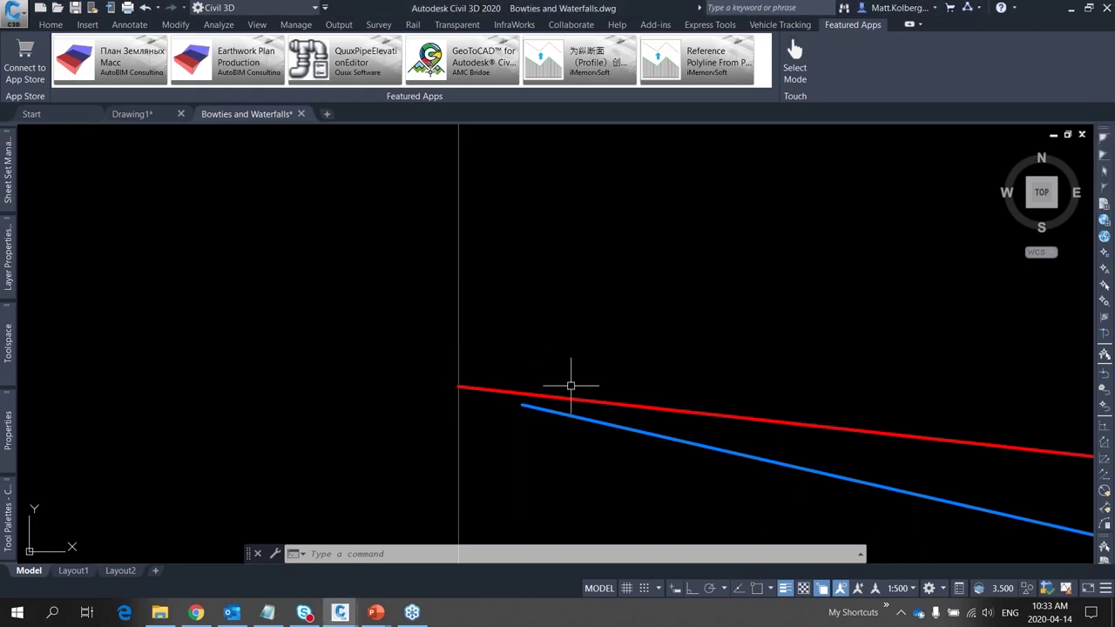
pyautogui.click(560, 415)
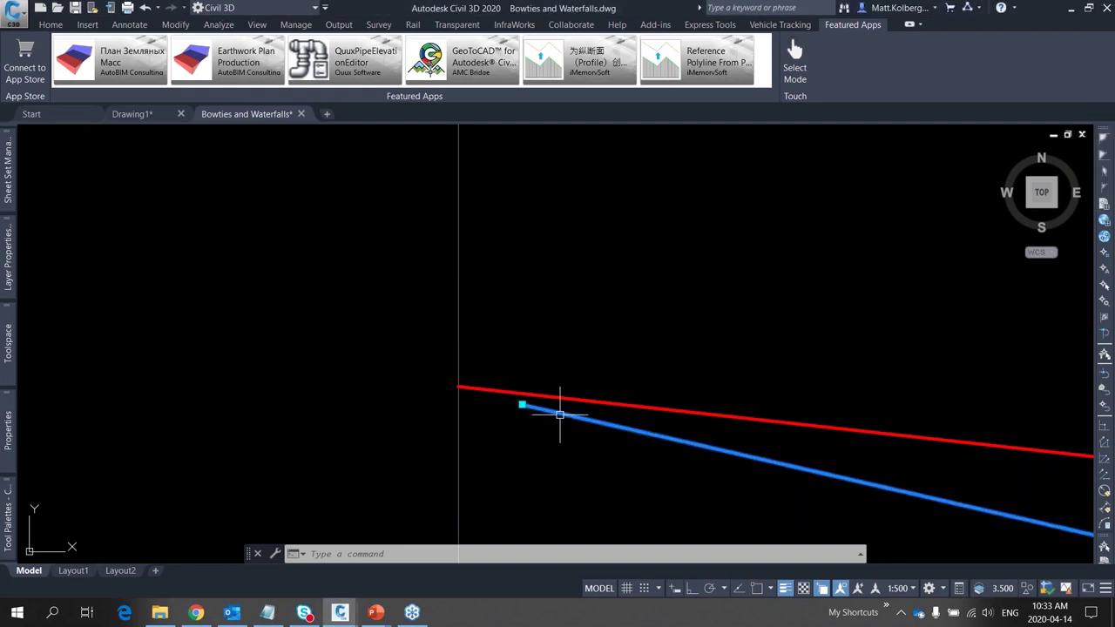
pyautogui.click(521, 404)
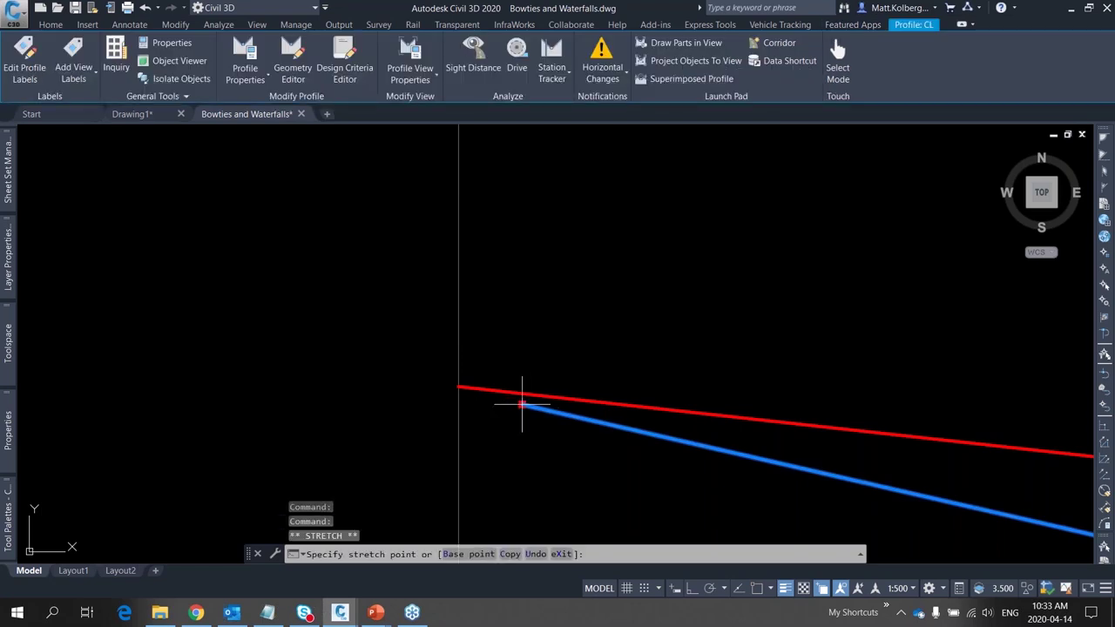
pyautogui.press('F3')
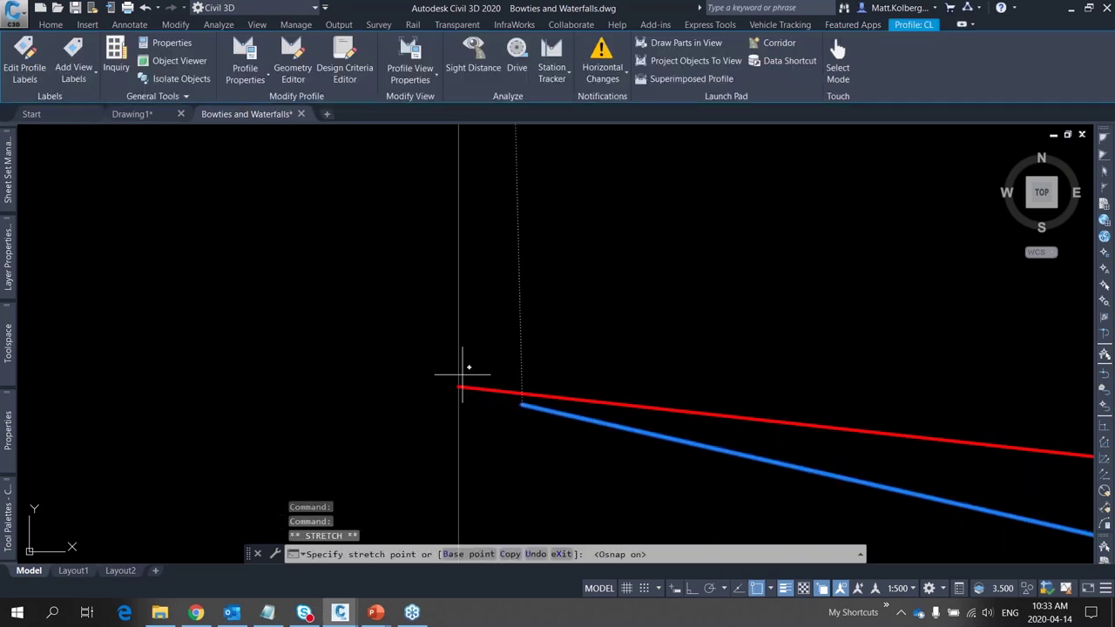
pyautogui.click(459, 387)
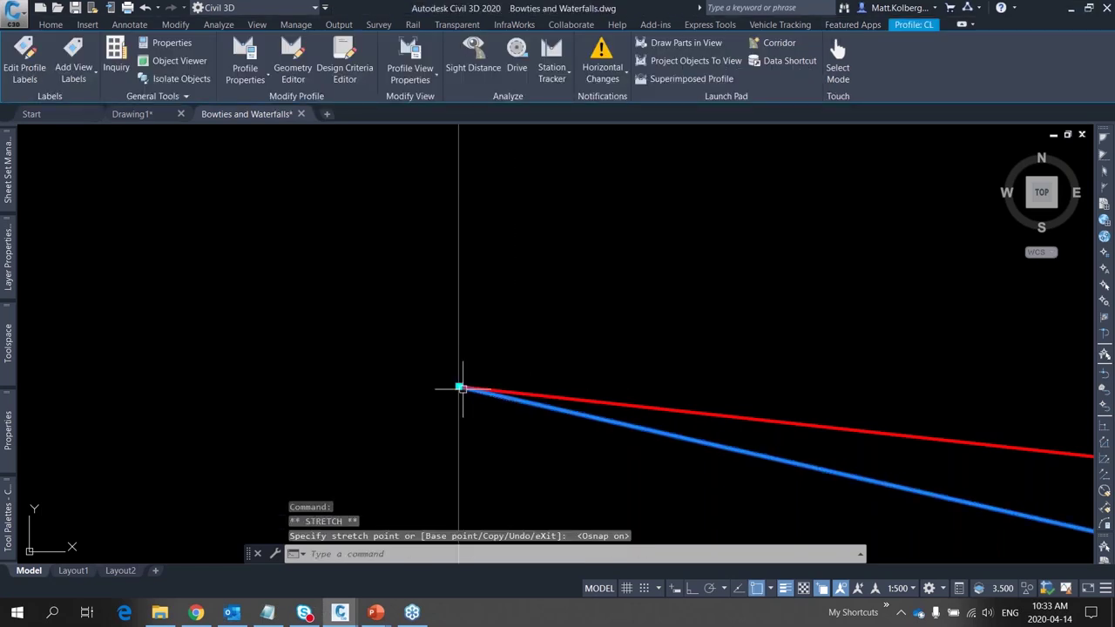
pyautogui.press('Escape')
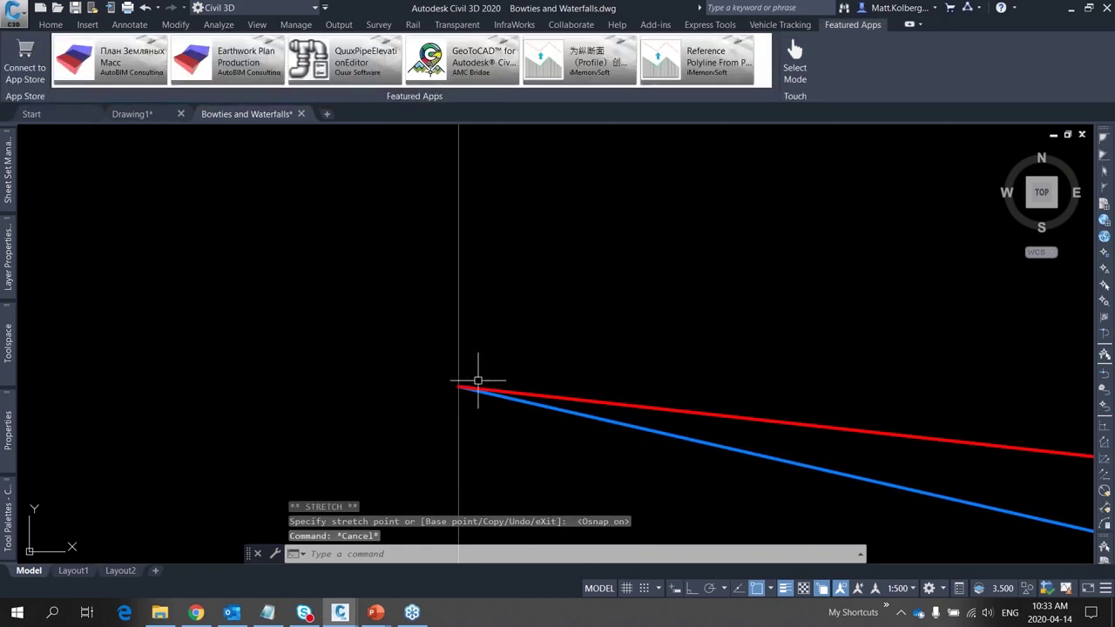
# Examine where the design profile ends relative to the surface profile and its station at the end of the Road A profile view
pyautogui.scroll(-8, 373, 322)
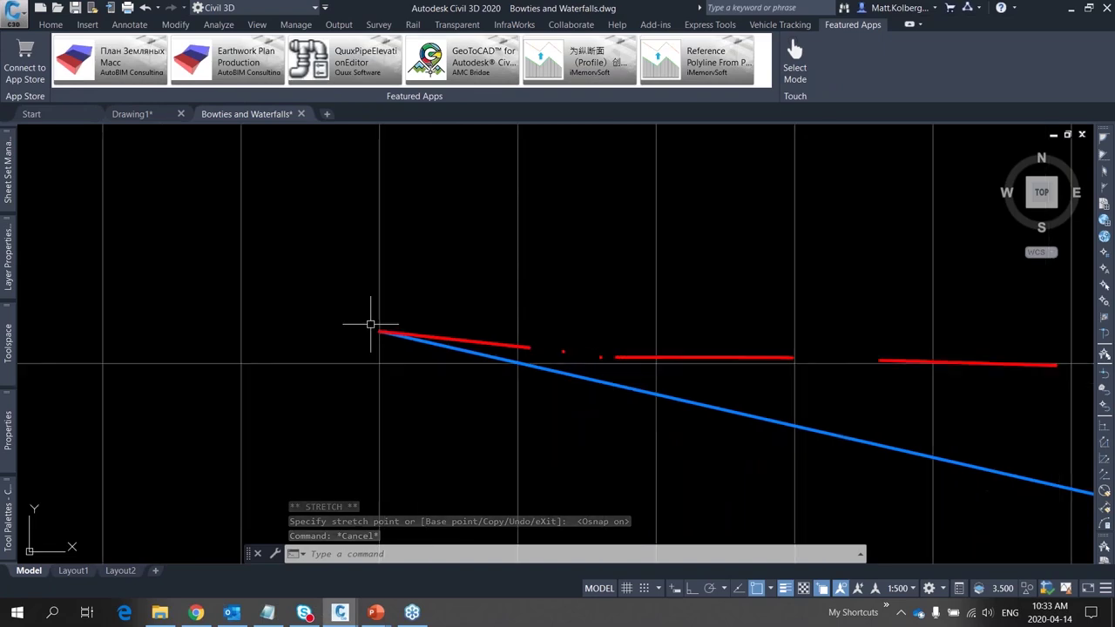
pyautogui.scroll(-5, 371, 328)
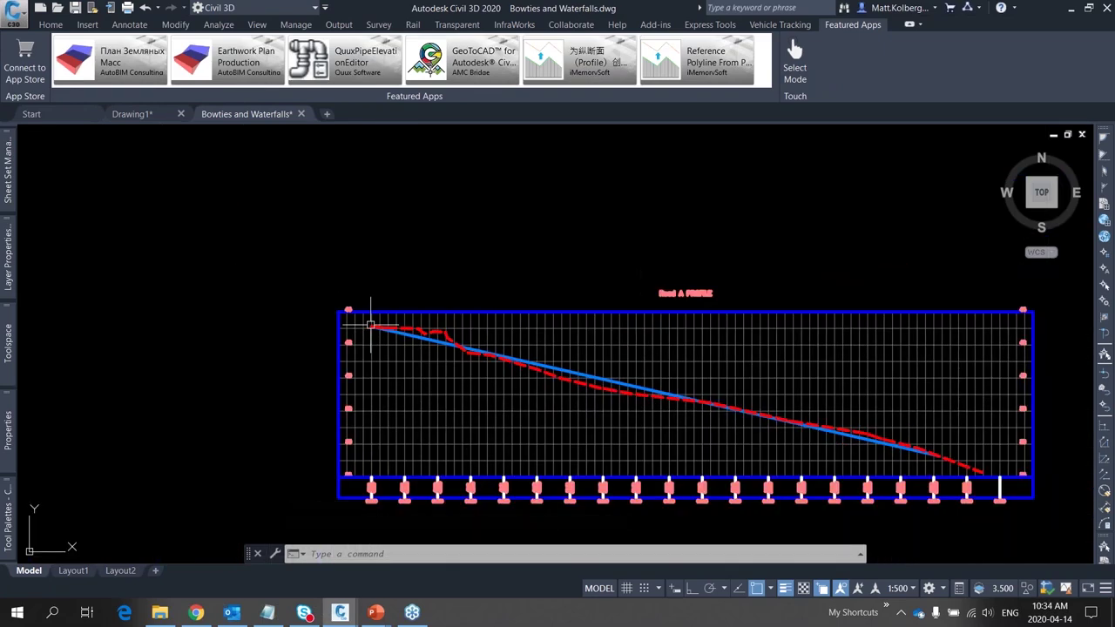
pyautogui.scroll(-3, 368, 326)
pyautogui.scroll(6, 727, 409)
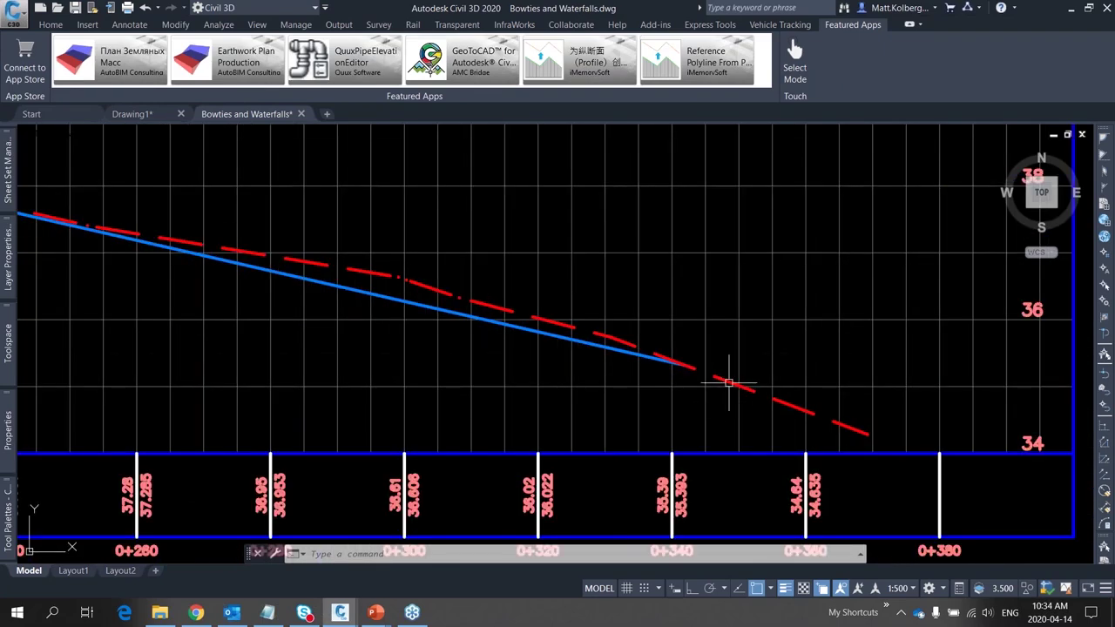
pyautogui.scroll(3, 727, 388)
pyautogui.moveTo(655, 450); pyautogui.dragTo(587, 403, button='middle')
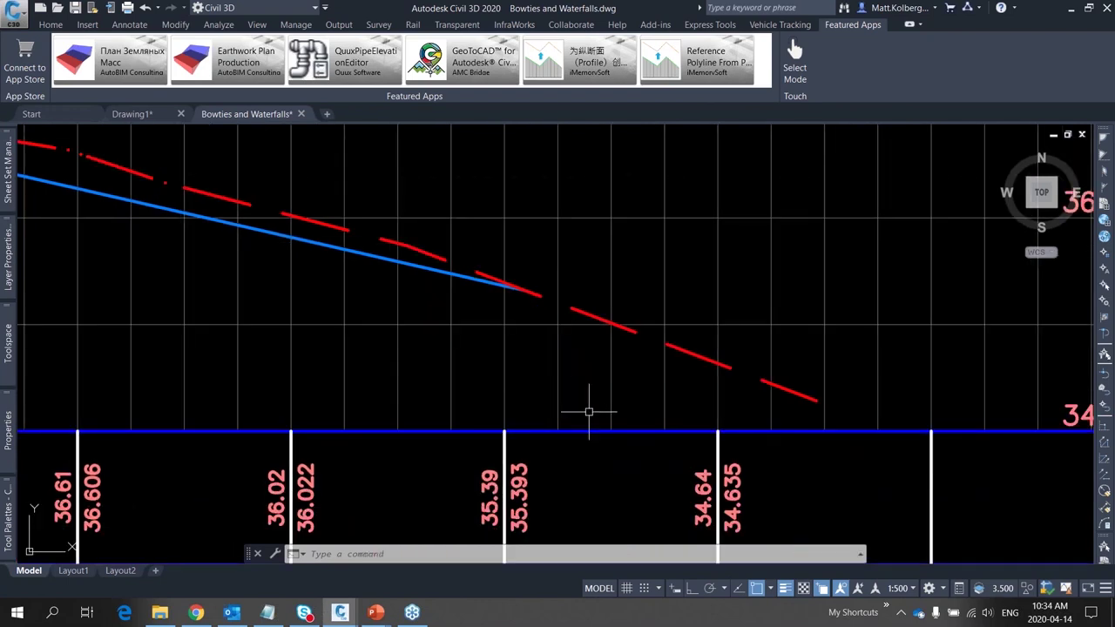
pyautogui.moveTo(338, 262)
pyautogui.mouseDown()
pyautogui.moveTo(428, 311)
pyautogui.moveTo(685, 378)
pyautogui.moveTo(805, 396)
pyautogui.moveTo(833, 388)
pyautogui.mouseUp()
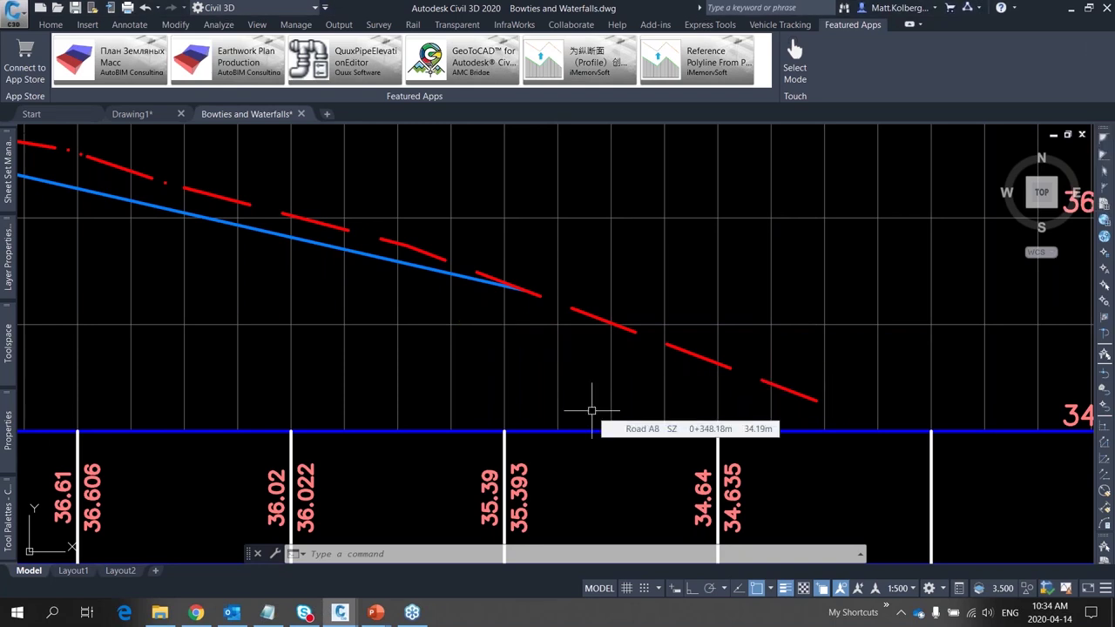
pyautogui.moveTo(671, 409); pyautogui.dragTo(649, 302, button='middle')
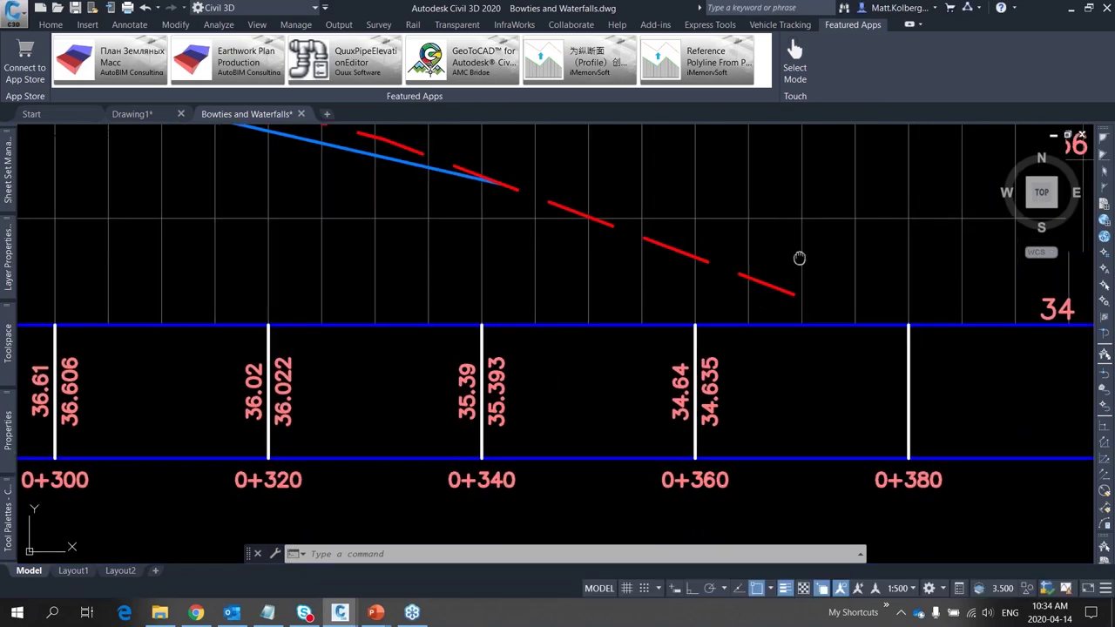
pyautogui.moveTo(799, 256); pyautogui.dragTo(841, 356, button='middle')
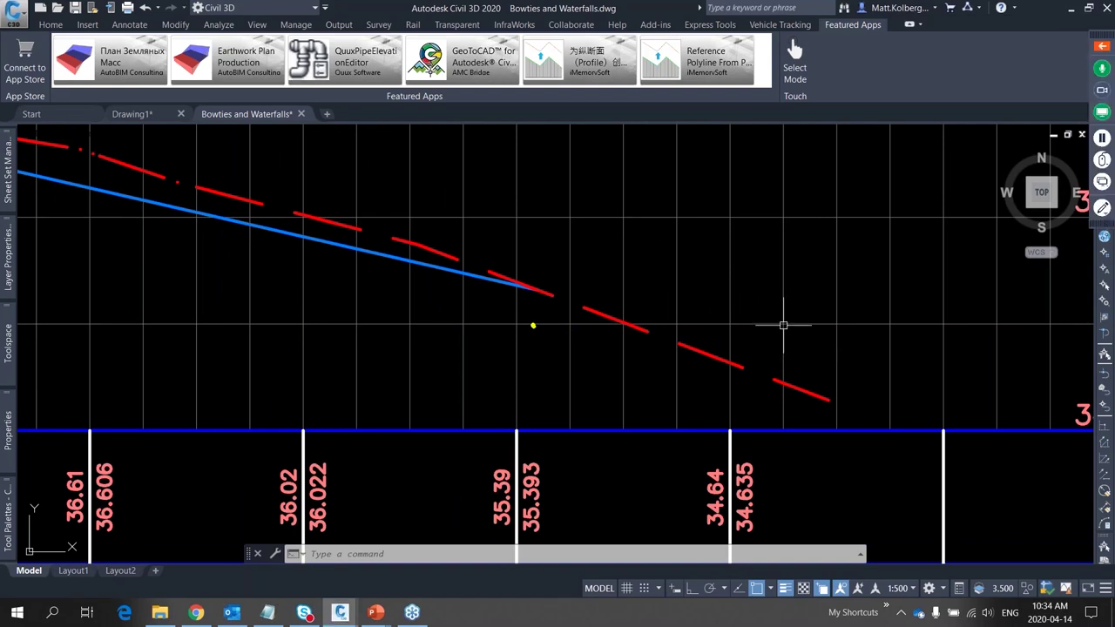
pyautogui.moveTo(534, 326)
pyautogui.mouseDown()
pyautogui.moveTo(728, 388)
pyautogui.moveTo(851, 406)
pyautogui.mouseUp()
pyautogui.moveTo(532, 229); pyautogui.dragTo(543, 371)
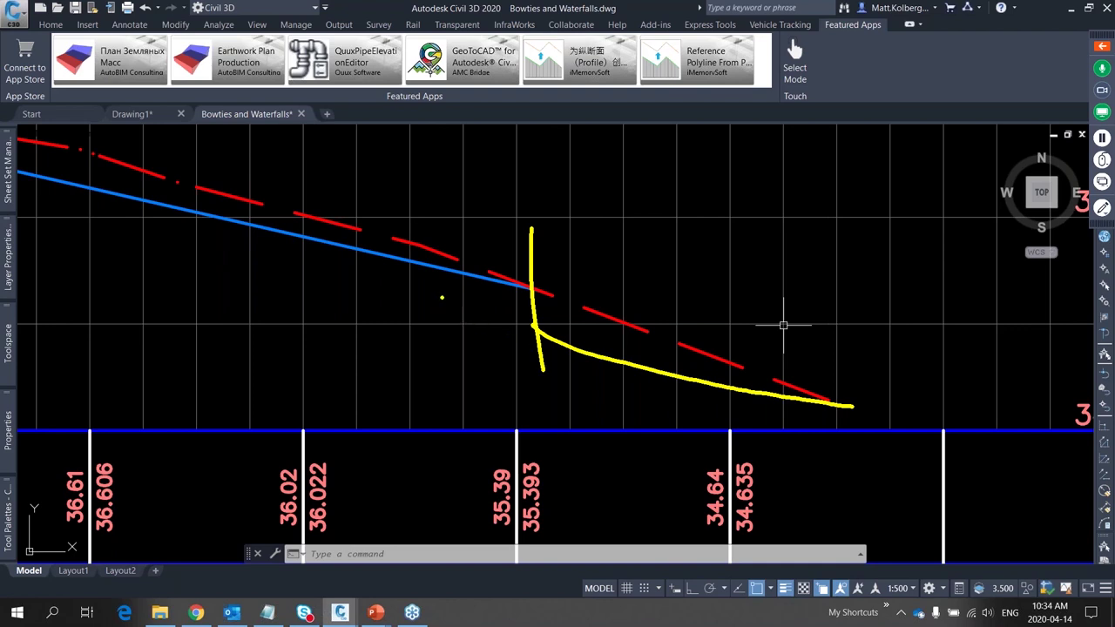
pyautogui.press('Escape')
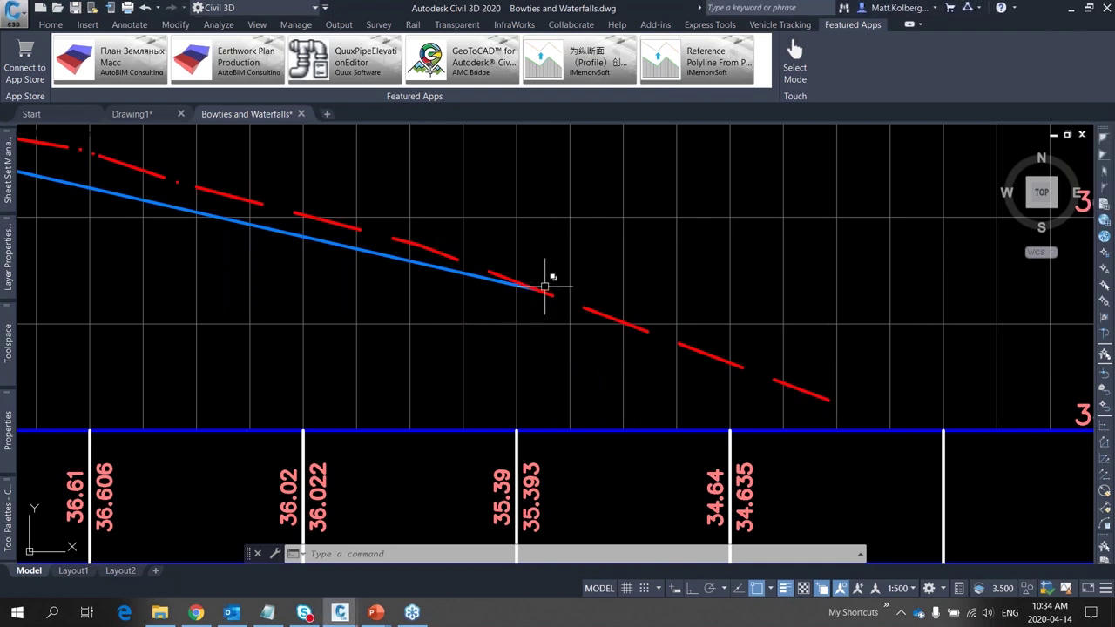
pyautogui.moveTo(604, 337); pyautogui.dragTo(589, 182, button='middle')
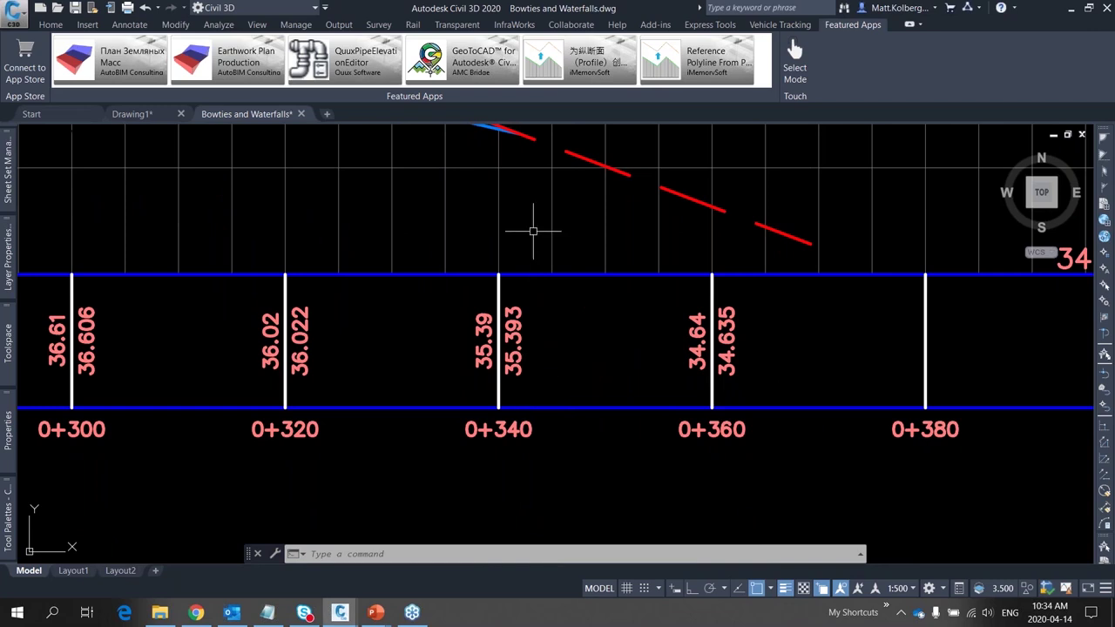
pyautogui.moveTo(533, 230); pyautogui.dragTo(544, 342, button='middle')
pyautogui.moveTo(544, 343)
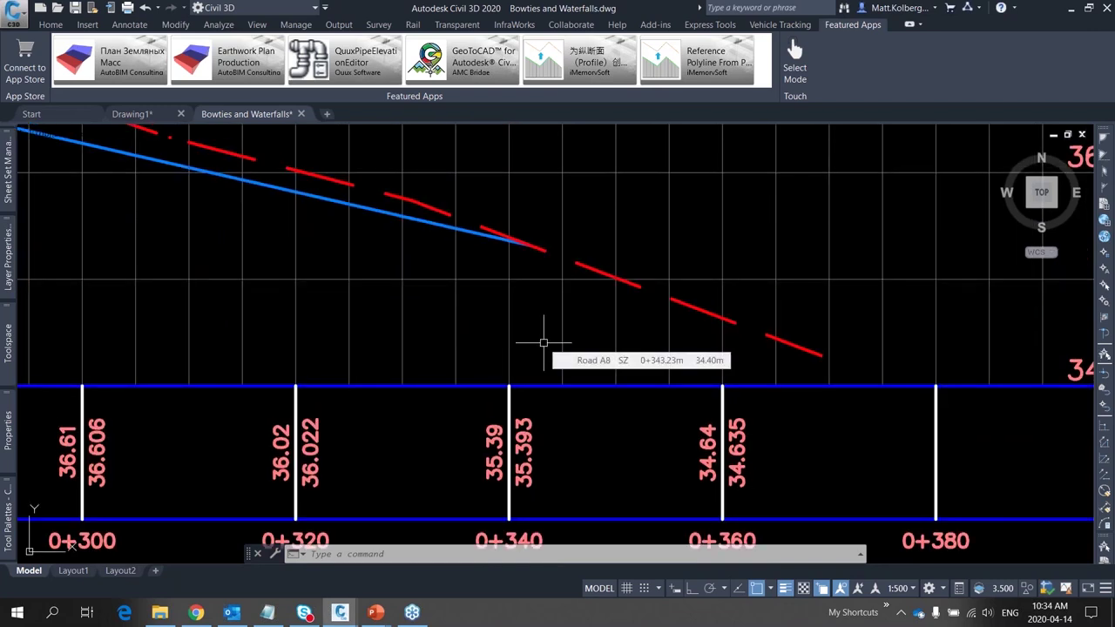
pyautogui.moveTo(560, 240)
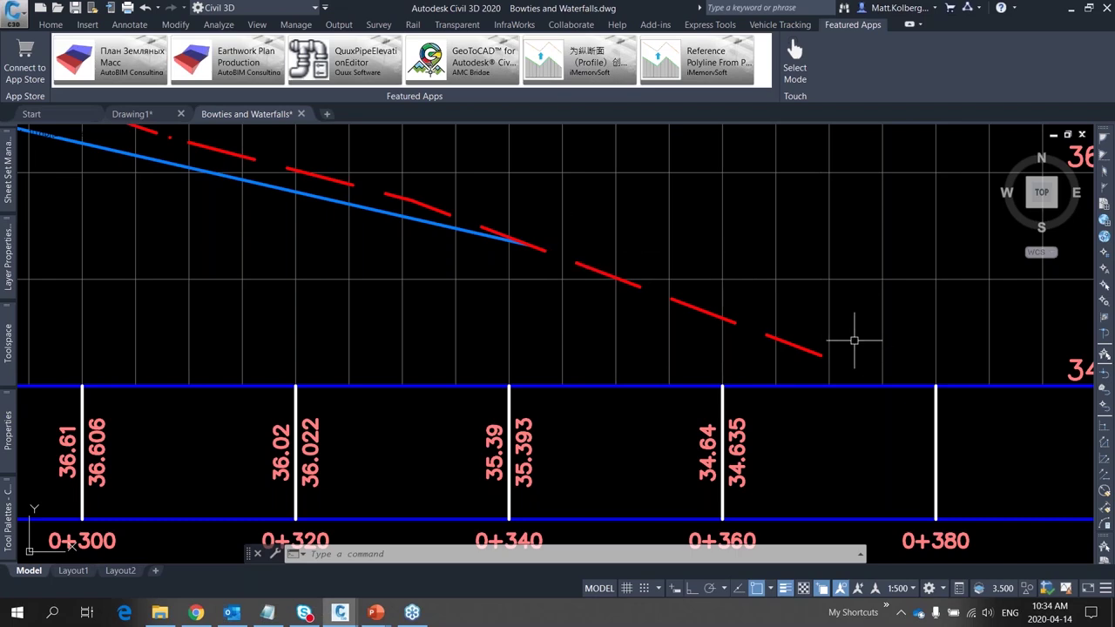
# Open the Sound Wall corridor's properties and select the Main region under the Road A baseline parameters
pyautogui.scroll(-10, 630, 210)
pyautogui.scroll(-4, 635, 236)
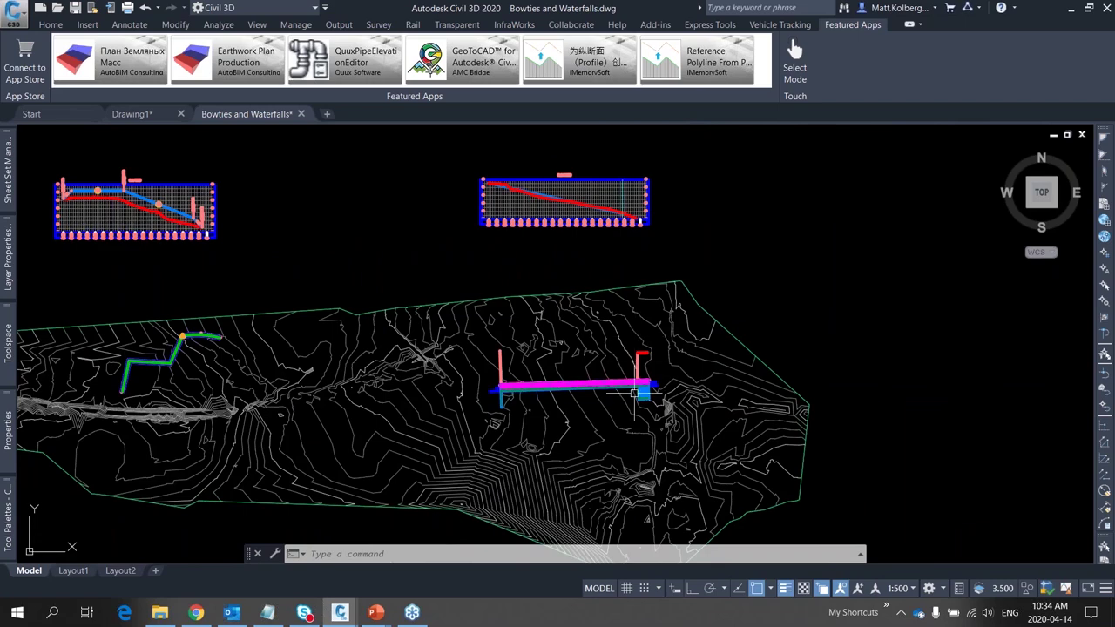
pyautogui.scroll(8, 633, 393)
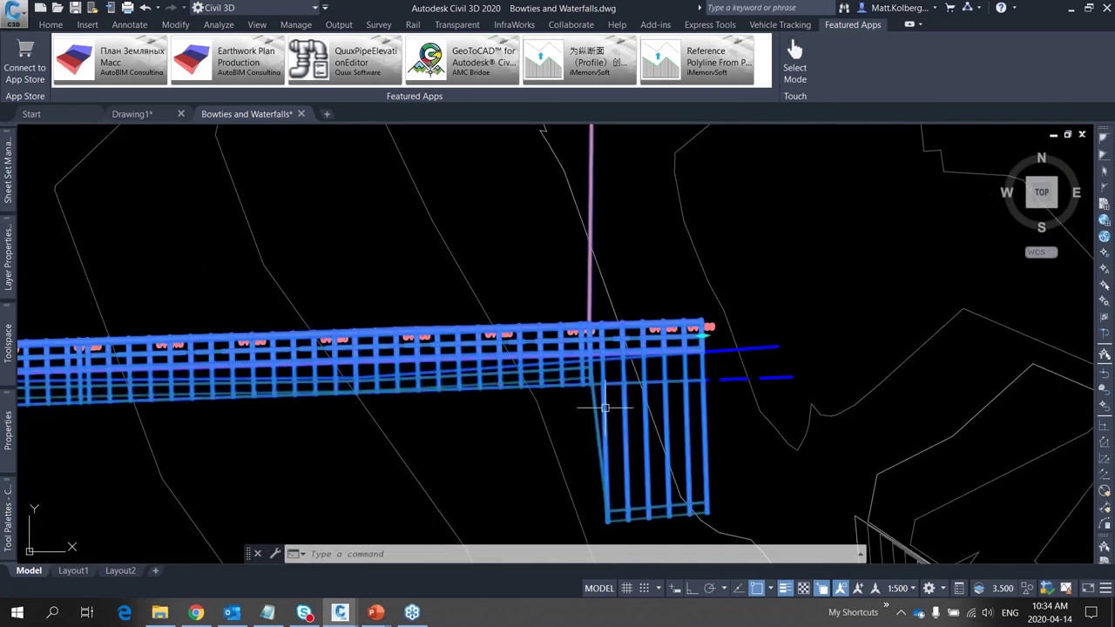
pyautogui.click(601, 402)
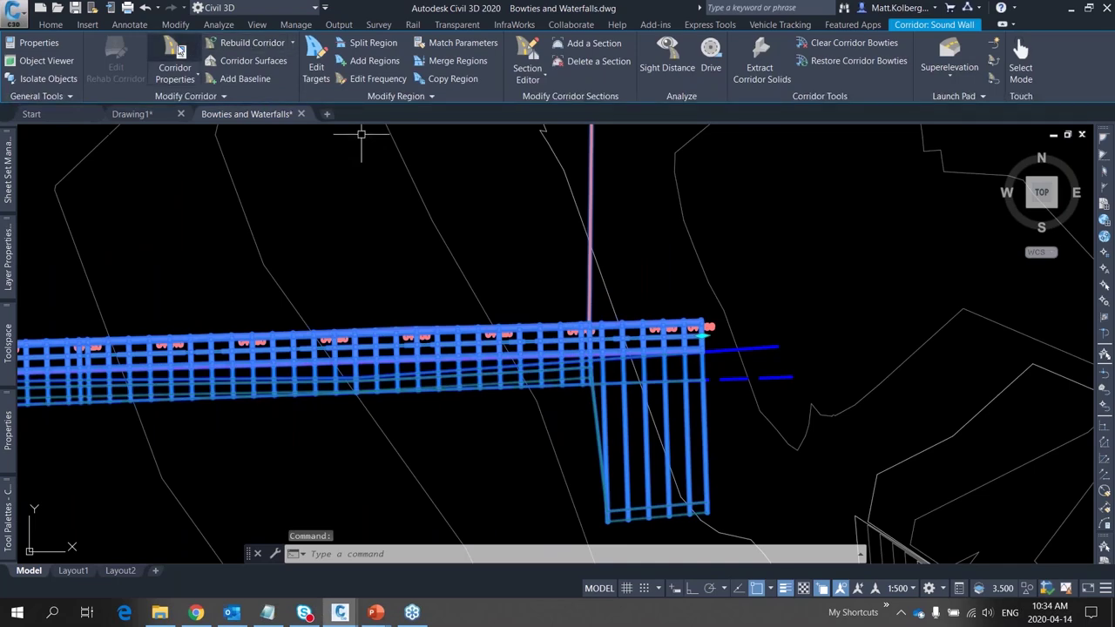
pyautogui.click(226, 81)
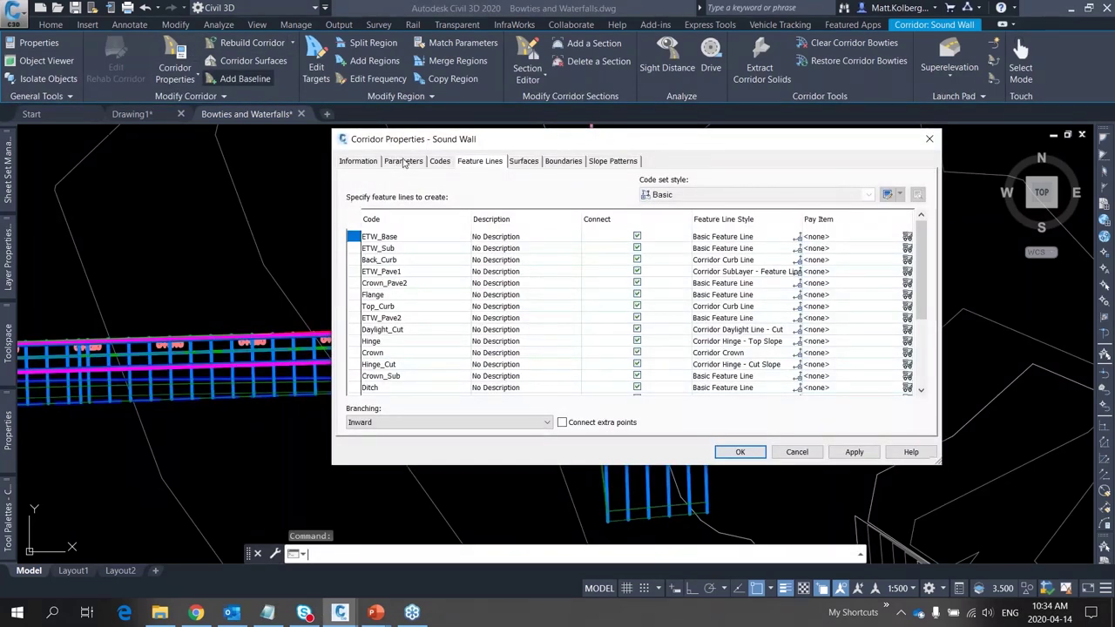
pyautogui.click(403, 162)
pyautogui.click(445, 237)
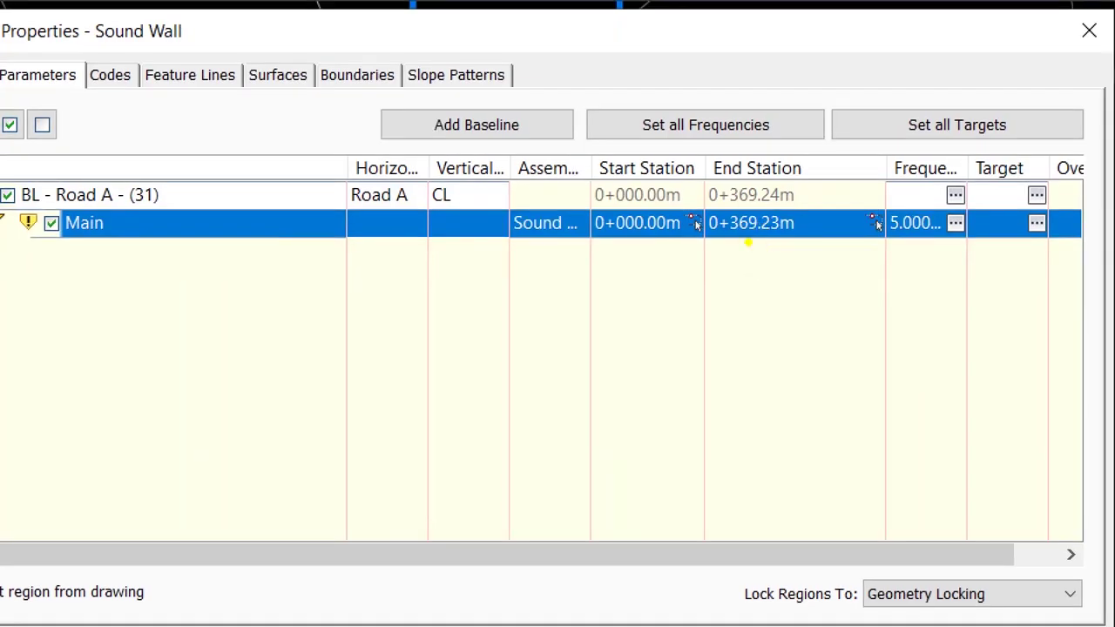
# Set the Main region's end station to 0+340.00m, apply the corridor properties and rebuild the corridor
pyautogui.moveTo(747, 244); pyautogui.dragTo(810, 368)
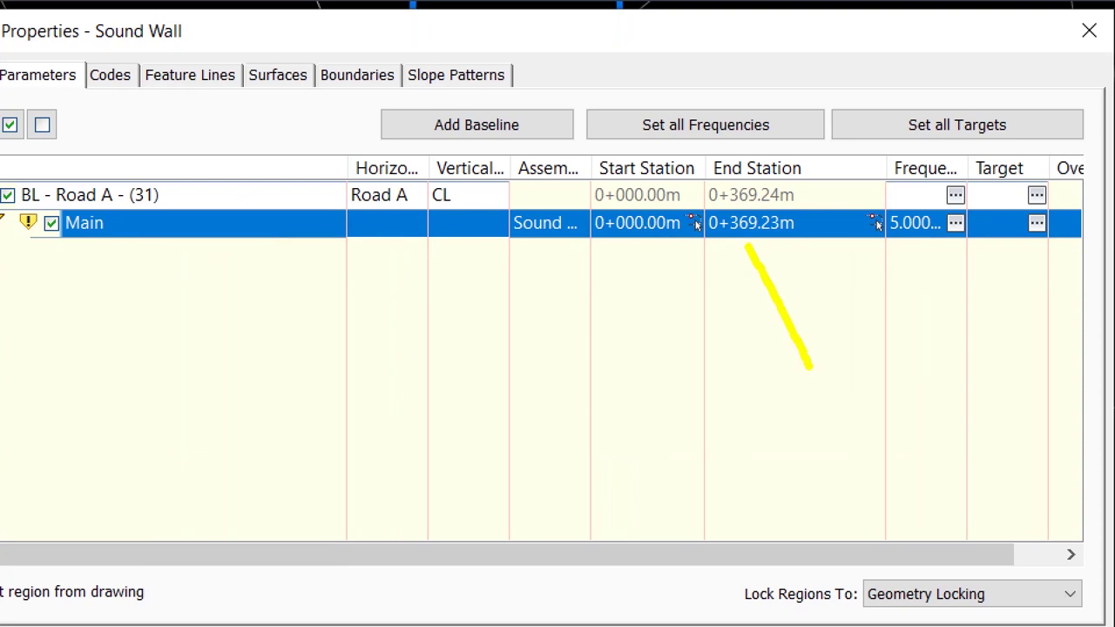
pyautogui.moveTo(799, 203)
pyautogui.mouseDown()
pyautogui.moveTo(744, 199)
pyautogui.moveTo(696, 237)
pyautogui.moveTo(737, 265)
pyautogui.moveTo(828, 232)
pyautogui.moveTo(764, 171)
pyautogui.mouseUp()
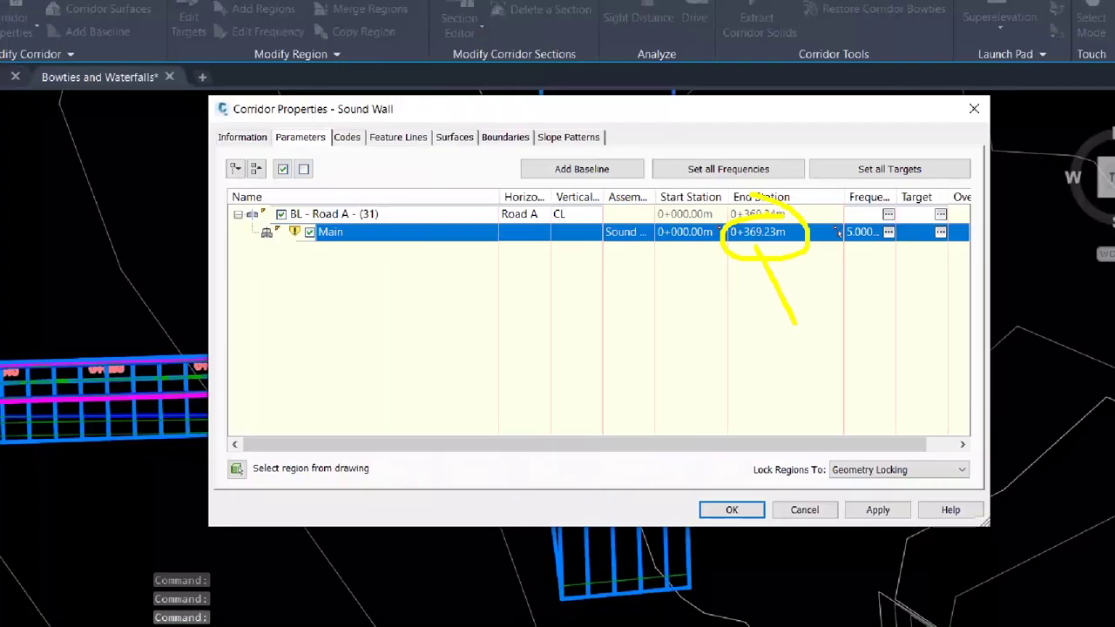
pyautogui.click(798, 225)
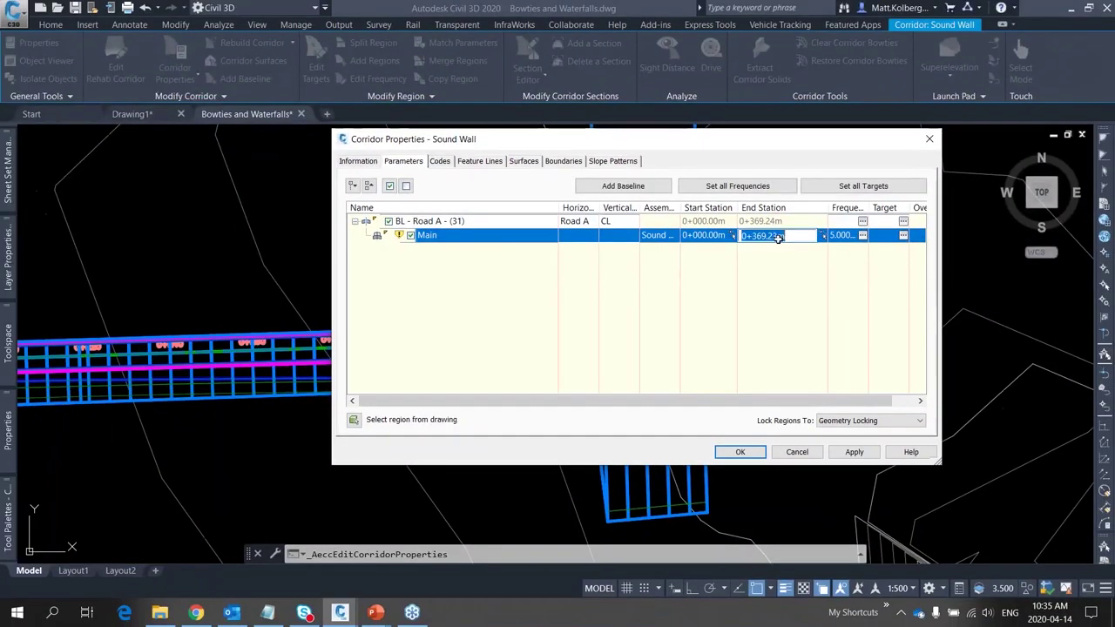
pyautogui.write('340')
pyautogui.press('Return')
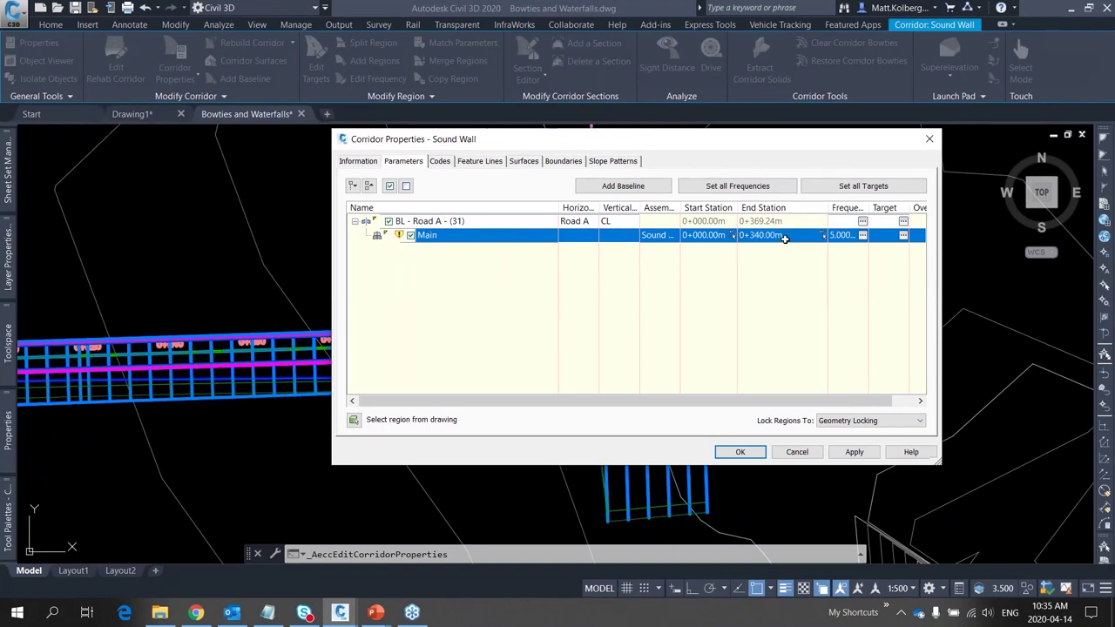
pyautogui.click(739, 452)
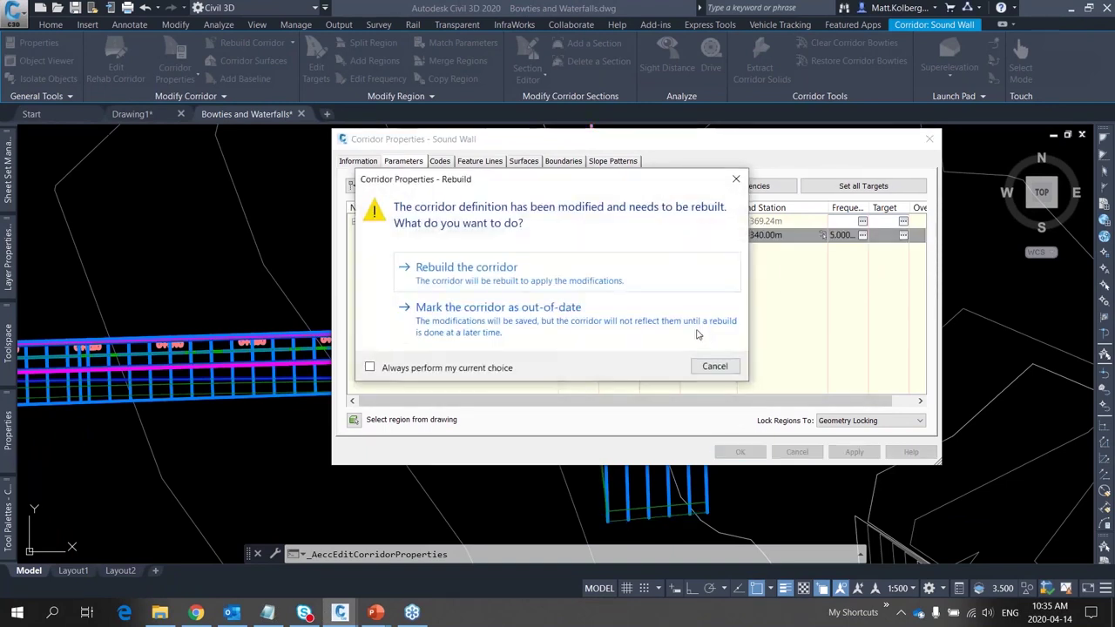
pyautogui.click(487, 281)
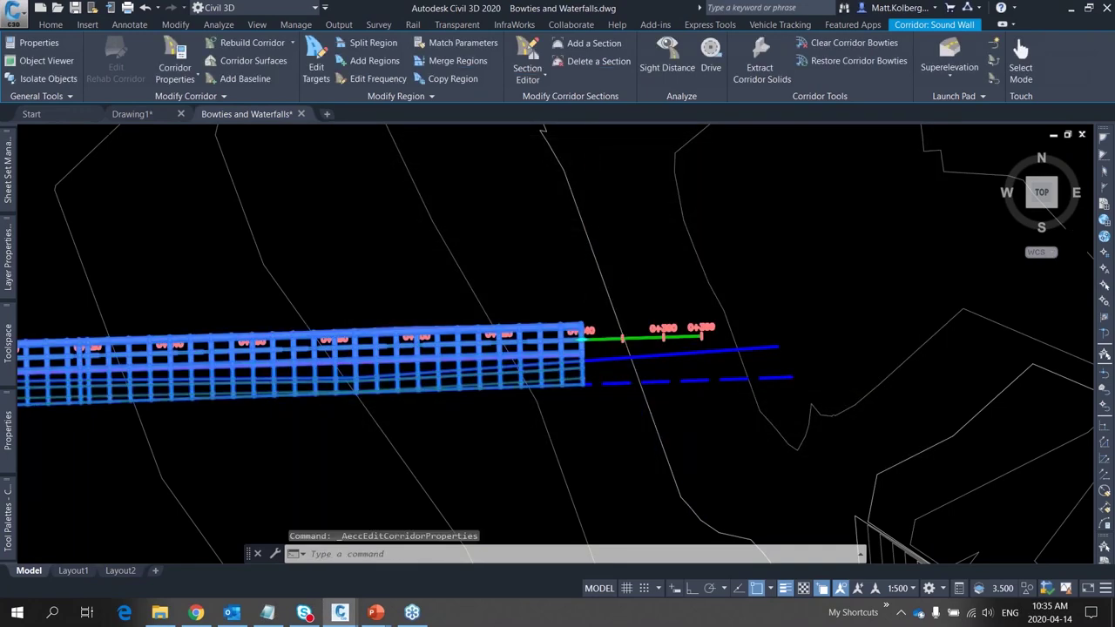
# Examine both ends of the rebuilt Sound Wall corridor for waterfalls in the Object Viewer, and close the viewer
pyautogui.scroll(-6, 637, 300)
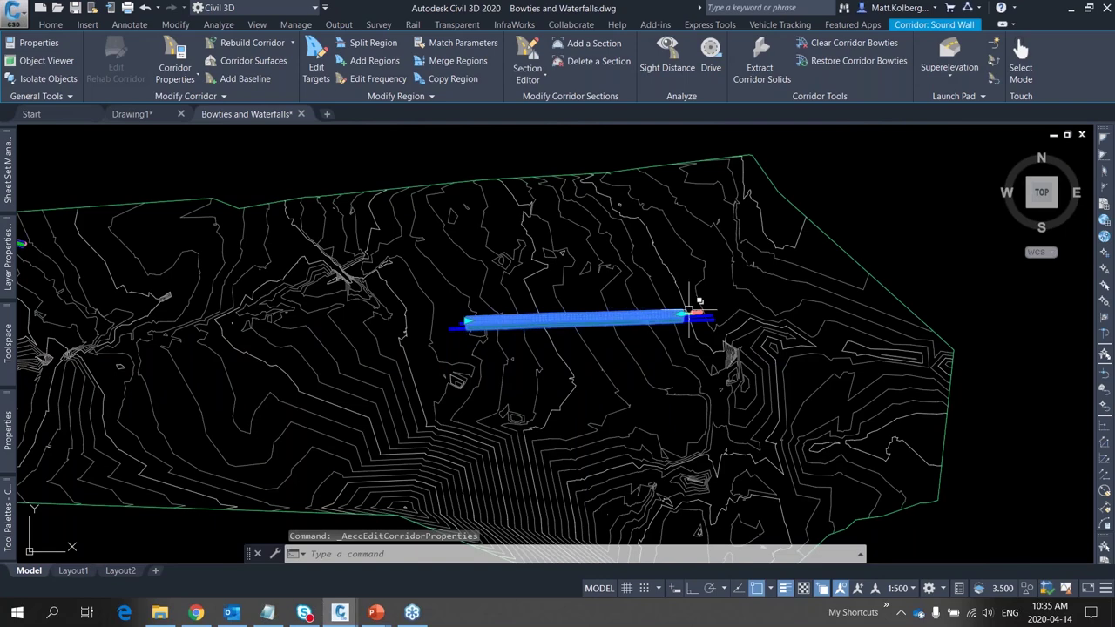
pyautogui.scroll(5, 705, 308)
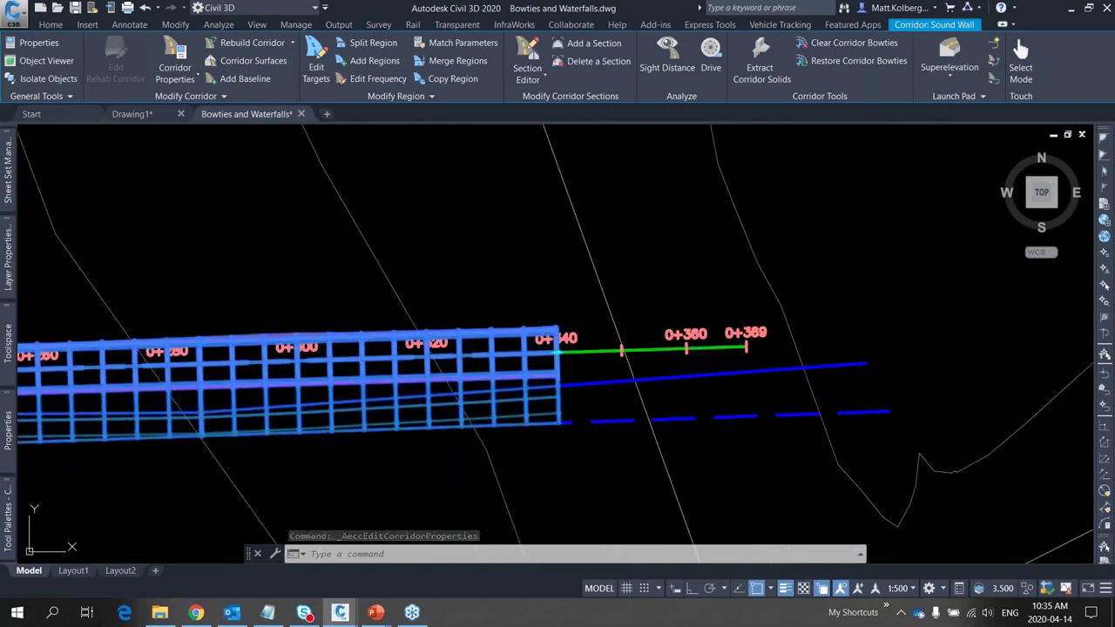
pyautogui.rightClick(489, 267)
pyautogui.click(562, 539)
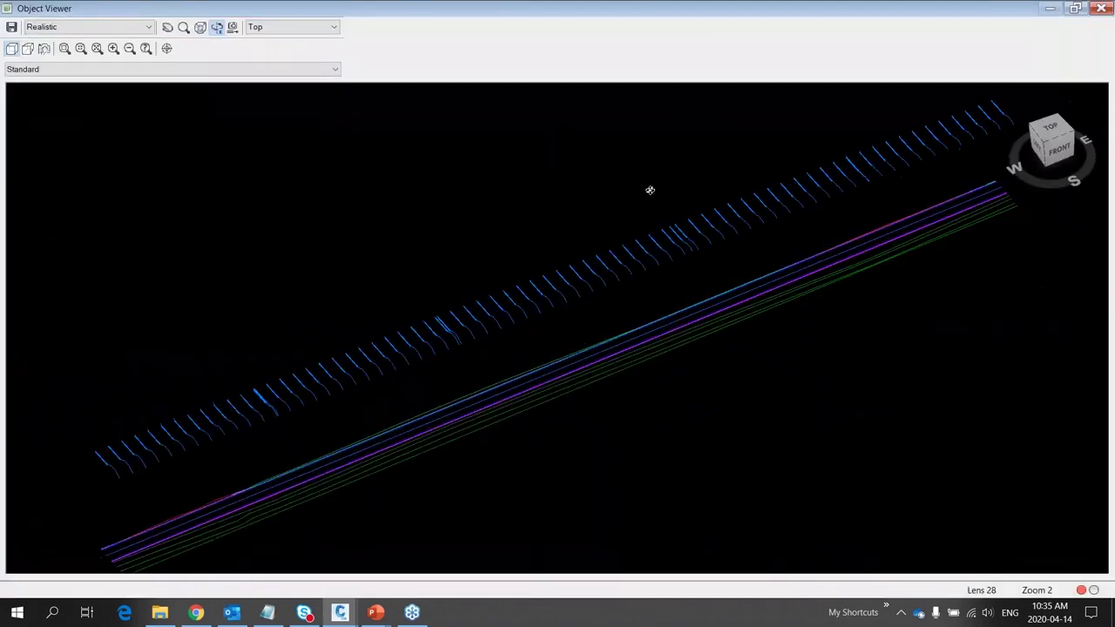
pyautogui.moveTo(600, 366); pyautogui.dragTo(603, 283)
pyautogui.moveTo(343, 384); pyautogui.dragTo(434, 345)
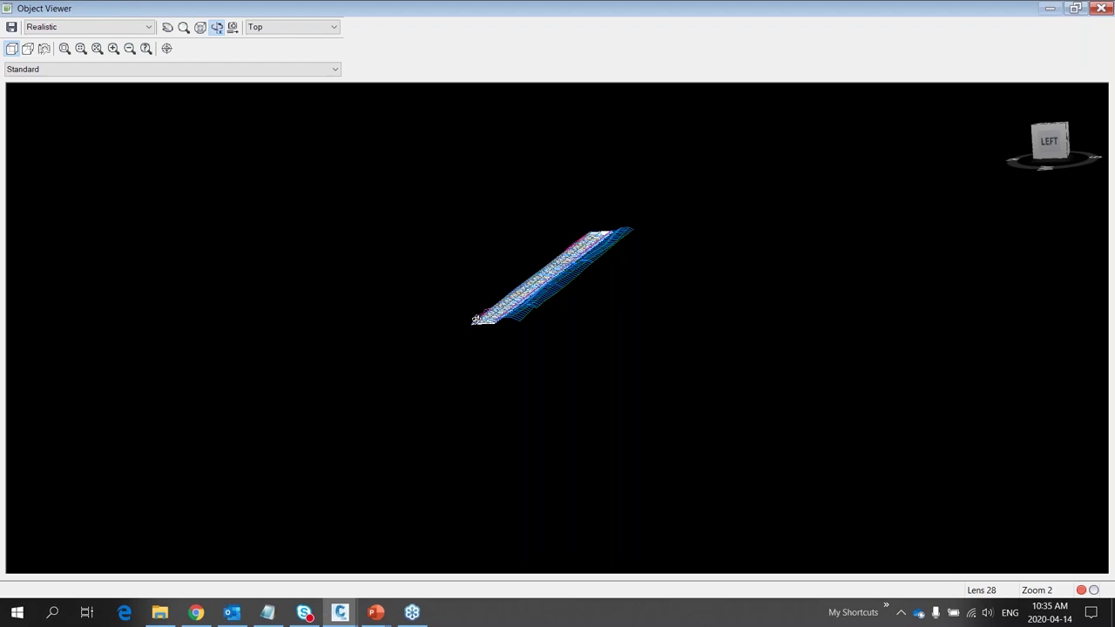
pyautogui.click(1102, 8)
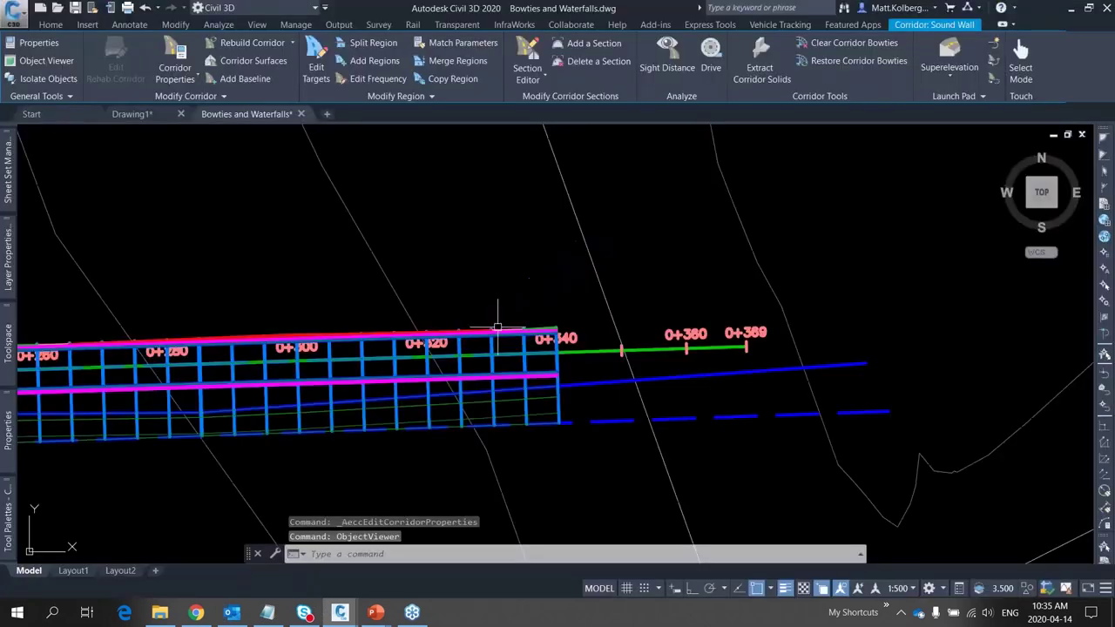
# Deselect the Sound Wall corridor and examine the Berm corridor's corners near stations 0+080, 0+180 and 0+260
pyautogui.press('Escape')
pyautogui.scroll(-10, 572, 351)
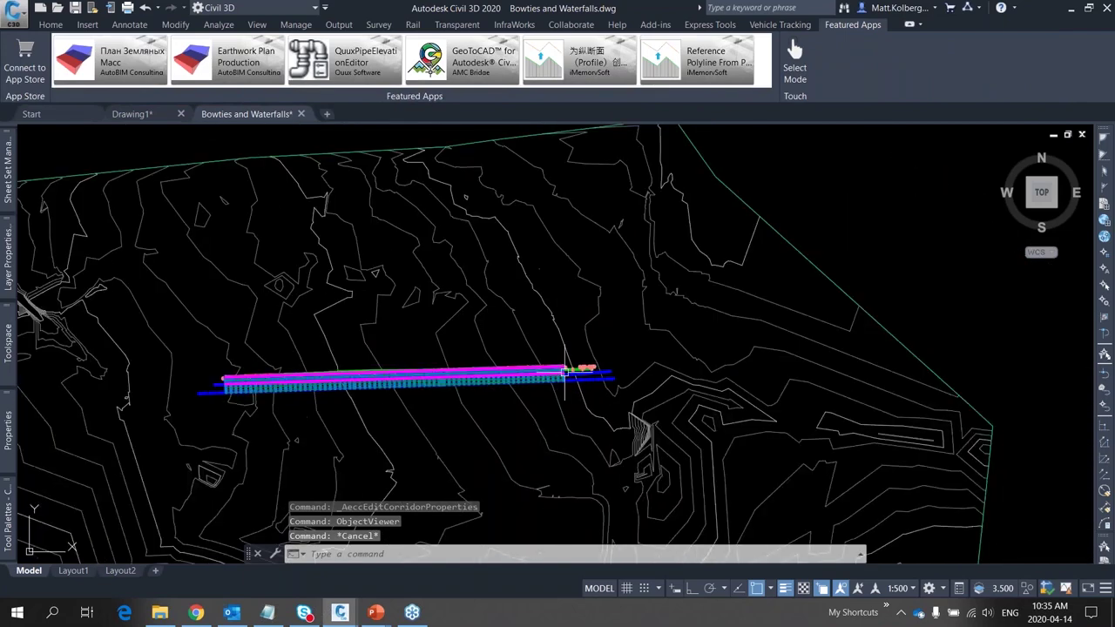
pyautogui.scroll(-3, 571, 372)
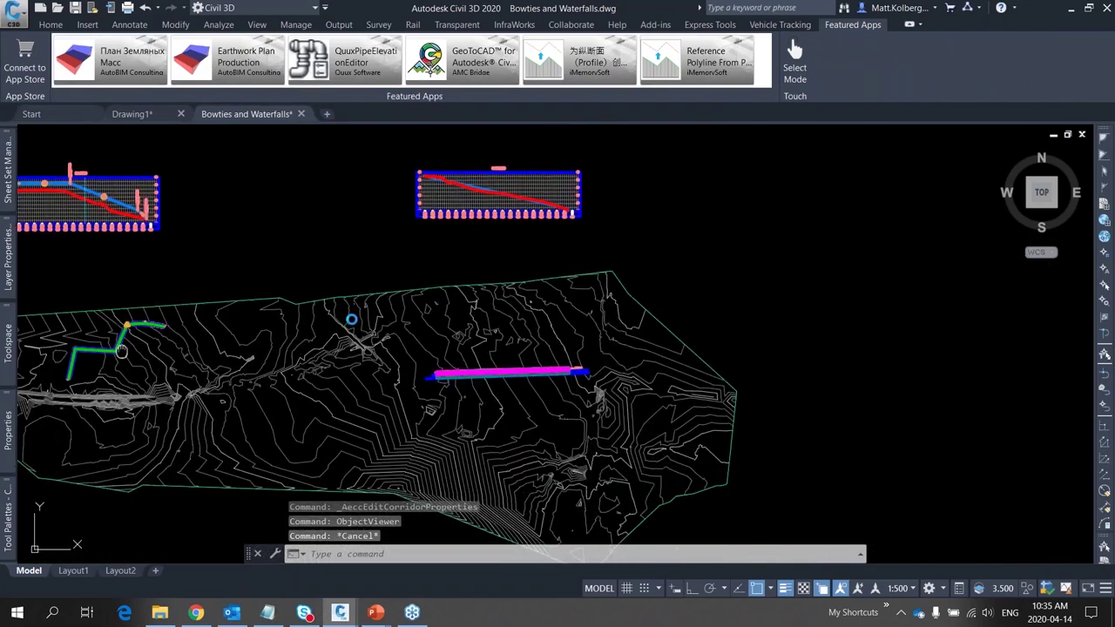
pyautogui.moveTo(118, 353); pyautogui.dragTo(473, 311, button='middle')
pyautogui.scroll(6, 473, 311)
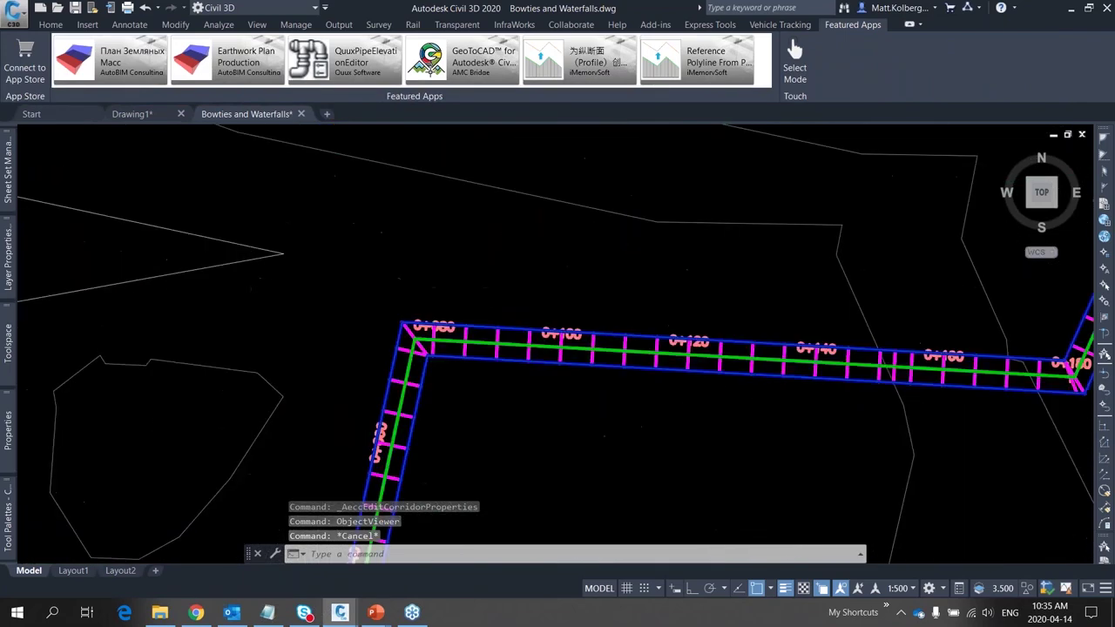
pyautogui.scroll(4, 483, 296)
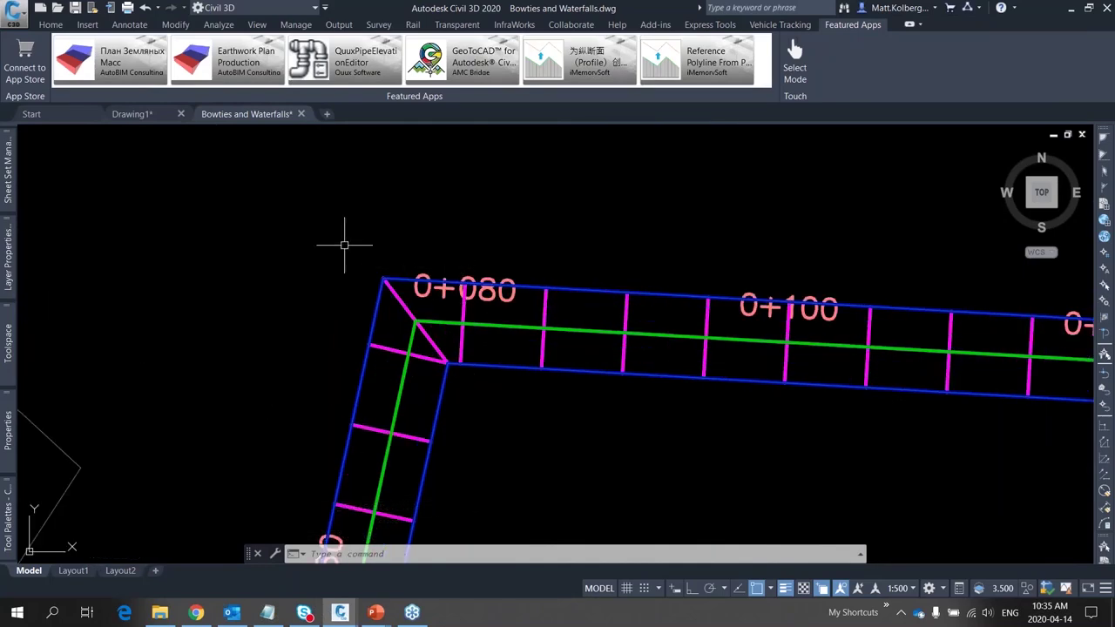
pyautogui.scroll(-8, 322, 265)
pyautogui.scroll(5, 596, 284)
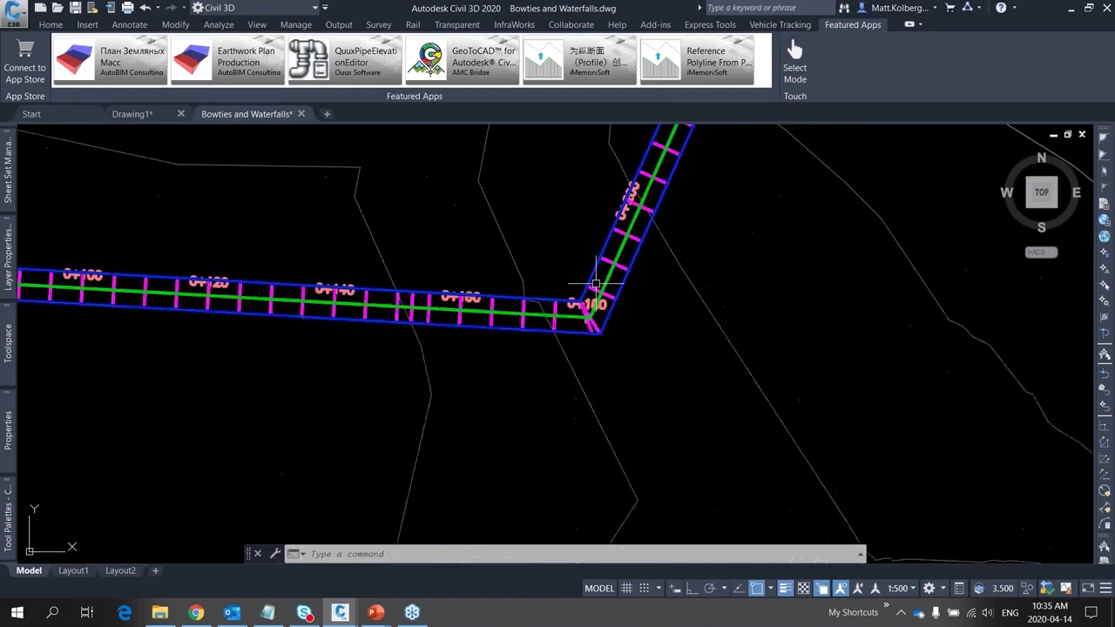
pyautogui.scroll(-2, 596, 284)
pyautogui.scroll(-5, 610, 244)
pyautogui.scroll(5, 610, 242)
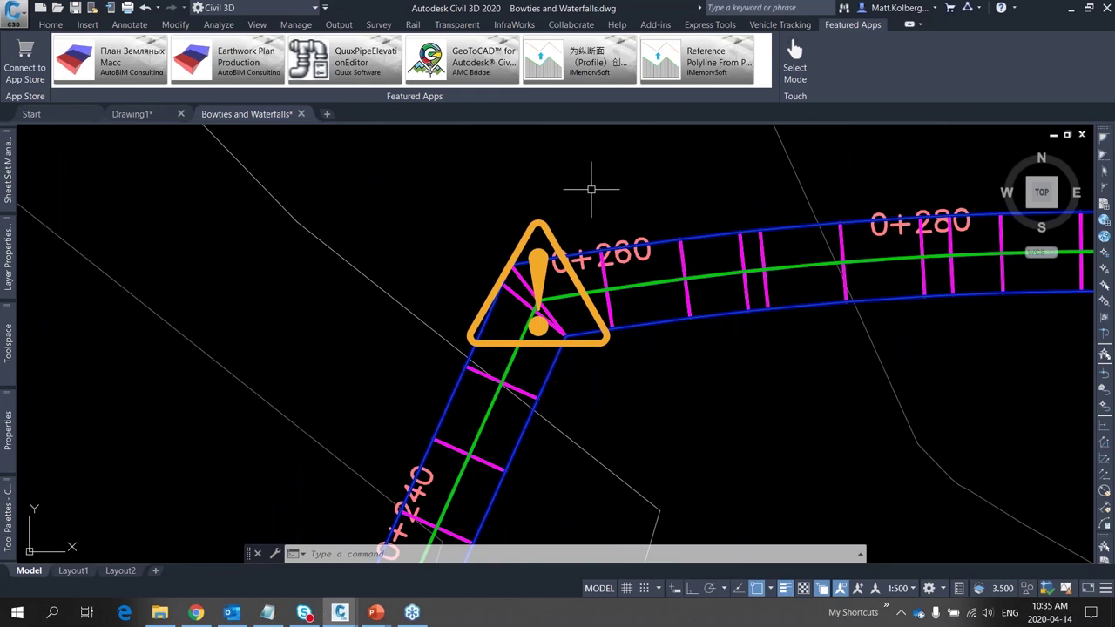
# Examine the Berm corridor's tangent-to-arc corner at the warning marker near station 0+260
pyautogui.moveTo(591, 189)
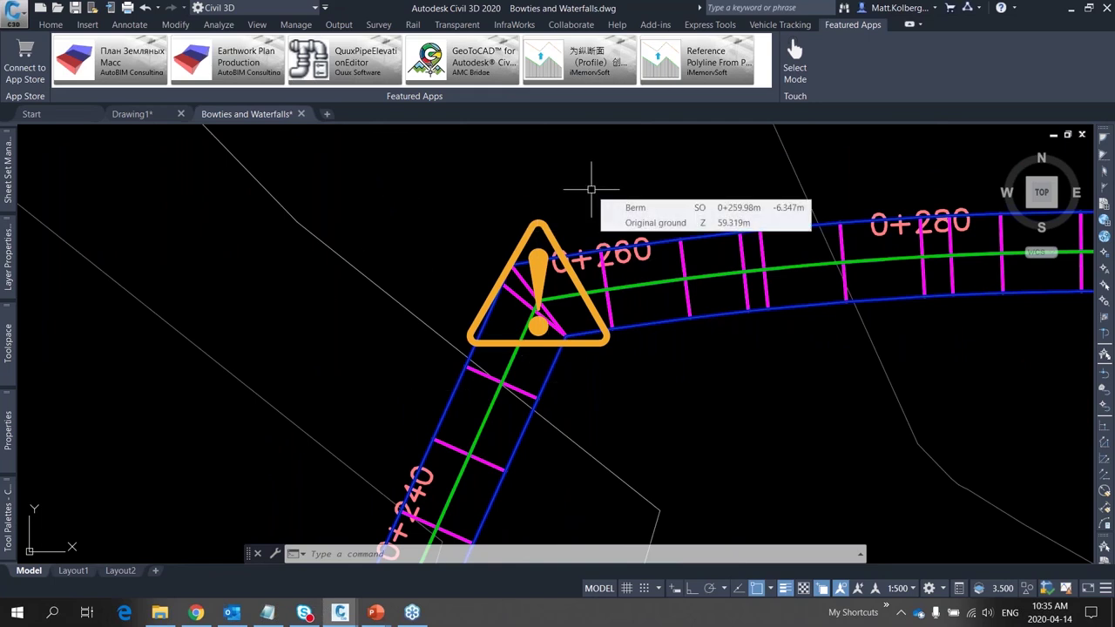
pyautogui.moveTo(366, 416)
pyautogui.mouseDown()
pyautogui.moveTo(473, 225)
pyautogui.moveTo(560, 201)
pyautogui.moveTo(812, 196)
pyautogui.mouseUp()
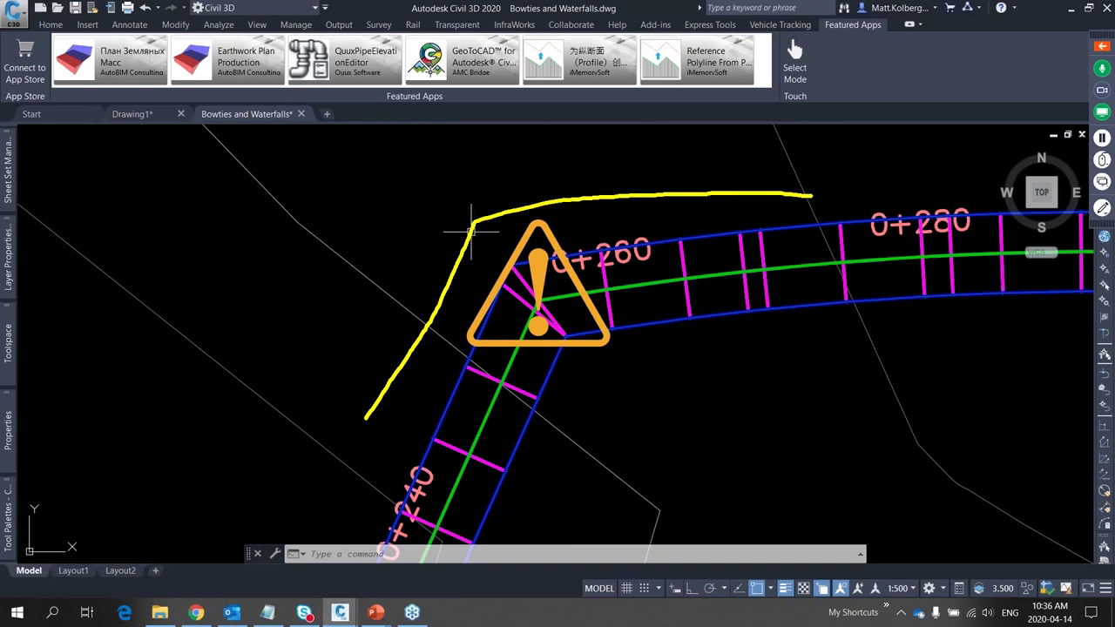
pyautogui.press('Escape')
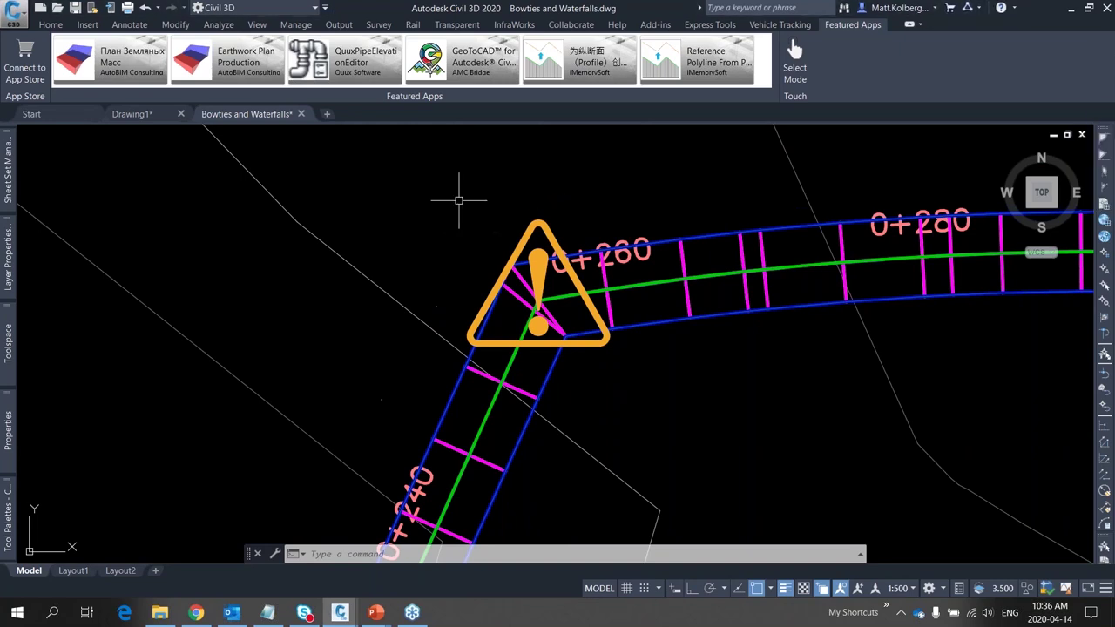
pyautogui.moveTo(459, 200)
pyautogui.scroll(-5, 493, 285)
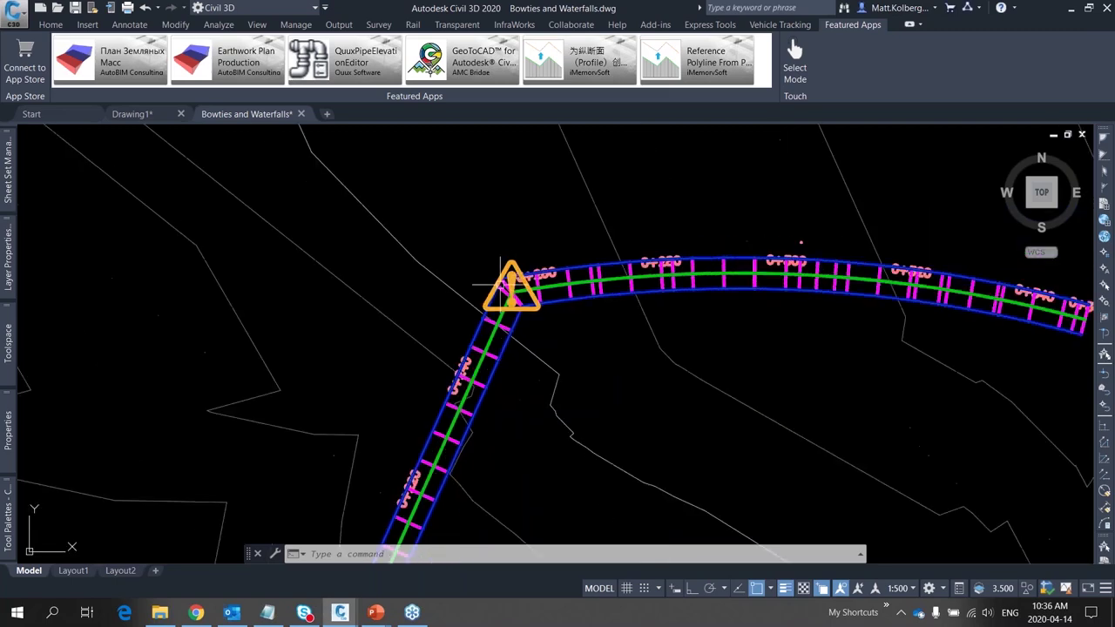
pyautogui.scroll(-10, 555, 259)
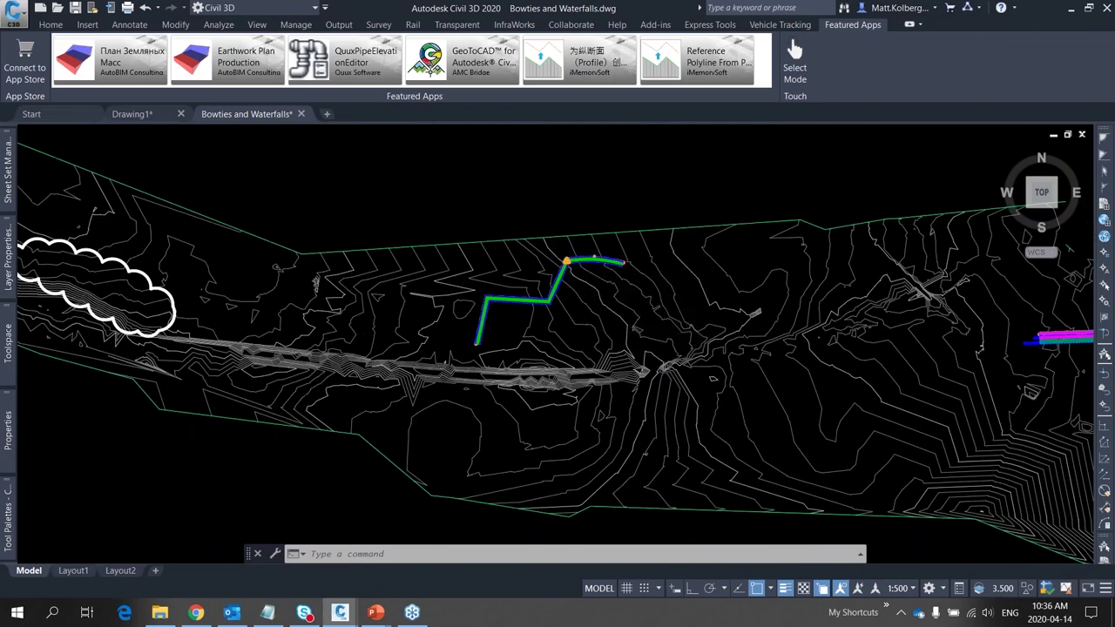
# Examine the Berm corridor's overall layout and its tangent-to-tangent corner near station 0+080
pyautogui.scroll(-4, 565, 260)
pyautogui.scroll(6, 525, 292)
pyautogui.scroll(4, 525, 293)
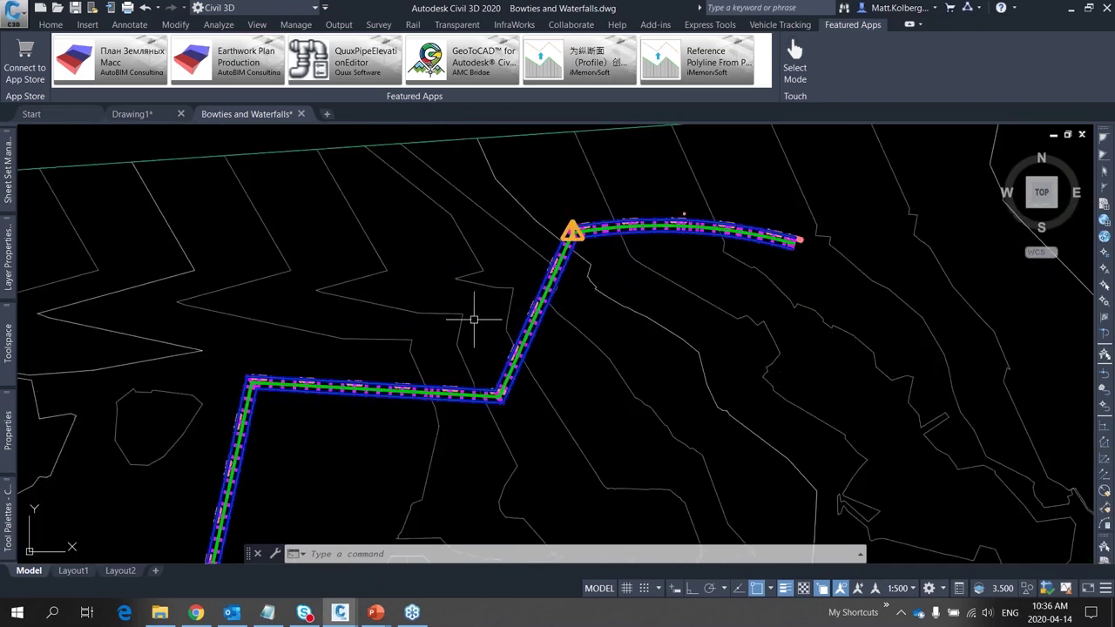
pyautogui.scroll(2, 450, 305)
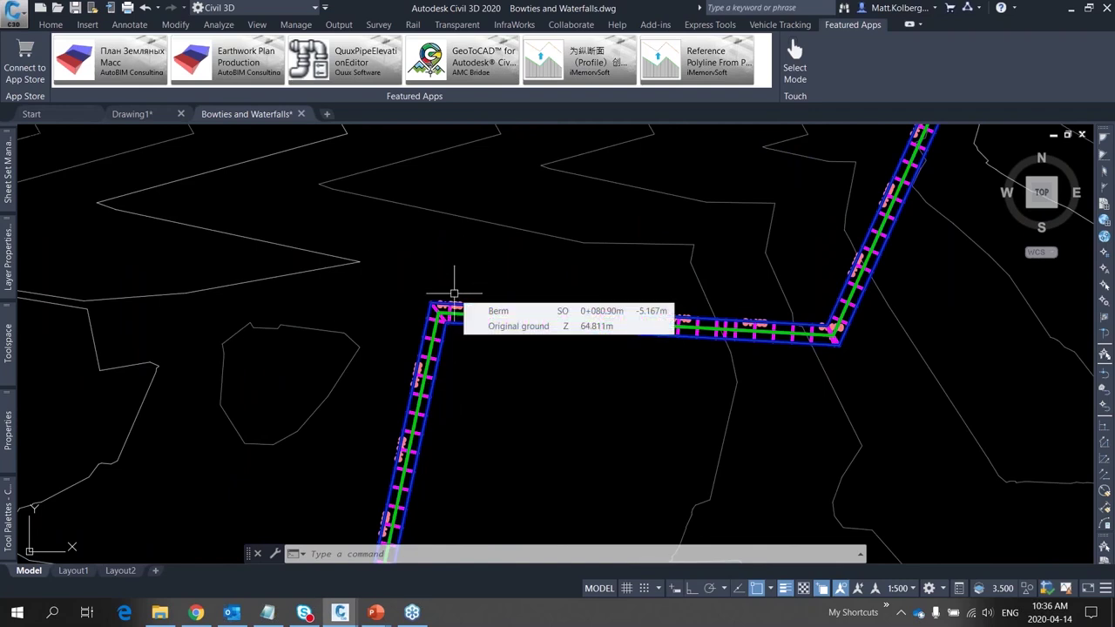
pyautogui.scroll(2, 405, 312)
pyautogui.scroll(2, 405, 313)
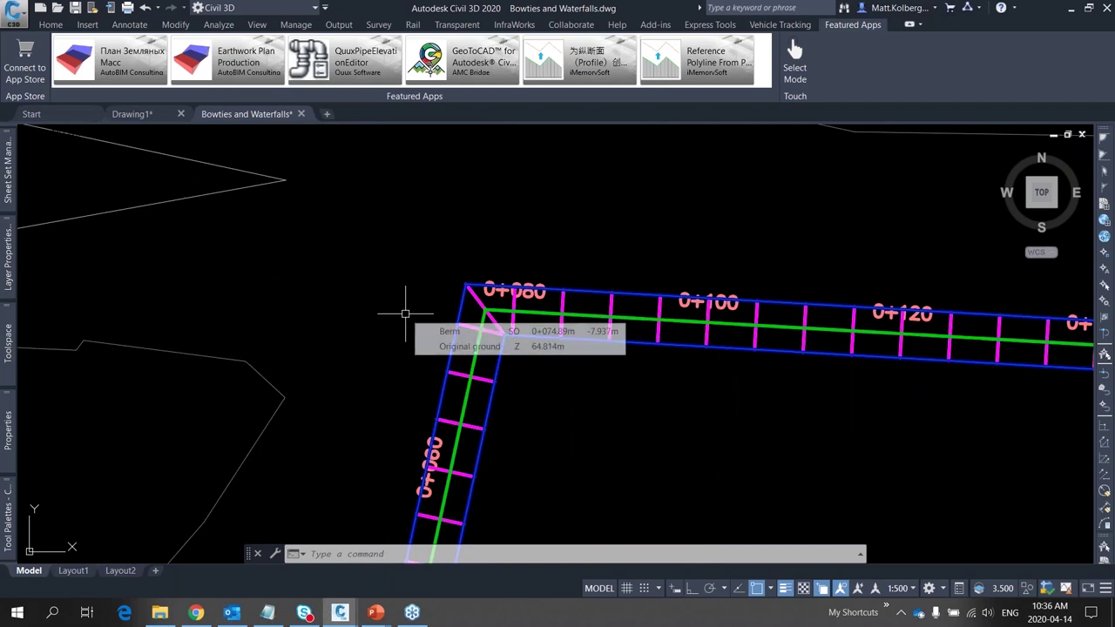
# Open the drawing's Corridor feature settings and expand the Automatic Clear Bowtie Options
pyautogui.moveTo(586, 393)
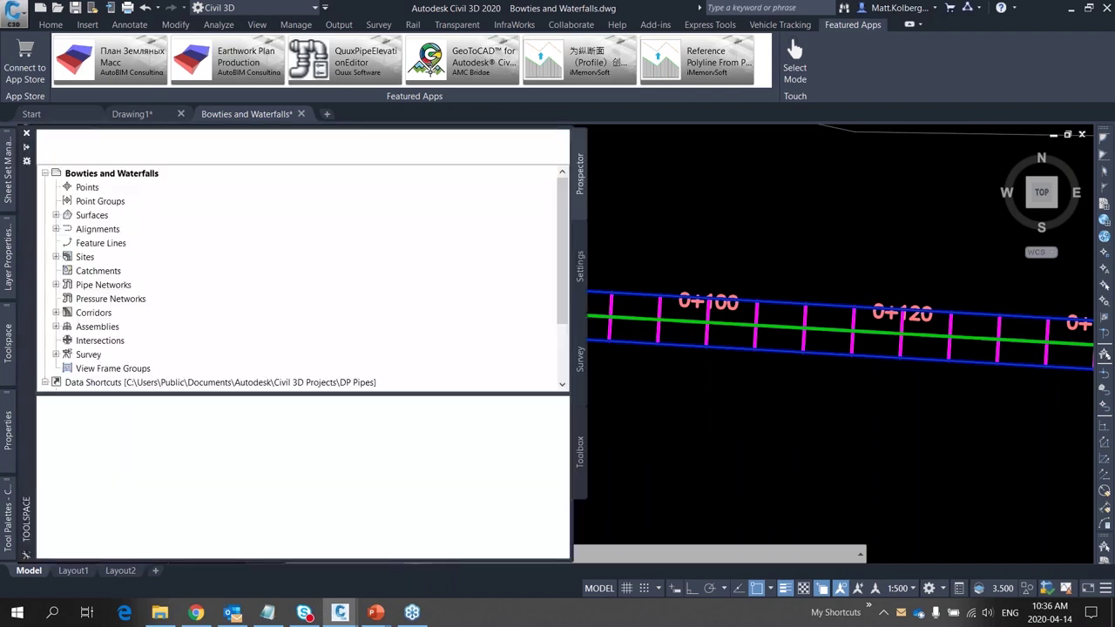
pyautogui.moveTo(10, 340)
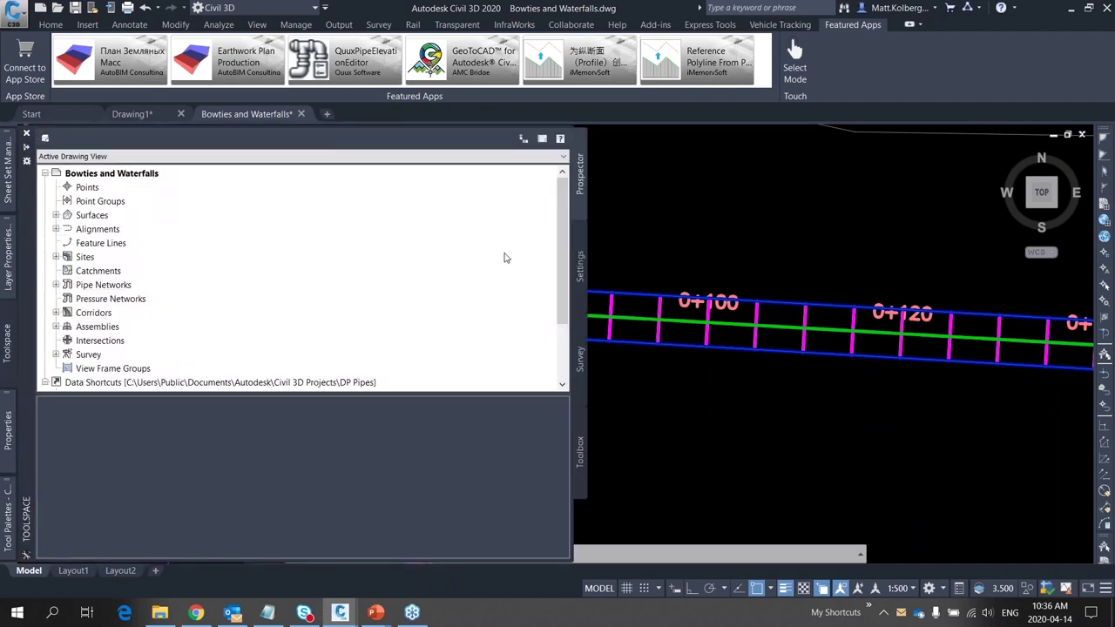
pyautogui.click(580, 272)
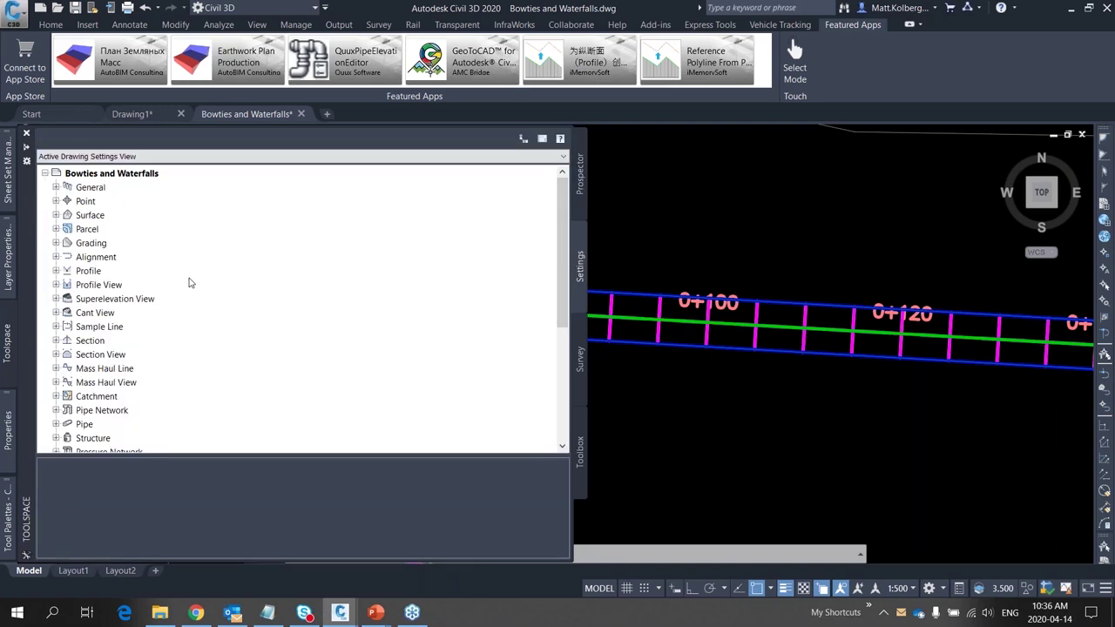
pyautogui.scroll(-2, 188, 281)
pyautogui.scroll(-2, 188, 281)
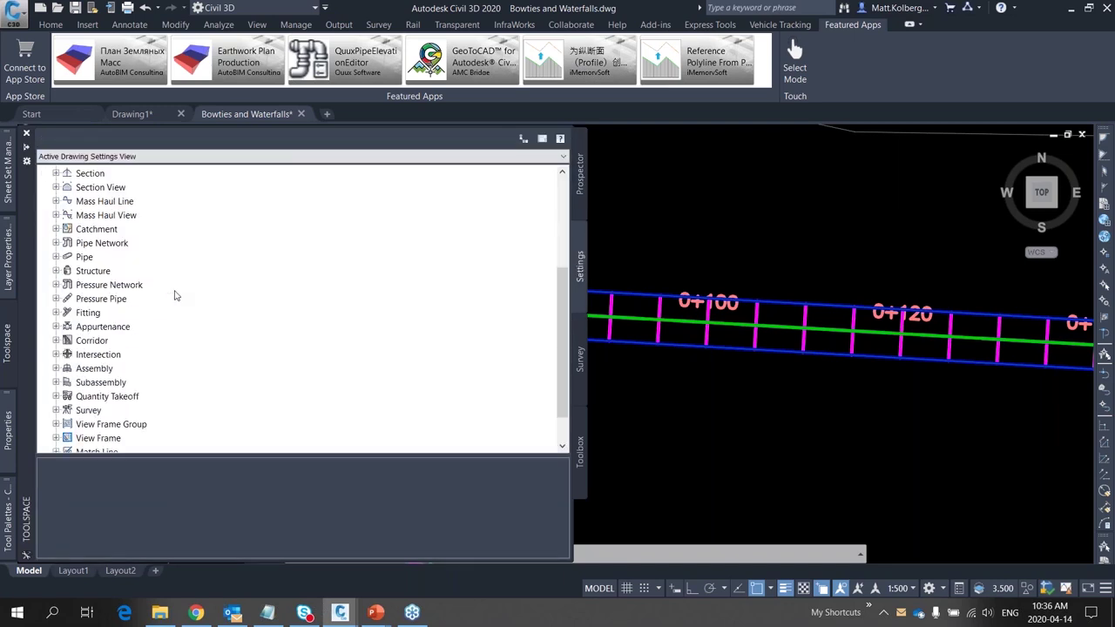
pyautogui.rightClick(108, 342)
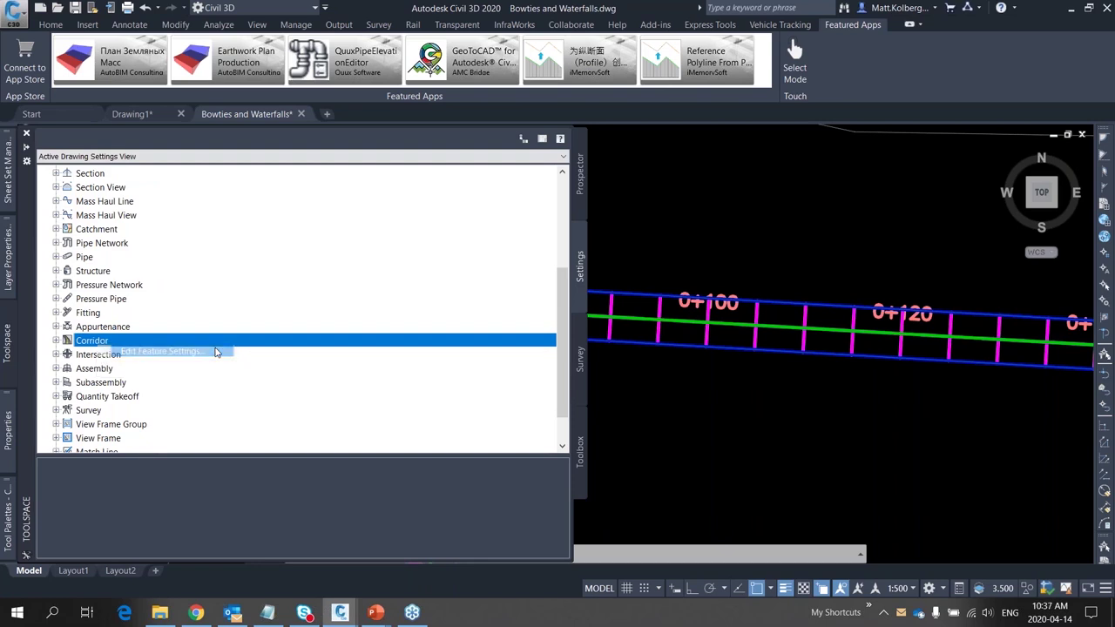
pyautogui.click(216, 352)
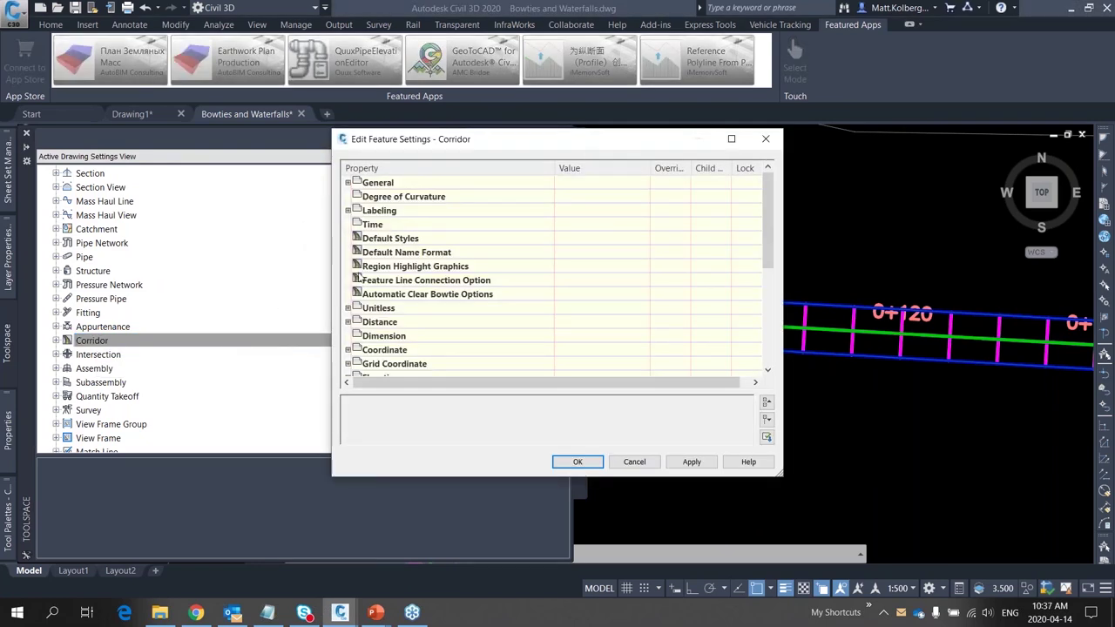
pyautogui.click(383, 294)
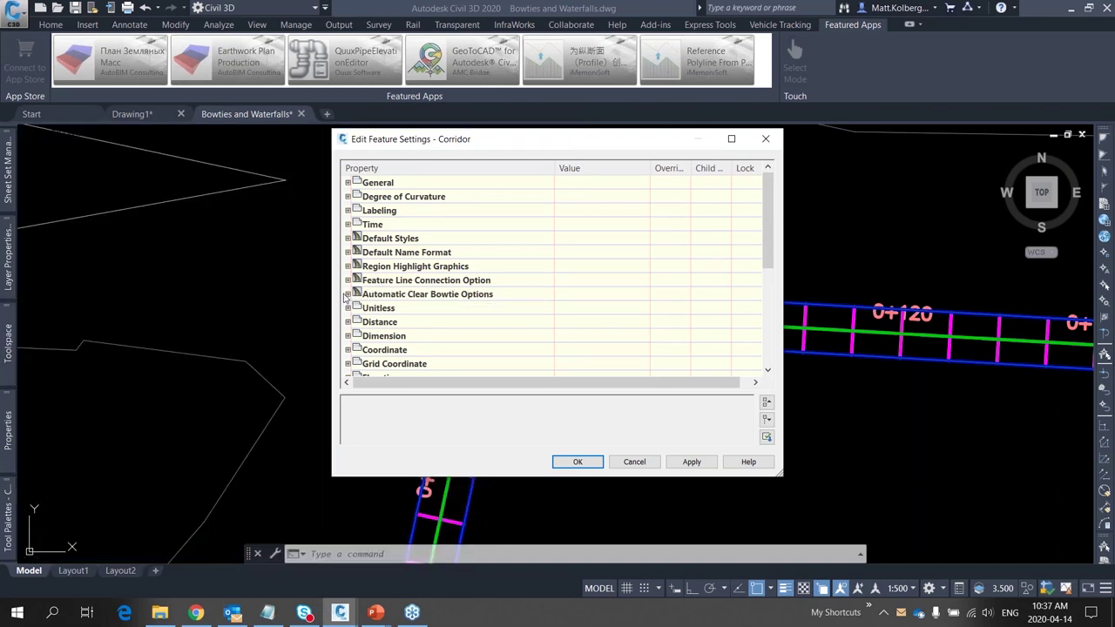
pyautogui.click(347, 295)
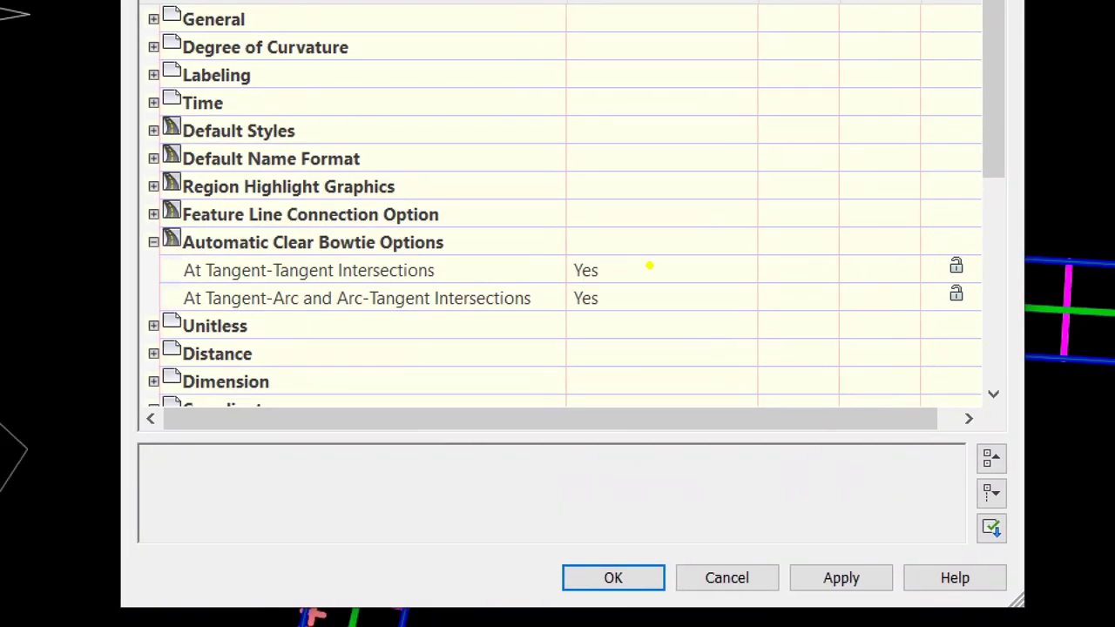
# Review the automatic bowtie clearing options for tangent-tangent and tangent-arc intersections, and close the feature settings without changes
pyautogui.press('r')
pyautogui.moveTo(637, 269); pyautogui.dragTo(765, 239)
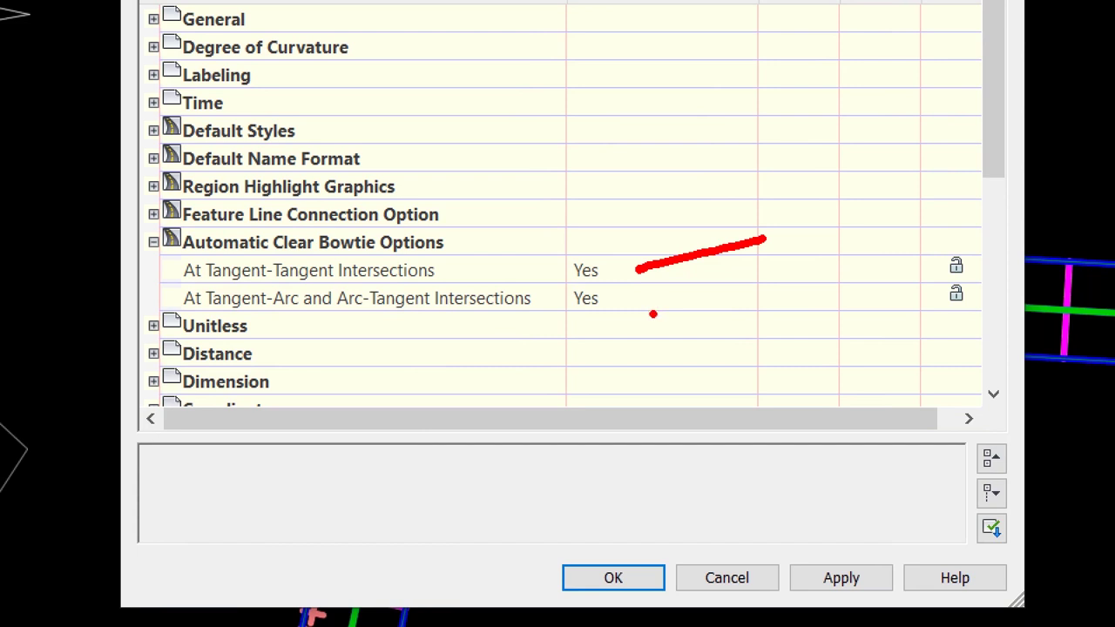
pyautogui.moveTo(626, 298); pyautogui.dragTo(740, 298)
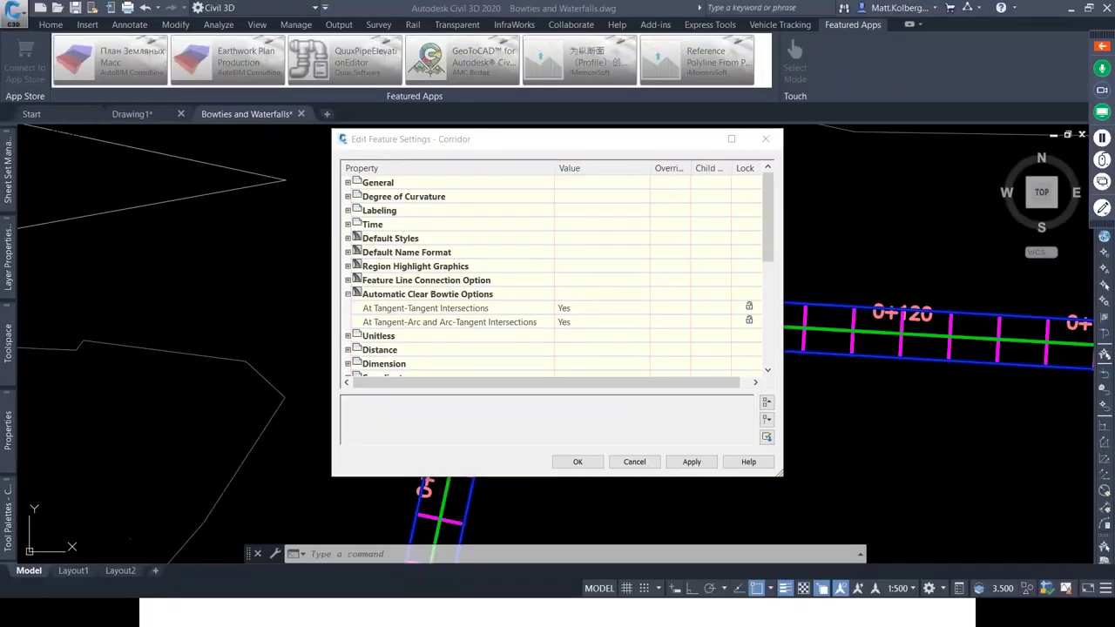
pyautogui.click(726, 577)
pyautogui.press('Escape')
pyautogui.press('Escape')
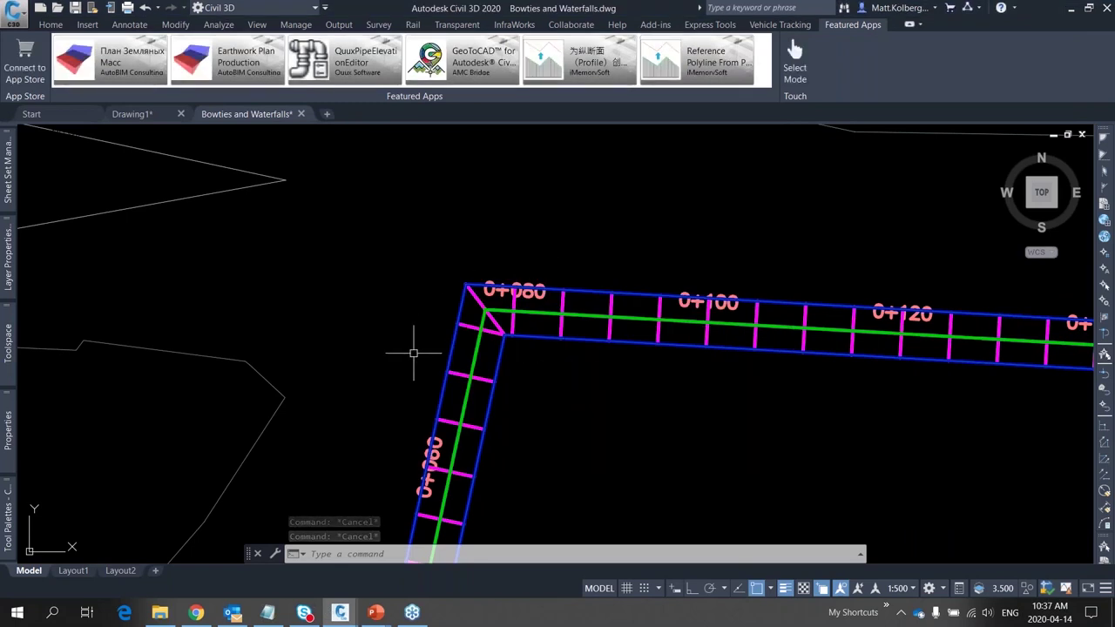
# Examine the cleared inside corner near station 0+080 and the straight Berm corridor edge between 0+100 and 0+120
pyautogui.moveTo(418, 363); pyautogui.dragTo(388, 309, button='middle')
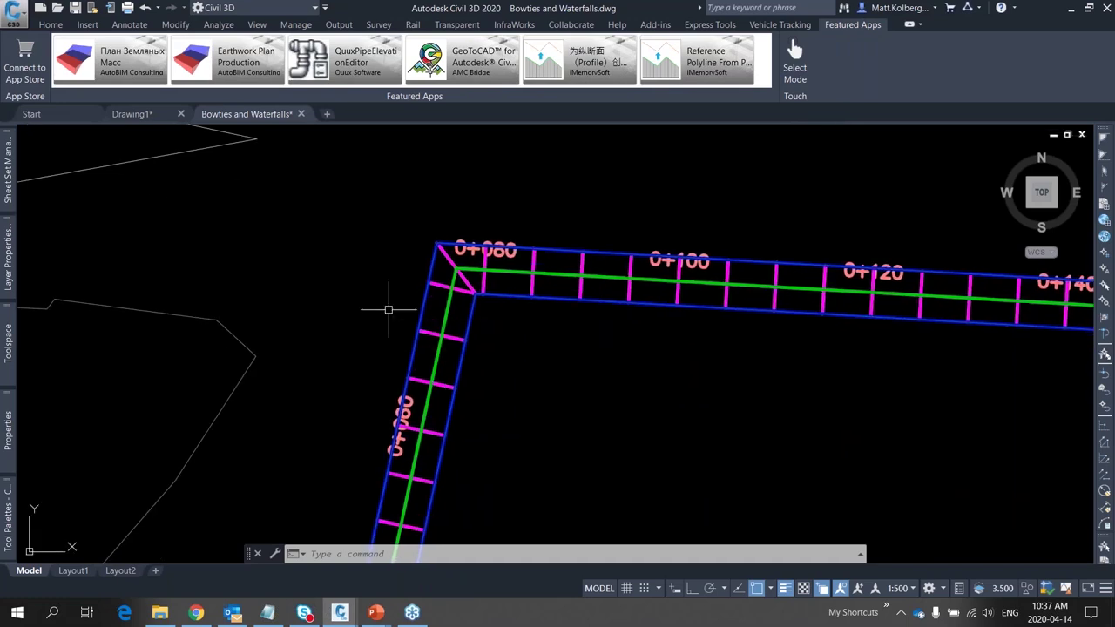
pyautogui.moveTo(388, 309)
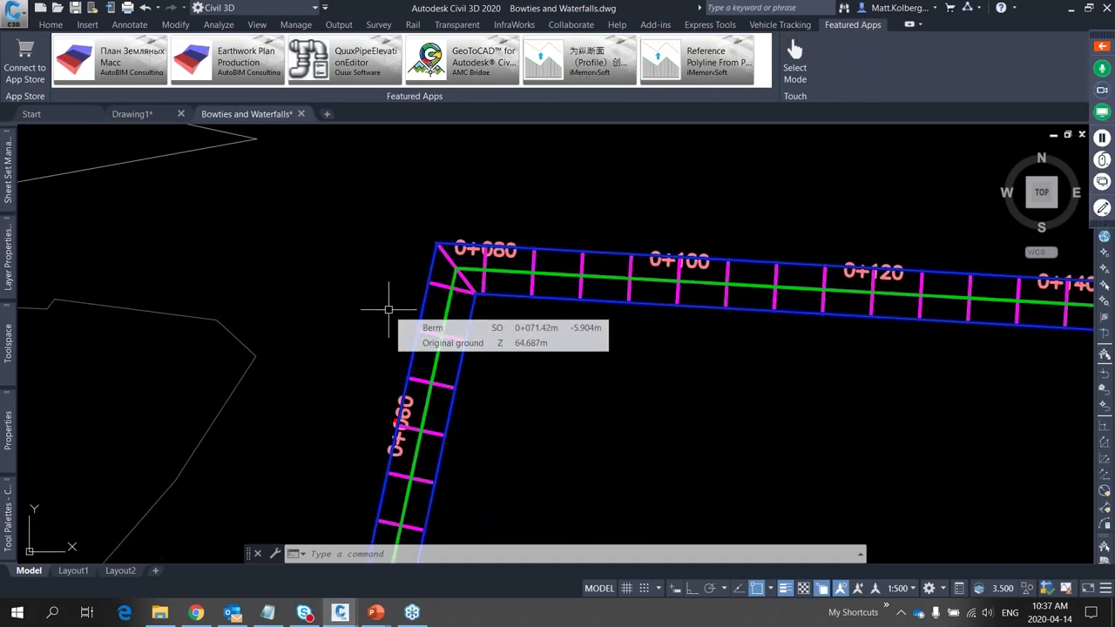
pyautogui.press('Escape')
pyautogui.press('Escape')
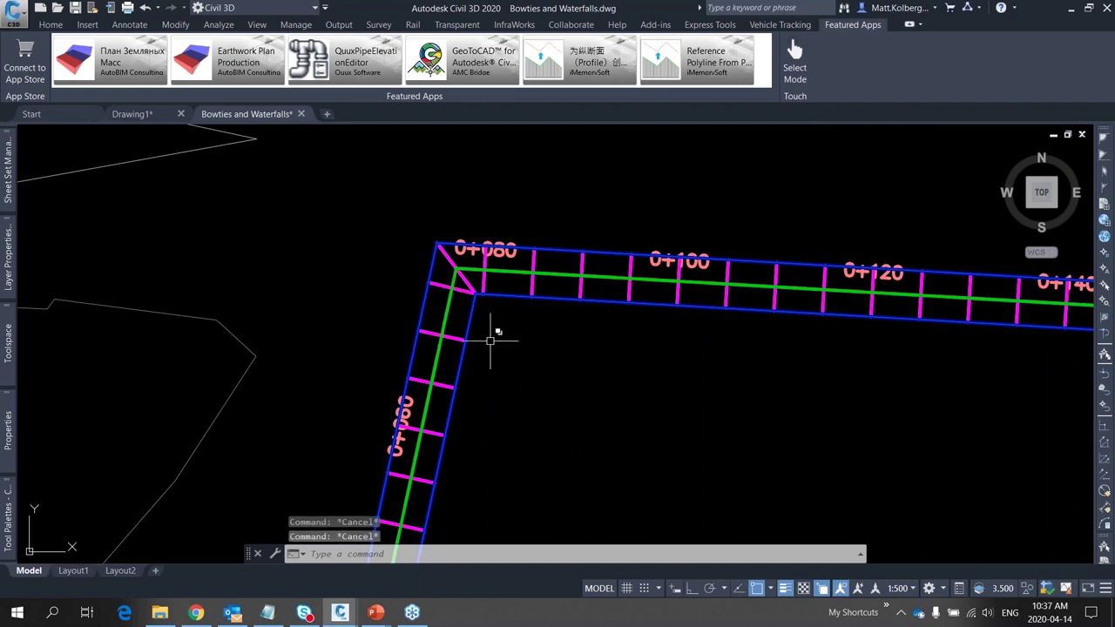
pyautogui.moveTo(697, 346); pyautogui.dragTo(714, 503)
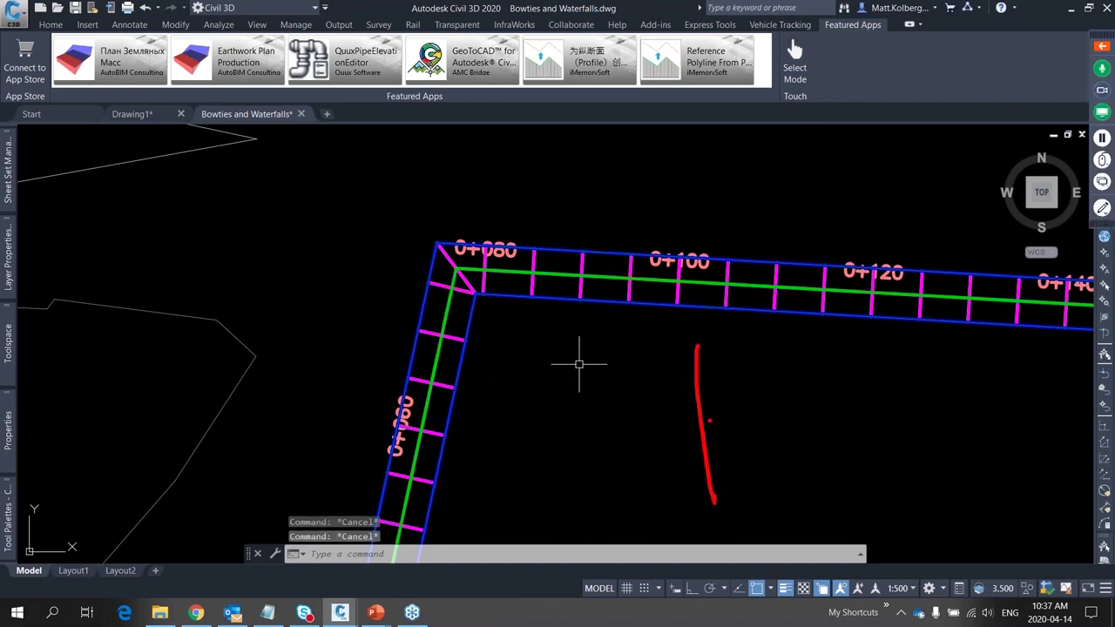
pyautogui.moveTo(702, 421); pyautogui.dragTo(828, 409)
pyautogui.moveTo(701, 422)
pyautogui.mouseDown()
pyautogui.moveTo(565, 429)
pyautogui.moveTo(591, 480)
pyautogui.mouseUp()
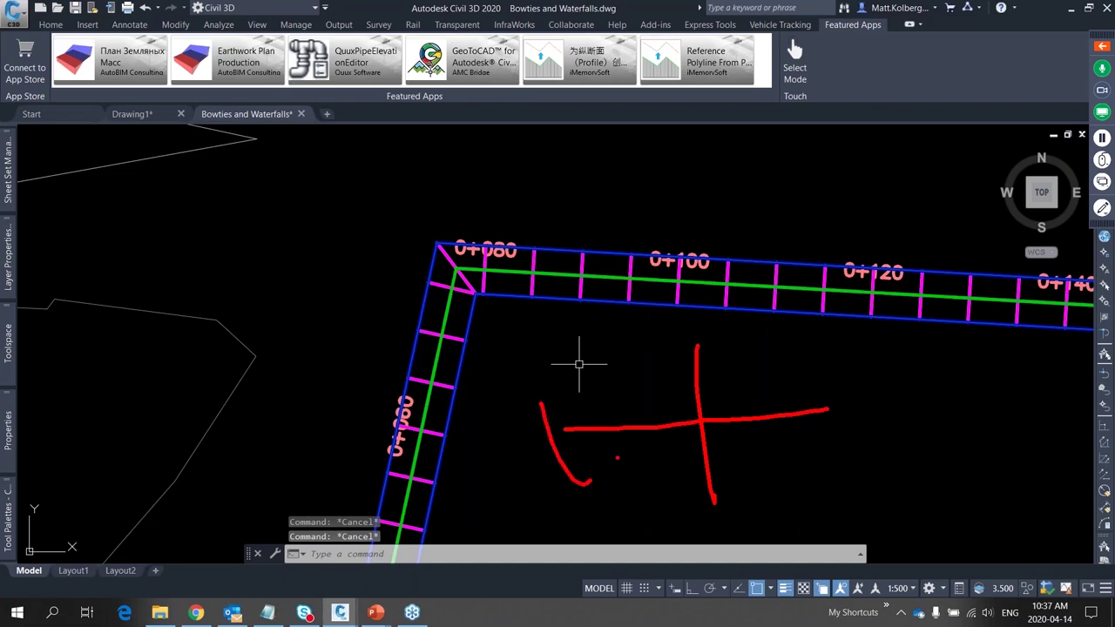
pyautogui.moveTo(828, 375); pyautogui.dragTo(857, 452)
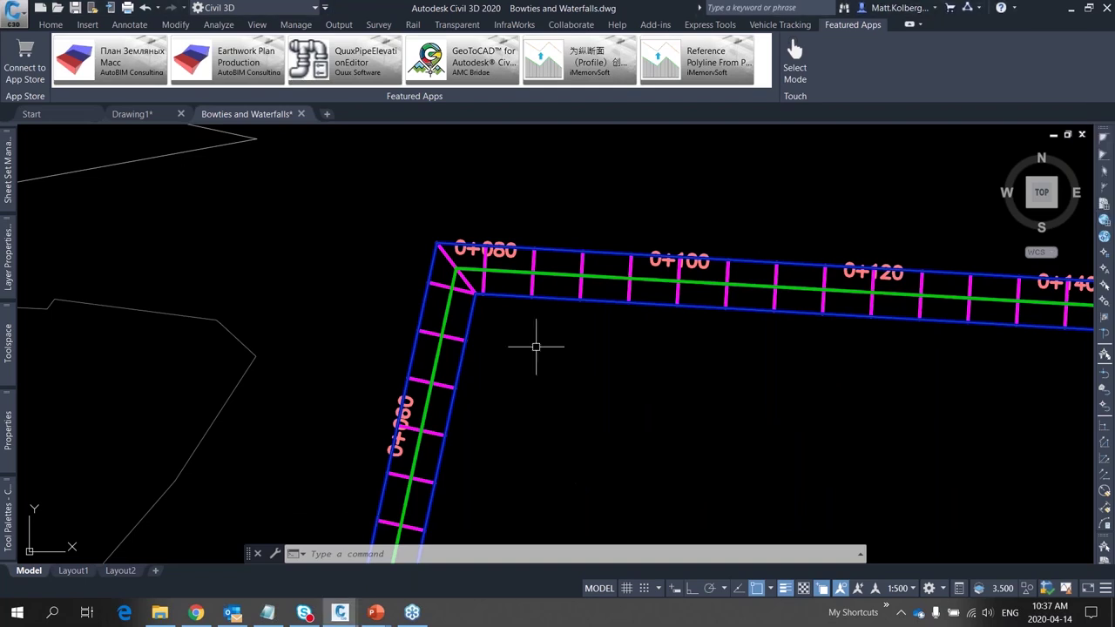
pyautogui.moveTo(622, 302)
pyautogui.mouseDown()
pyautogui.moveTo(652, 304)
pyautogui.moveTo(711, 341)
pyautogui.moveTo(848, 345)
pyautogui.moveTo(905, 314)
pyautogui.moveTo(967, 309)
pyautogui.mouseUp()
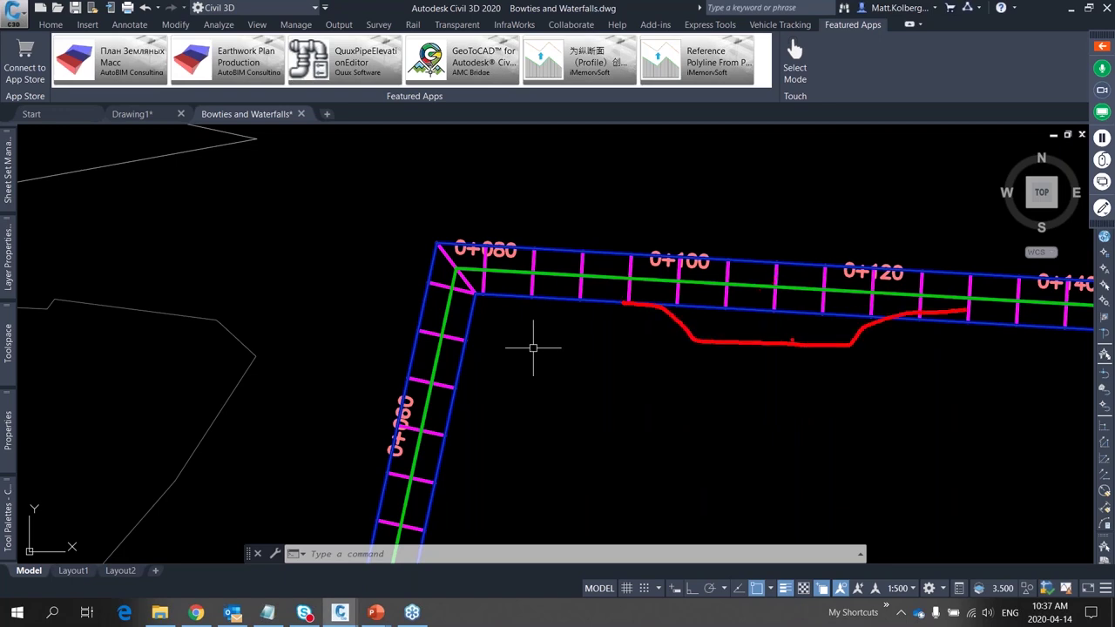
pyautogui.moveTo(858, 301)
pyautogui.mouseDown()
pyautogui.moveTo(649, 269)
pyautogui.moveTo(627, 359)
pyautogui.moveTo(864, 322)
pyautogui.moveTo(836, 277)
pyautogui.mouseUp()
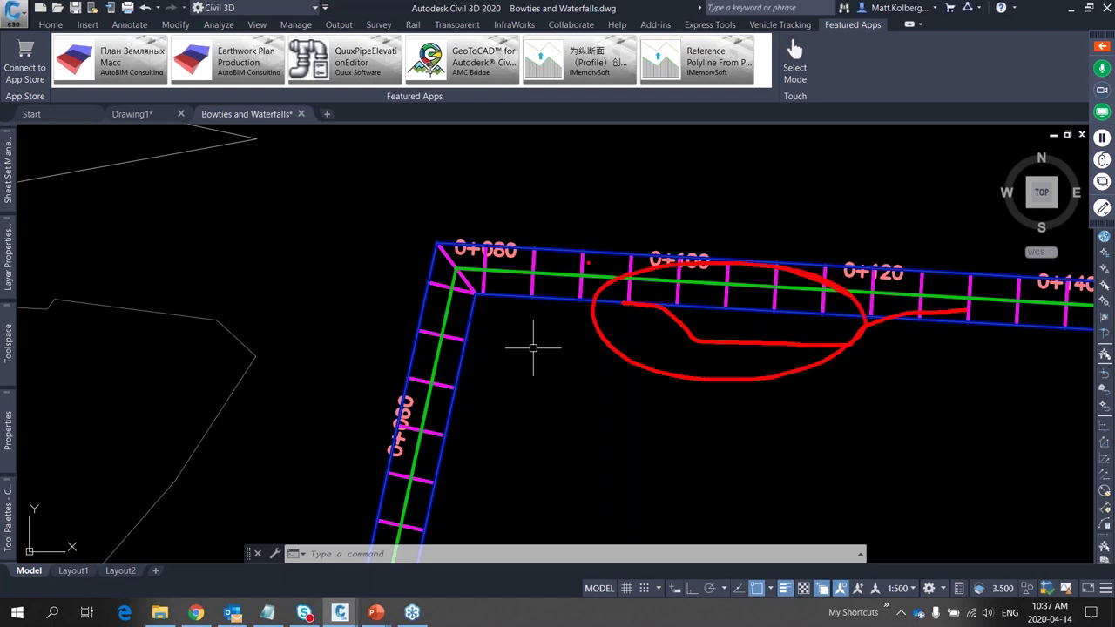
pyautogui.moveTo(366, 178); pyautogui.dragTo(509, 307)
pyautogui.moveTo(394, 331); pyautogui.dragTo(593, 176)
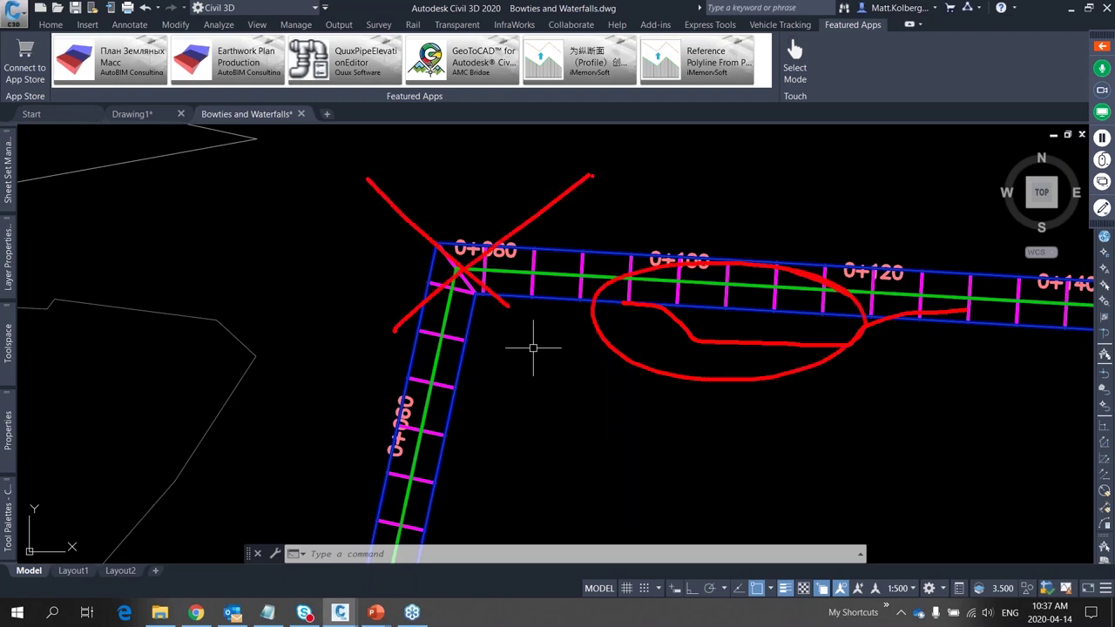
pyautogui.press('Escape')
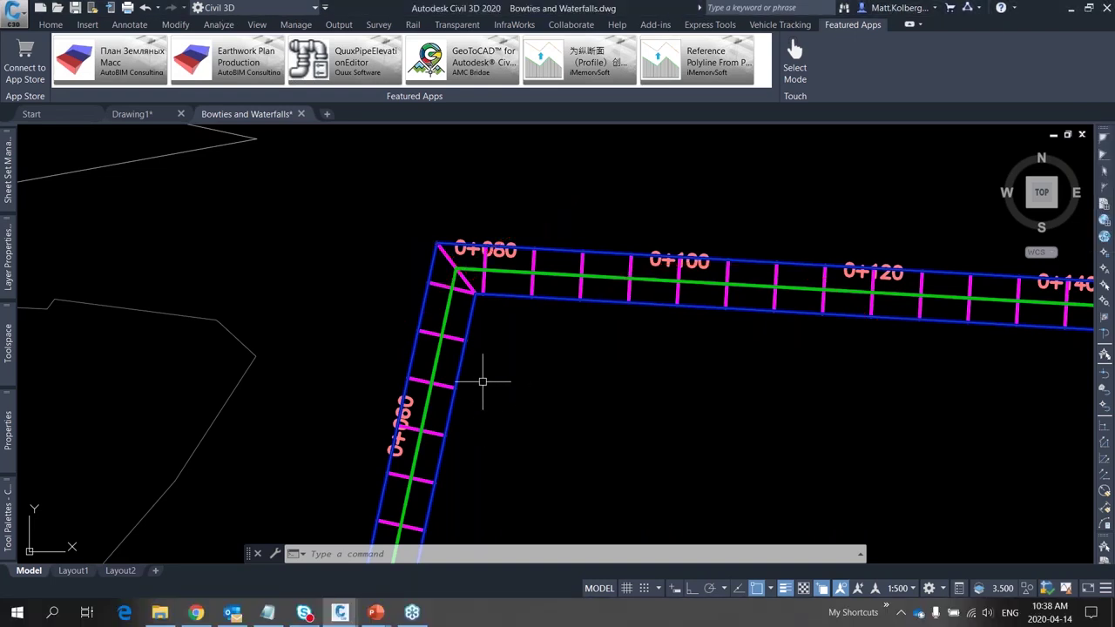
# Mark an irregular freehand red line along the inside of the Berm corridor corner as a temporary annotation, and clear it
pyautogui.moveTo(483, 381)
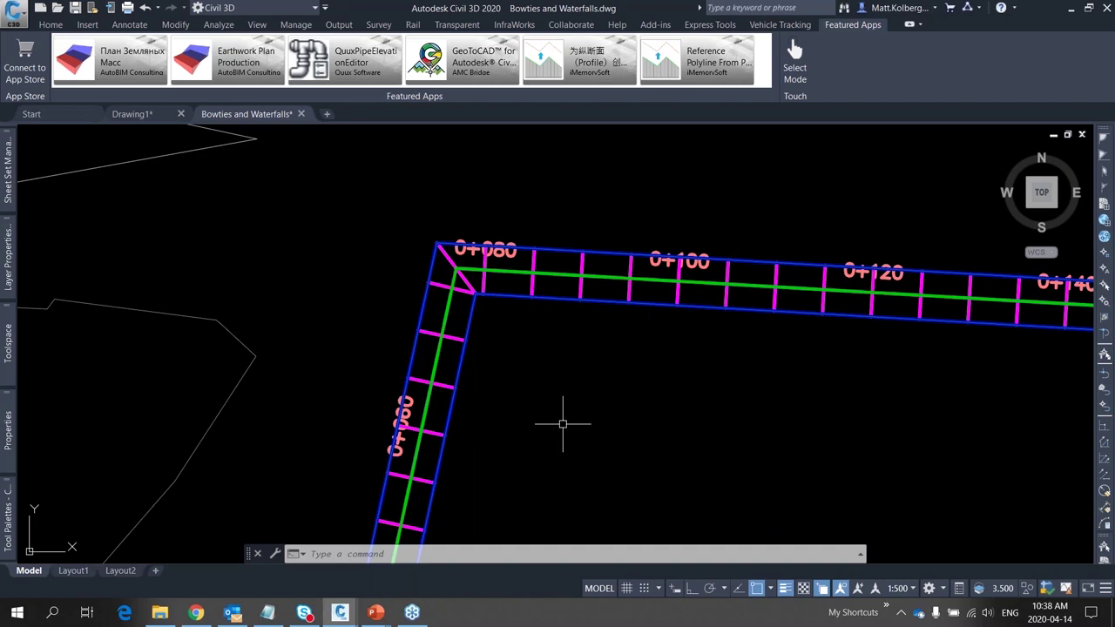
pyautogui.hotkey('alt', 't')
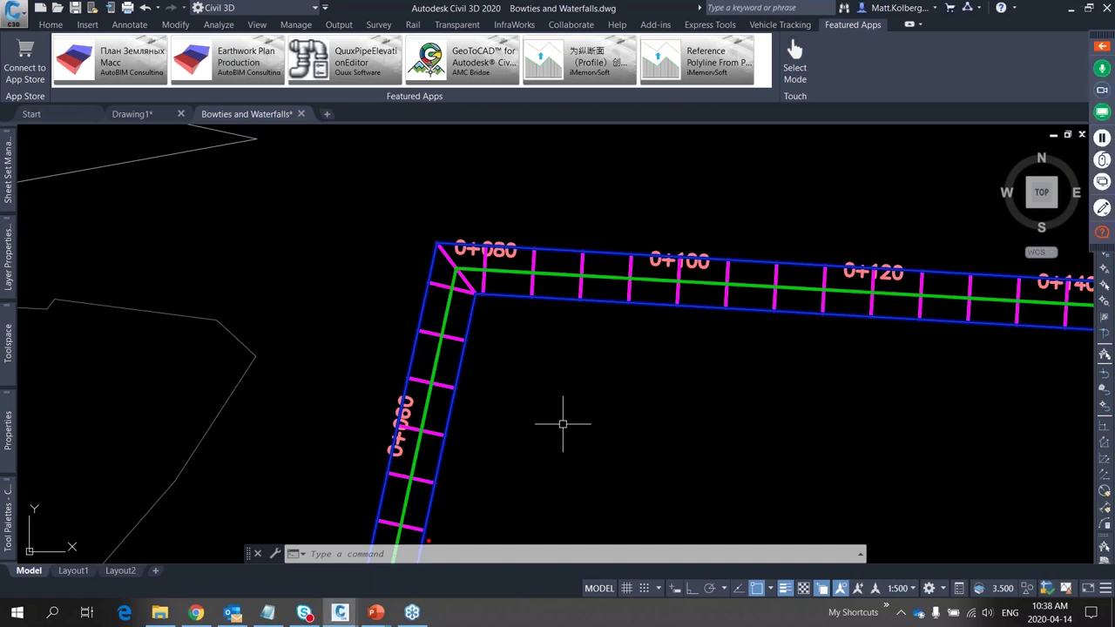
pyautogui.moveTo(428, 541)
pyautogui.mouseDown()
pyautogui.moveTo(488, 493)
pyautogui.moveTo(500, 462)
pyautogui.moveTo(486, 400)
pyautogui.moveTo(534, 332)
pyautogui.moveTo(577, 321)
pyautogui.moveTo(750, 355)
pyautogui.moveTo(957, 344)
pyautogui.mouseUp()
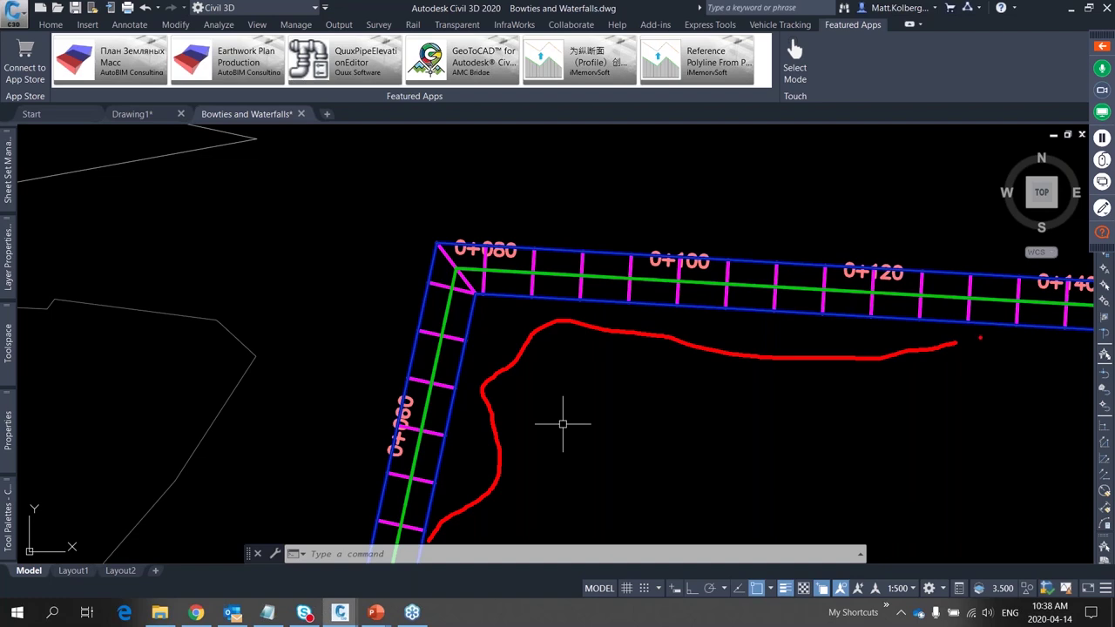
pyautogui.press('Escape')
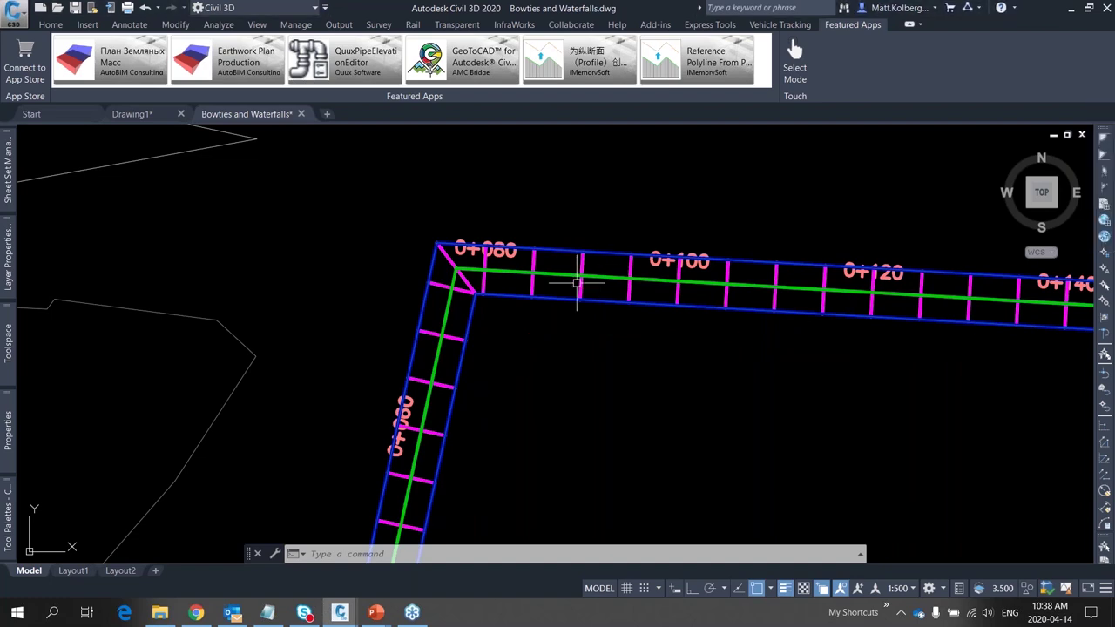
# Change the assembly of the Sound Wall (1) corridor's Berm region from the daylight-free version to Berm in its region properties
pyautogui.click(582, 290)
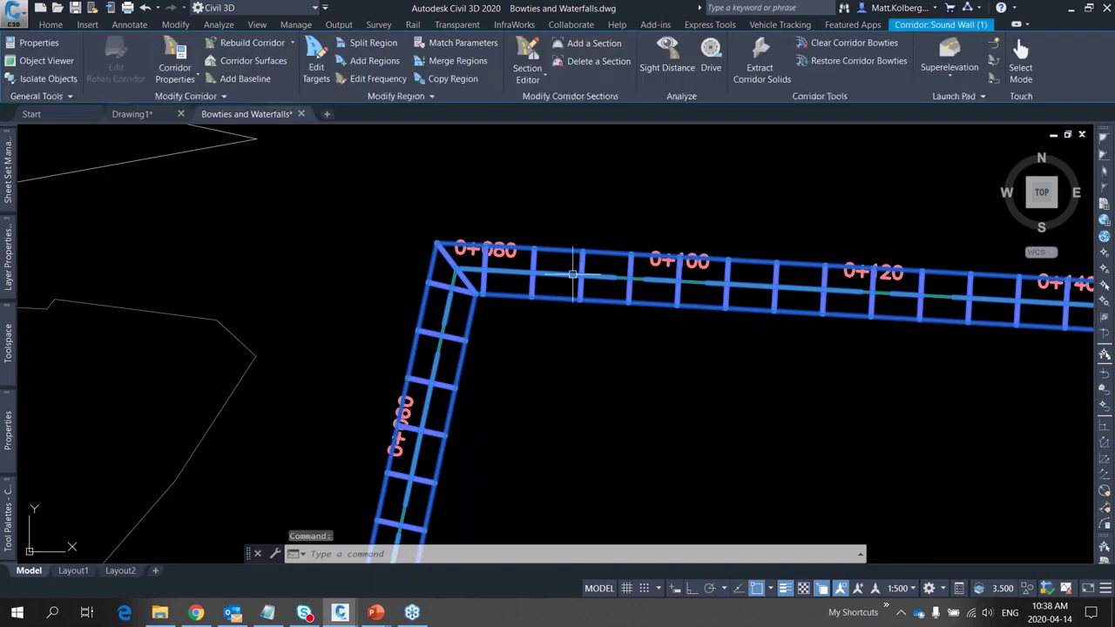
pyautogui.click(450, 96)
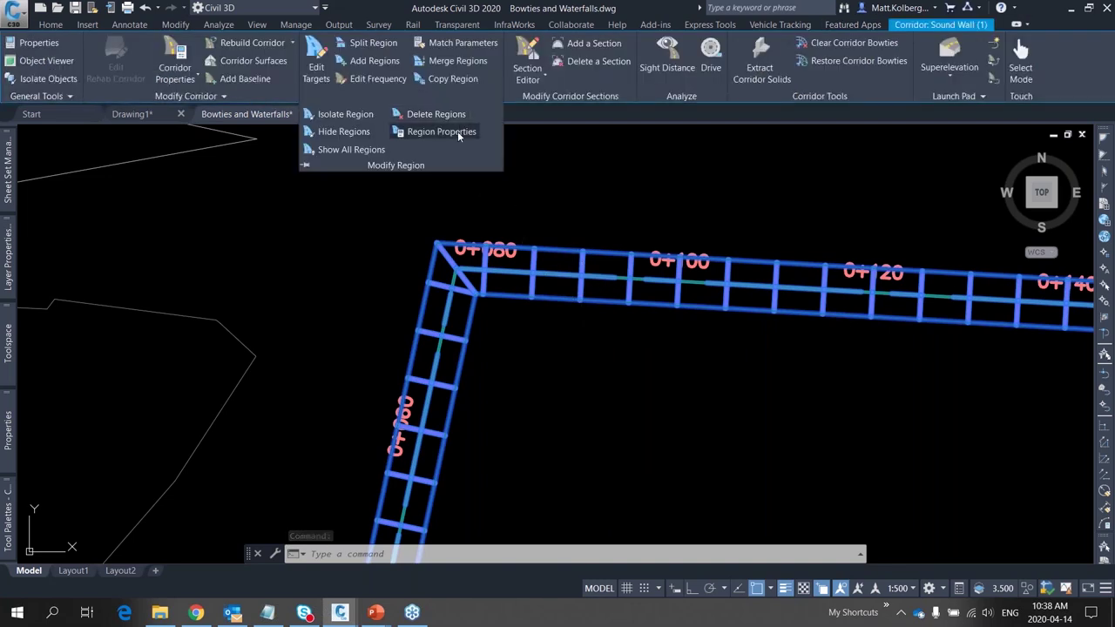
pyautogui.click(458, 131)
pyautogui.click(458, 131)
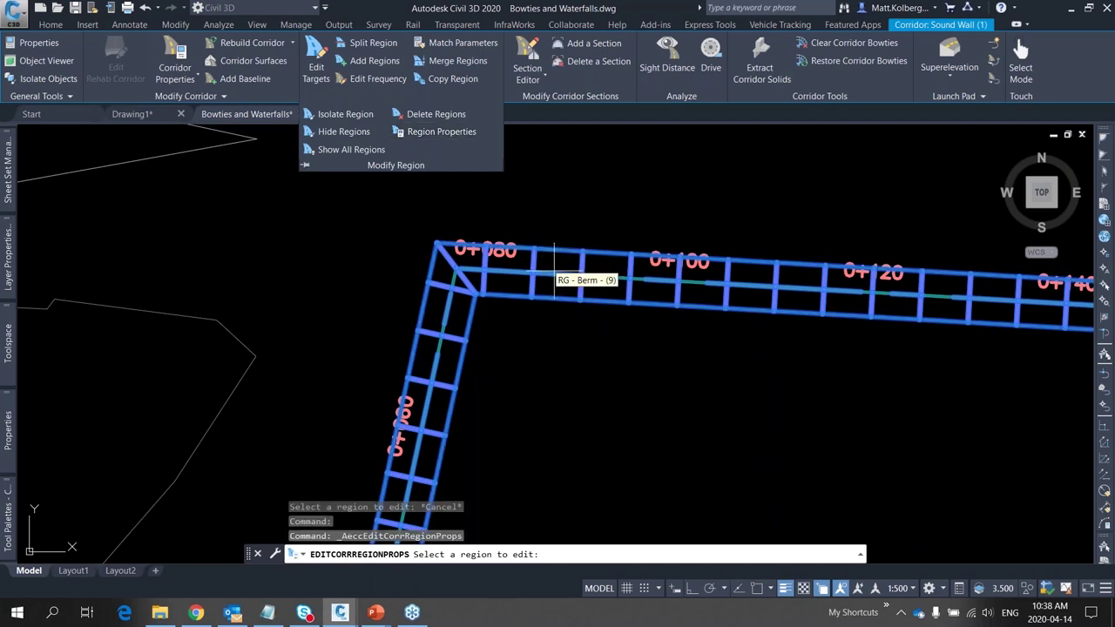
pyautogui.click(627, 318)
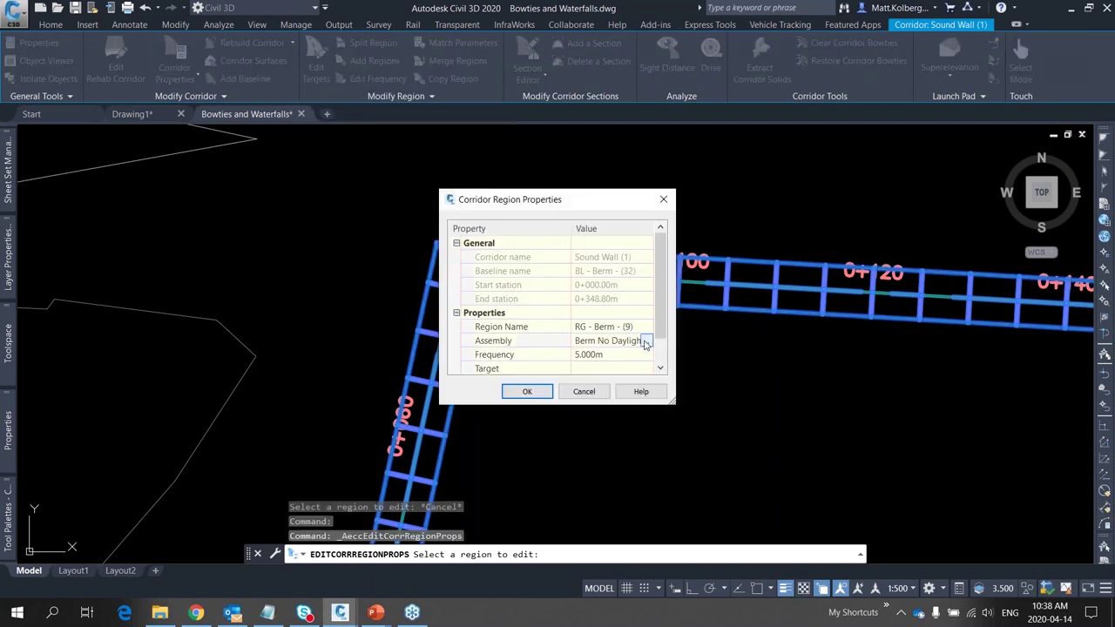
pyautogui.click(646, 340)
pyautogui.click(545, 322)
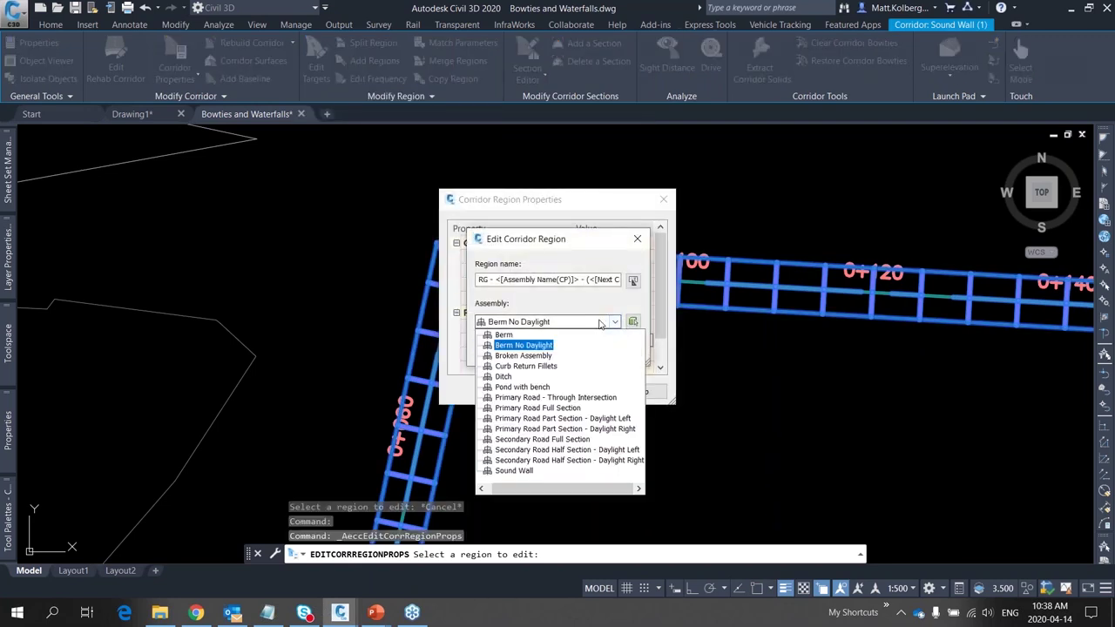
pyautogui.click(503, 335)
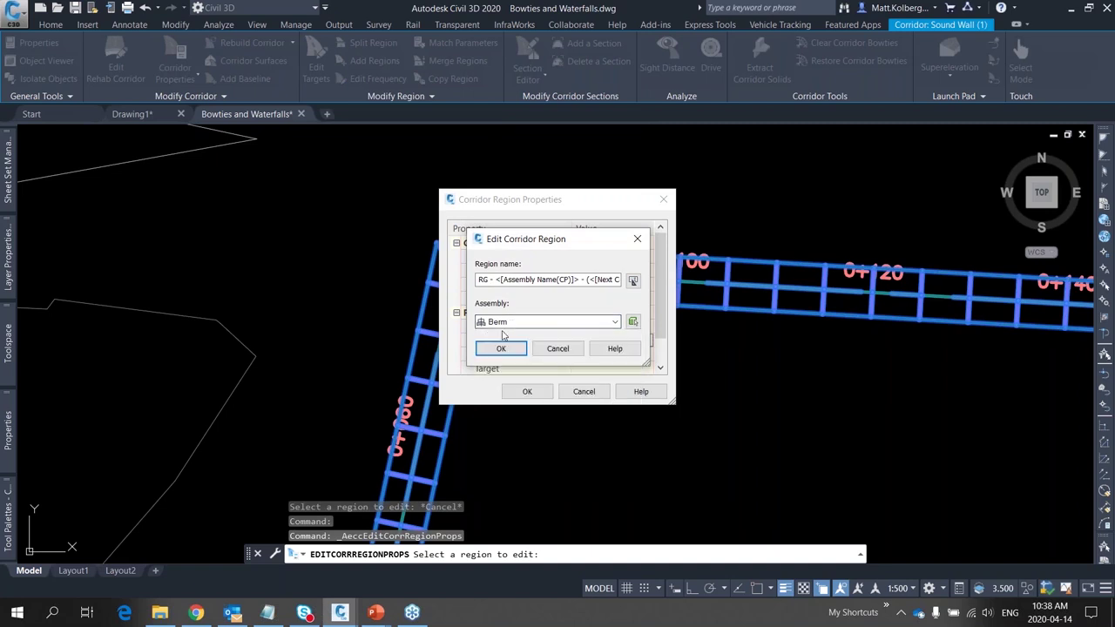
pyautogui.click(503, 349)
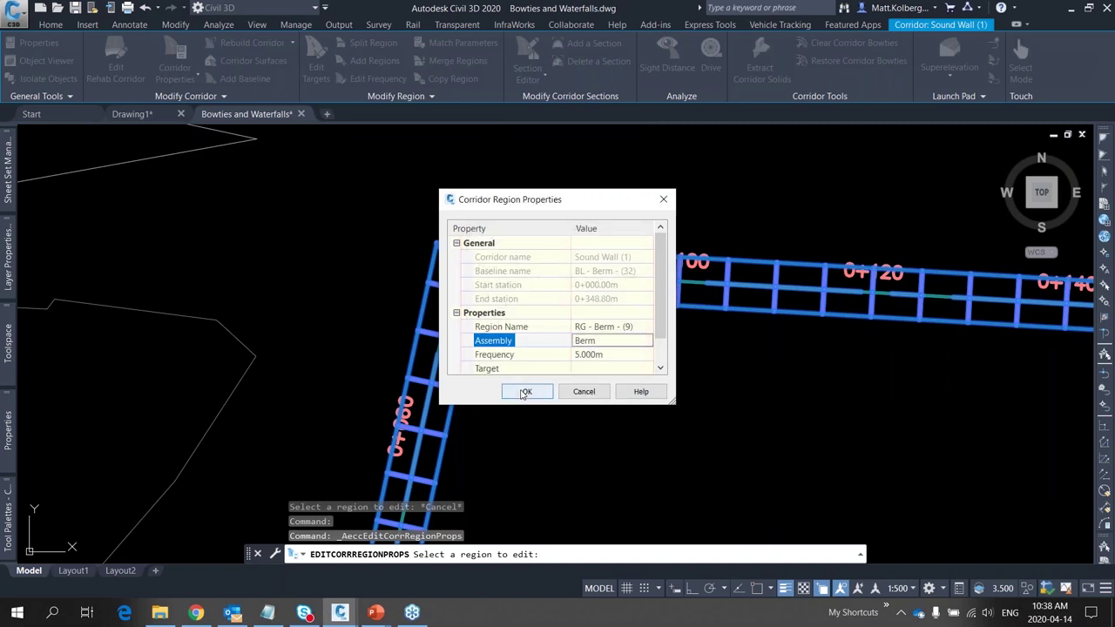
# Review and accept the Berm region's targets, apply the region properties to rebuild the corridor, and deselect it
pyautogui.click(646, 369)
pyautogui.click(648, 359)
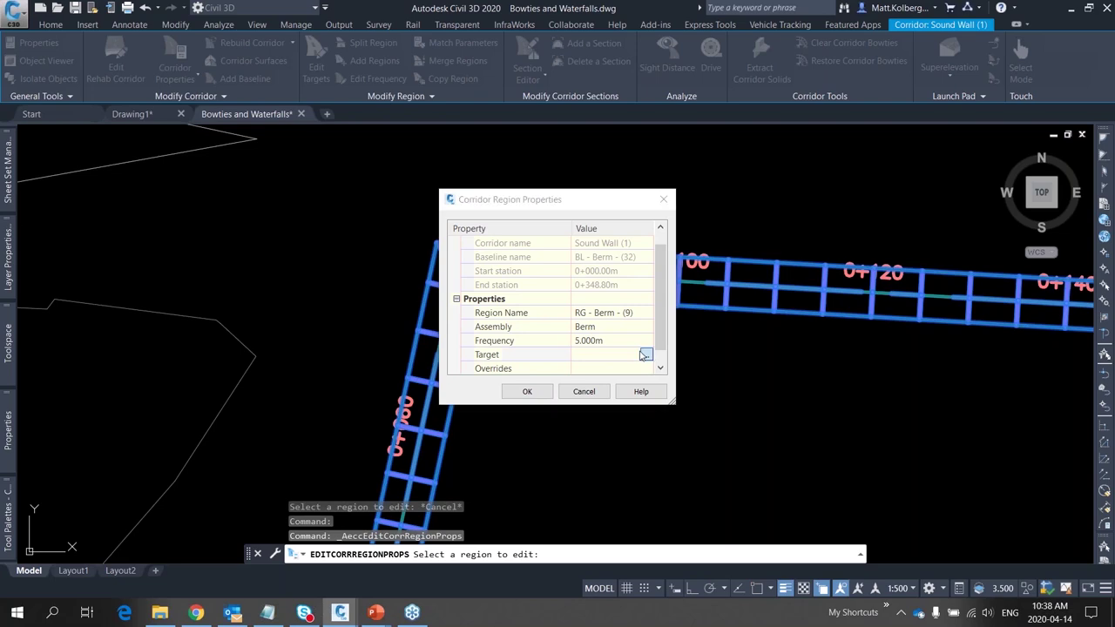
pyautogui.click(775, 467)
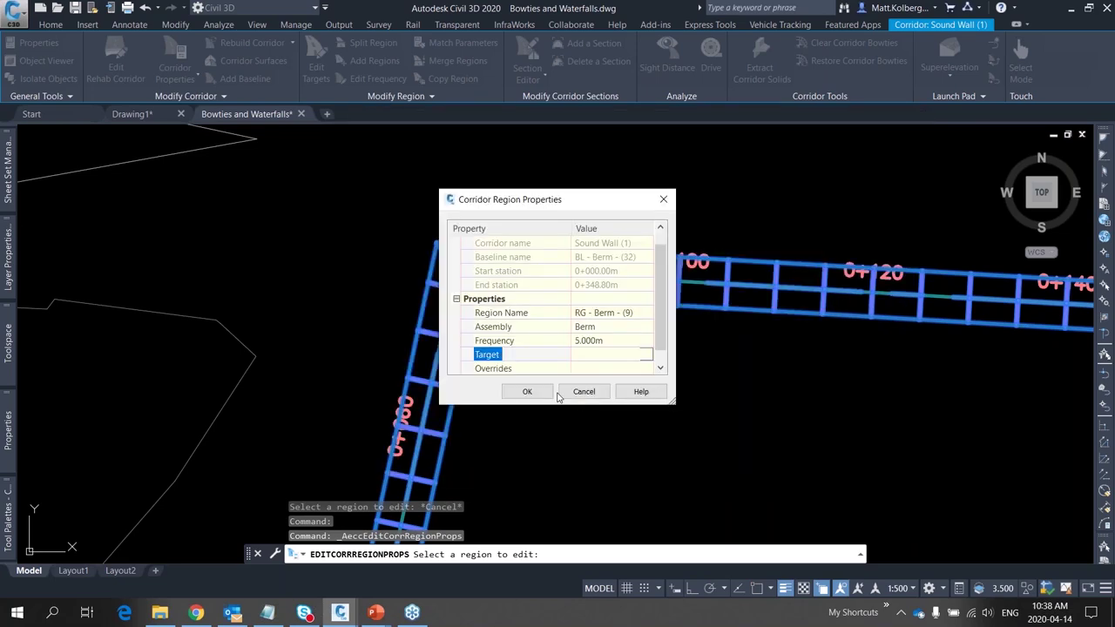
pyautogui.press('Return')
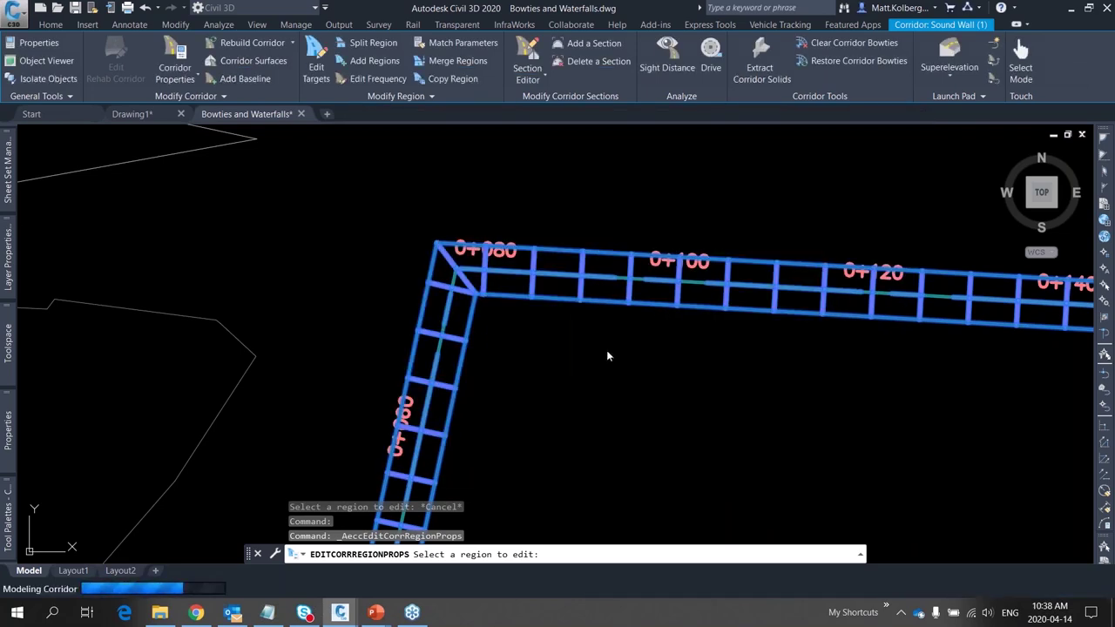
pyautogui.press('Escape')
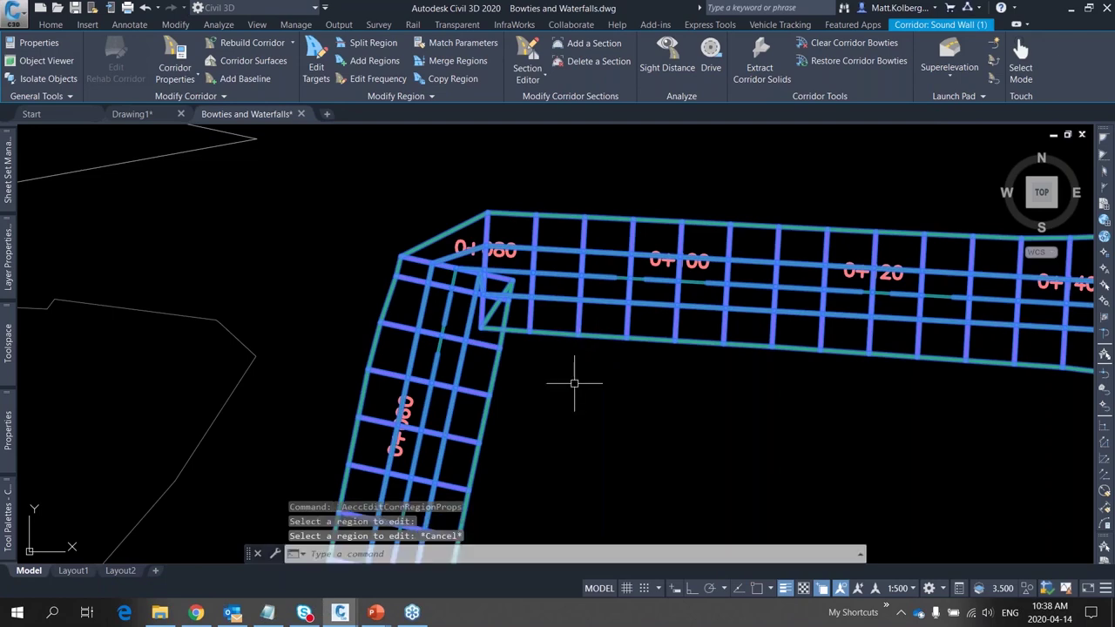
pyautogui.press('Escape')
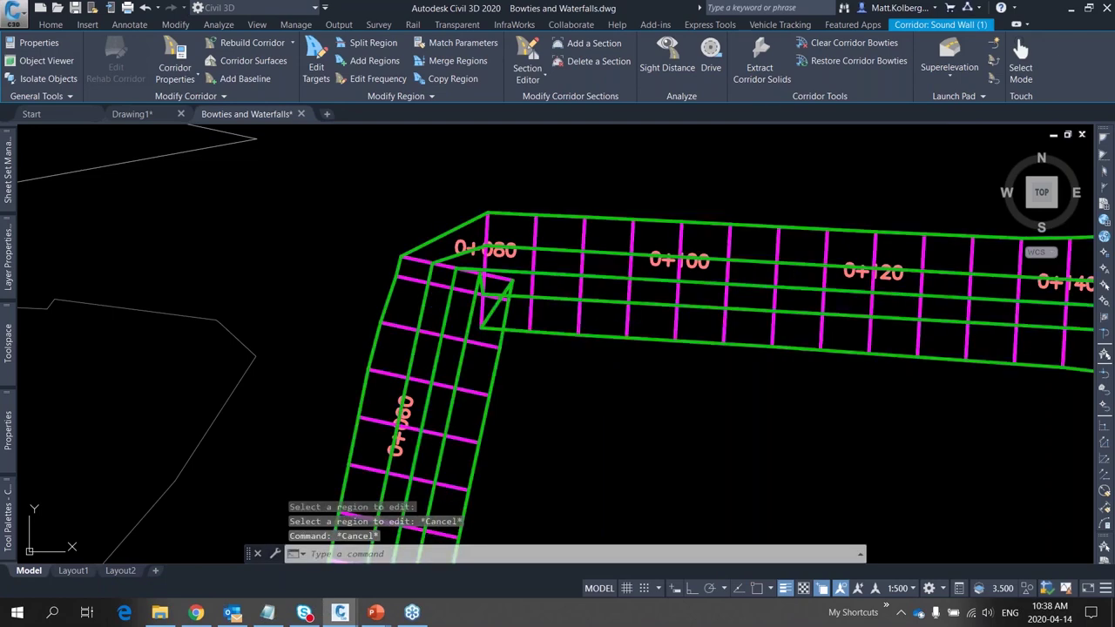
# Examine the overlapping feature lines at the inside corner near station 0+080, circling the corner with a temporary red annotation
pyautogui.moveTo(574, 382)
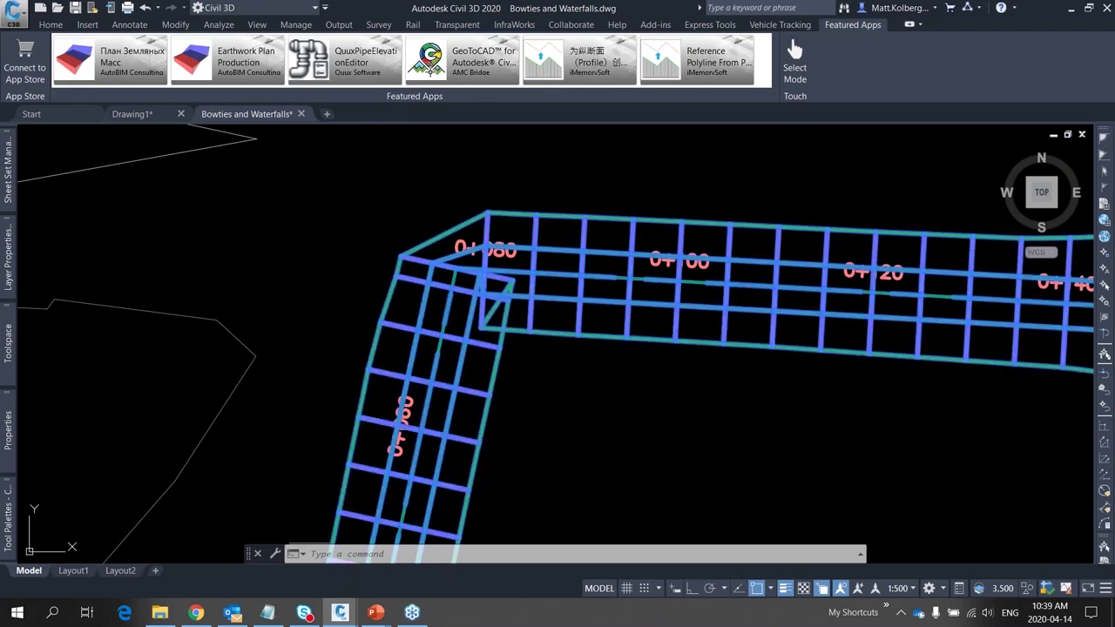
pyautogui.click(533, 309)
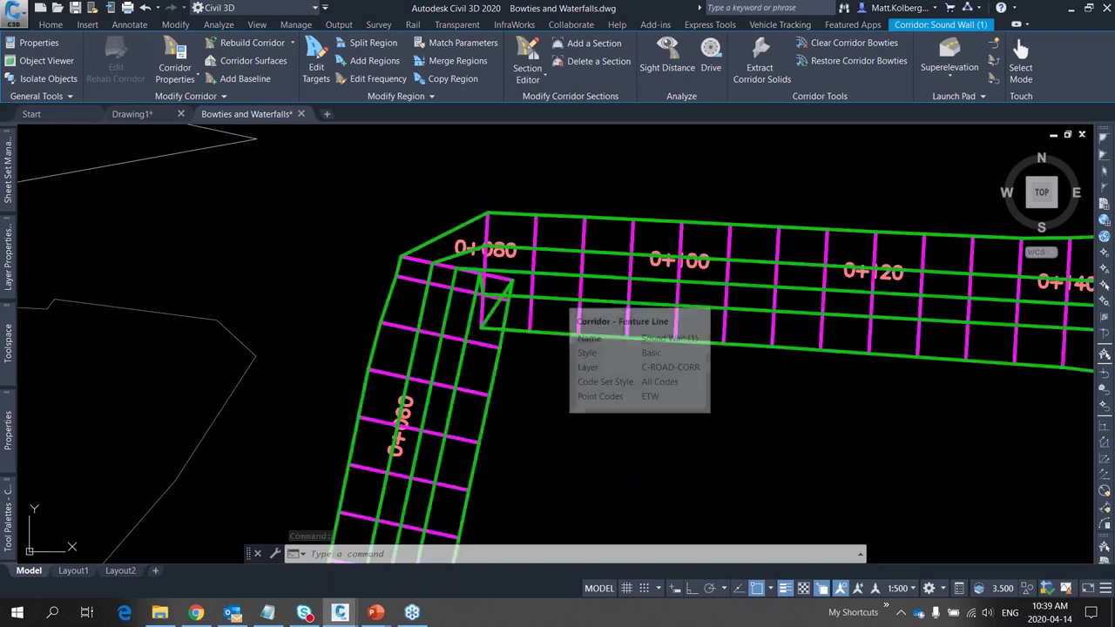
pyautogui.press('Escape')
pyautogui.press('Escape')
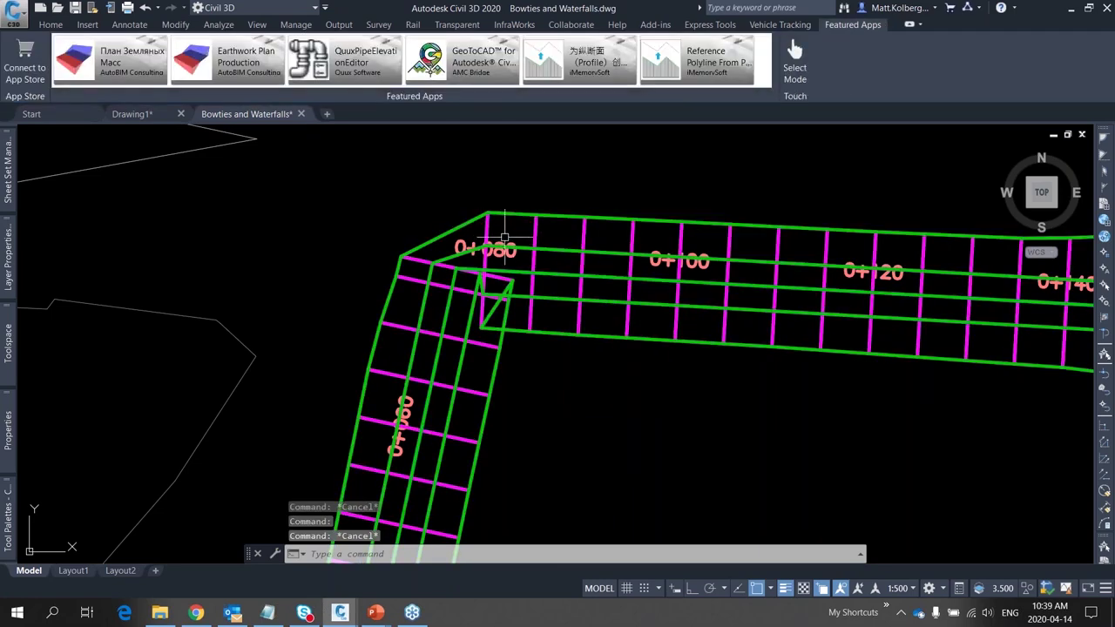
pyautogui.scroll(2, 505, 237)
pyautogui.moveTo(450, 209)
pyautogui.mouseDown()
pyautogui.moveTo(552, 357)
pyautogui.moveTo(462, 211)
pyautogui.mouseUp()
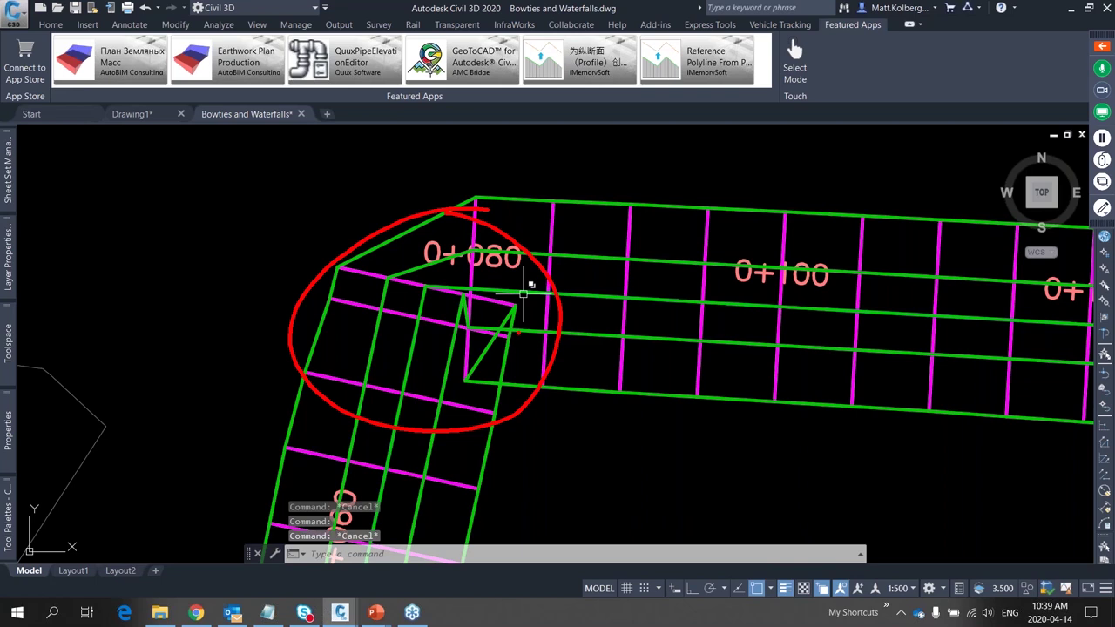
pyautogui.press('Escape')
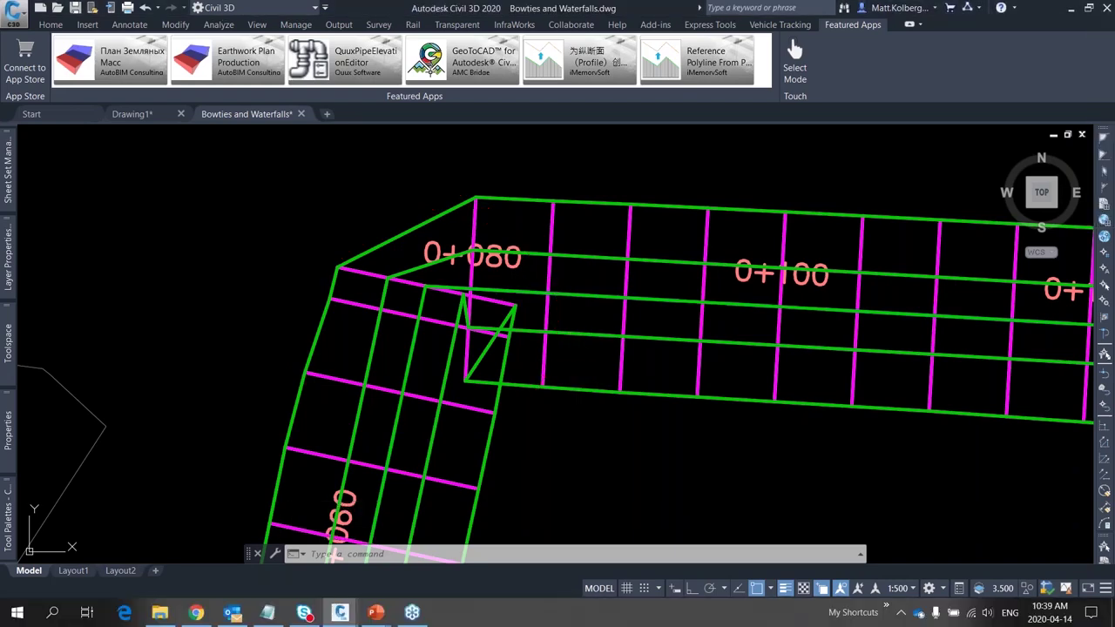
# Clear the corridor bowtie near station 0+080 using the alignment tangents on both sides and the intersection of the inside daylight lines
pyautogui.click(622, 364)
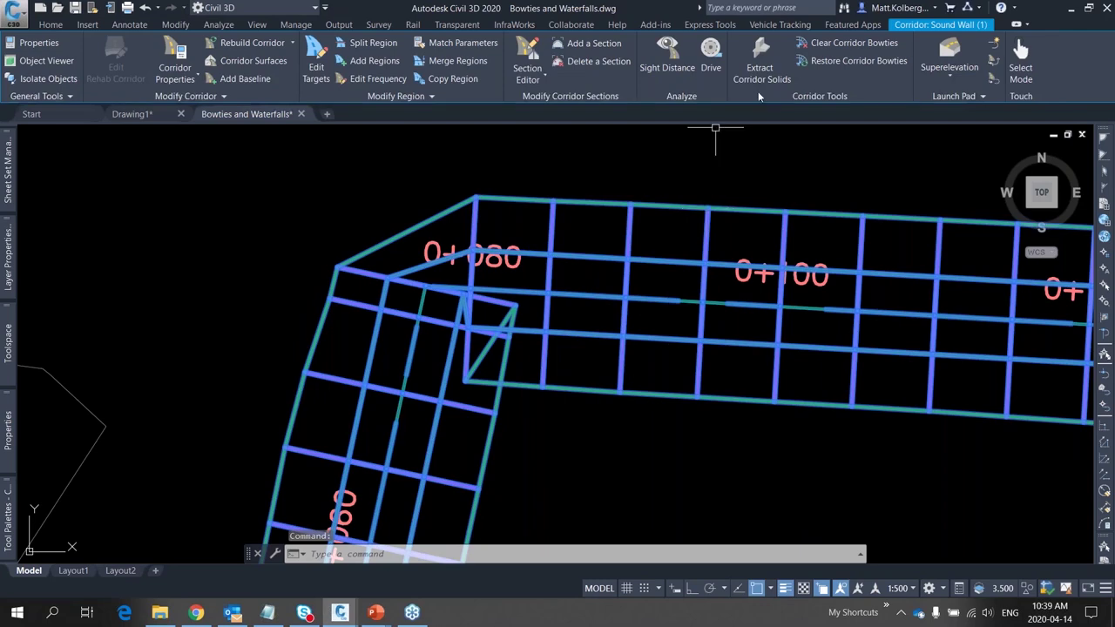
pyautogui.click(858, 42)
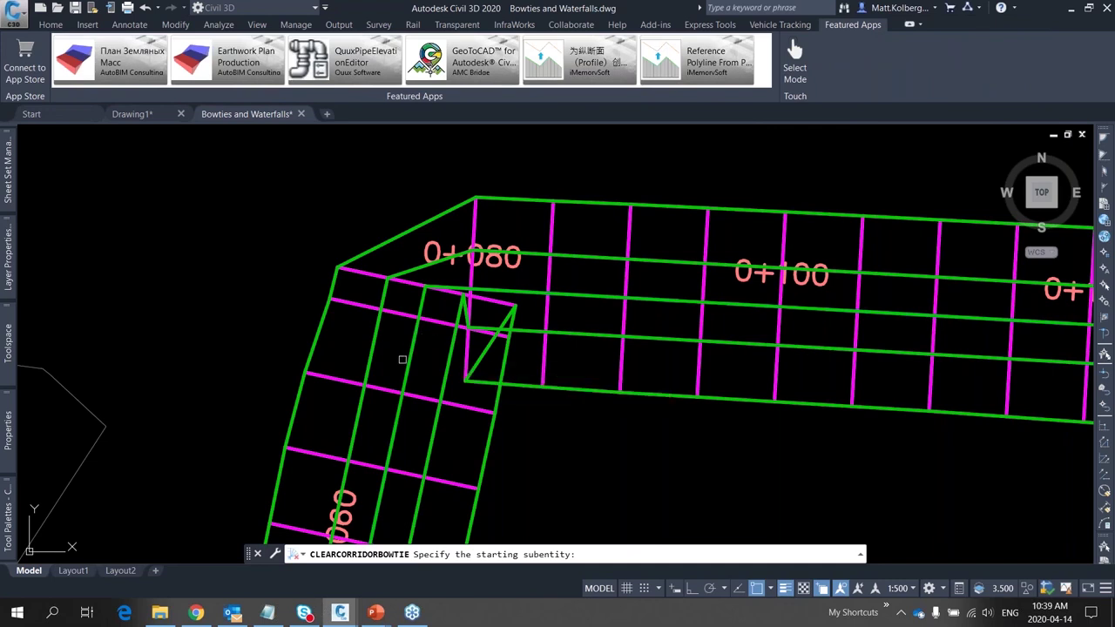
pyautogui.click(408, 365)
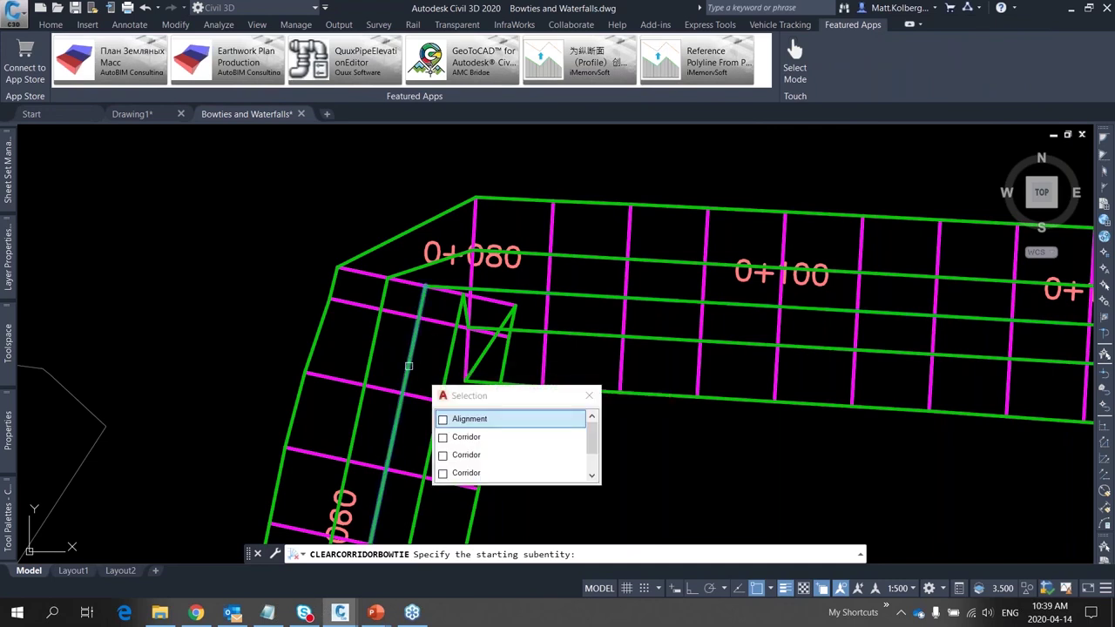
pyautogui.click(512, 417)
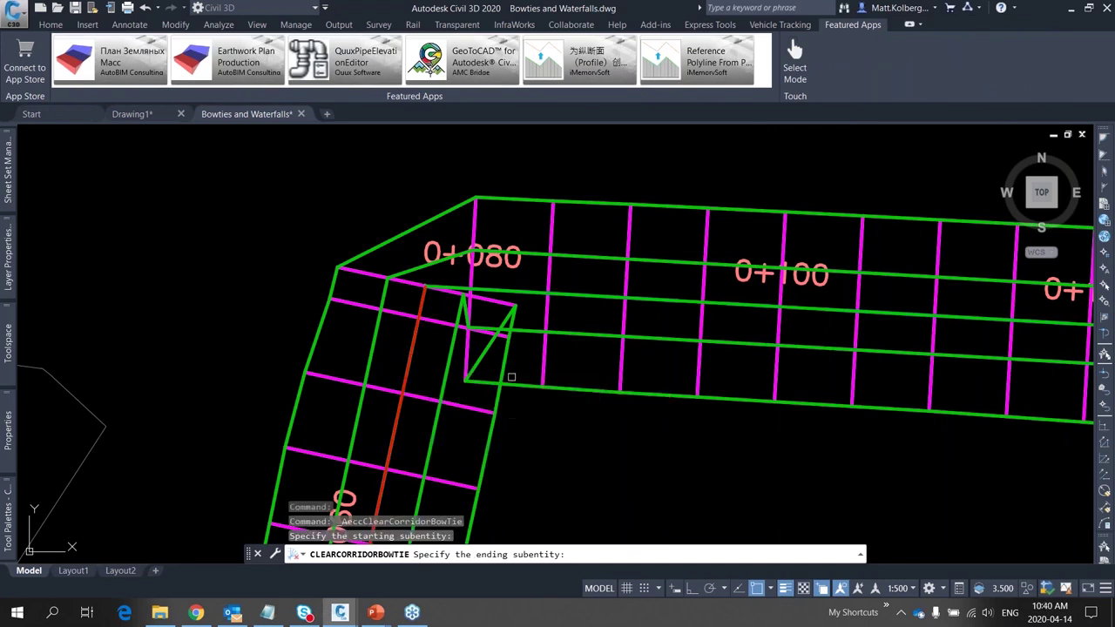
pyautogui.click(581, 287)
pyautogui.click(667, 347)
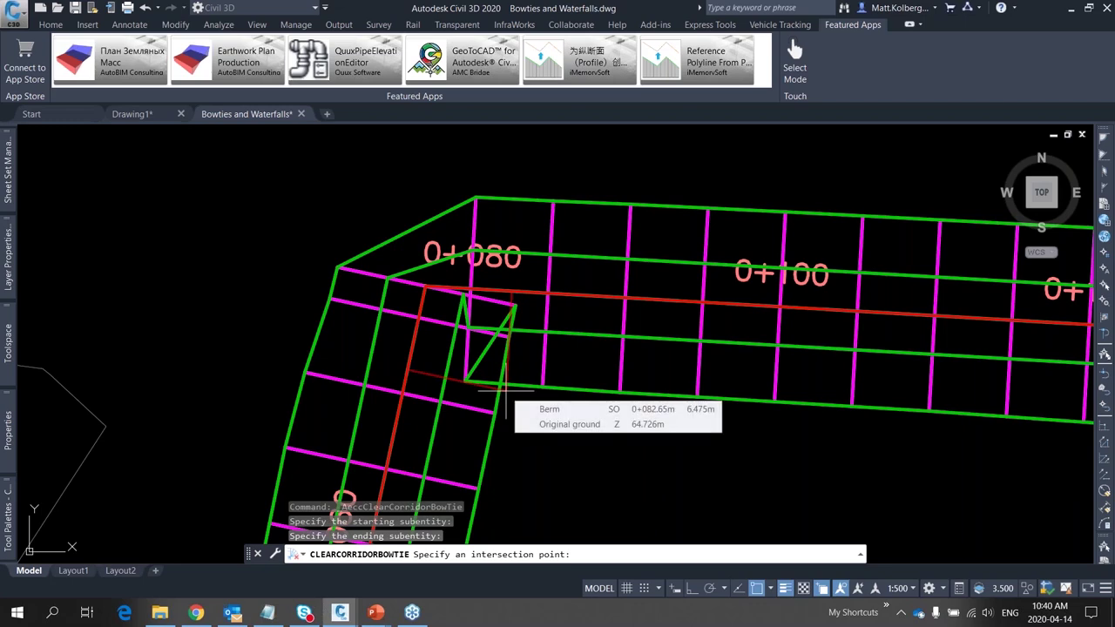
pyautogui.scroll(8, 466, 380)
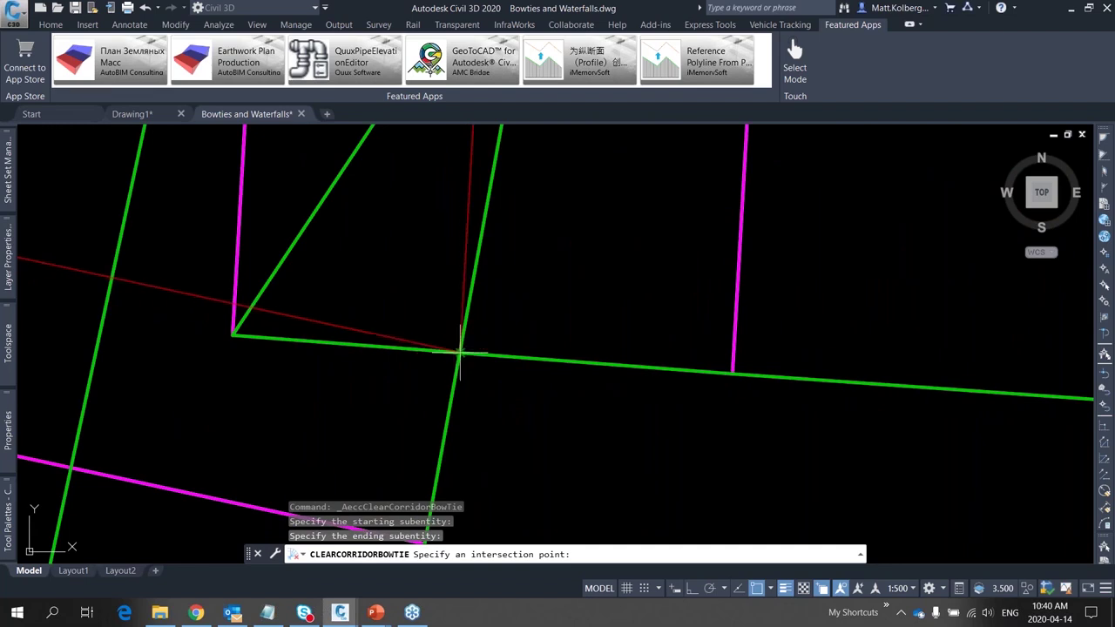
pyautogui.click(460, 352)
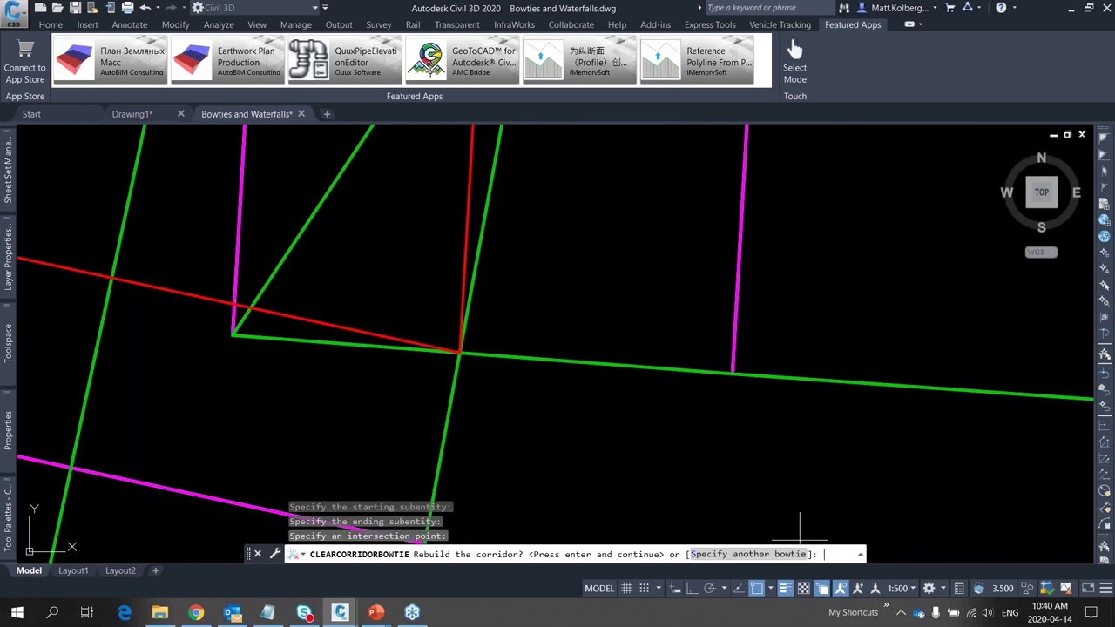
# Clear another bowtie near station 0+180 using the alignment tangents on both sides and the inside daylight intersection, and rebuild the corridor
pyautogui.click(758, 554)
pyautogui.scroll(-6, 399, 324)
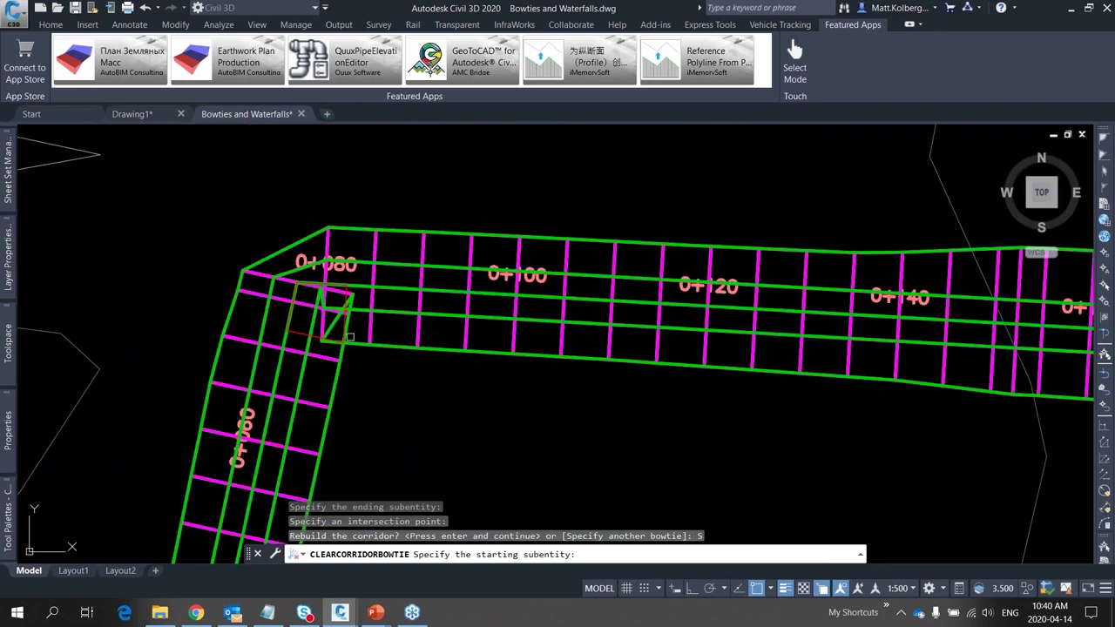
pyautogui.scroll(8, 722, 342)
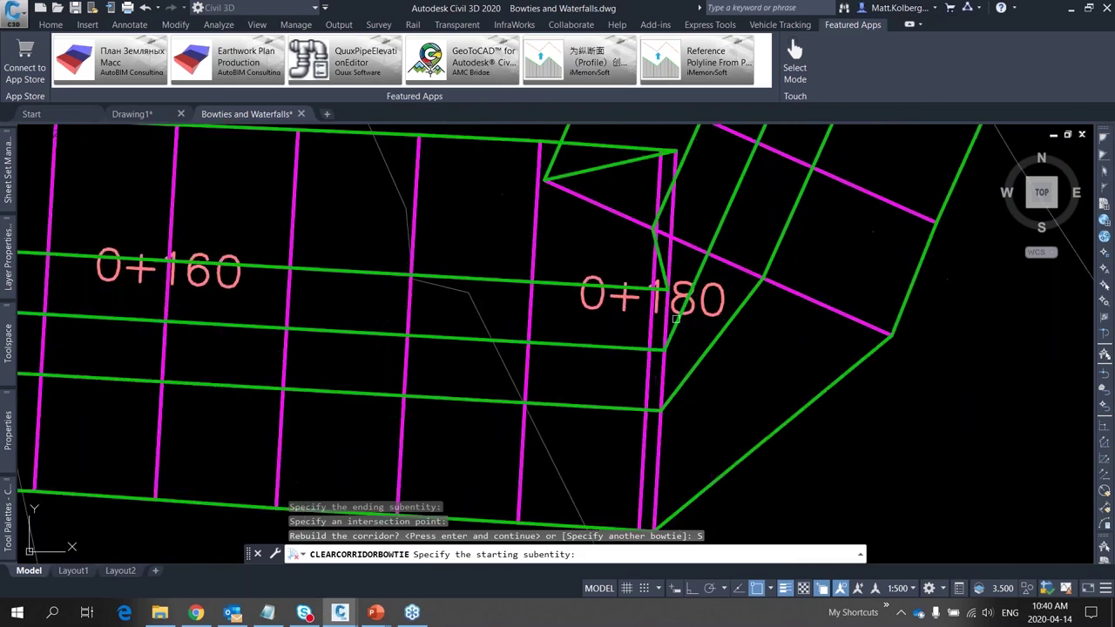
pyautogui.scroll(-2, 602, 338)
pyautogui.click(601, 338)
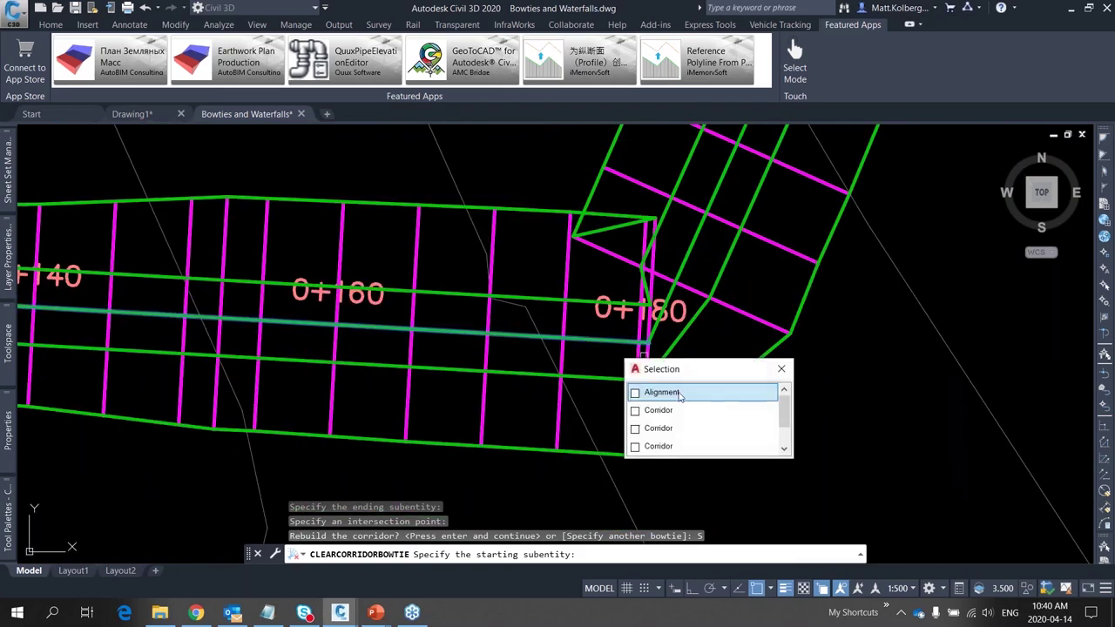
pyautogui.click(680, 394)
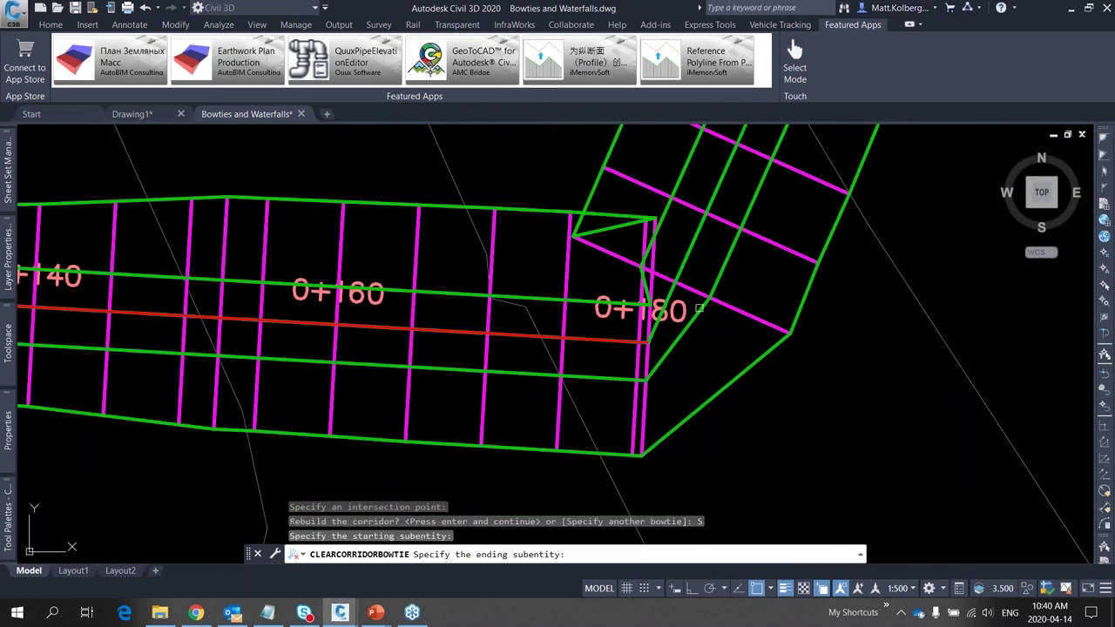
pyautogui.click(724, 268)
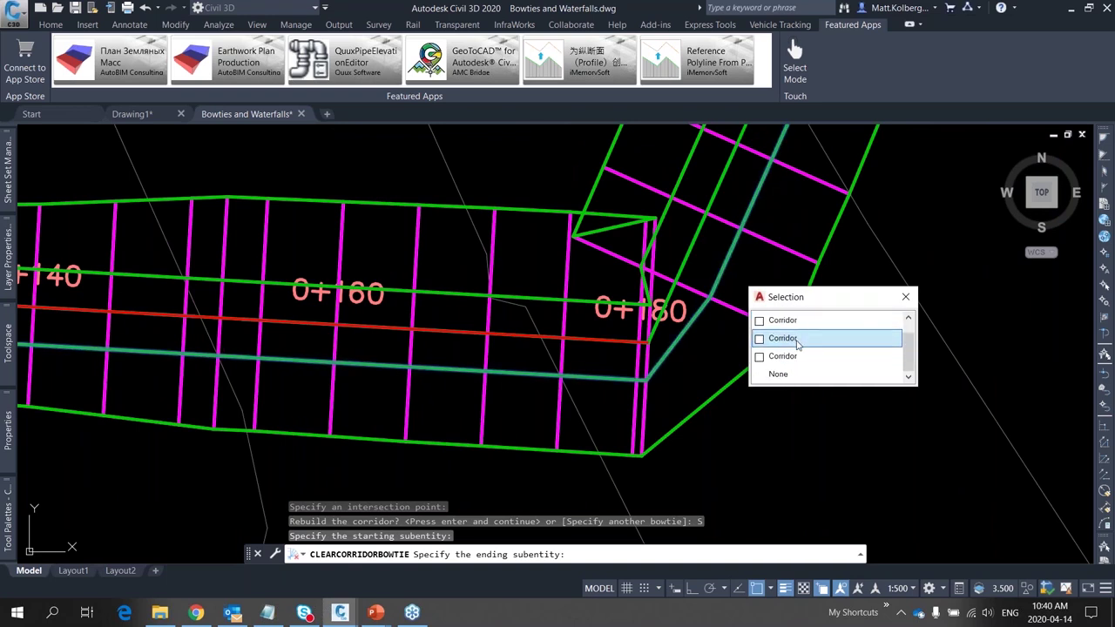
pyautogui.click(784, 373)
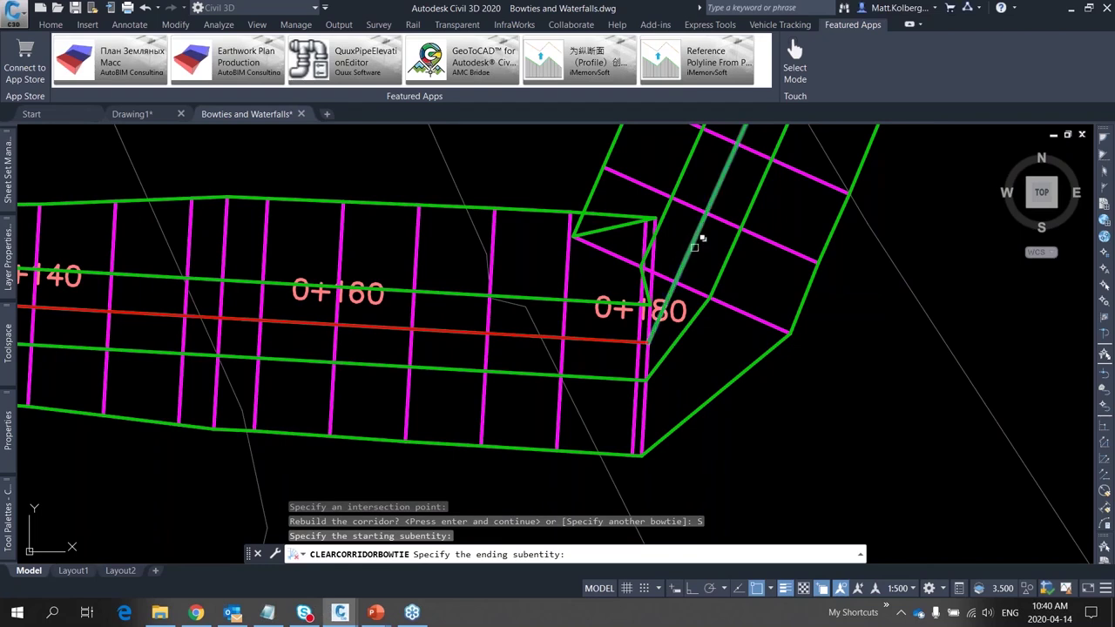
pyautogui.click(695, 247)
pyautogui.click(781, 303)
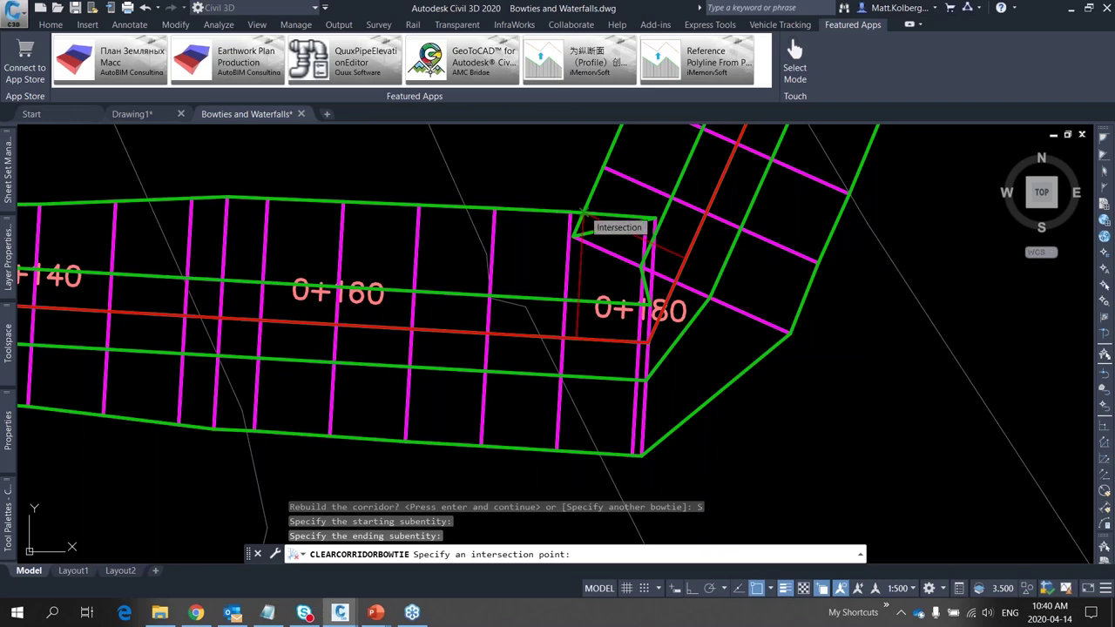
pyautogui.click(586, 214)
pyautogui.press('Return')
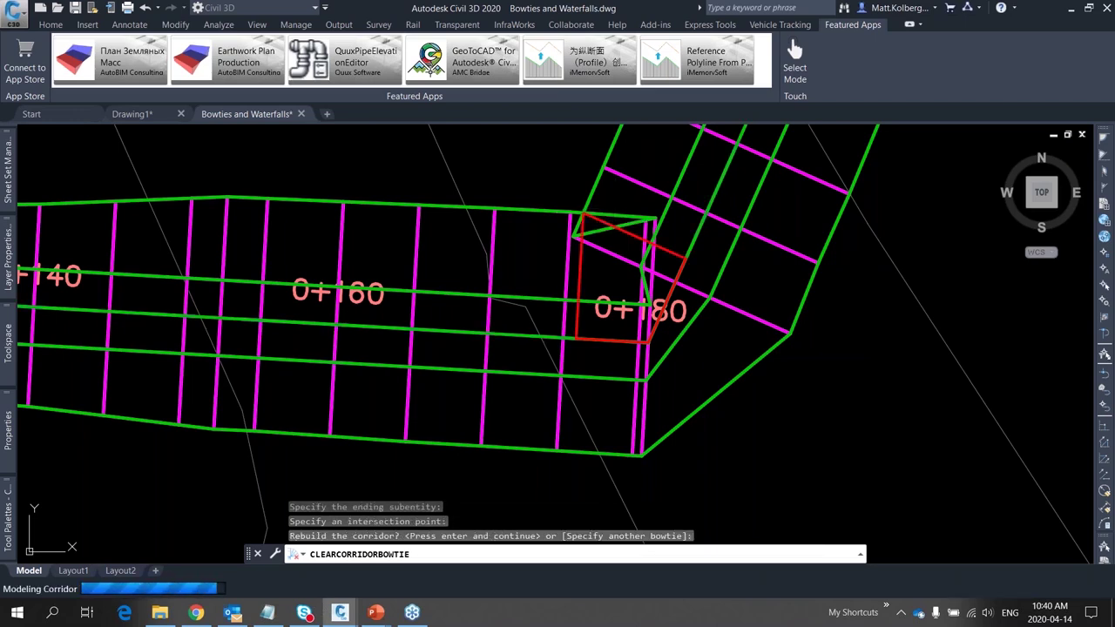
pyautogui.press('Escape')
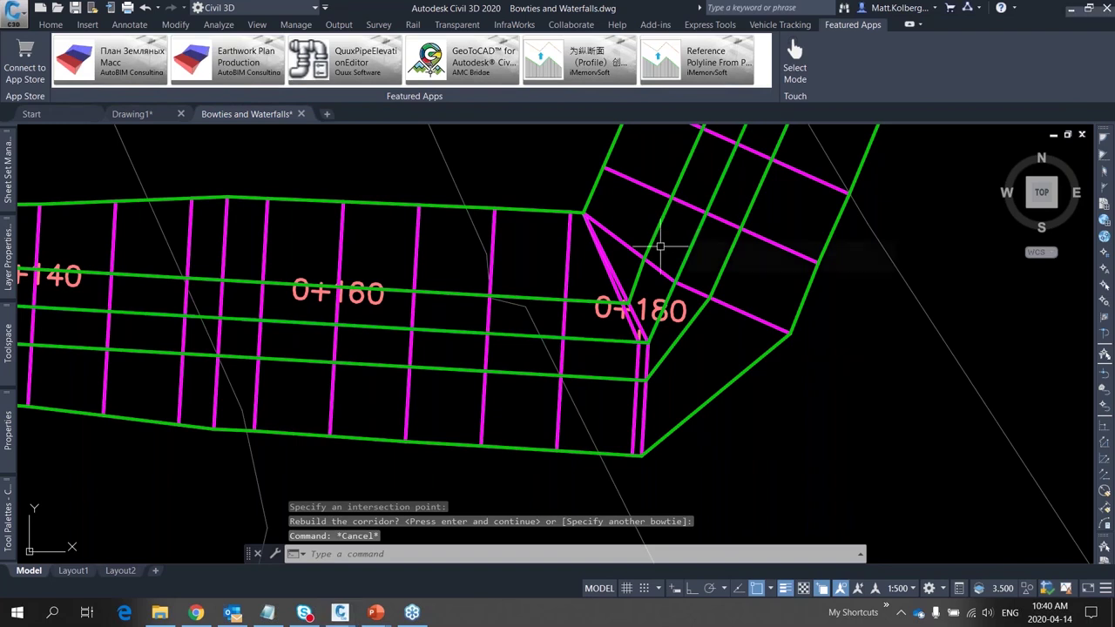
# Examine how the corridor sections converge at the inside corner near station 0+180, marking them with temporary red annotations
pyautogui.moveTo(594, 203)
pyautogui.mouseDown()
pyautogui.moveTo(568, 211)
pyautogui.moveTo(601, 204)
pyautogui.moveTo(568, 187)
pyautogui.mouseUp()
pyautogui.moveTo(584, 296); pyautogui.dragTo(577, 213)
pyautogui.moveTo(620, 294); pyautogui.dragTo(584, 217)
pyautogui.moveTo(629, 274); pyautogui.dragTo(591, 223)
pyautogui.moveTo(648, 260); pyautogui.dragTo(582, 195)
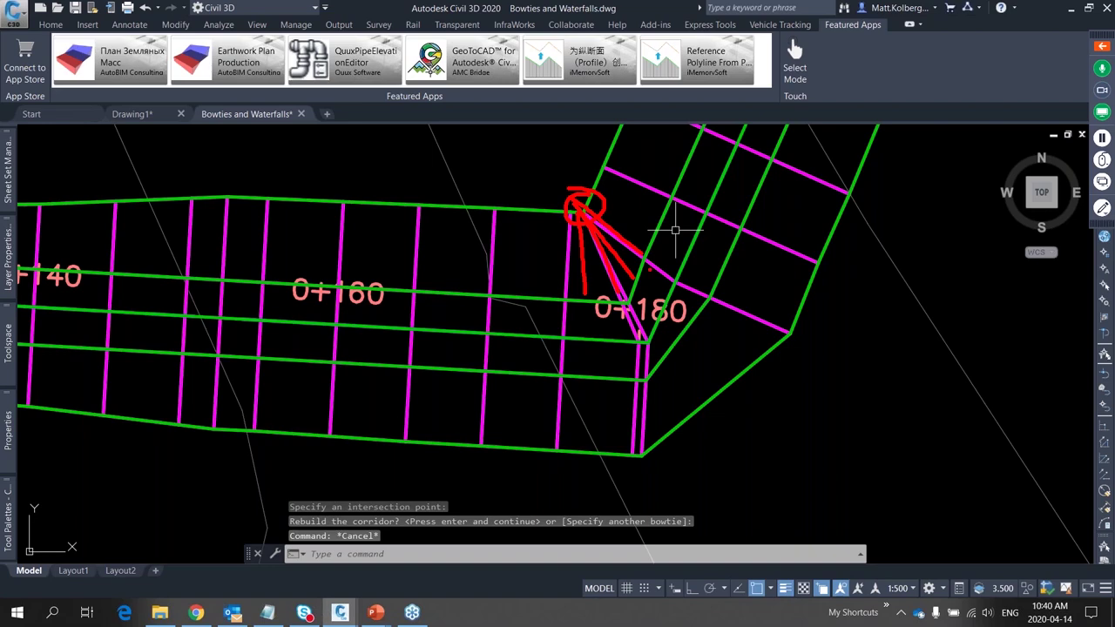
pyautogui.press('Escape')
pyautogui.press('Escape')
# Compare the inside and outside corners near station 0+080, circling both and sketching the squared-off outer corner with temporary annotations
pyautogui.scroll(-8, 675, 231)
pyautogui.scroll(8, 257, 311)
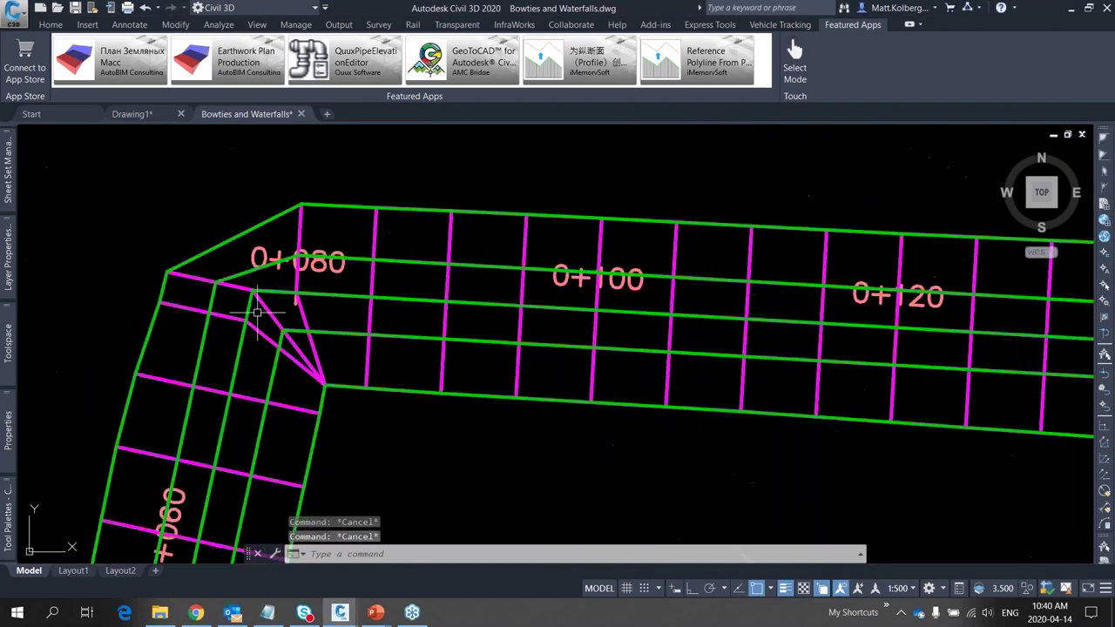
pyautogui.moveTo(311, 294)
pyautogui.mouseDown(button='middle')
pyautogui.moveTo(473, 305)
pyautogui.moveTo(502, 322)
pyautogui.mouseUp(button='middle')
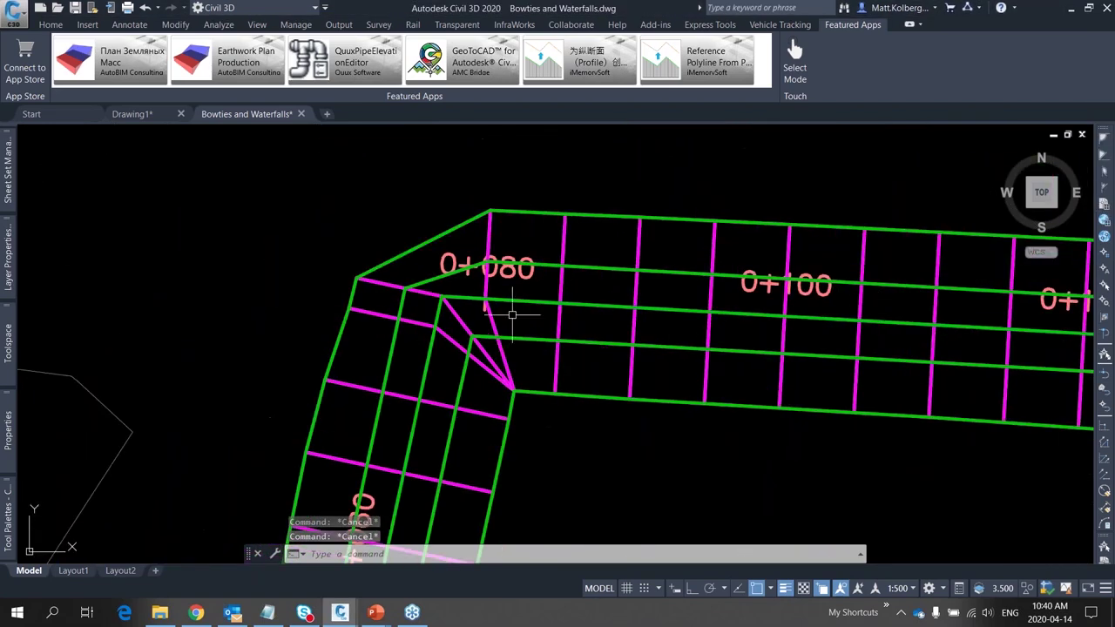
pyautogui.hotkey('ctrl', 'shift', 'd')
pyautogui.moveTo(528, 289)
pyautogui.mouseDown()
pyautogui.moveTo(493, 290)
pyautogui.moveTo(421, 380)
pyautogui.moveTo(586, 371)
pyautogui.moveTo(521, 285)
pyautogui.mouseUp()
pyautogui.moveTo(458, 157)
pyautogui.mouseDown()
pyautogui.moveTo(360, 162)
pyautogui.moveTo(288, 277)
pyautogui.moveTo(435, 106)
pyautogui.moveTo(351, 122)
pyautogui.mouseUp()
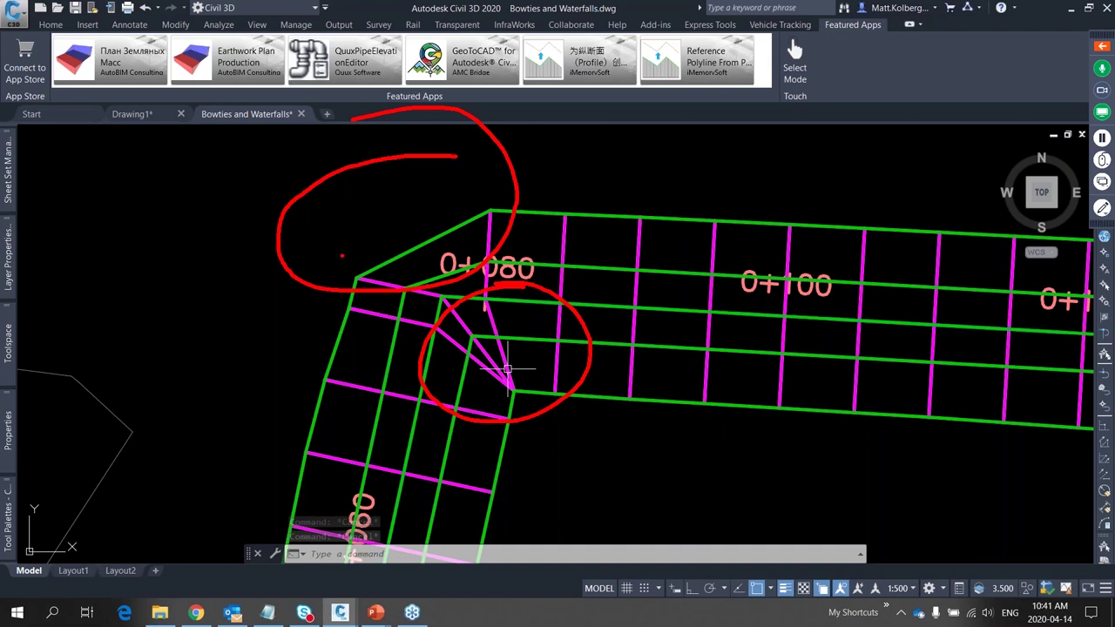
pyautogui.moveTo(354, 277)
pyautogui.mouseDown()
pyautogui.moveTo(396, 203)
pyautogui.moveTo(507, 211)
pyautogui.mouseUp()
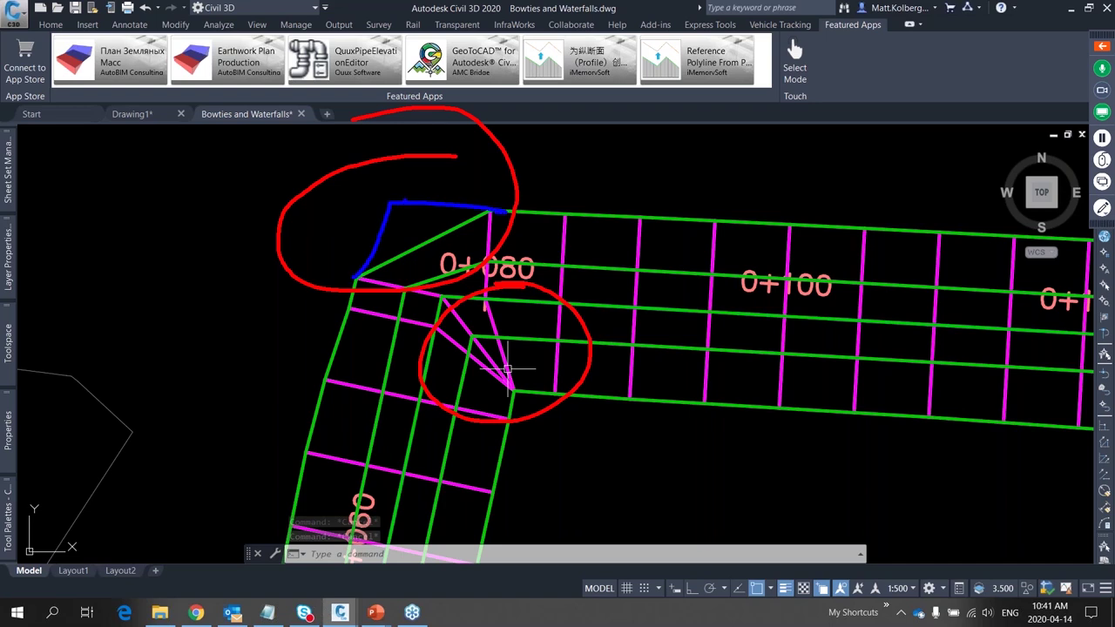
pyautogui.moveTo(394, 204); pyautogui.dragTo(470, 298)
pyautogui.press('Escape')
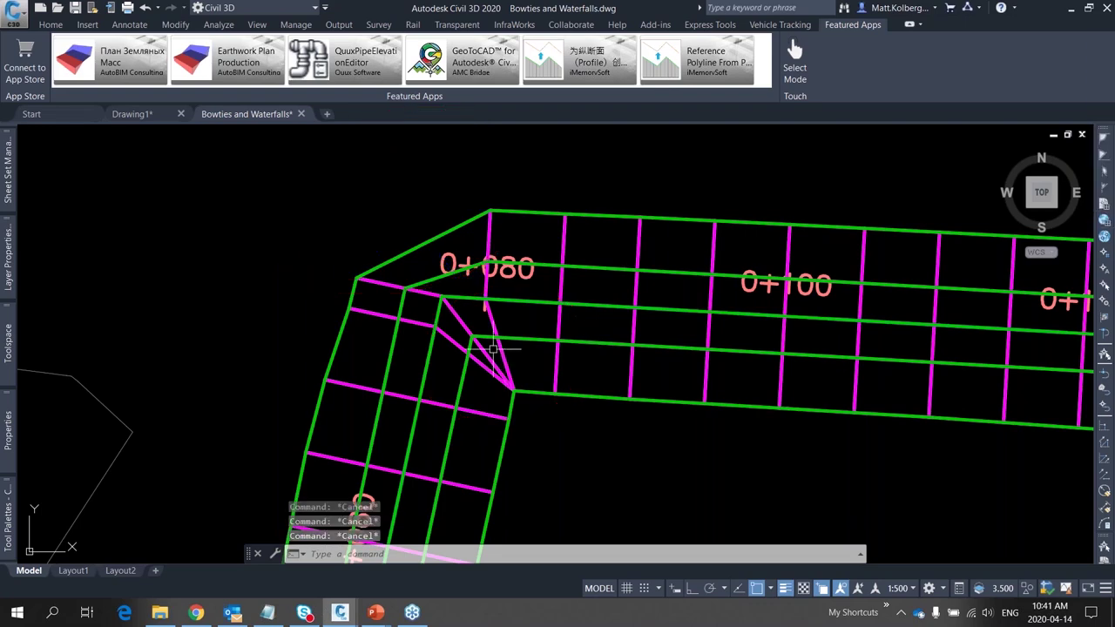
# View the whole Berm corridor and switch to the PowerPoint slide show on waterfall and bowtie anomalies
pyautogui.scroll(-6, 468, 346)
pyautogui.moveTo(468, 346)
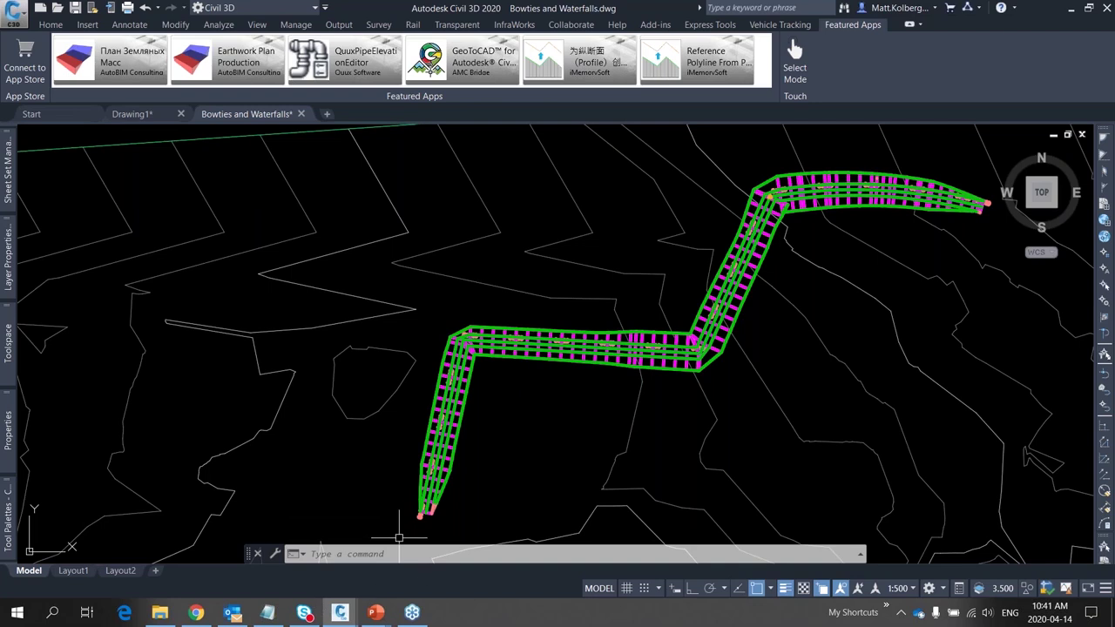
pyautogui.click(373, 615)
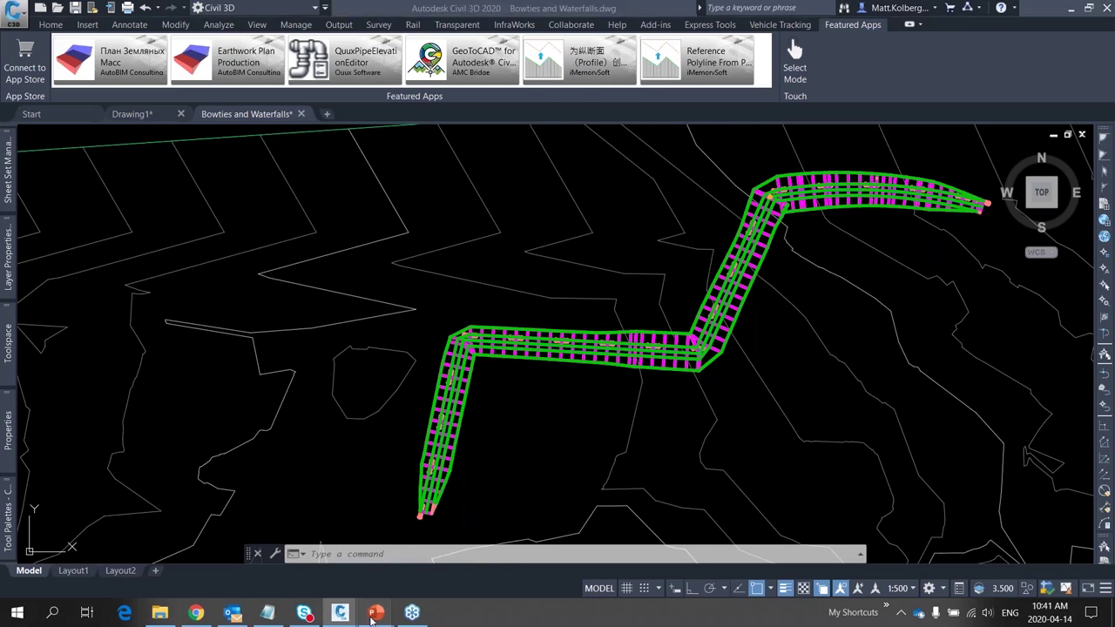
pyautogui.click(453, 544)
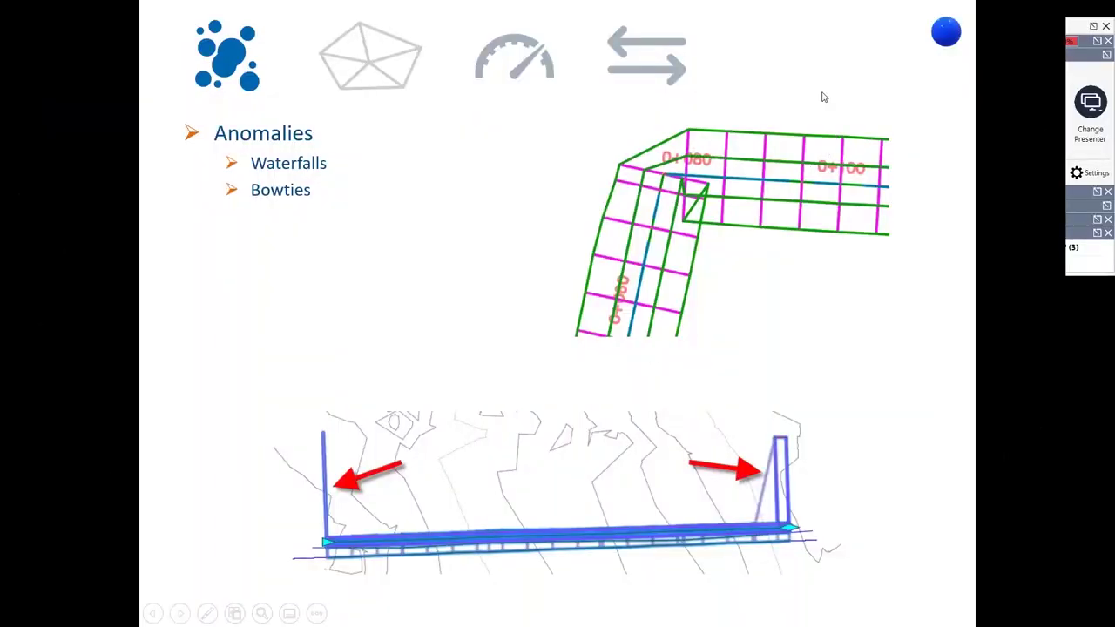
pyautogui.moveTo(1103, 54)
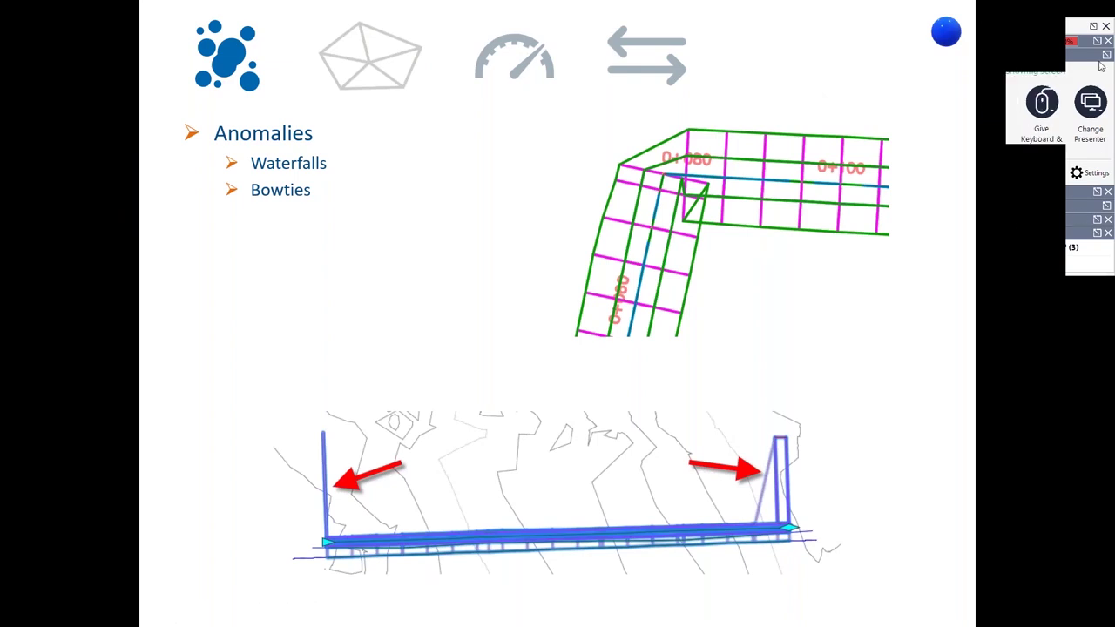
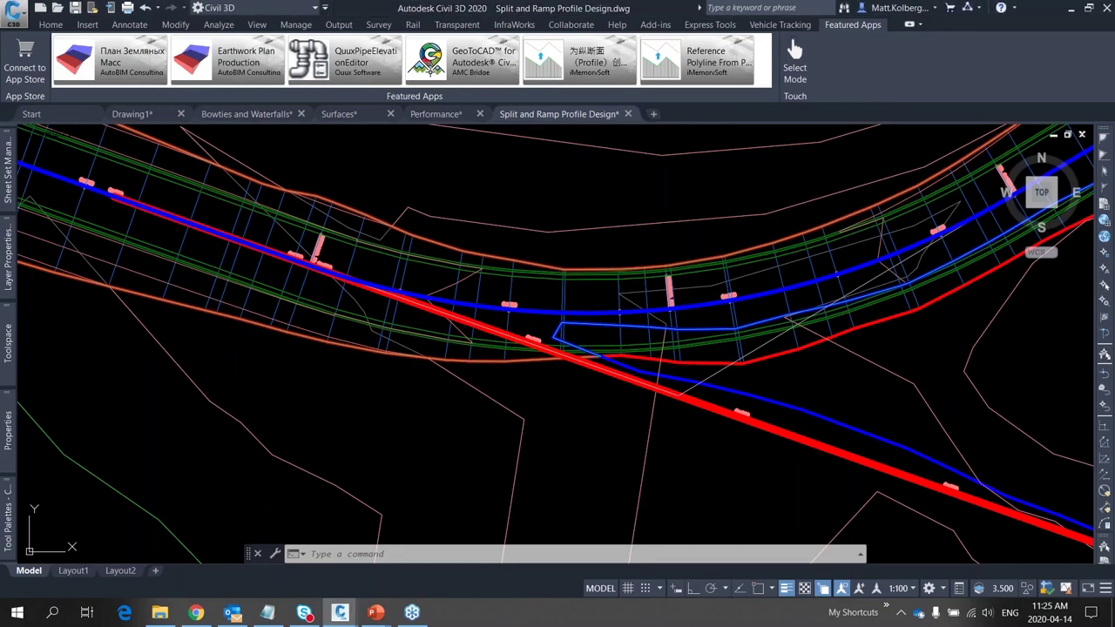
# Start creating COGO points from the Main Street corridor and enlarge the dialog to show all point codes
pyautogui.press('Escape')
pyautogui.moveTo(561, 428); pyautogui.dragTo(560, 470, button='middle')
pyautogui.scroll(-1, 362, 370)
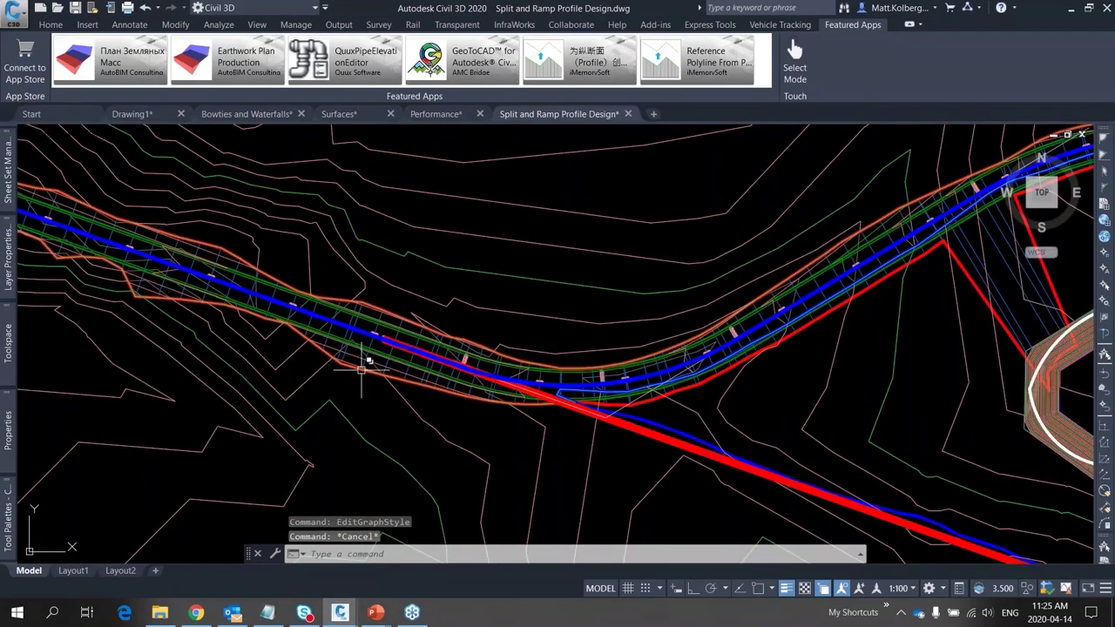
pyautogui.scroll(1, 362, 370)
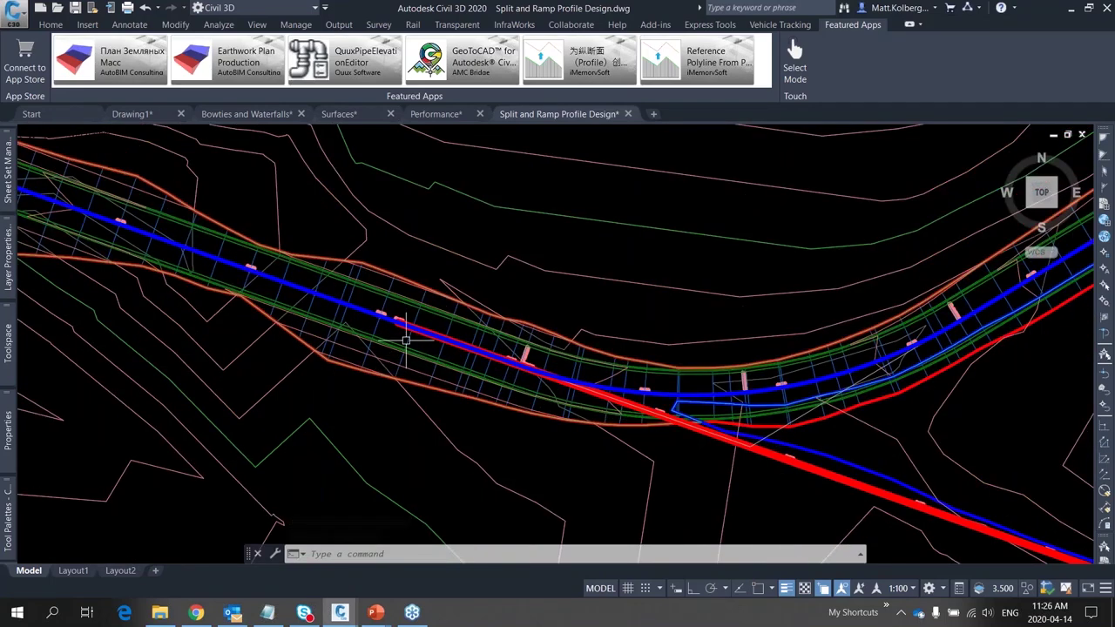
pyautogui.click(408, 339)
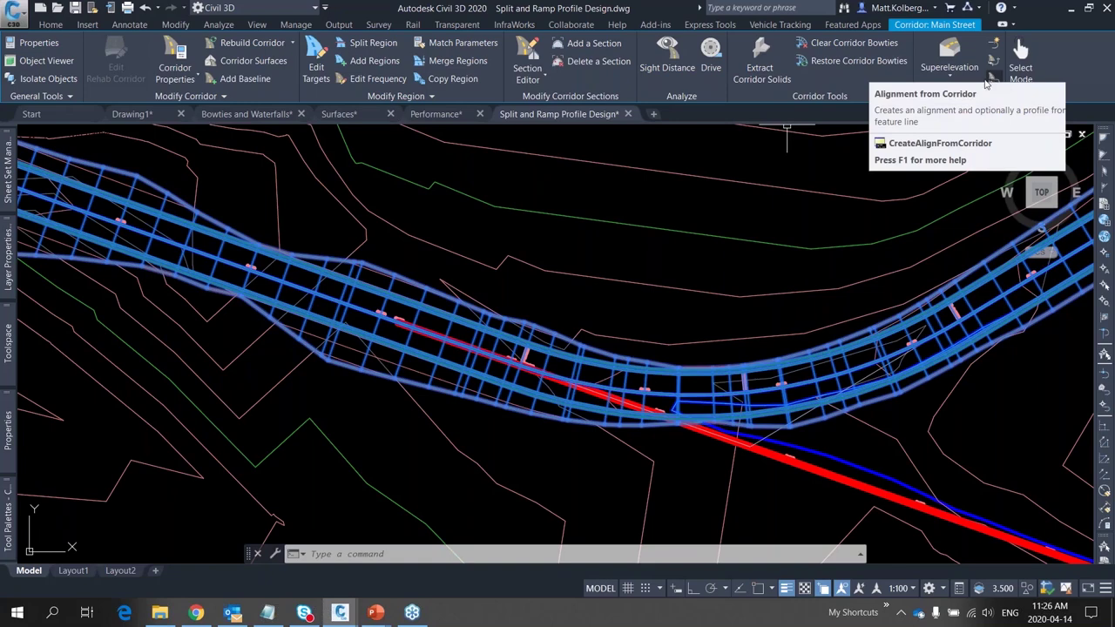
pyautogui.click(951, 98)
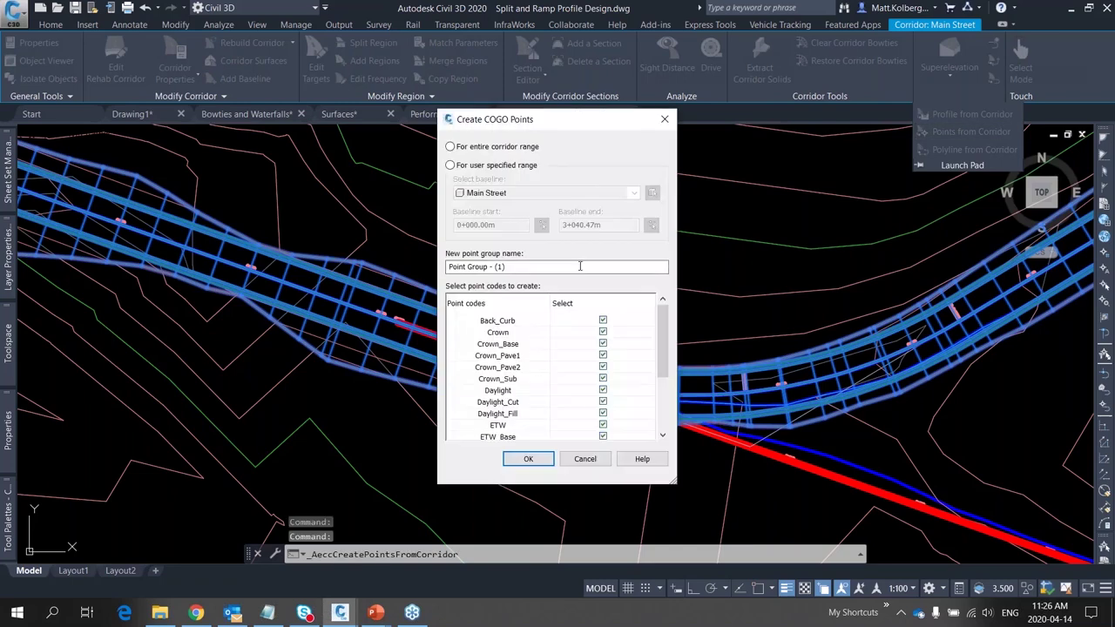
pyautogui.moveTo(571, 123); pyautogui.dragTo(467, 32)
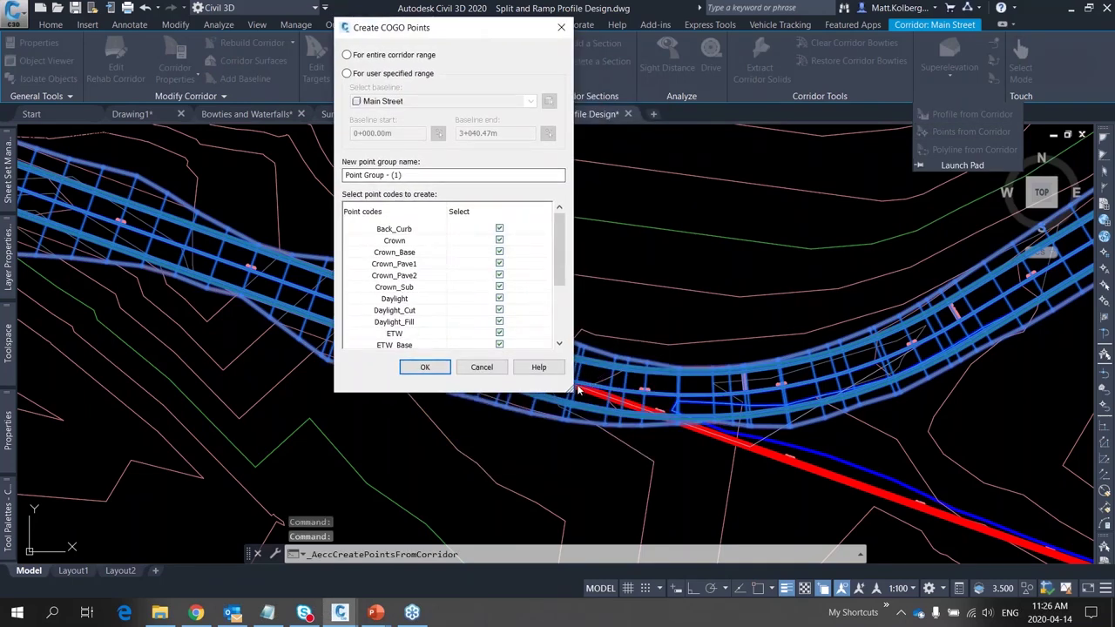
pyautogui.moveTo(571, 392); pyautogui.dragTo(698, 527)
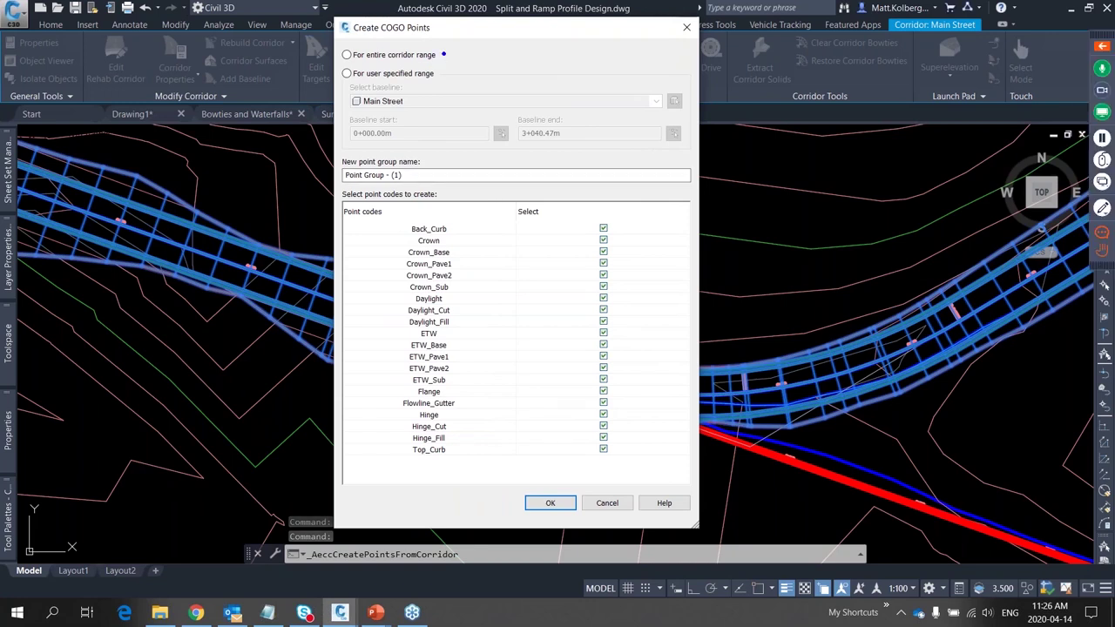
# Review the corridor range, point group name and point code options for the COGO points, marking them with temporary blue annotations
pyautogui.moveTo(438, 56); pyautogui.dragTo(539, 30)
pyautogui.moveTo(436, 54)
pyautogui.mouseDown()
pyautogui.moveTo(347, 55)
pyautogui.moveTo(472, 89)
pyautogui.moveTo(370, 53)
pyautogui.mouseUp()
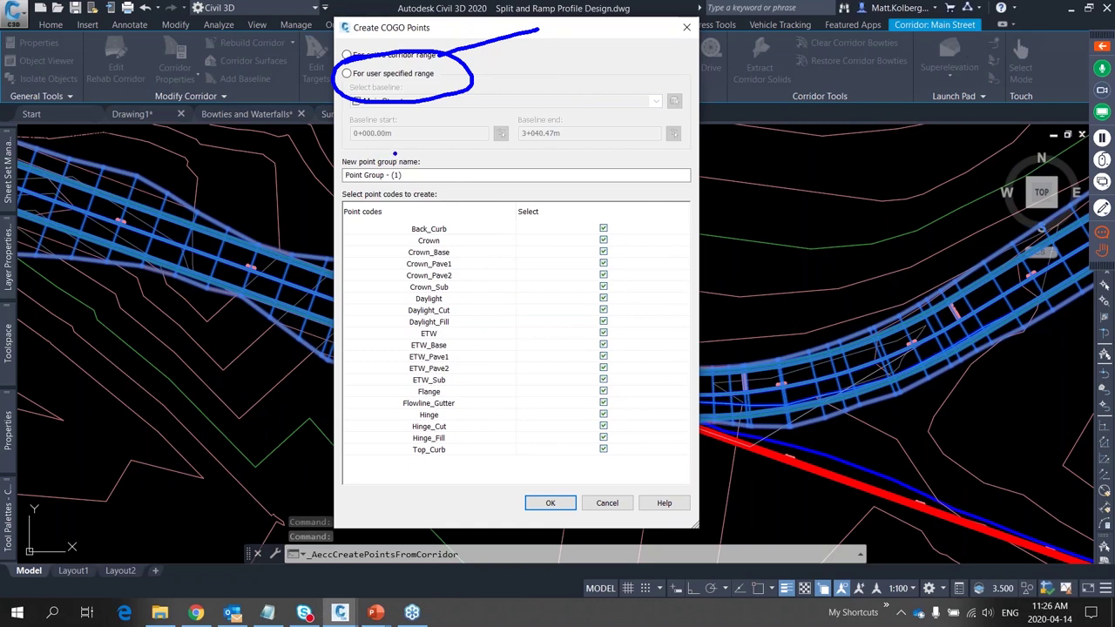
pyautogui.moveTo(383, 139)
pyautogui.mouseDown()
pyautogui.moveTo(353, 143)
pyautogui.moveTo(403, 149)
pyautogui.mouseUp()
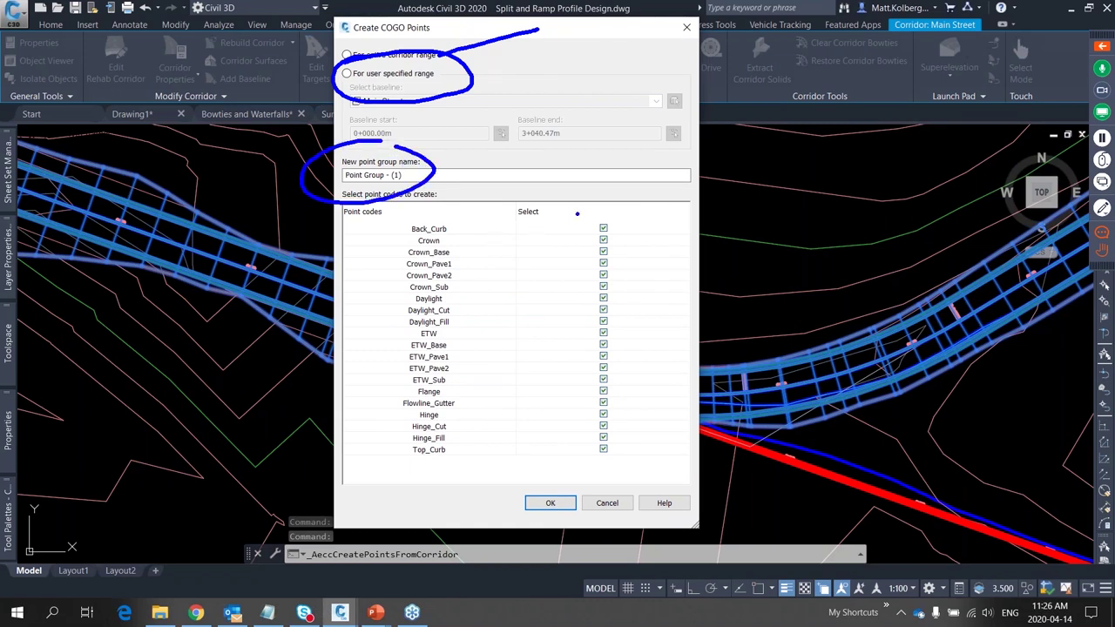
pyautogui.moveTo(568, 191)
pyautogui.mouseDown()
pyautogui.moveTo(339, 272)
pyautogui.moveTo(341, 455)
pyautogui.moveTo(478, 493)
pyautogui.moveTo(630, 446)
pyautogui.moveTo(670, 328)
pyautogui.moveTo(605, 172)
pyautogui.moveTo(543, 155)
pyautogui.mouseUp()
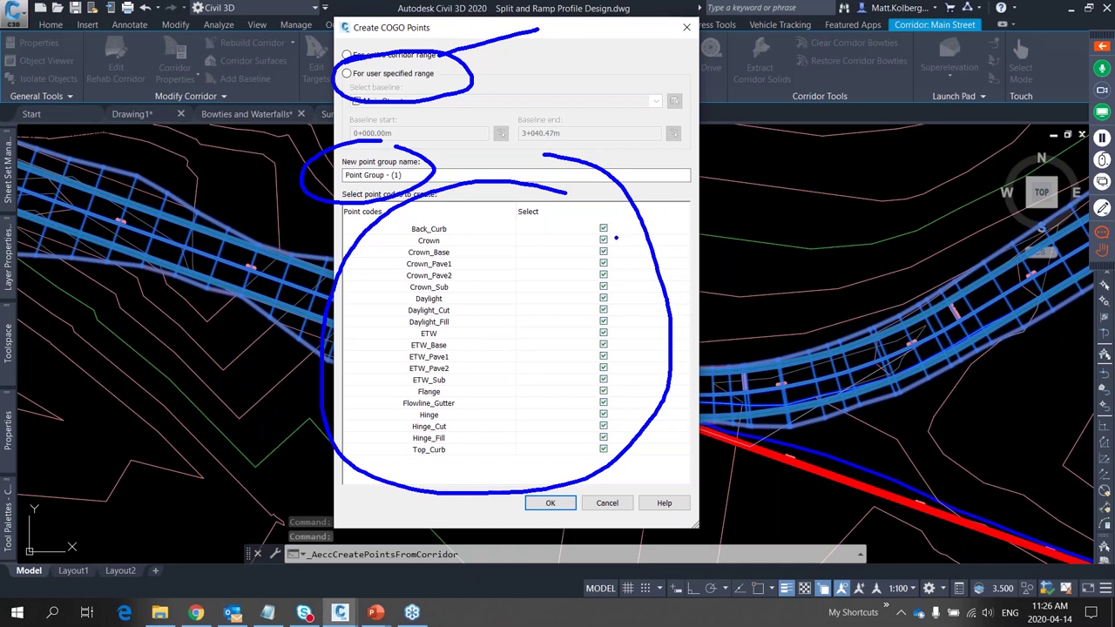
pyautogui.moveTo(615, 237); pyautogui.dragTo(695, 229)
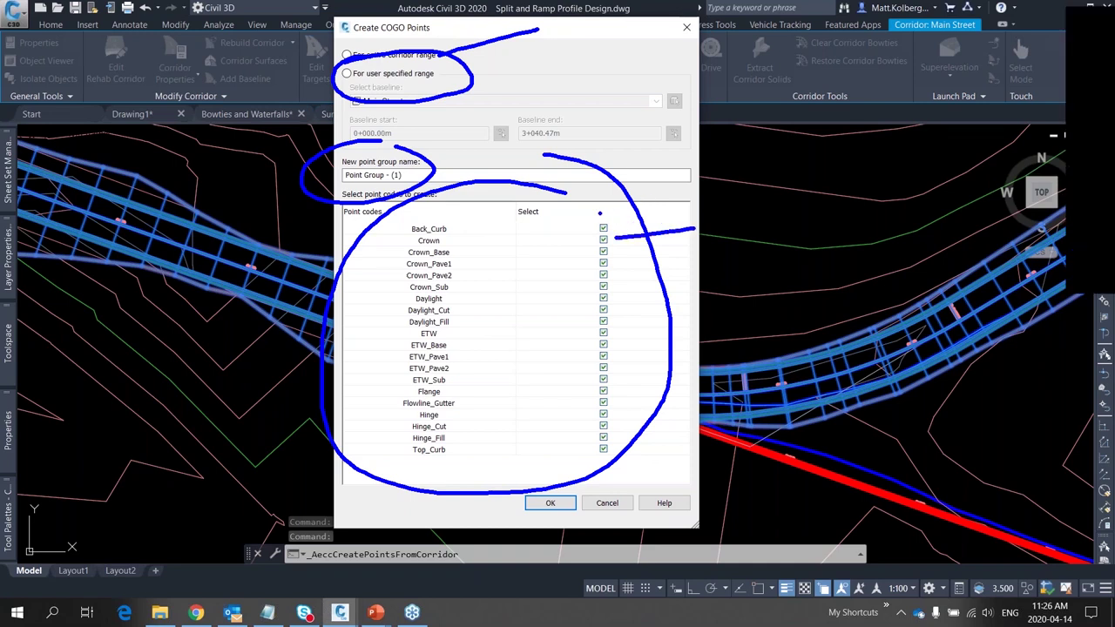
pyautogui.click(1102, 159)
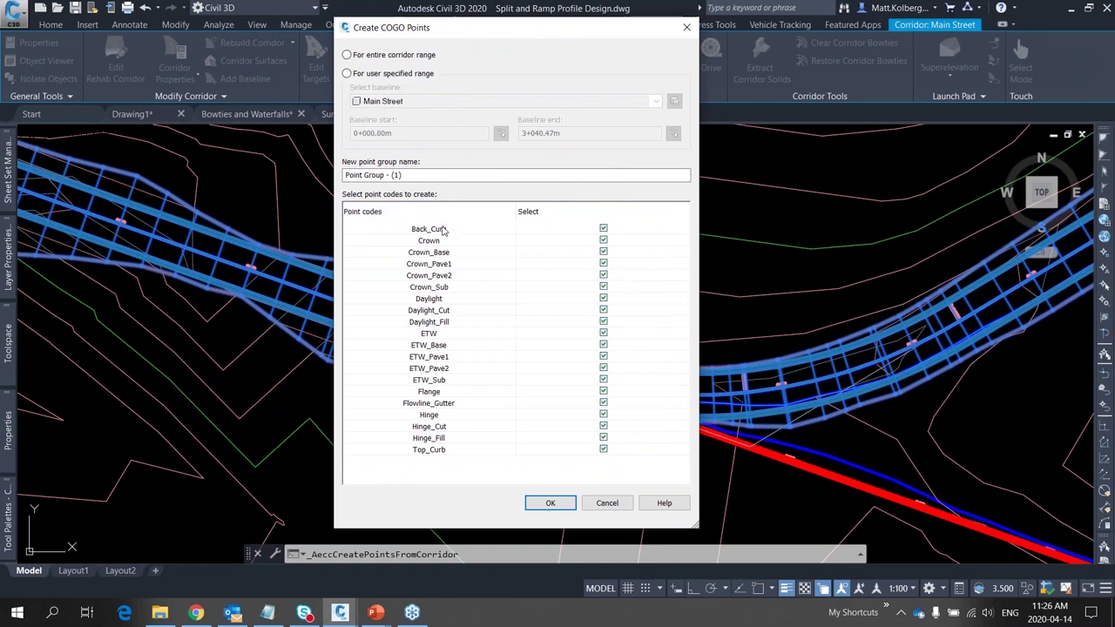
# Exclude every point code except Crown, create the COGO points, and inspect them along the centerline near station 0+740
pyautogui.keyDown('shift'); pyautogui.click(430, 451); pyautogui.keyUp('shift')
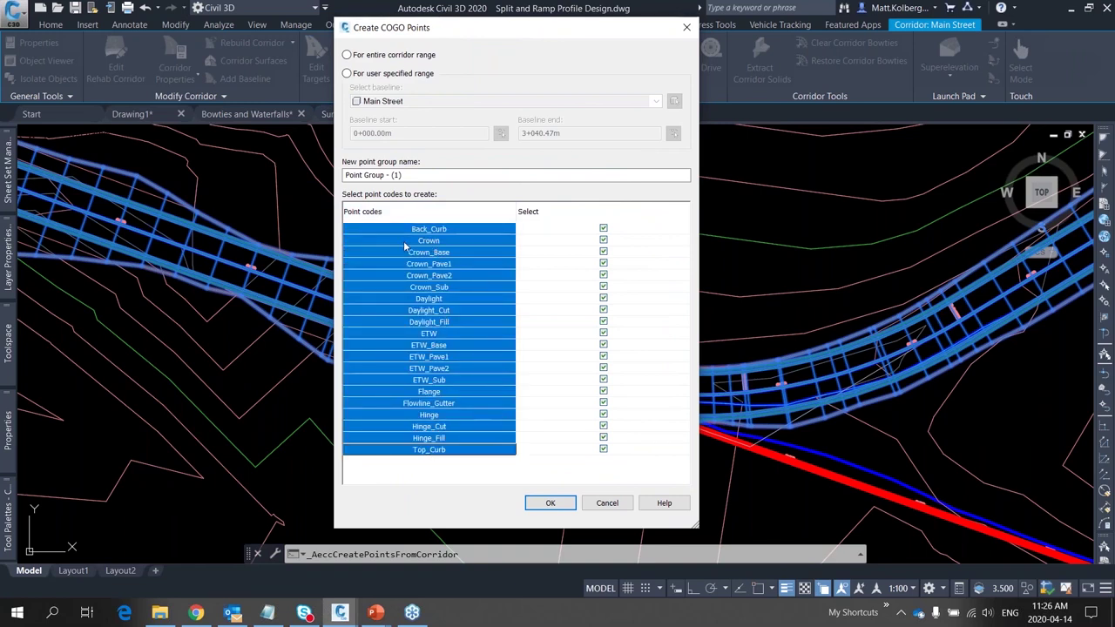
pyautogui.keyDown('ctrl'); pyautogui.click(432, 242); pyautogui.keyUp('ctrl')
pyautogui.click(604, 230)
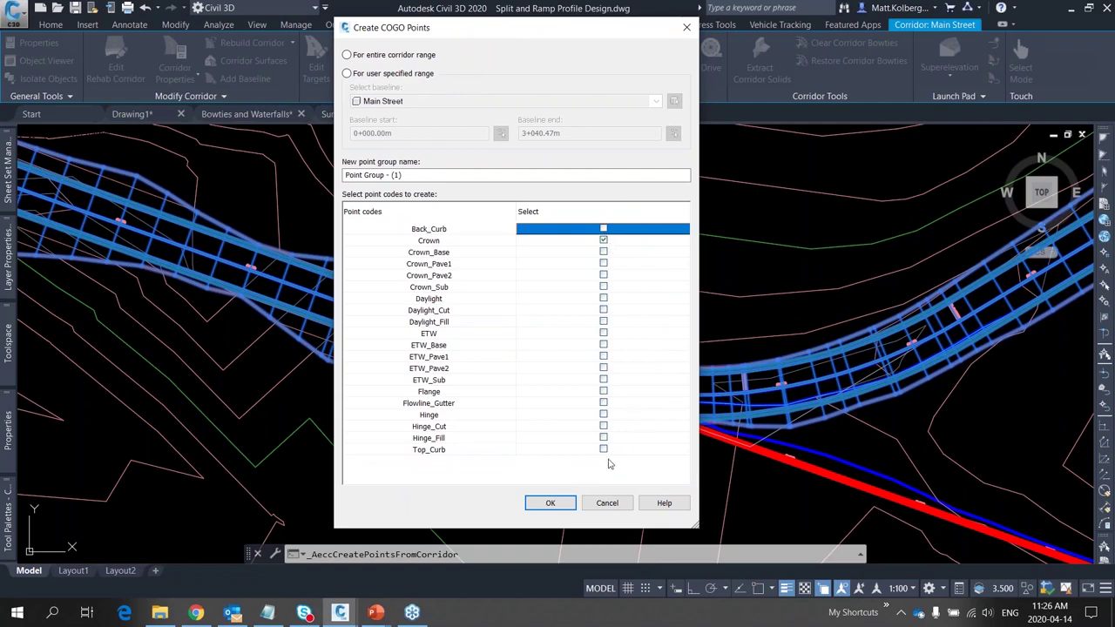
pyautogui.click(550, 504)
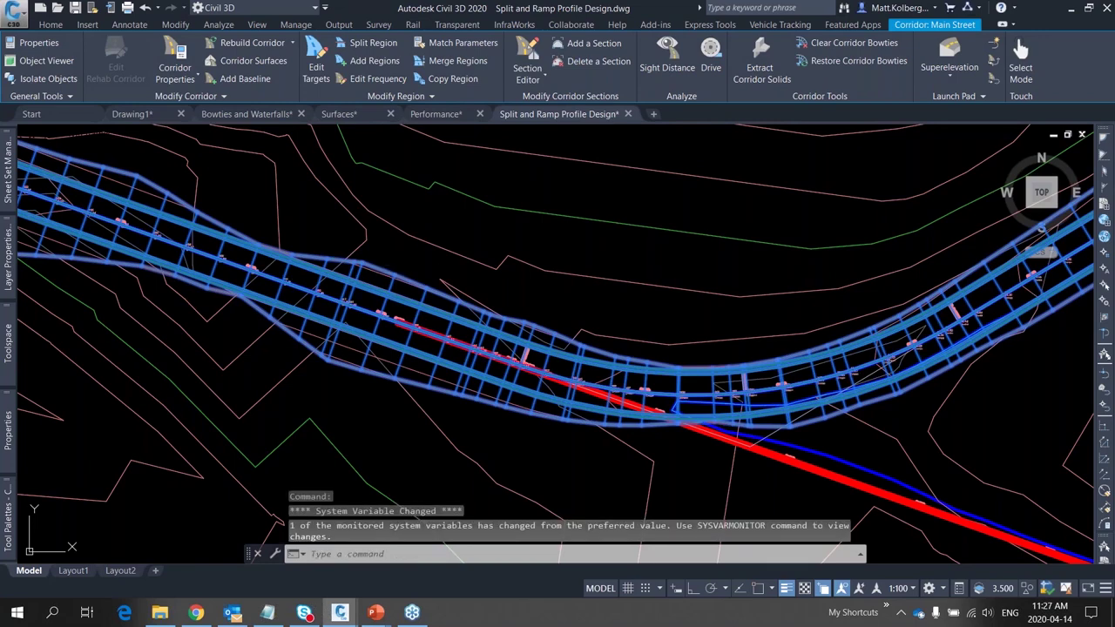
pyautogui.press('Escape')
pyautogui.scroll(10, 343, 312)
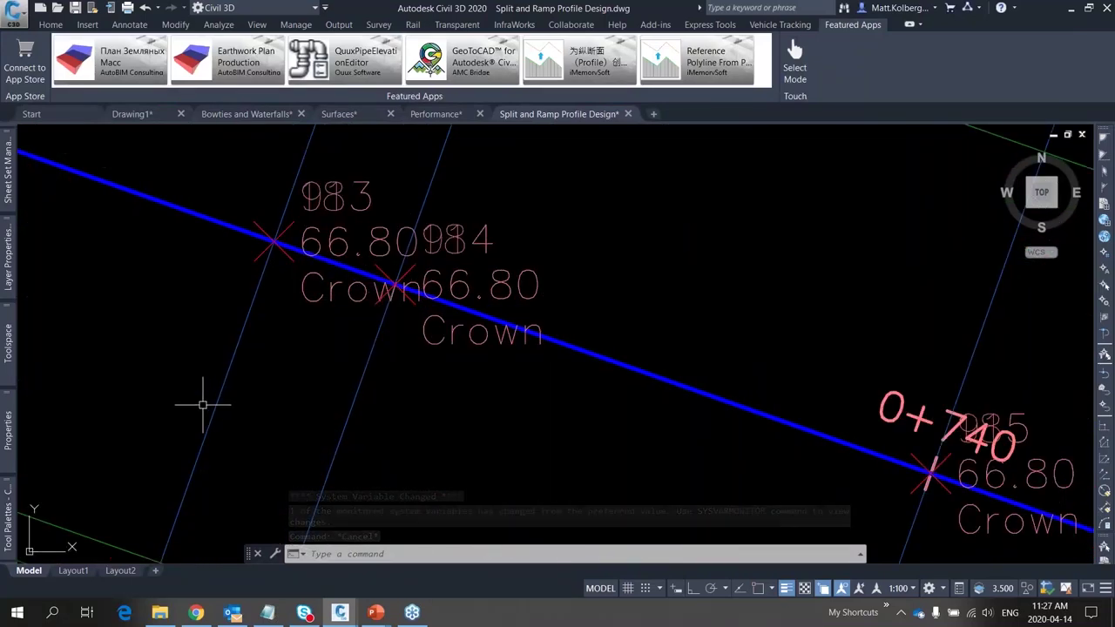
# Find Point Group - (1) in the drawing's point groups, review its point export file formats and options, and cancel without exporting
pyautogui.moveTo(9, 340)
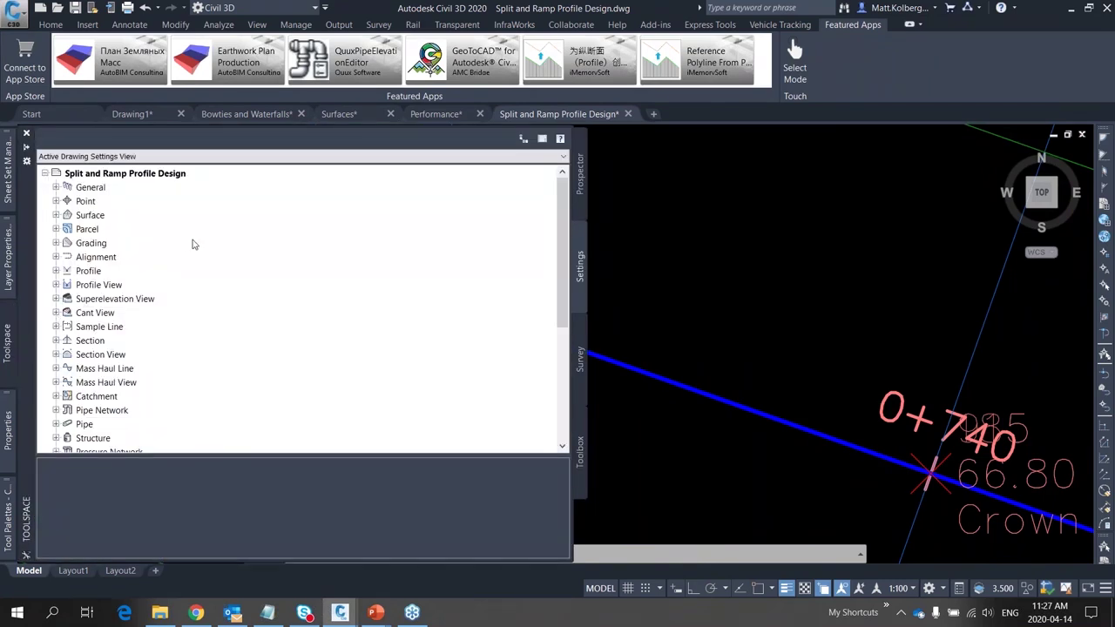
pyautogui.click(580, 187)
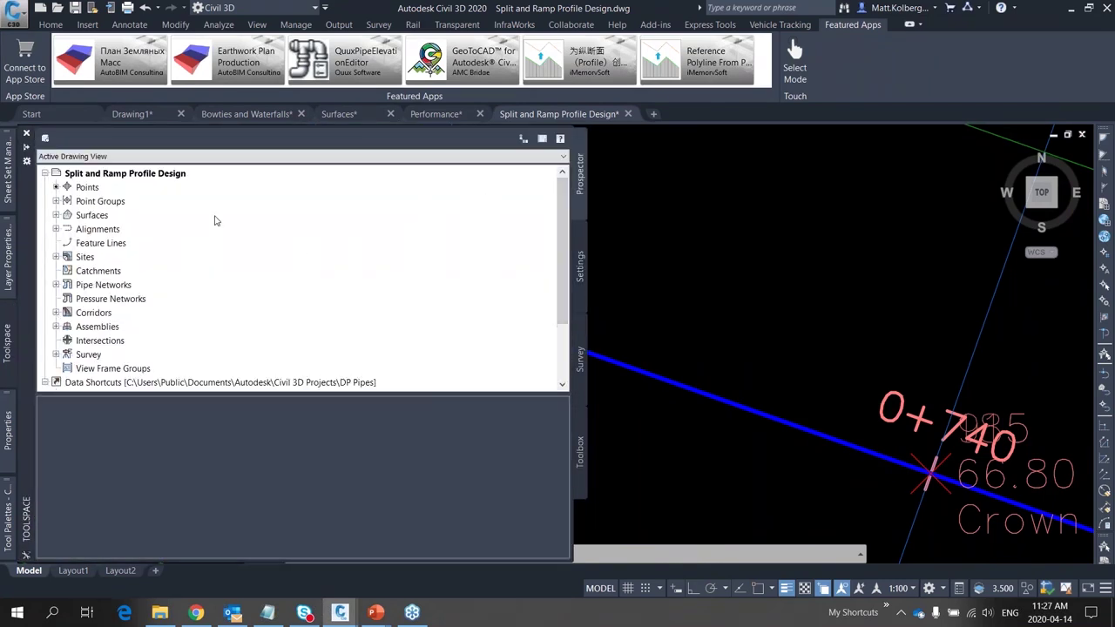
pyautogui.click(56, 202)
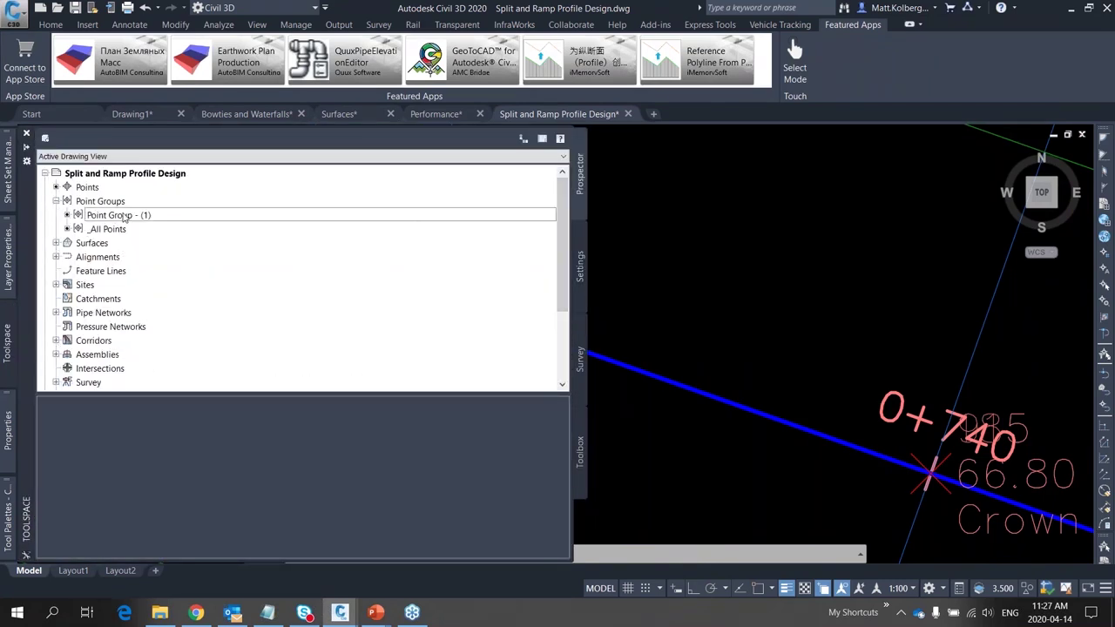
pyautogui.click(114, 216)
pyautogui.rightClick(128, 216)
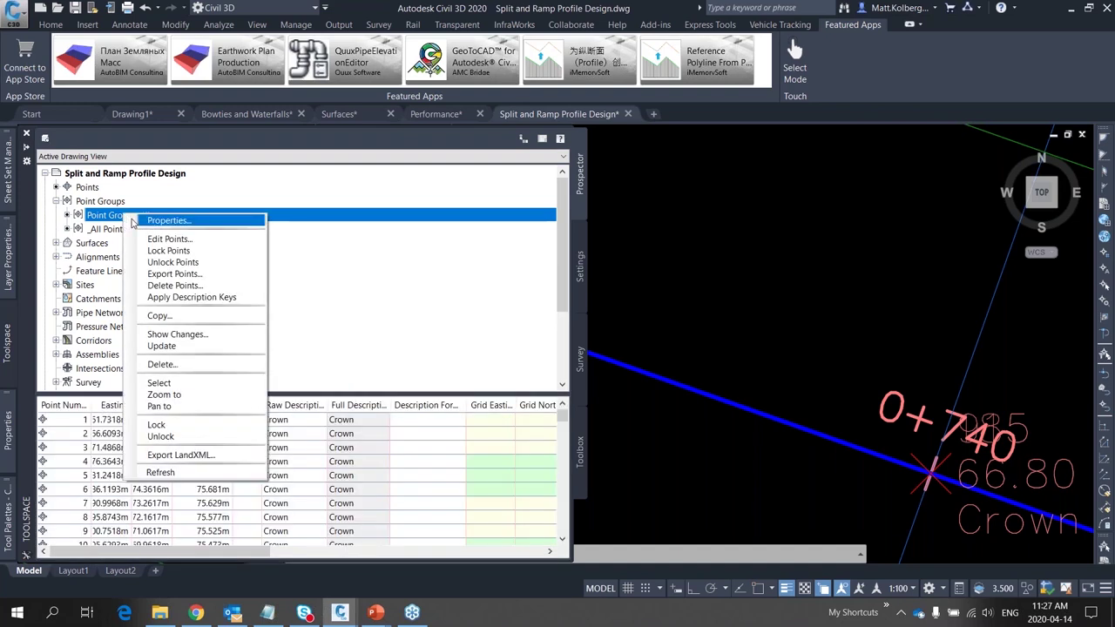
pyautogui.click(221, 275)
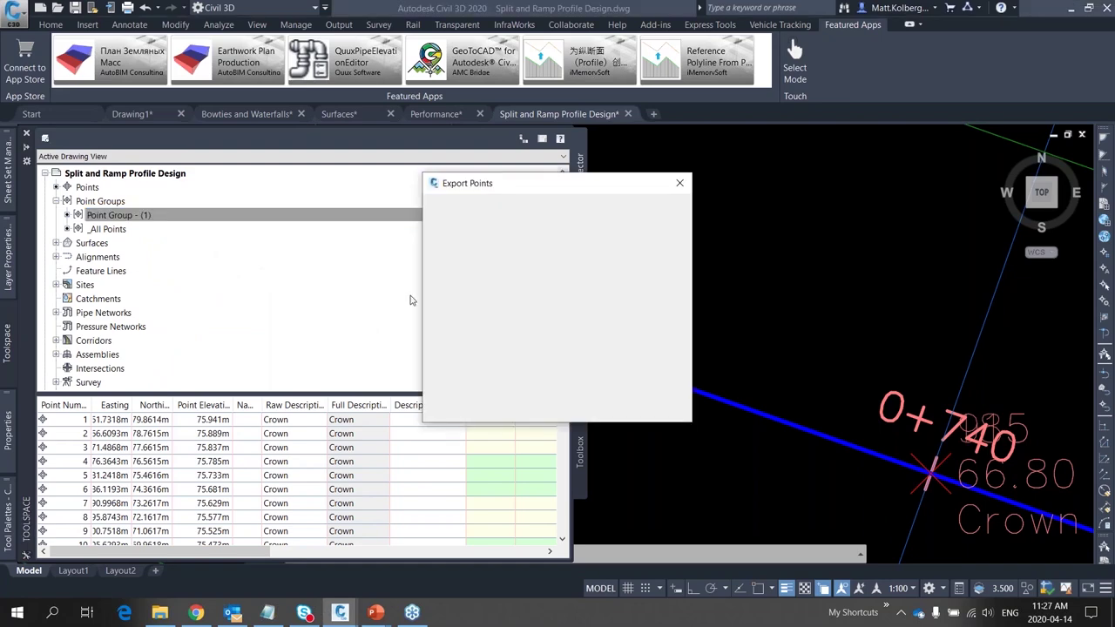
pyautogui.click(584, 219)
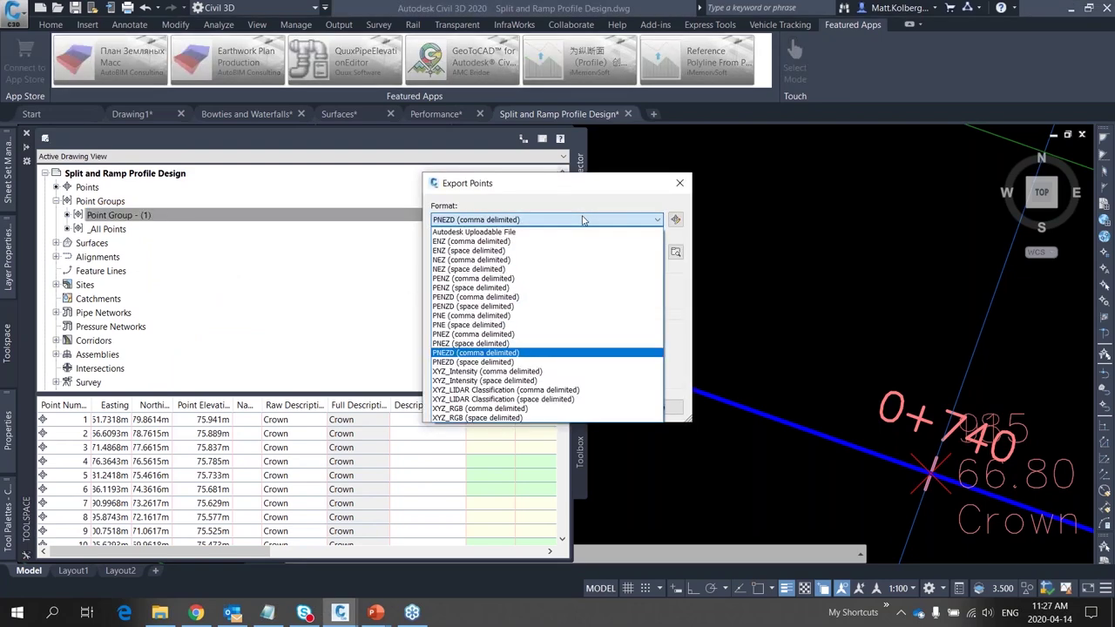
pyautogui.click(584, 220)
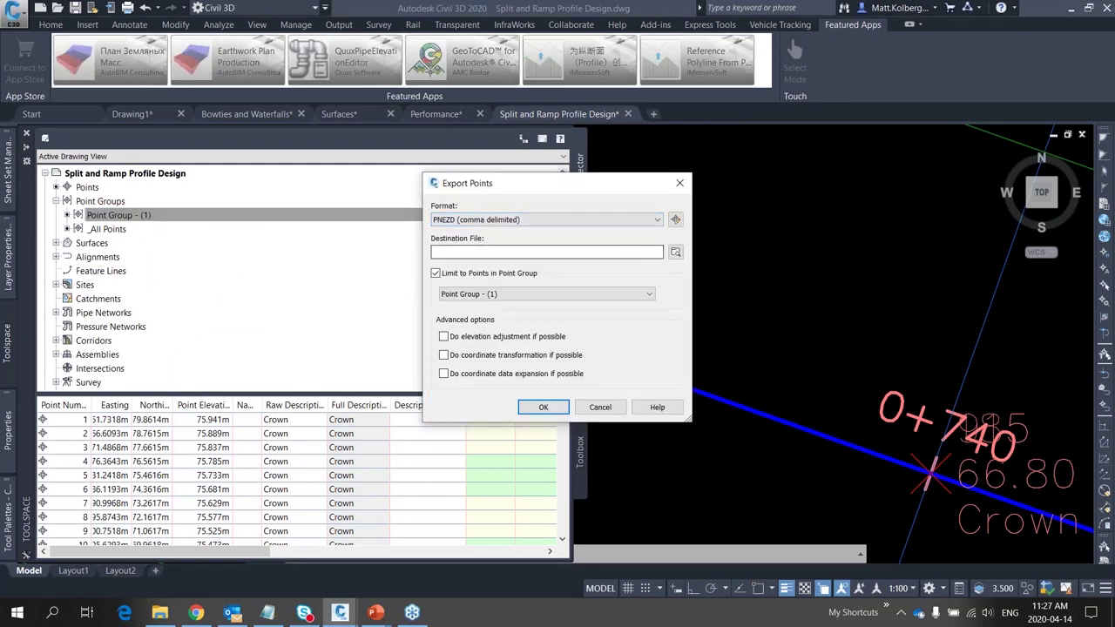
pyautogui.click(603, 408)
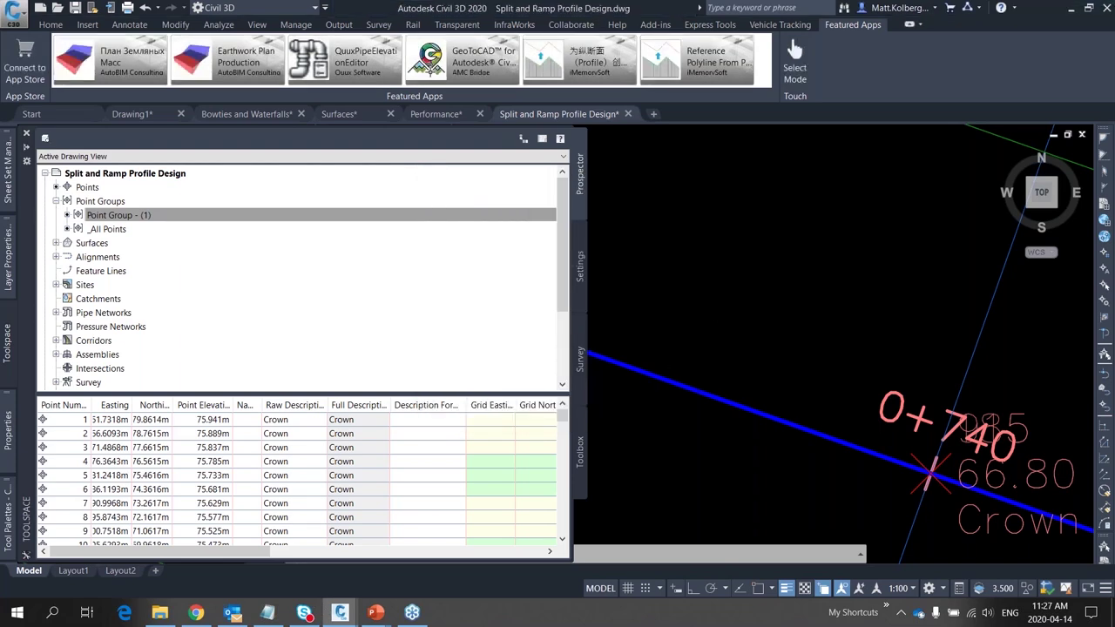
pyautogui.press('Escape')
pyautogui.press('Escape')
pyautogui.press('Escape')
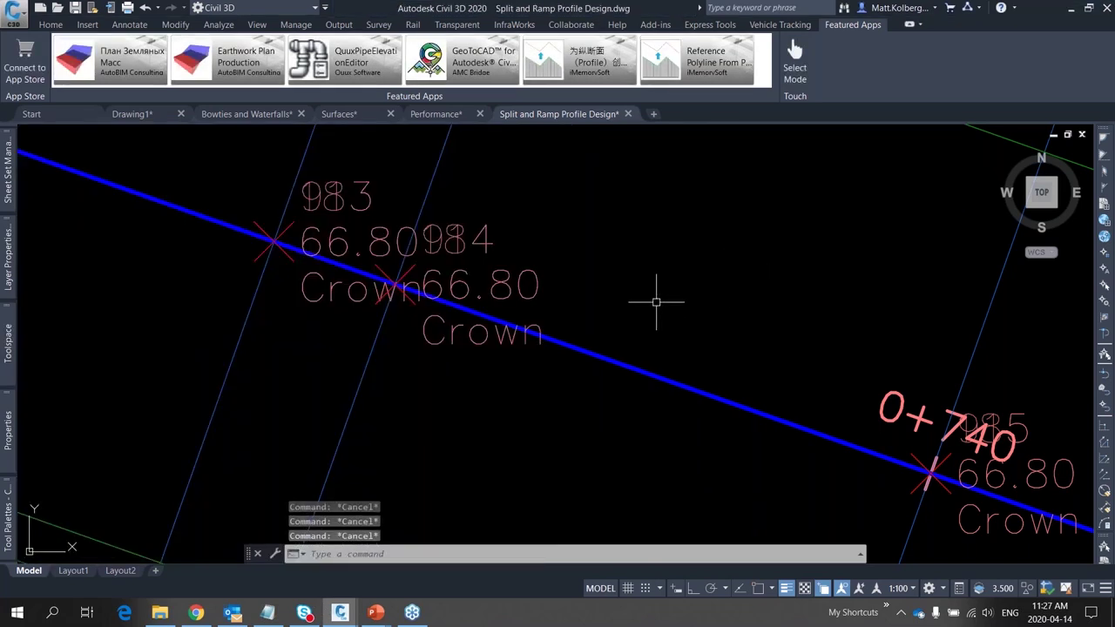
# View the Crown points along a longer stretch of the corridor and switch to the PowerPoint slide show on corridors
pyautogui.scroll(-5, 562, 329)
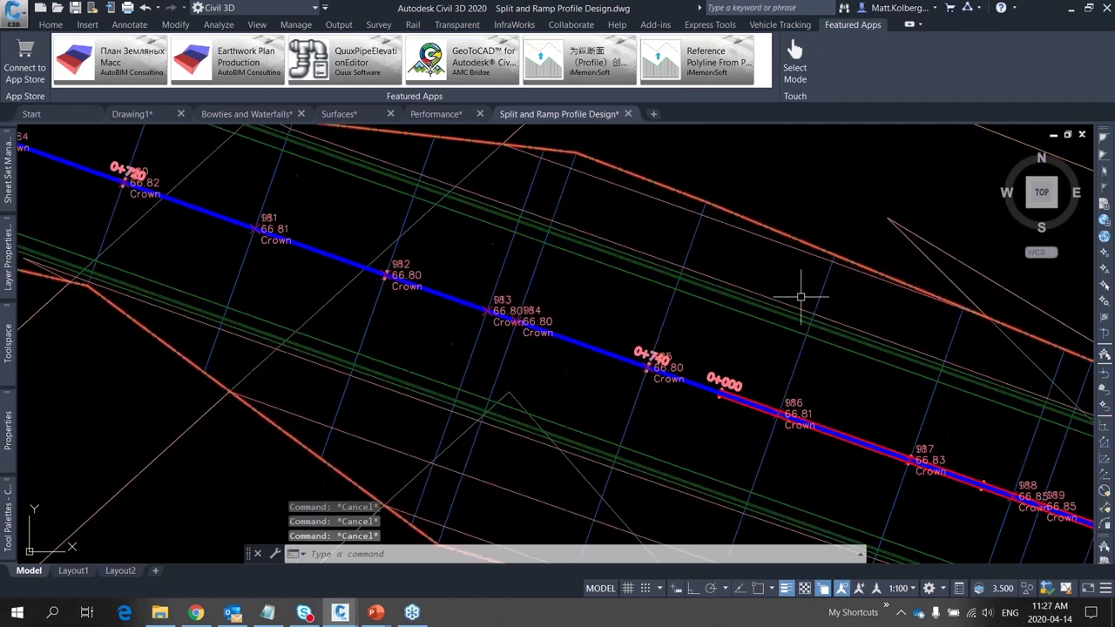
pyautogui.moveTo(858, 260)
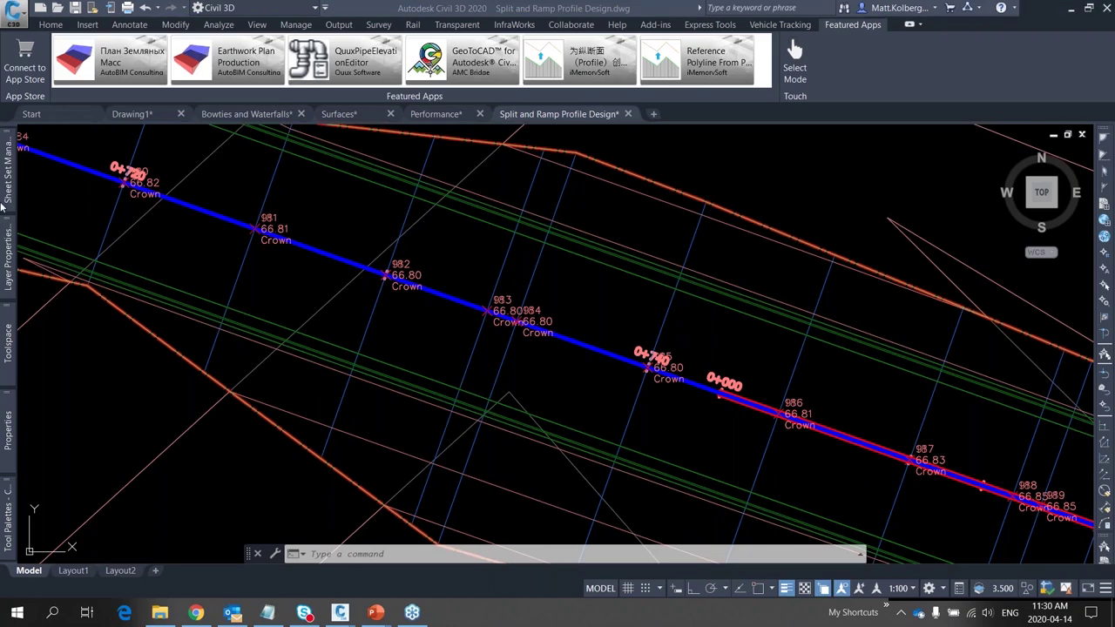
pyautogui.moveTo(5, 186)
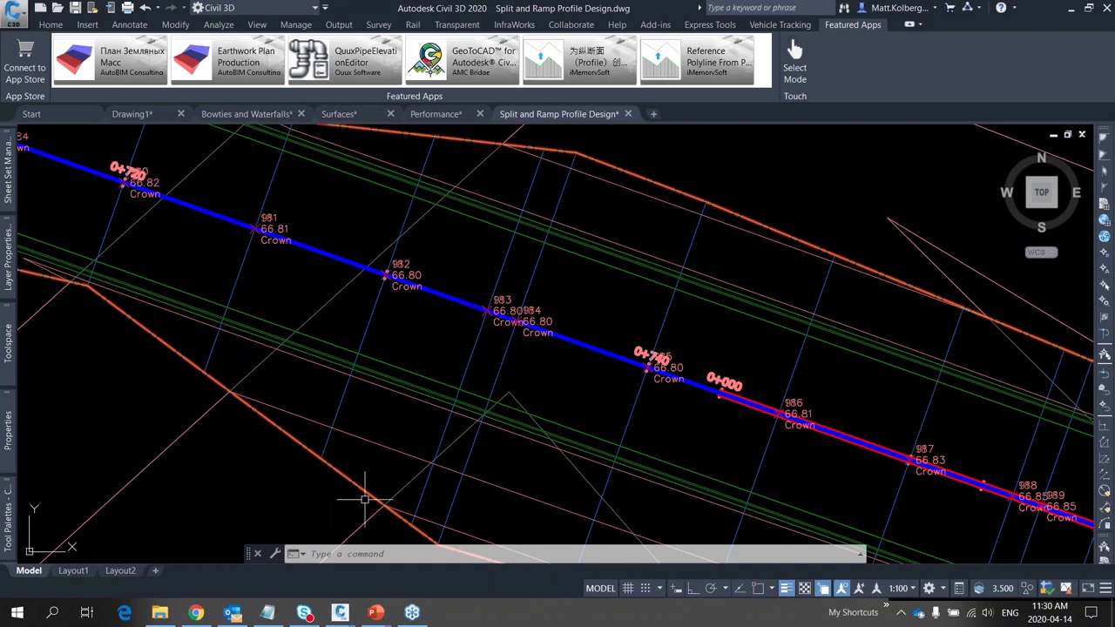
pyautogui.moveTo(375, 613)
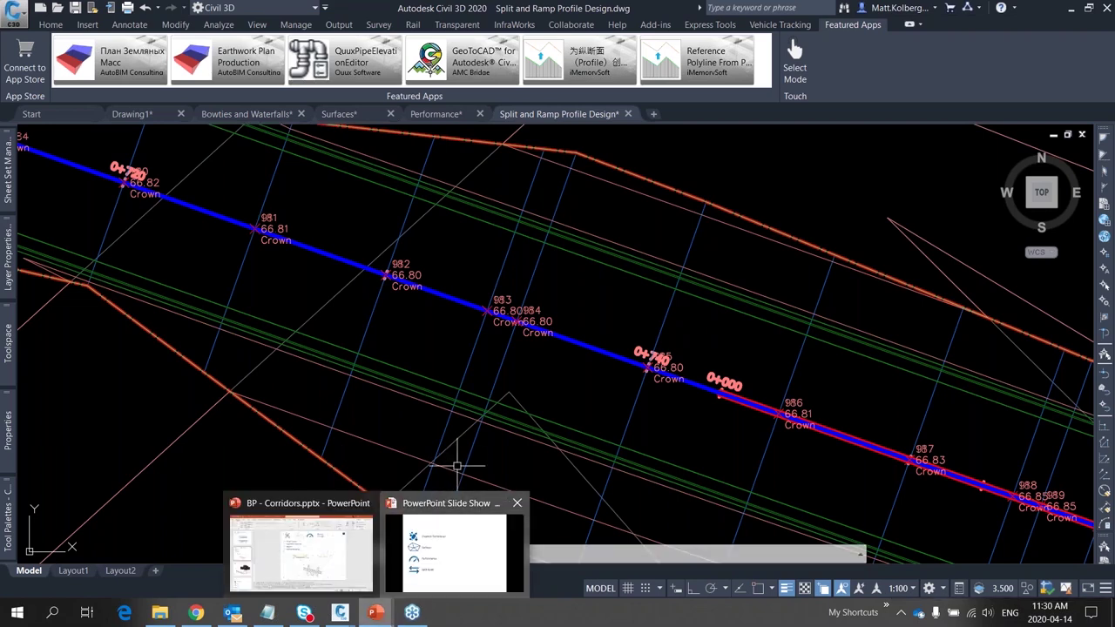
pyautogui.click(475, 557)
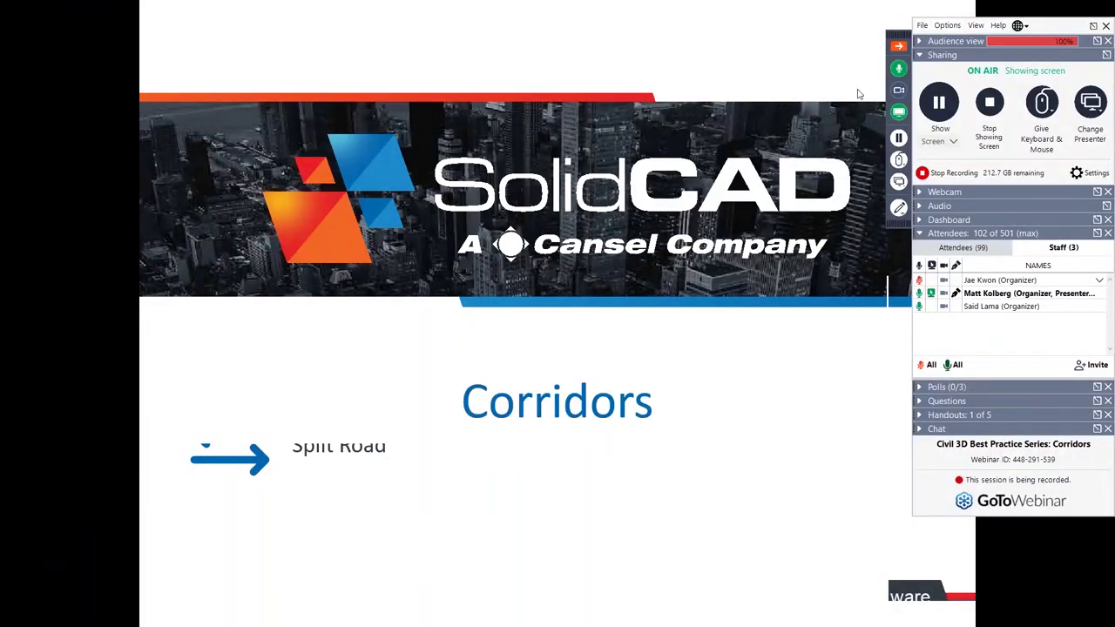